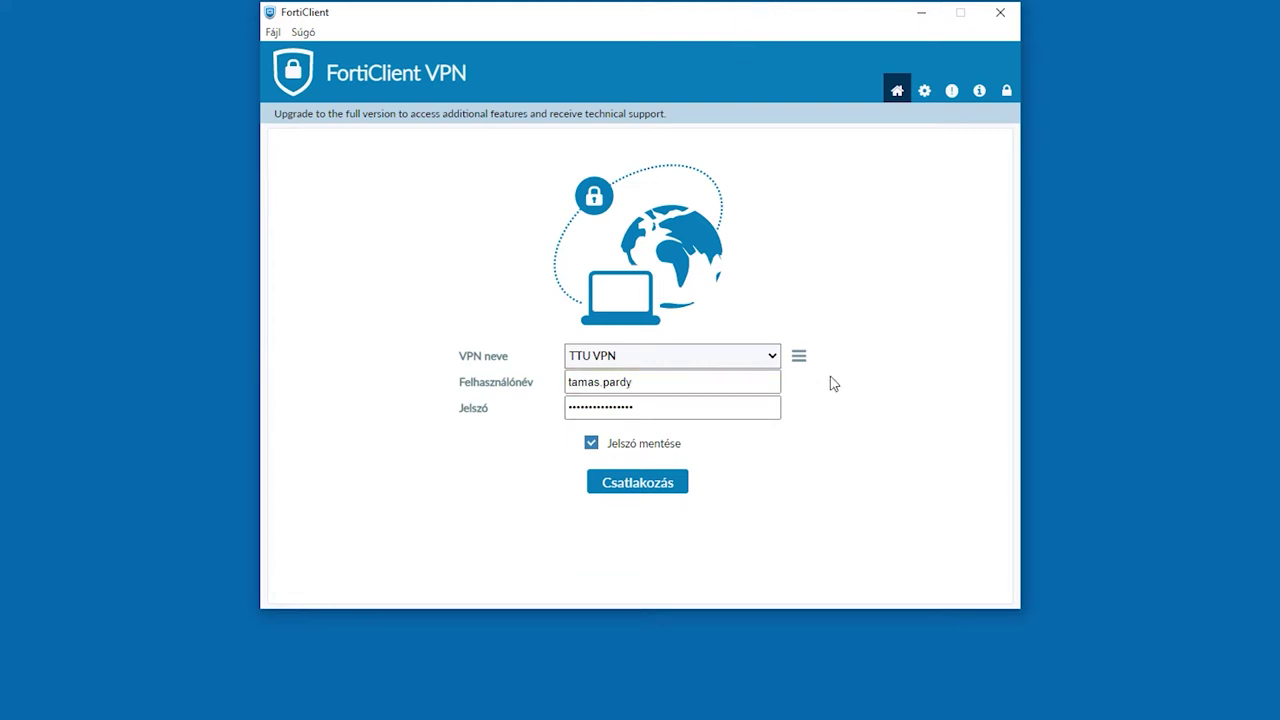
Check the TTU VPN remote gateway address, then connect with the saved credentials.
click(798, 356)
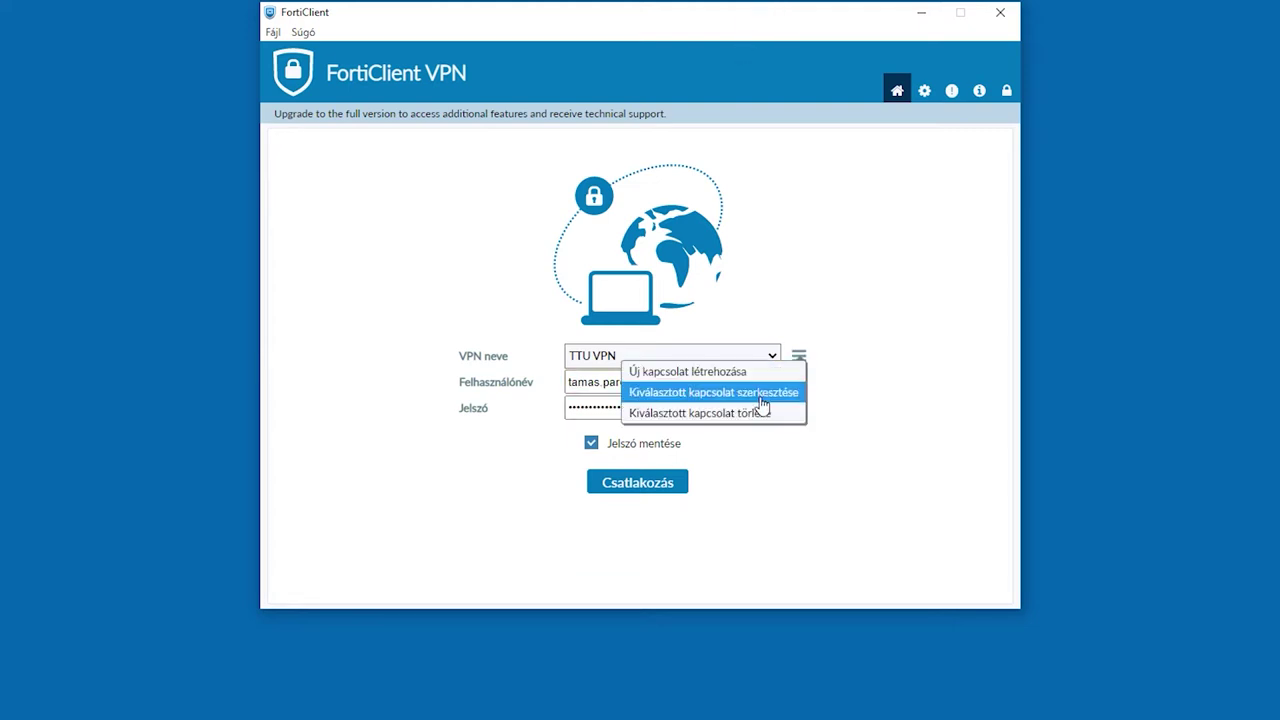
click(769, 393)
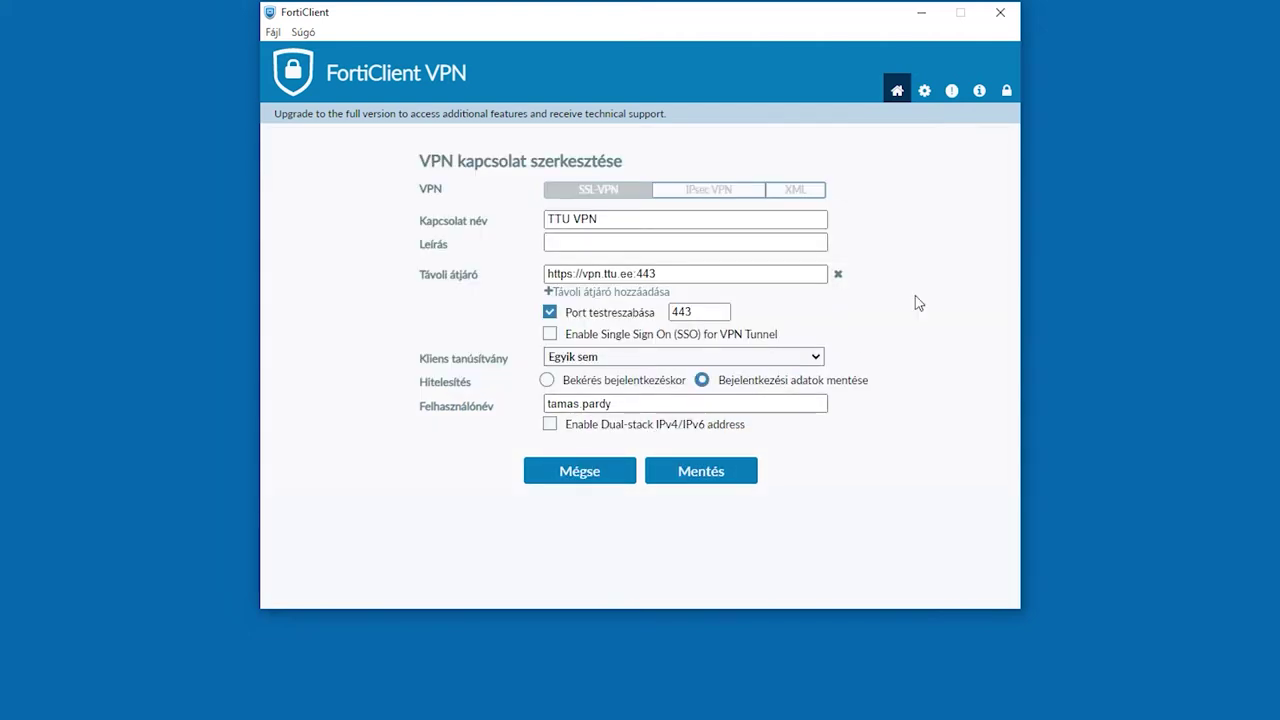
triple_click(707, 273)
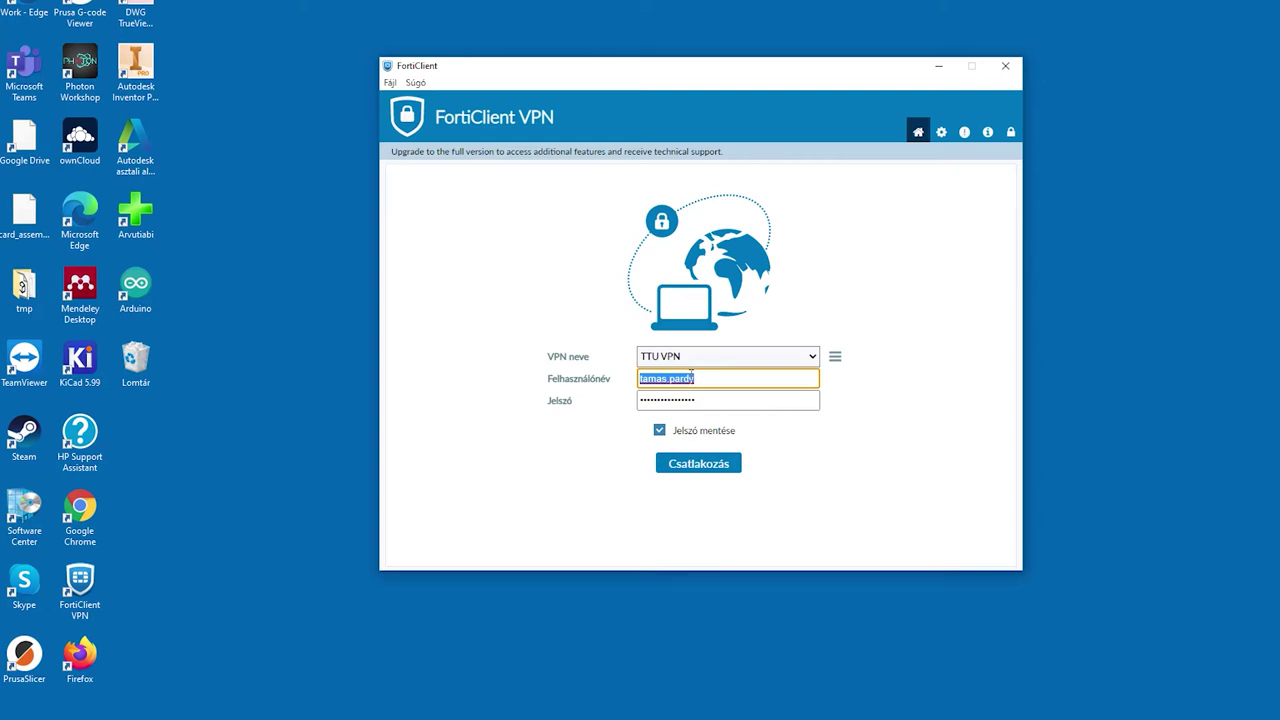
click(798, 404)
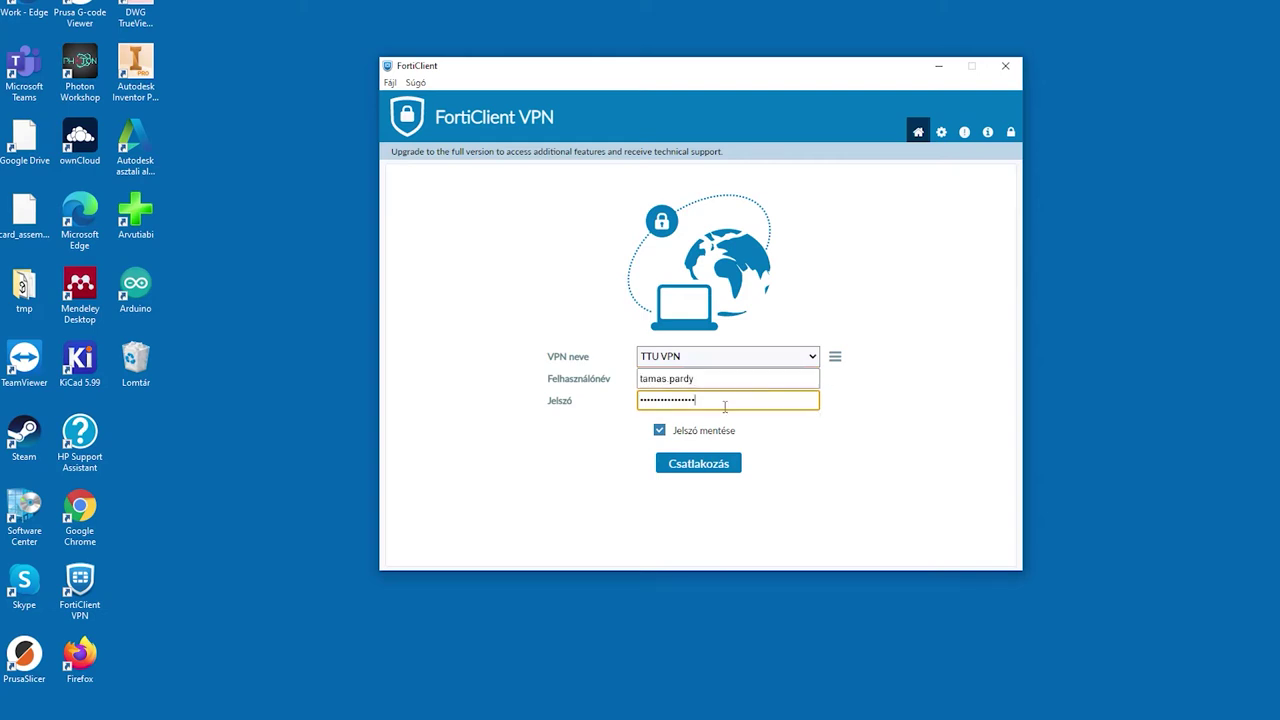
click(719, 467)
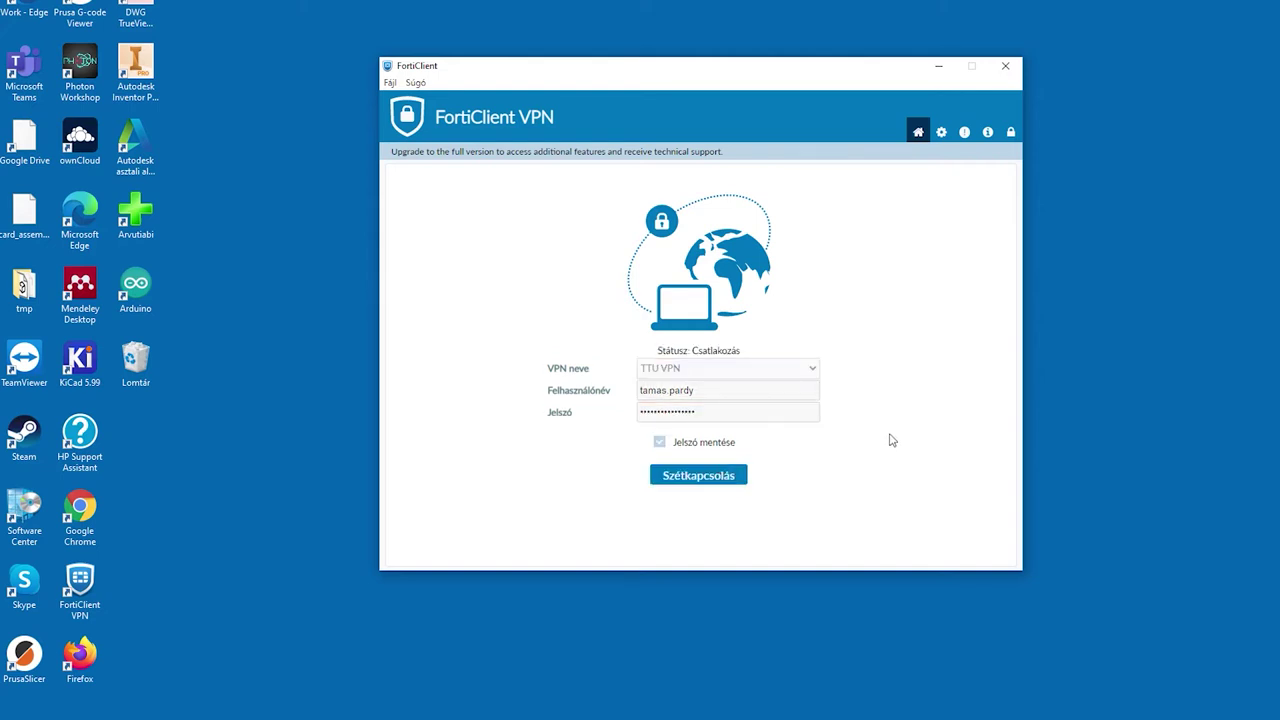
Launch the Remote Desktop Connection client from the Start search ('tá').
key(super)
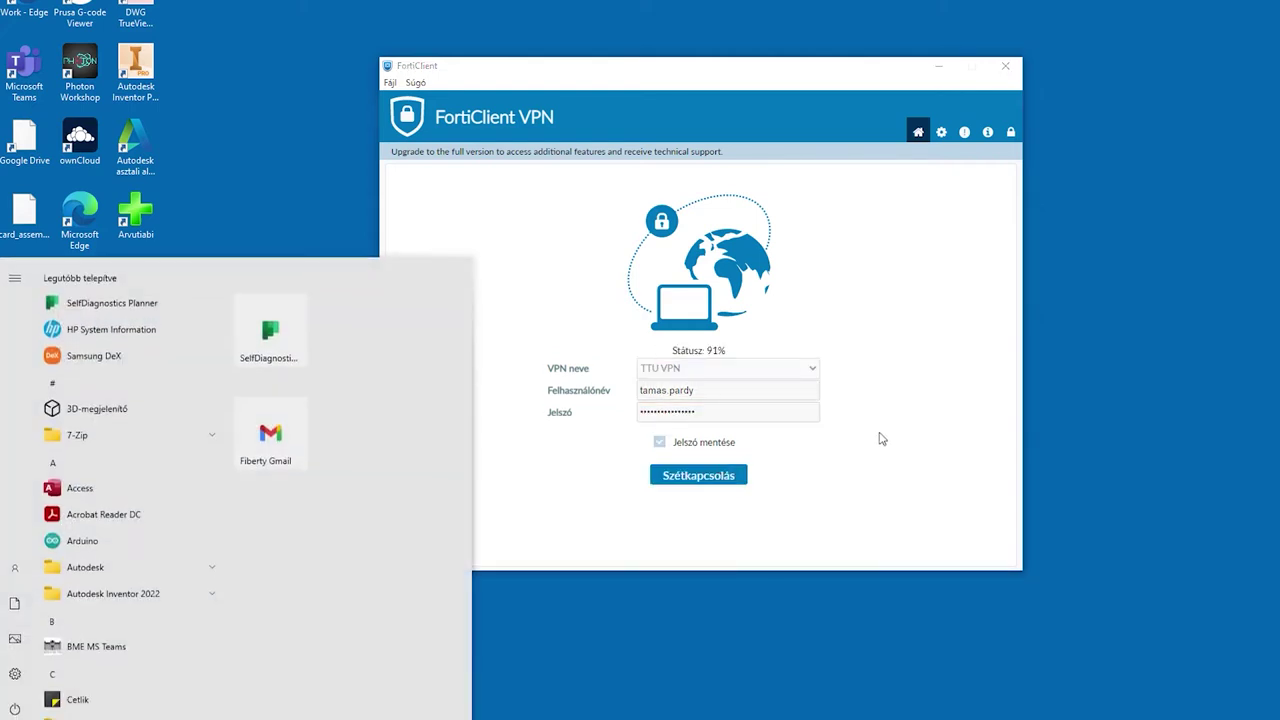
text(tá)
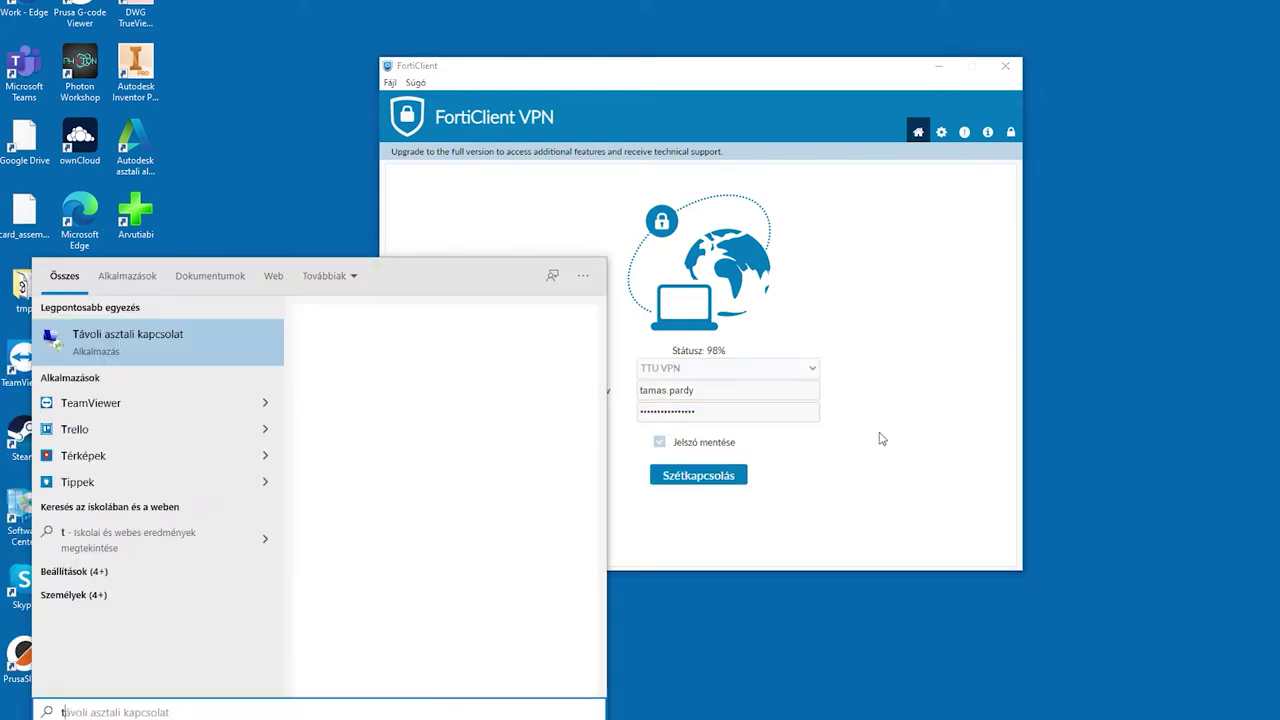
click(208, 343)
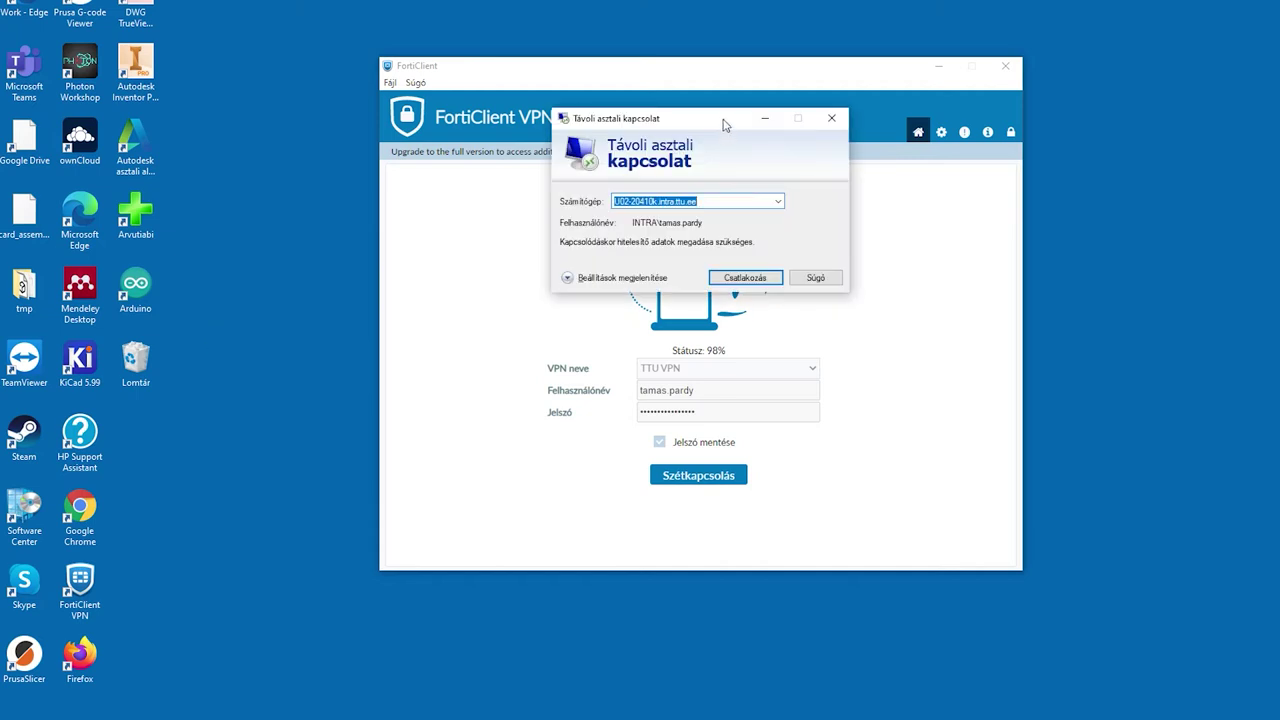
drag(724, 122, 375, 92)
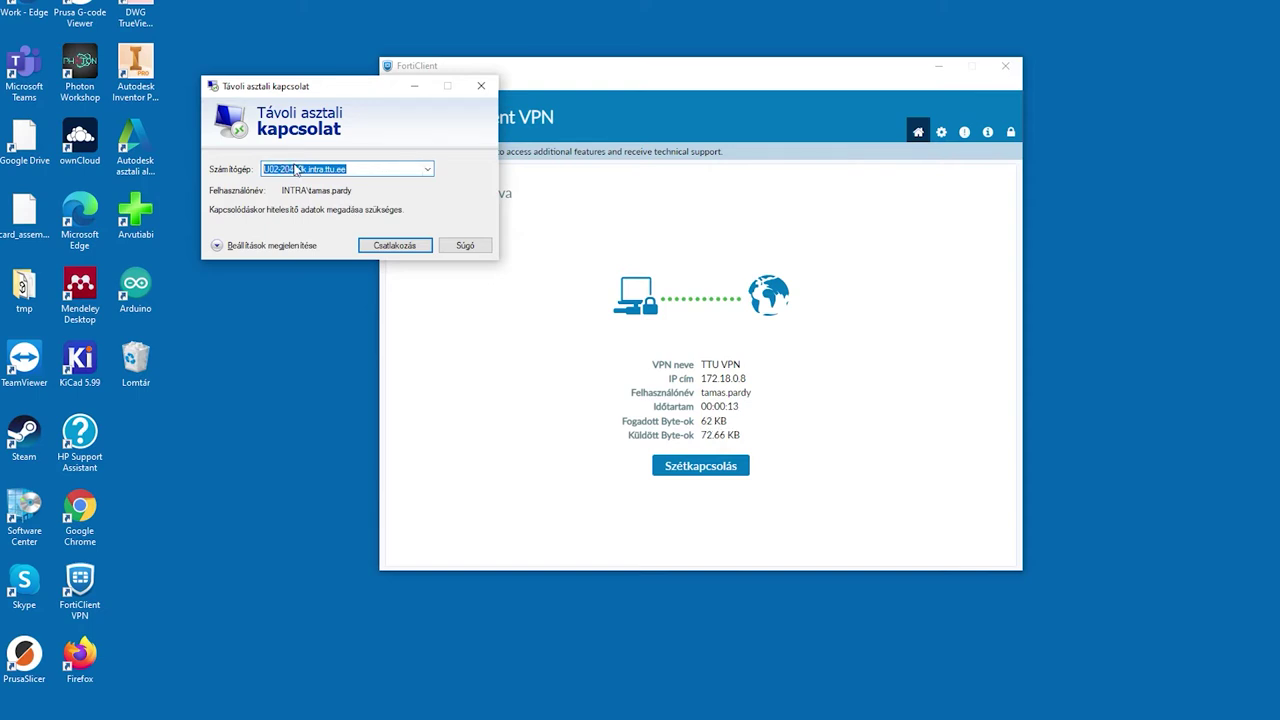
Correct the computer name to U02-20410k.intra.ttu.ee and connect.
click(297, 168)
key(shift+End)
key(Delete)
text(10k)
click(363, 172)
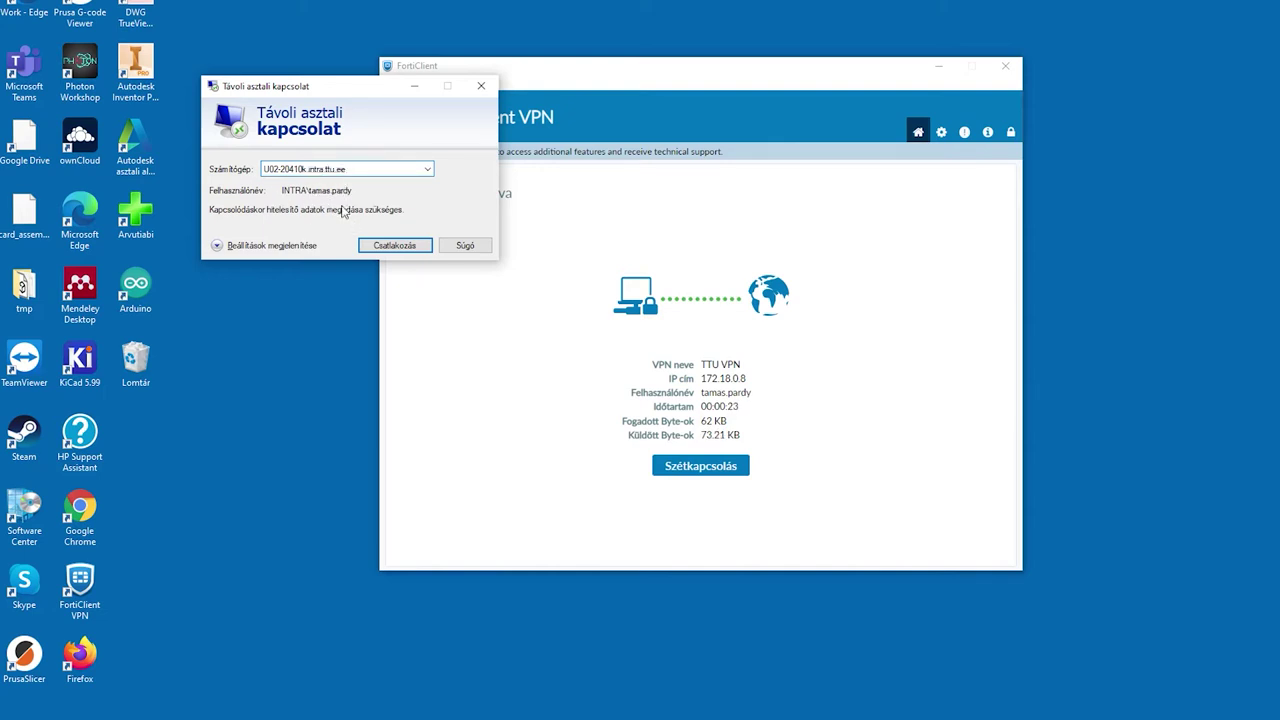
click(383, 247)
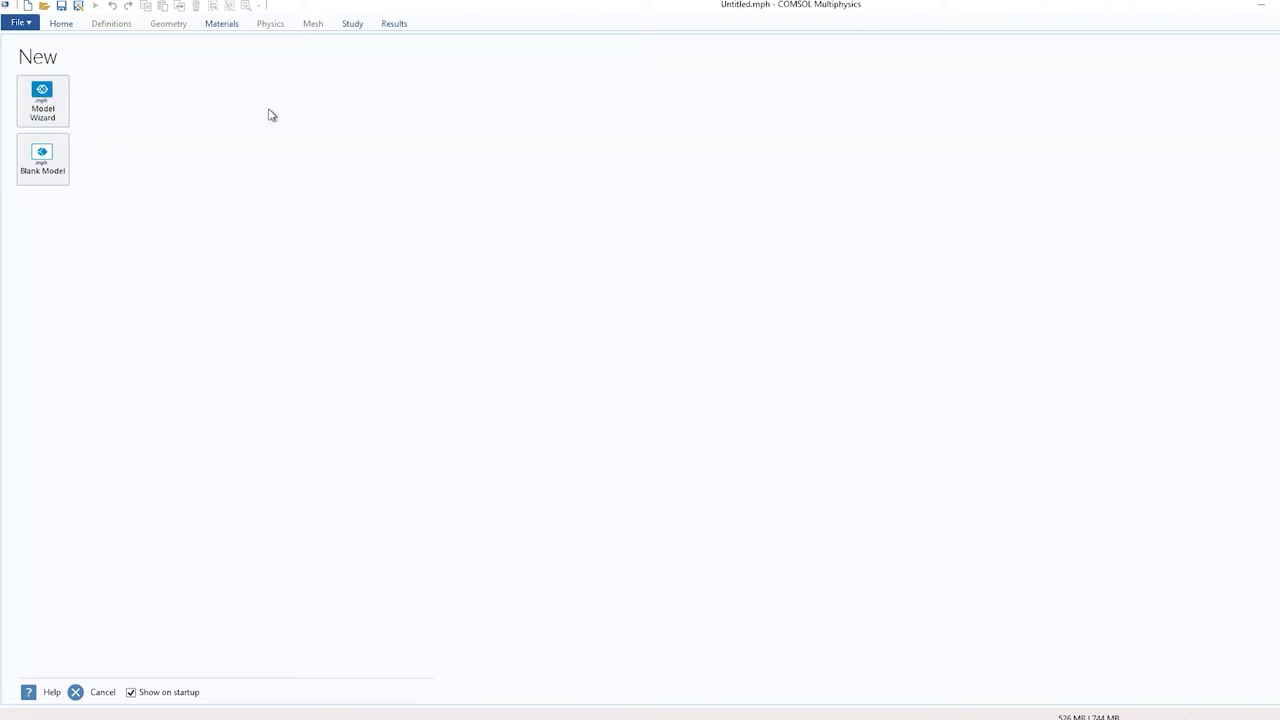
Start a 3D model in the Model Wizard and add Heat Transfer in Solids physics.
click(44, 102)
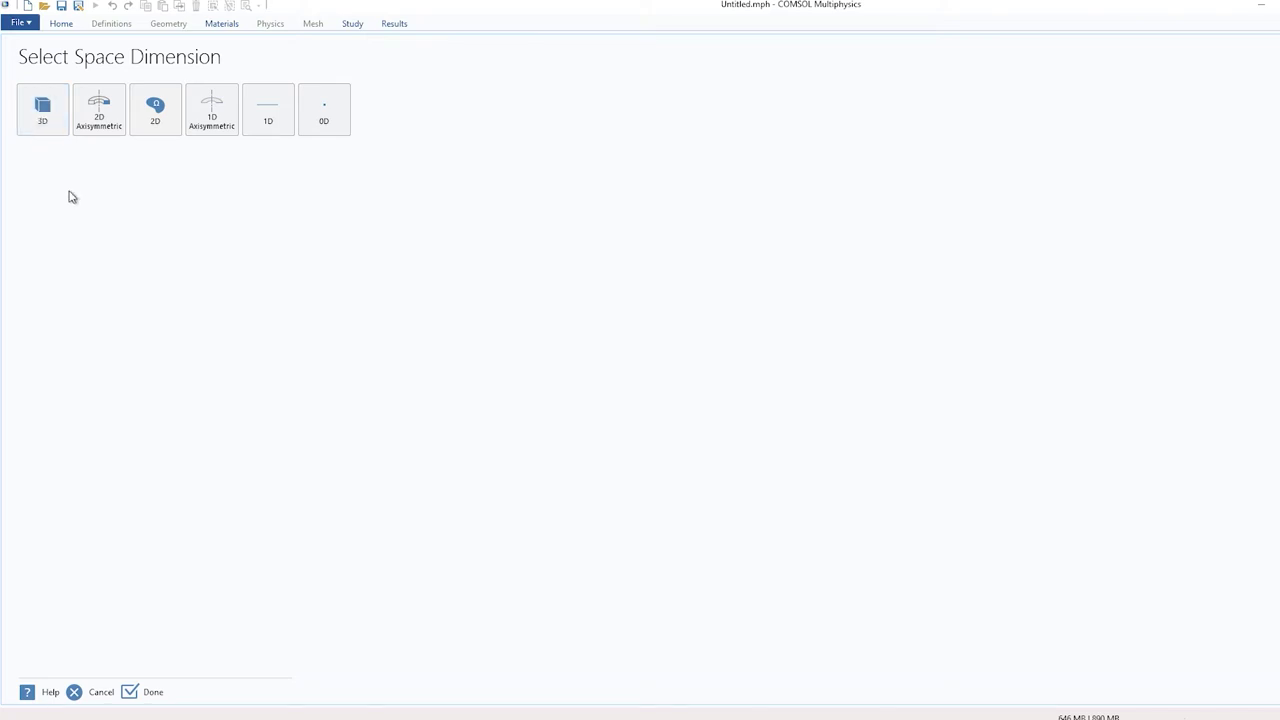
click(42, 119)
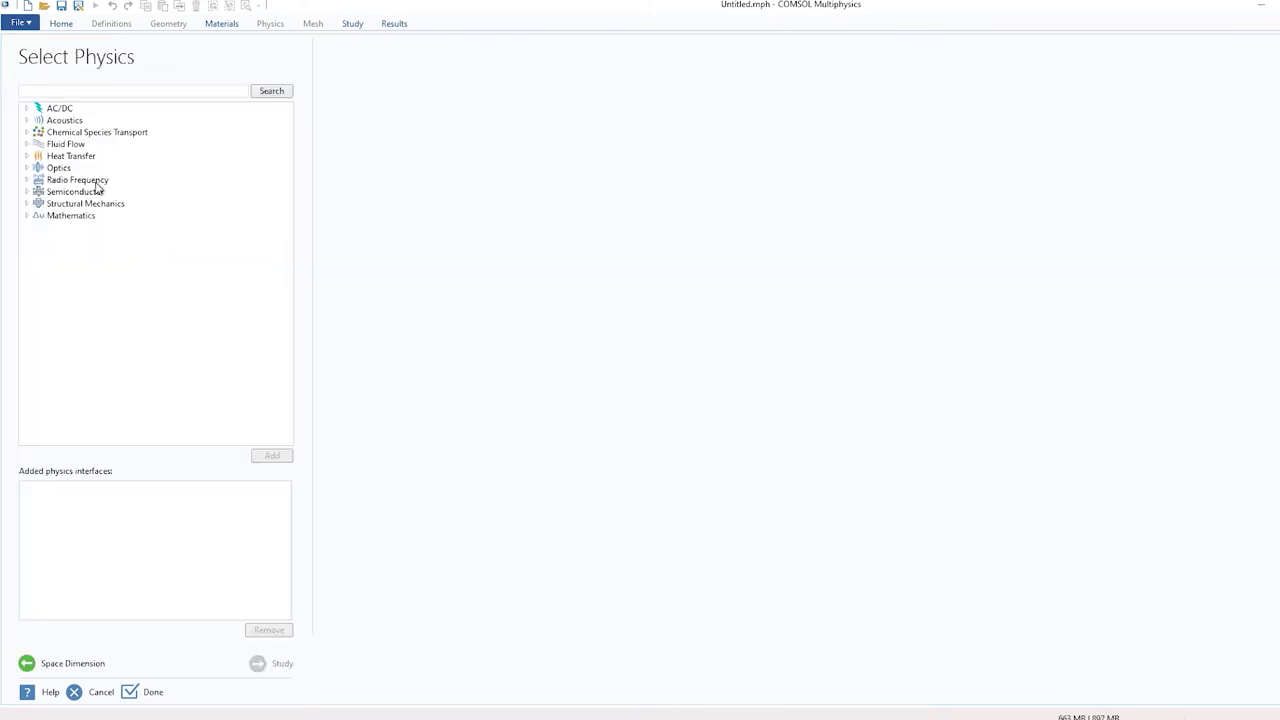
click(28, 156)
click(105, 167)
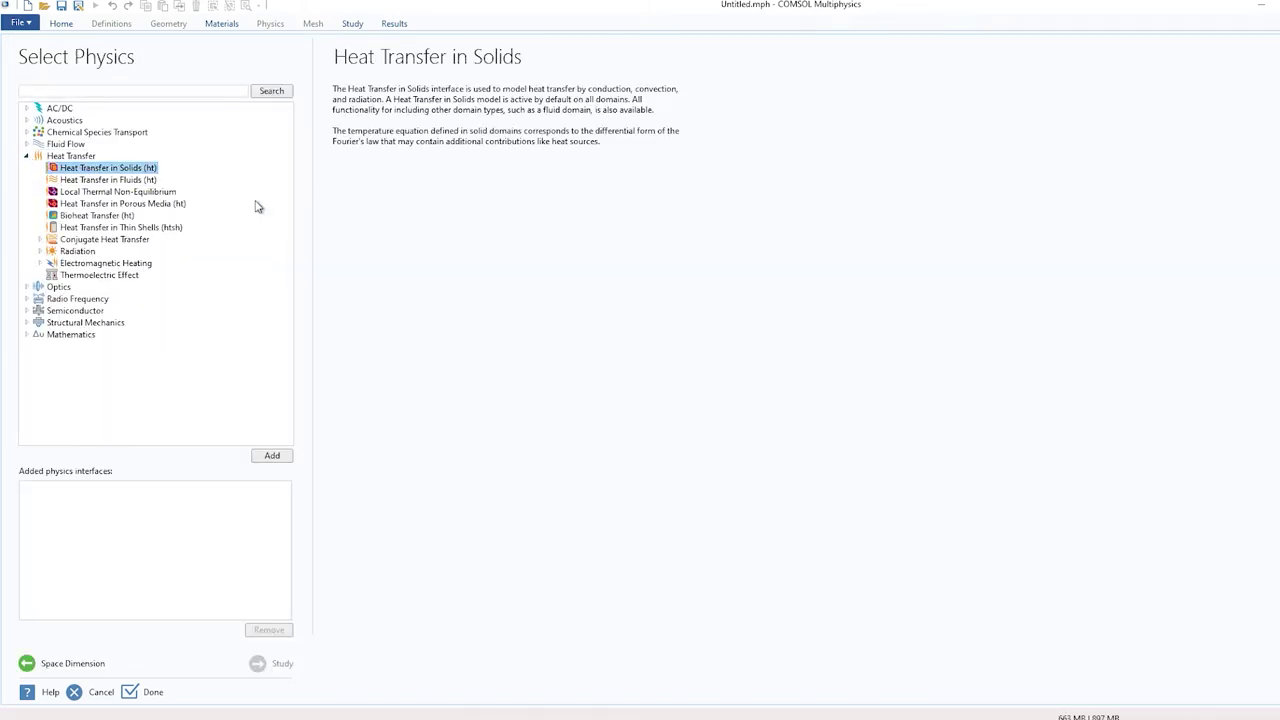
click(272, 457)
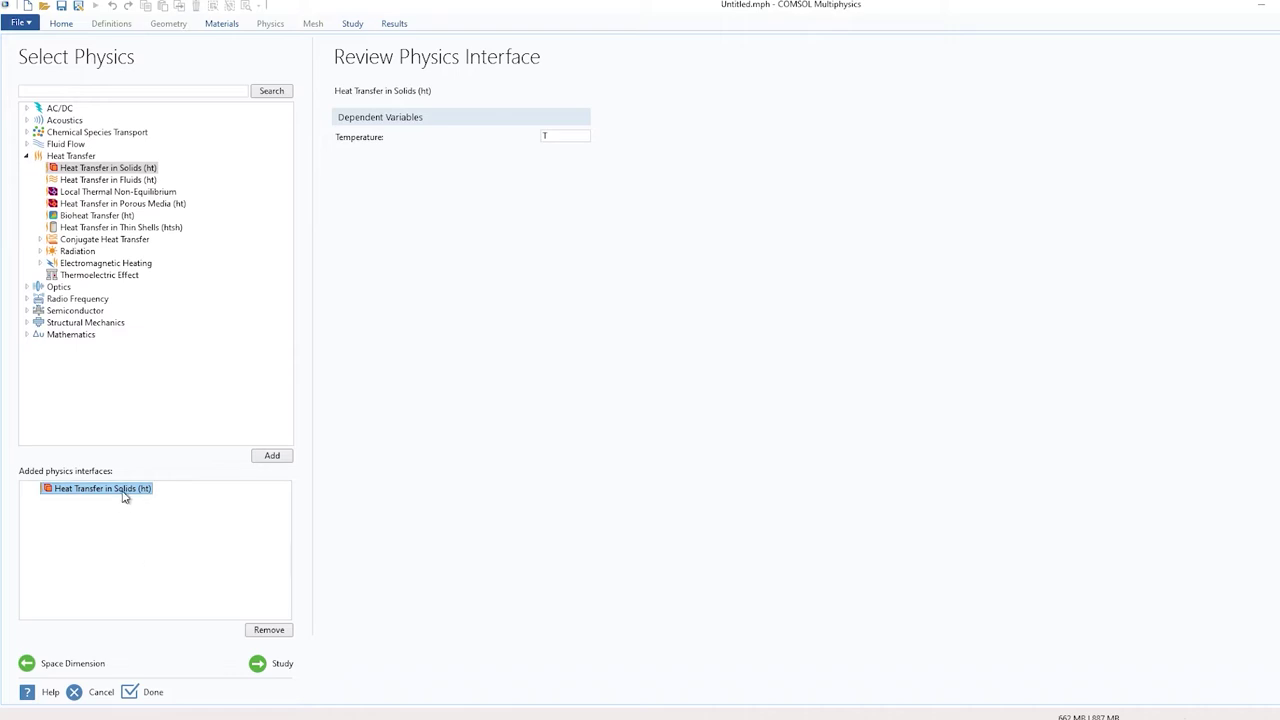
Choose a Stationary study and finish the wizard.
click(268, 667)
click(79, 105)
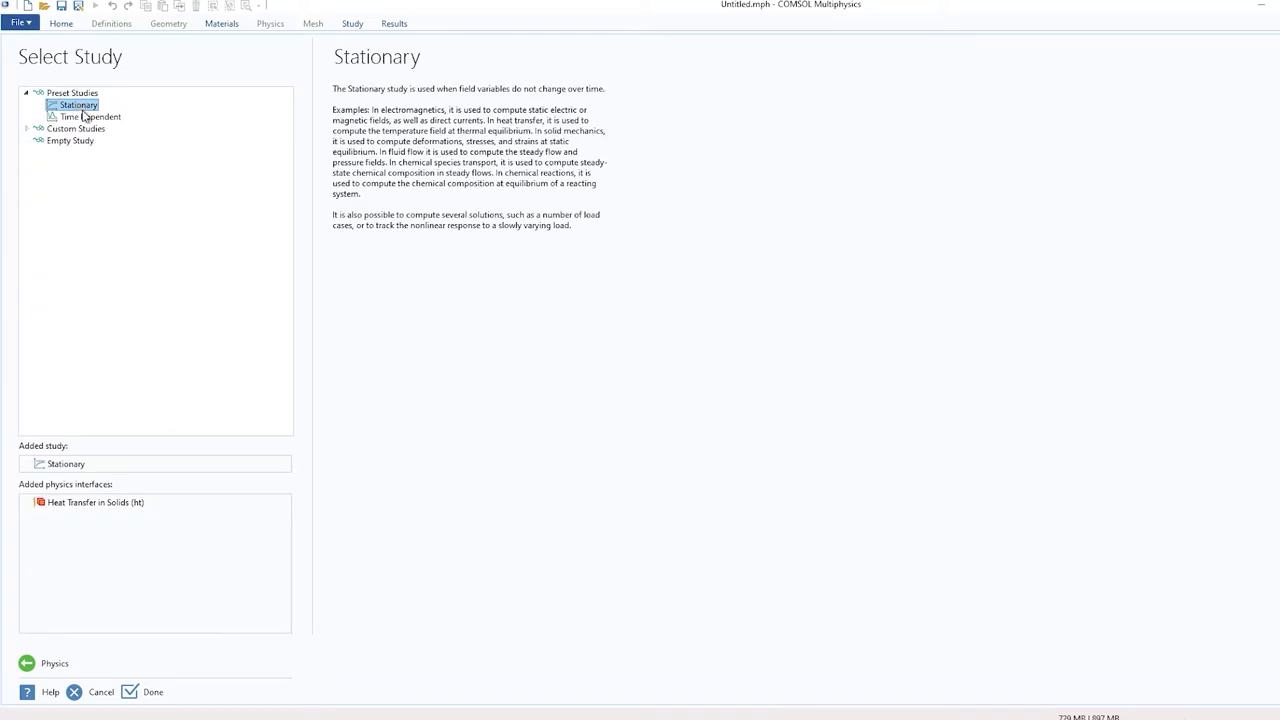
click(133, 690)
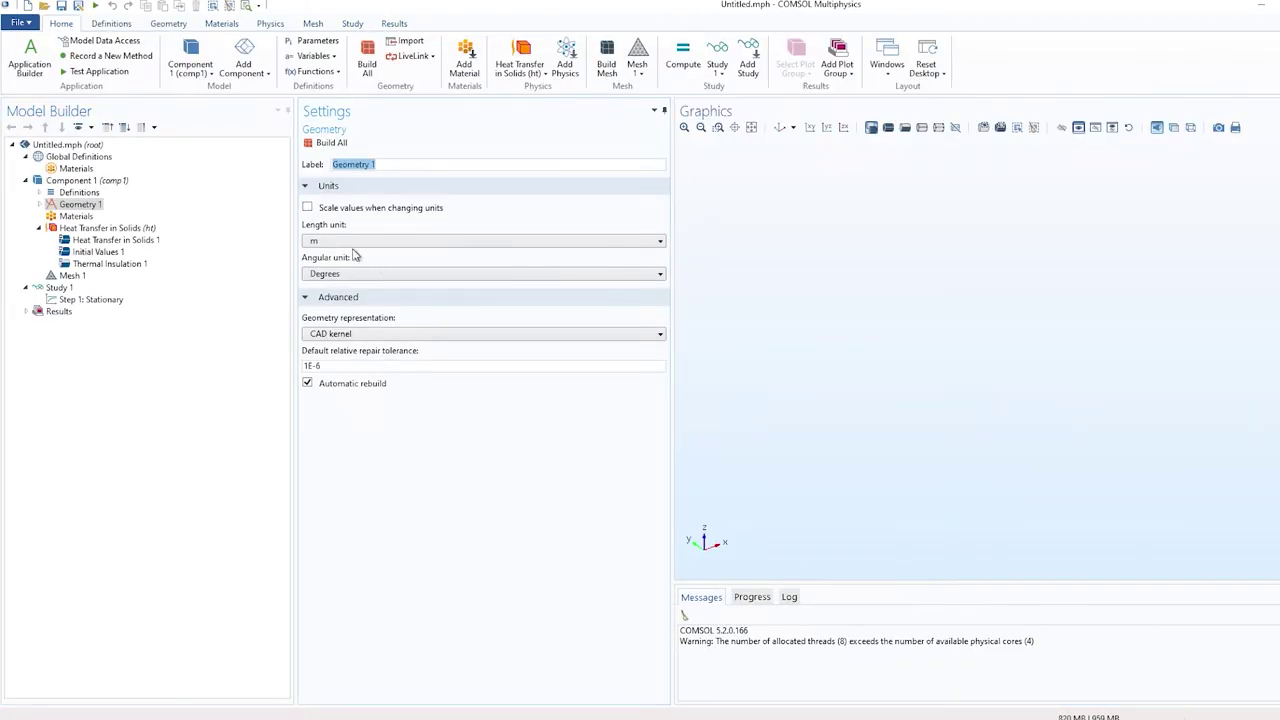
Set the Geometry 1 length unit to mm and add an Import node.
click(356, 242)
click(320, 323)
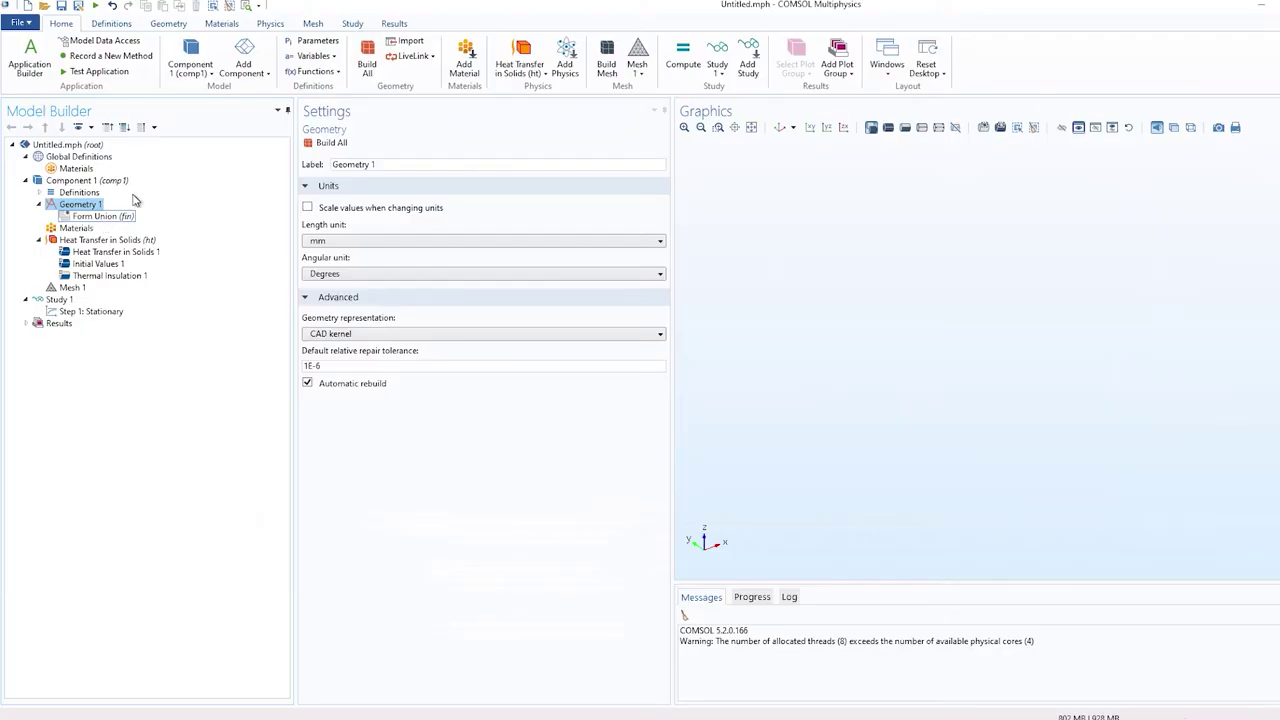
right_click(80, 204)
click(88, 231)
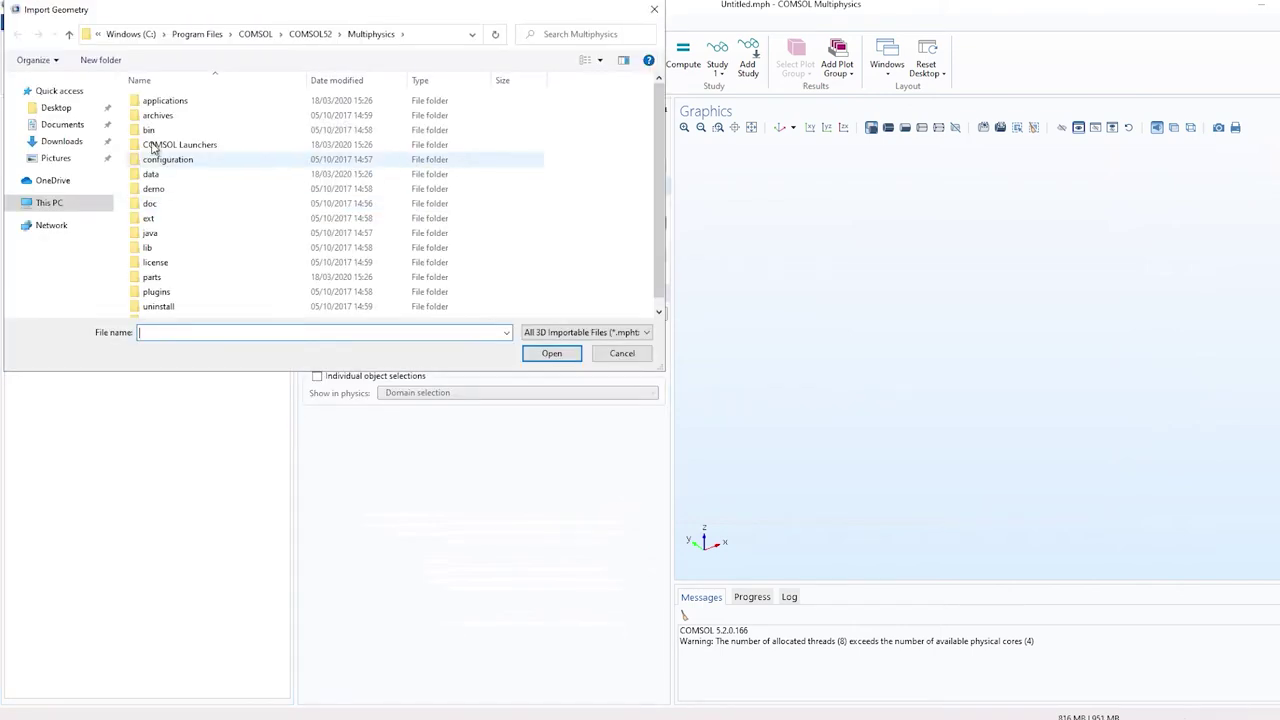
Import Model_HeatTransfer_BioMEMS.mphbin and enlarge the graphics view to see the box.
click(58, 108)
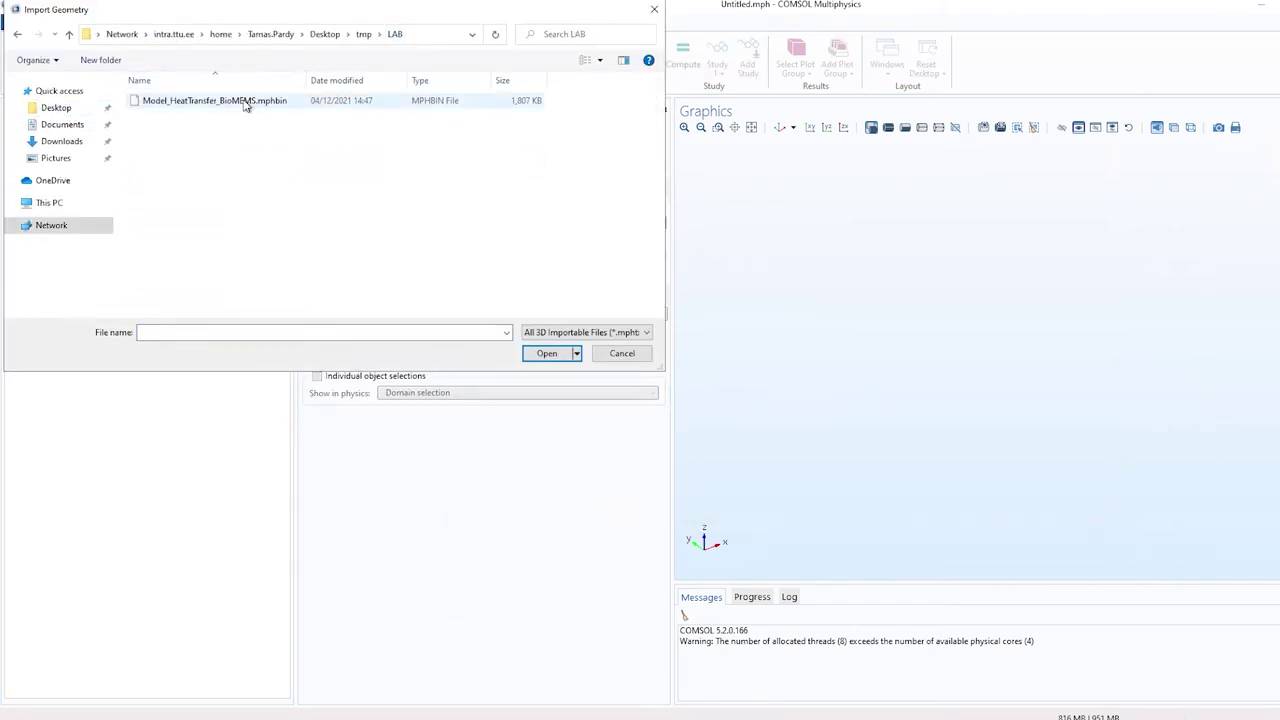
click(244, 103)
double_click(244, 103)
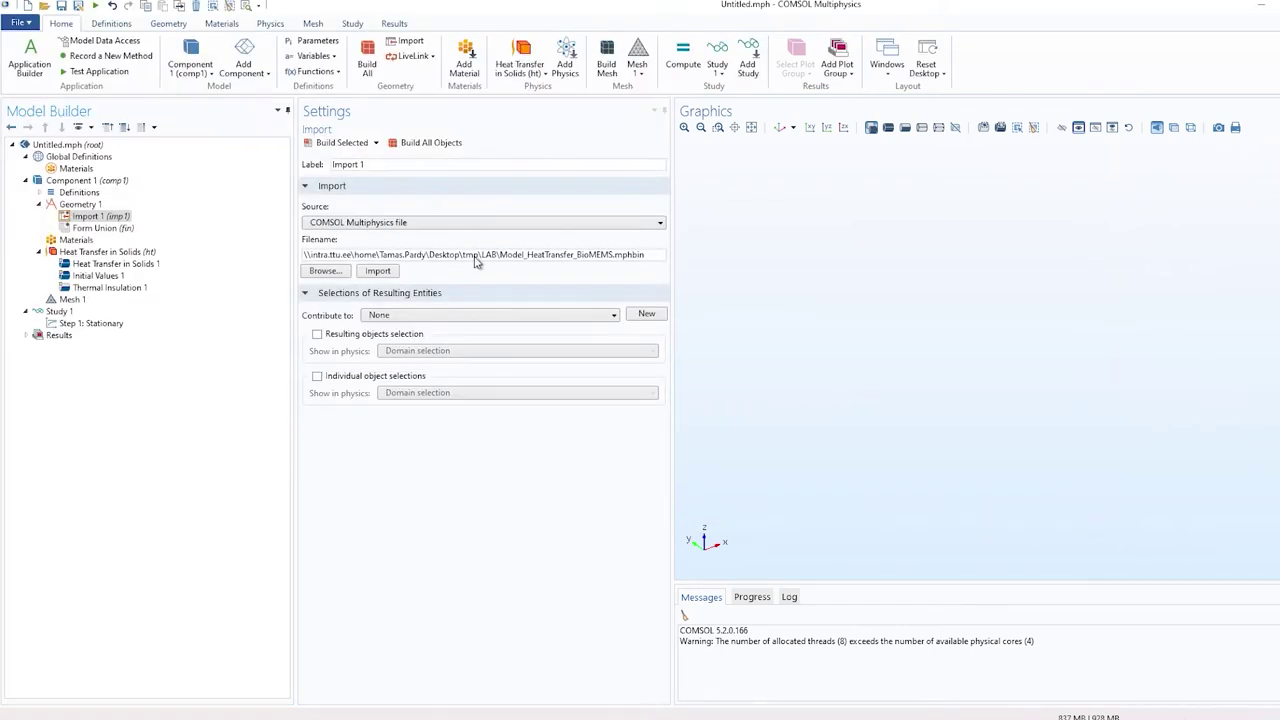
click(398, 275)
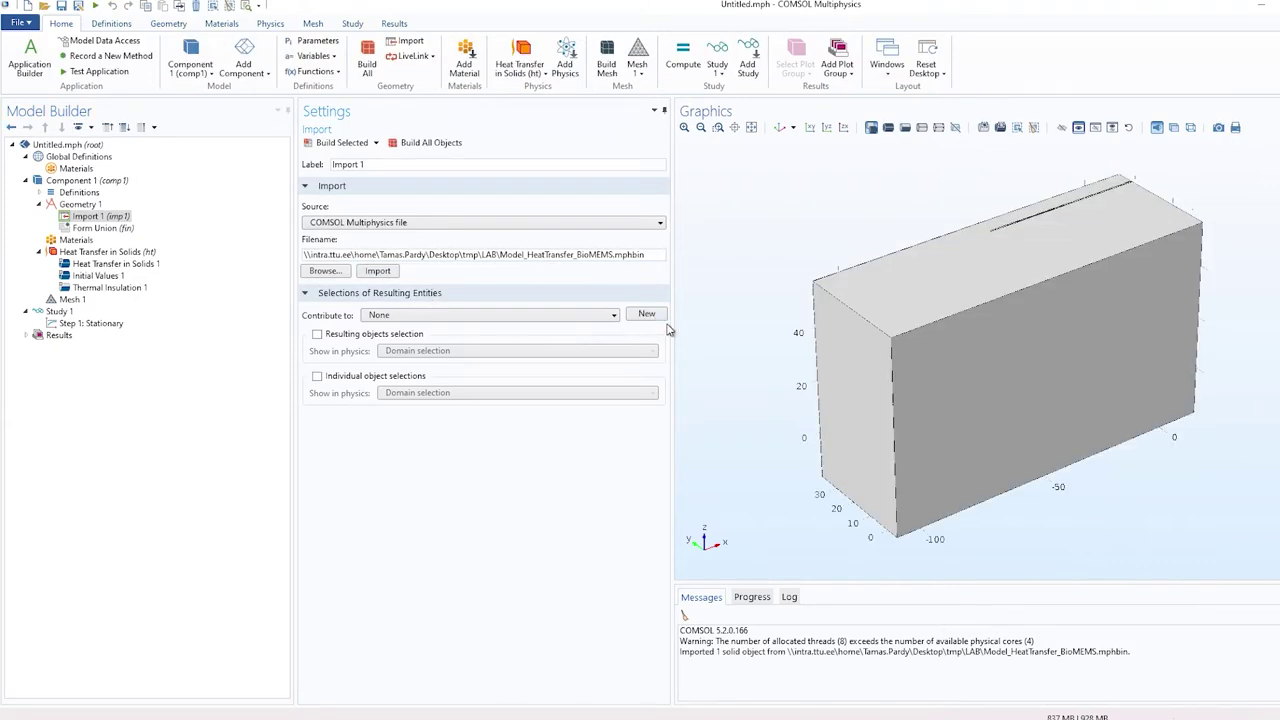
drag(670, 330, 596, 332)
drag(295, 345, 241, 345)
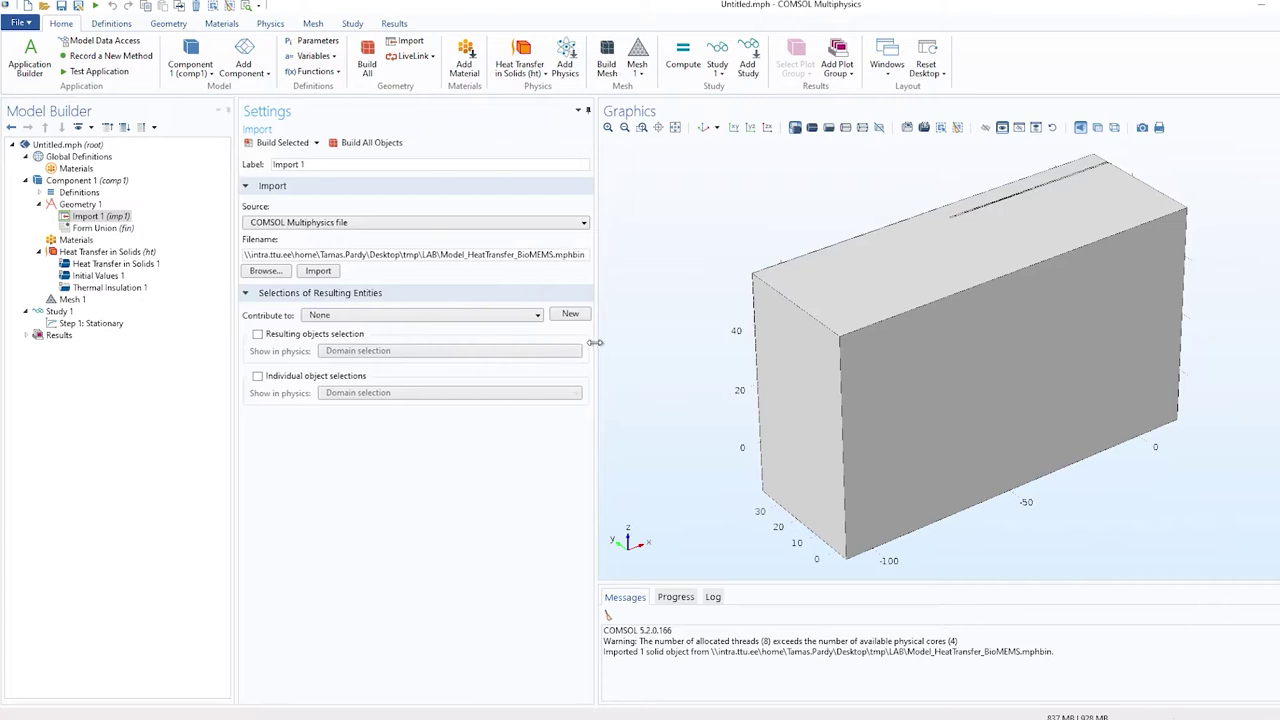
drag(809, 210, 850, 160)
Toggle transparency on and off, then orbit and pan to inspect the imported box.
click(1047, 127)
click(1047, 127)
drag(696, 199, 722, 212)
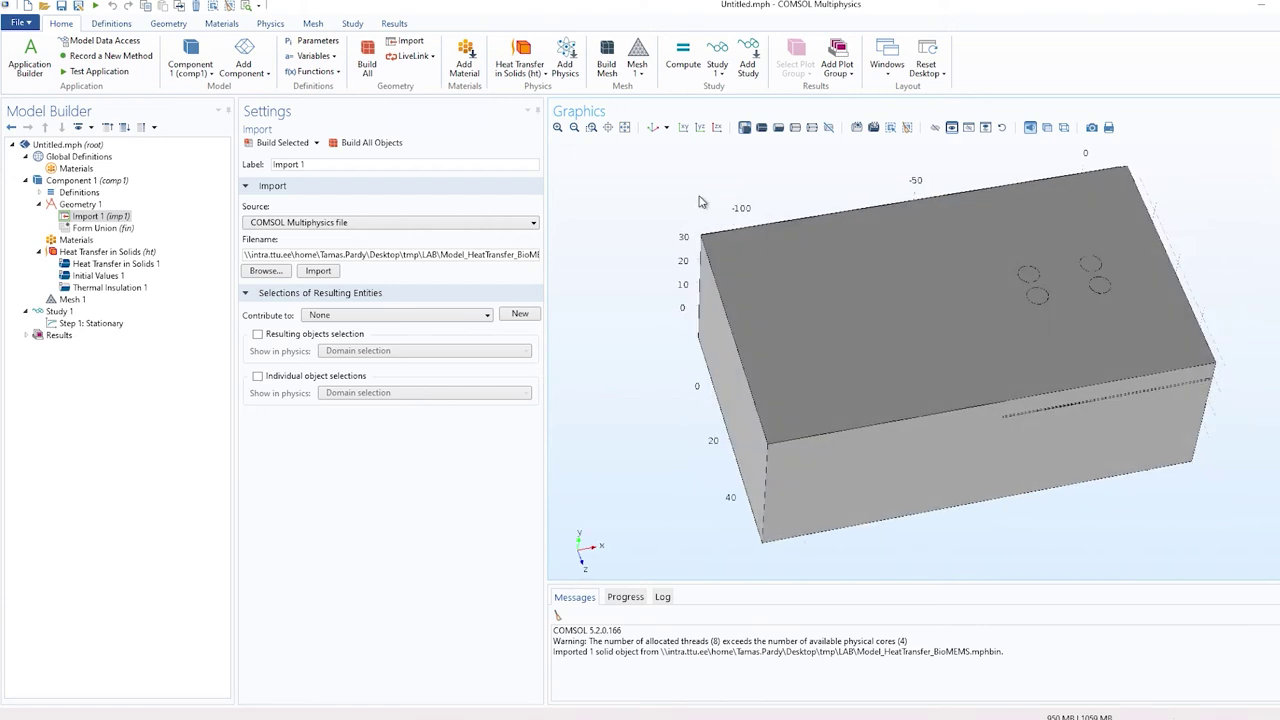
right_drag(700, 203, 661, 179)
mouse_move(661, 179)
mouse_down()
mouse_move(658, 166)
mouse_move(659, 198)
mouse_up()
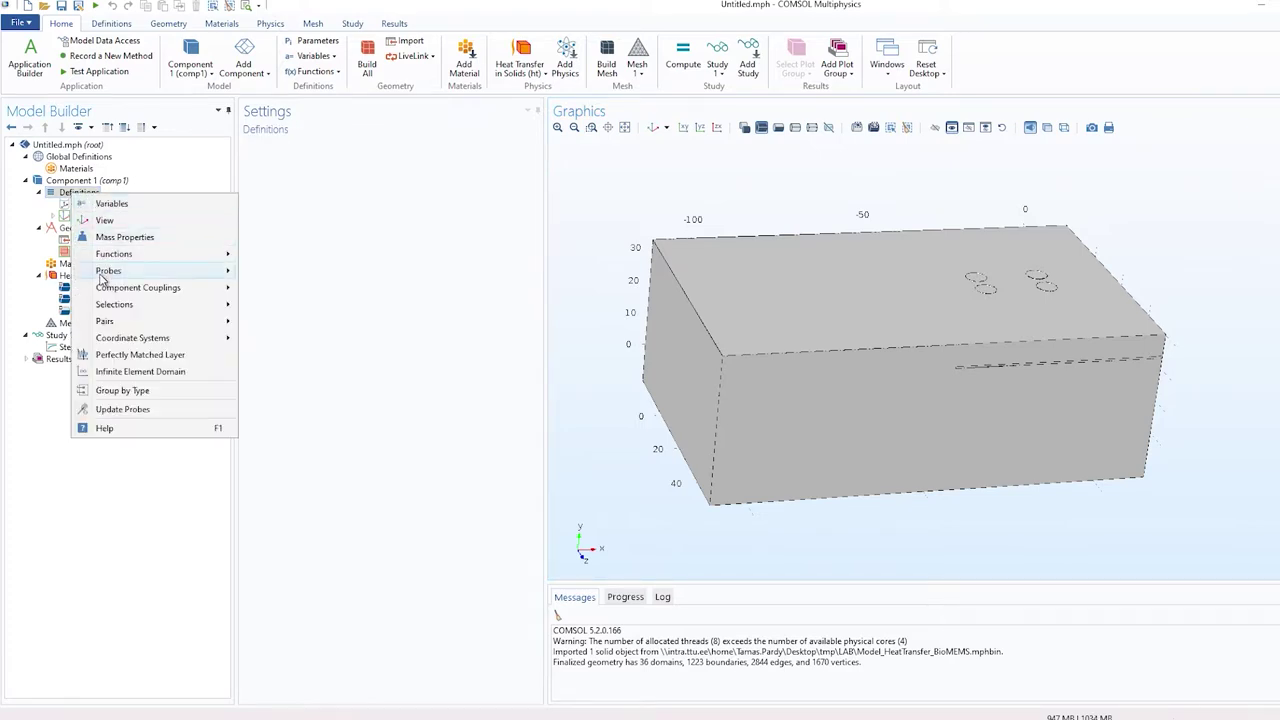
Add an explicit selection labelled Enclosure containing domain 1.
mouse_move(124, 310)
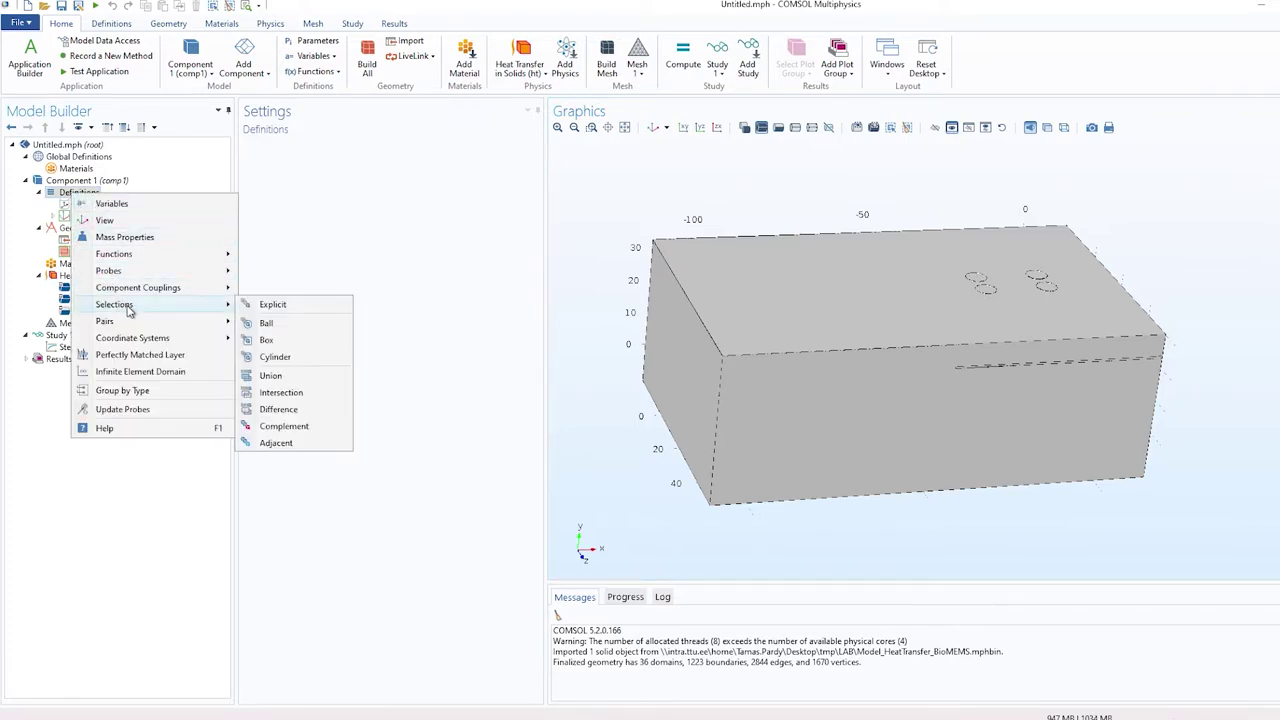
click(287, 310)
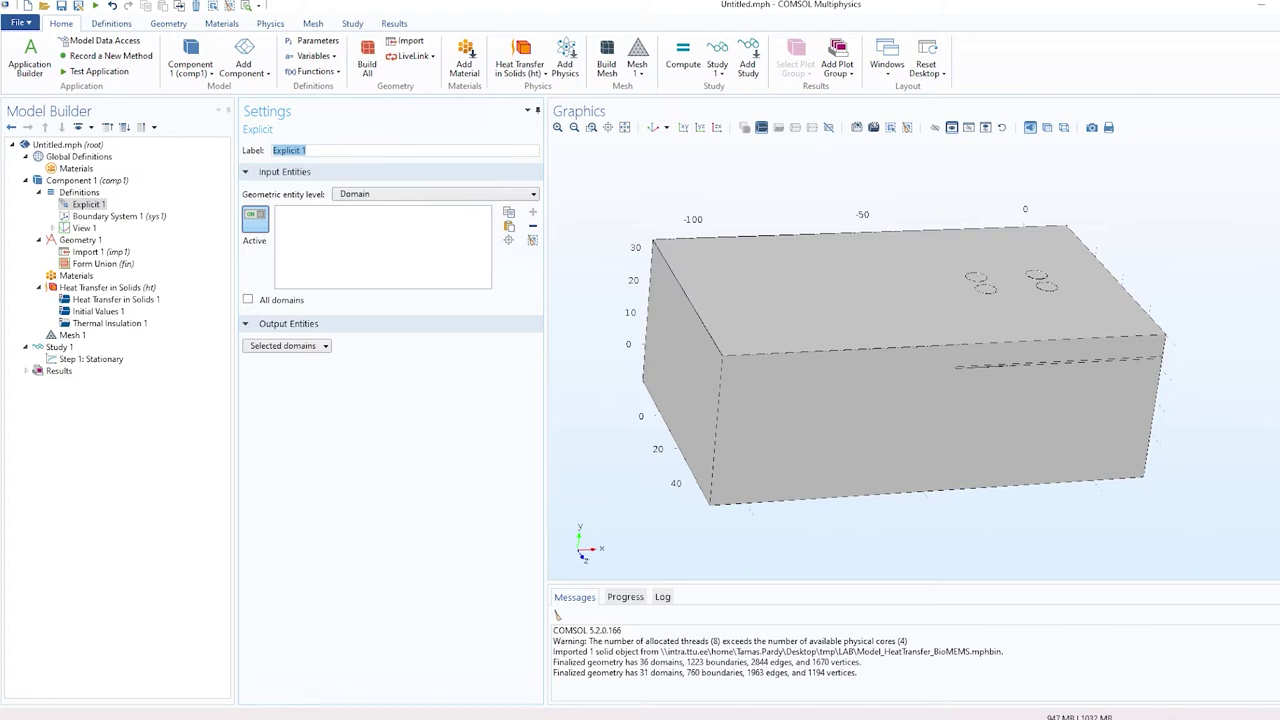
text(Enclosure)
click(509, 226)
text(1)
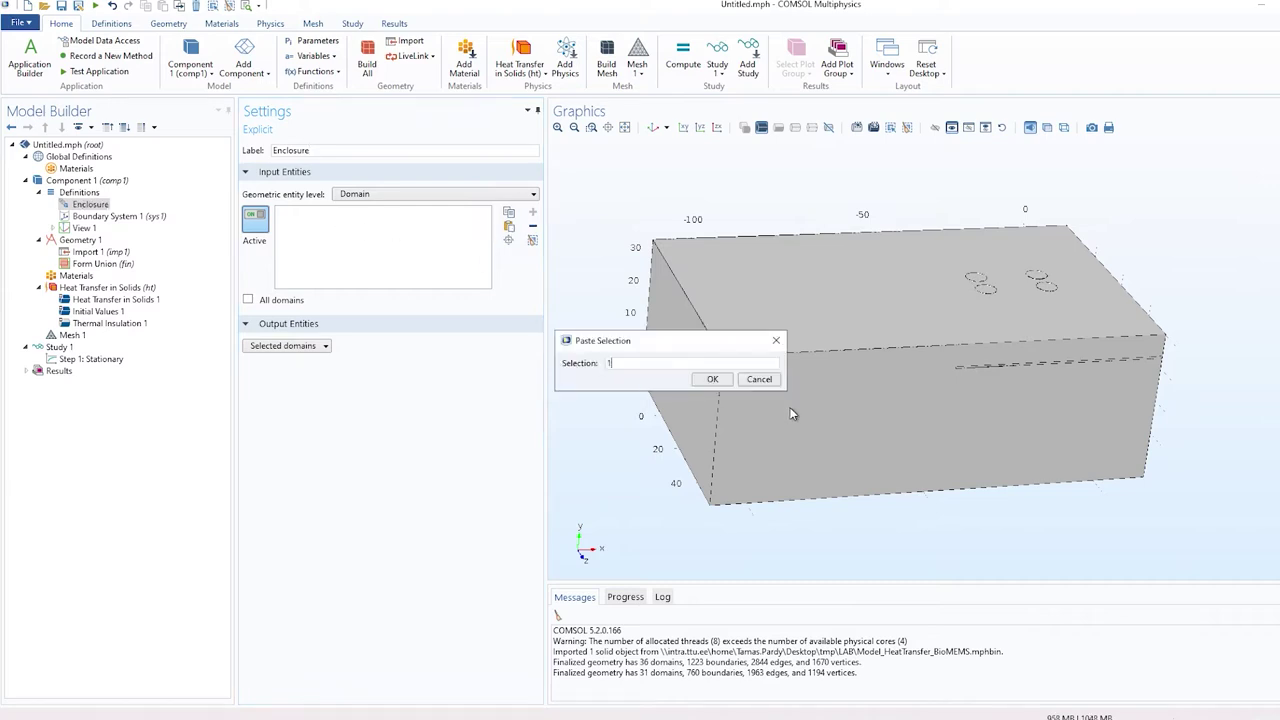
click(712, 379)
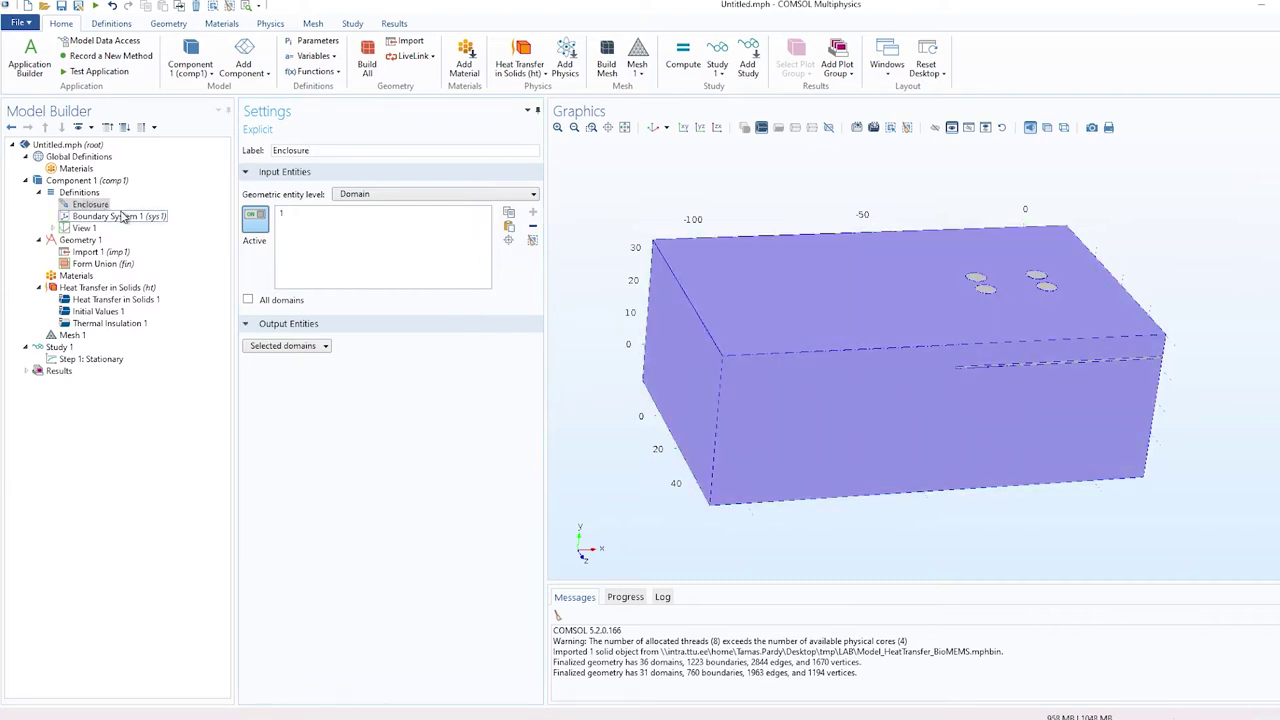
Duplicate Enclosure as a Heater selection containing domain 8.
right_click(82, 204)
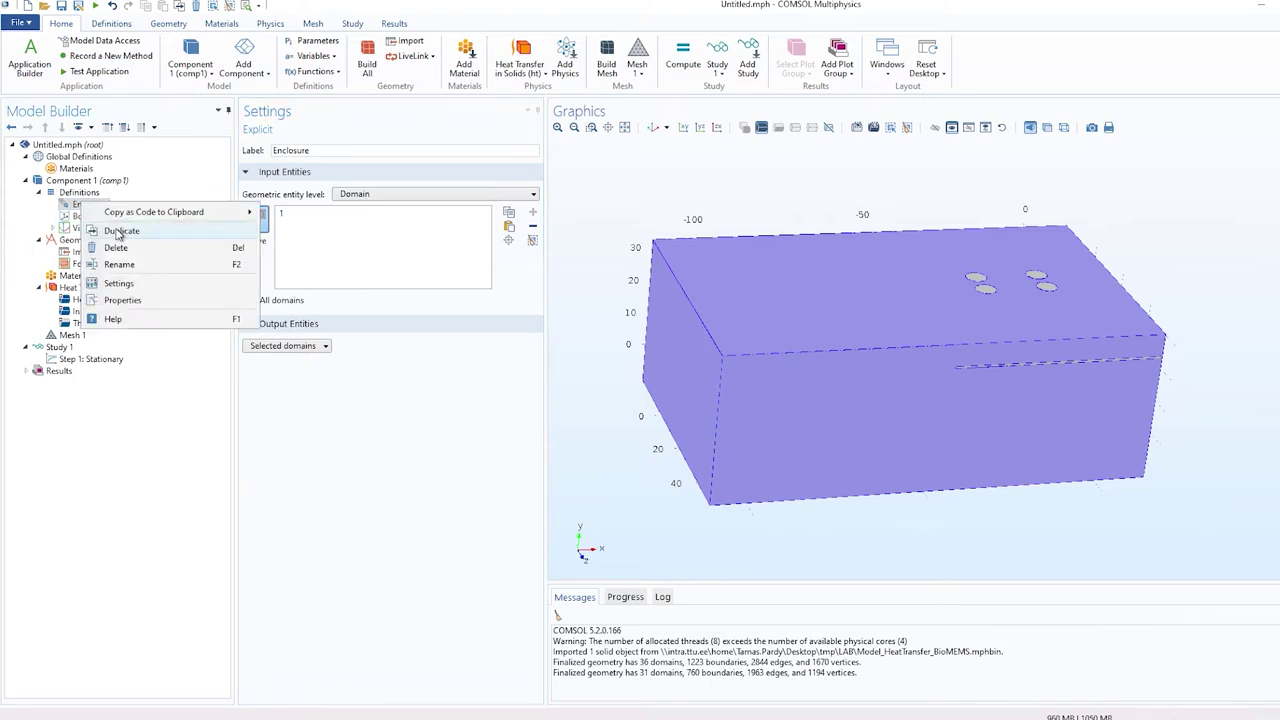
click(118, 231)
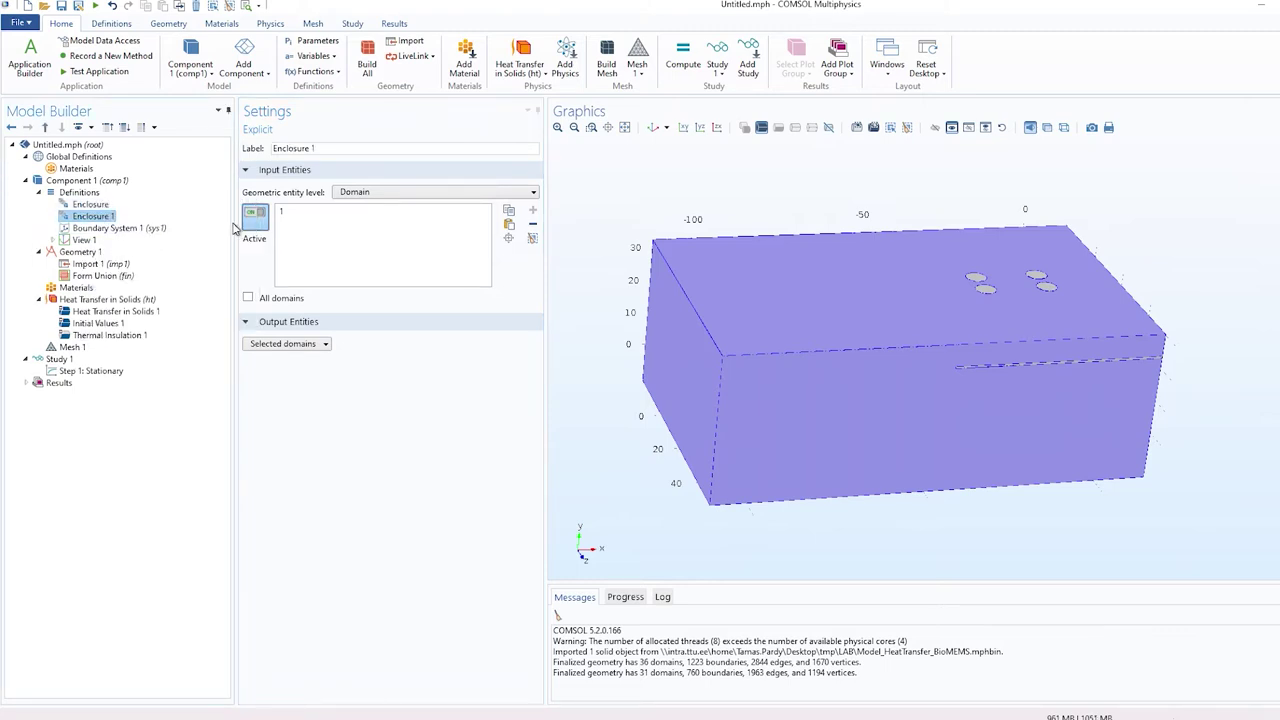
click(532, 239)
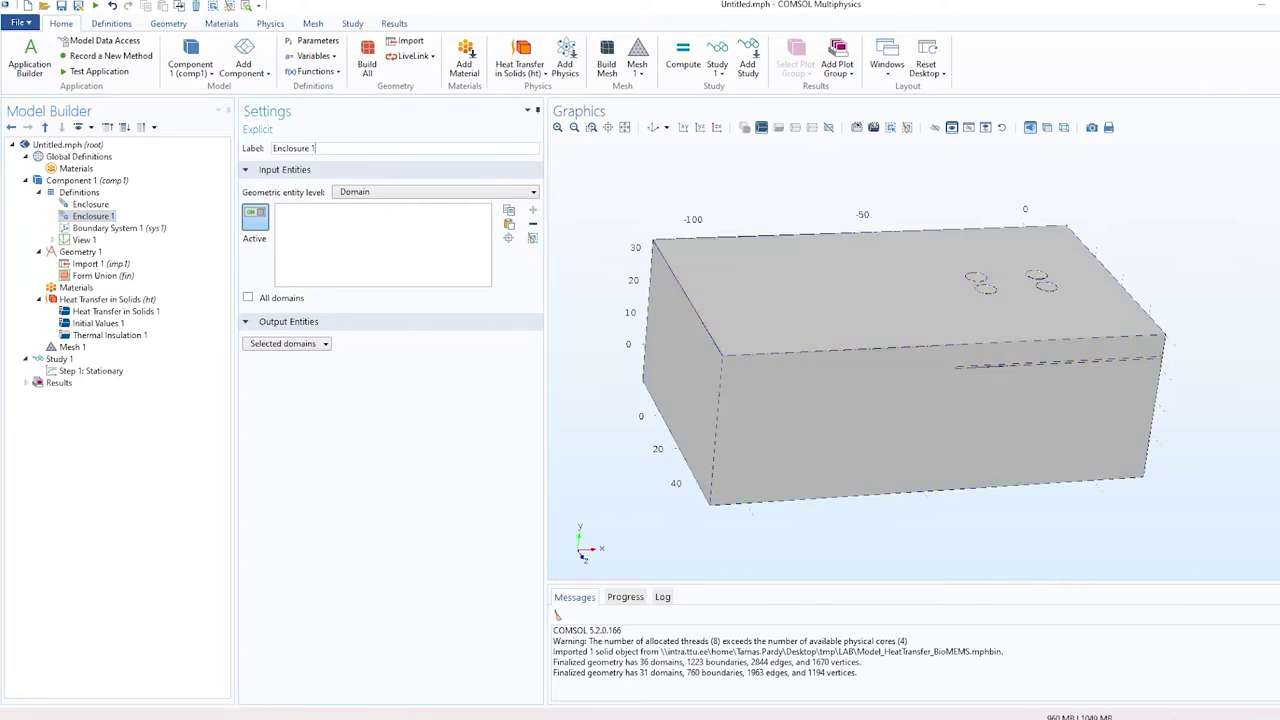
key(ctrl+a)
text(Heate)
click(512, 238)
click(509, 224)
text(8)
click(711, 380)
Duplicate Heater as a Water domain selection with domain 10, then copy it for Chip.
right_click(84, 216)
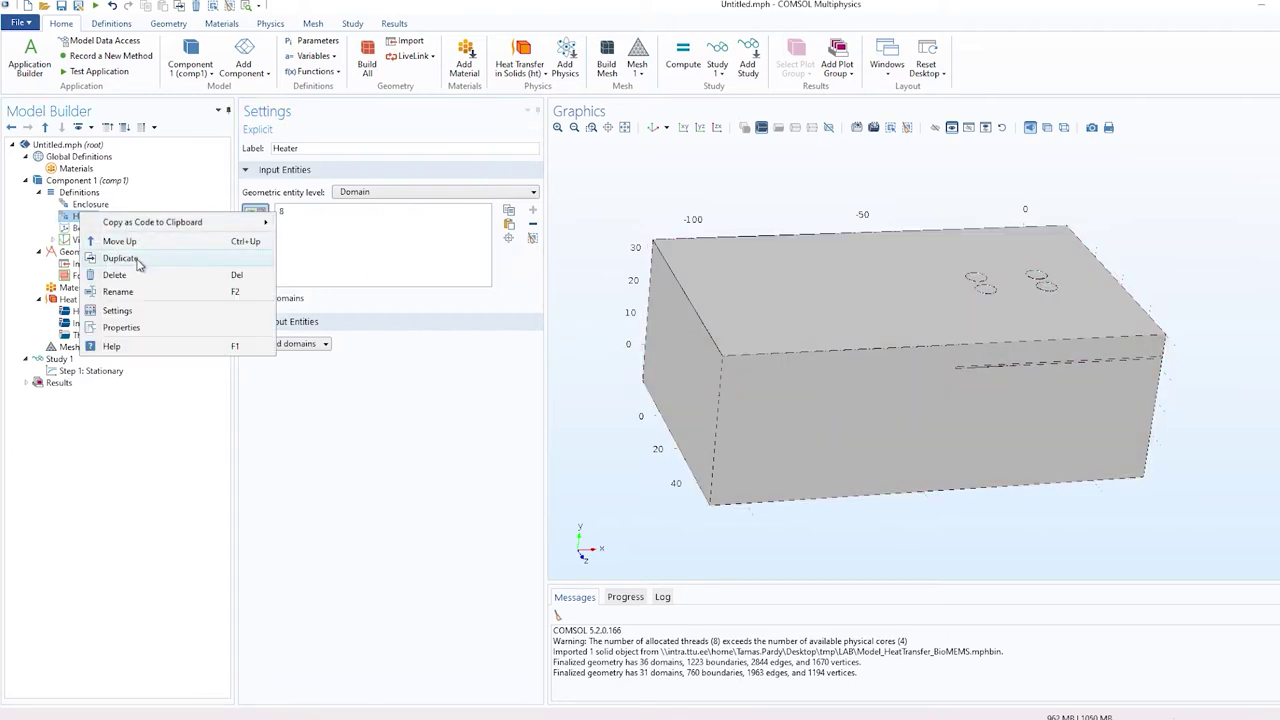
click(138, 264)
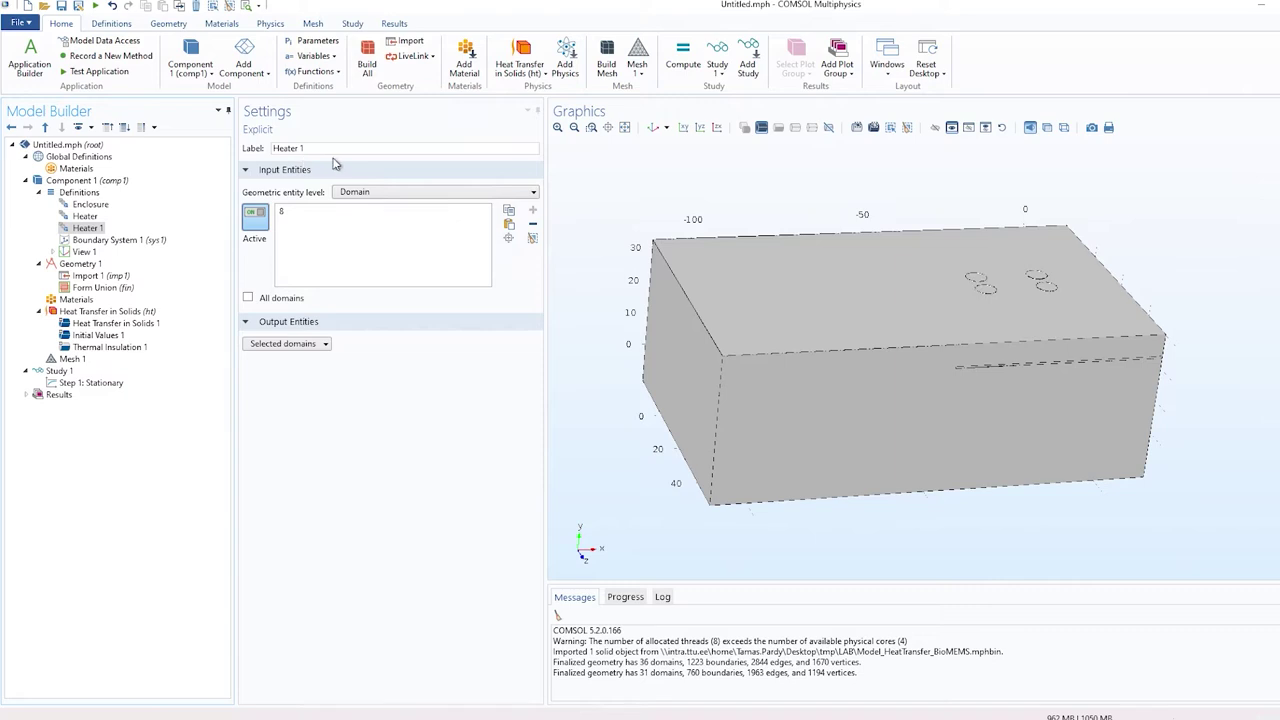
drag(306, 148, 257, 148)
text(Water)
click(428, 193)
click(396, 206)
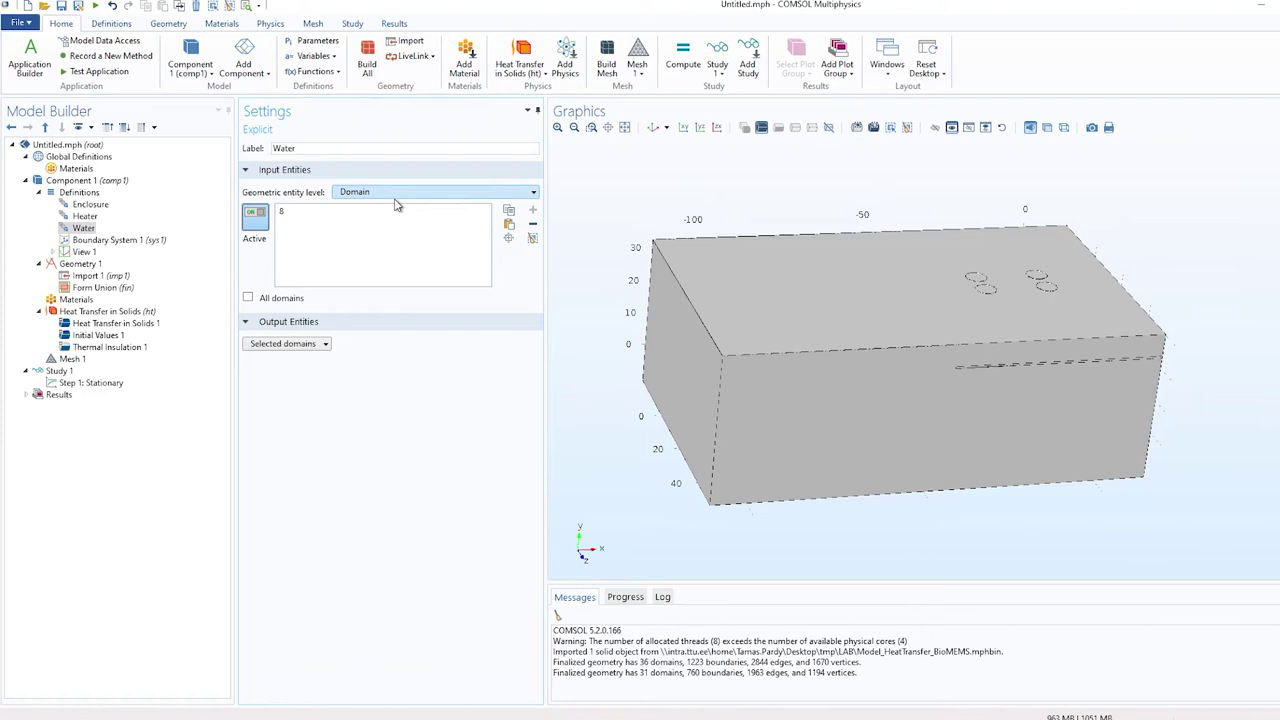
click(509, 226)
text(10)
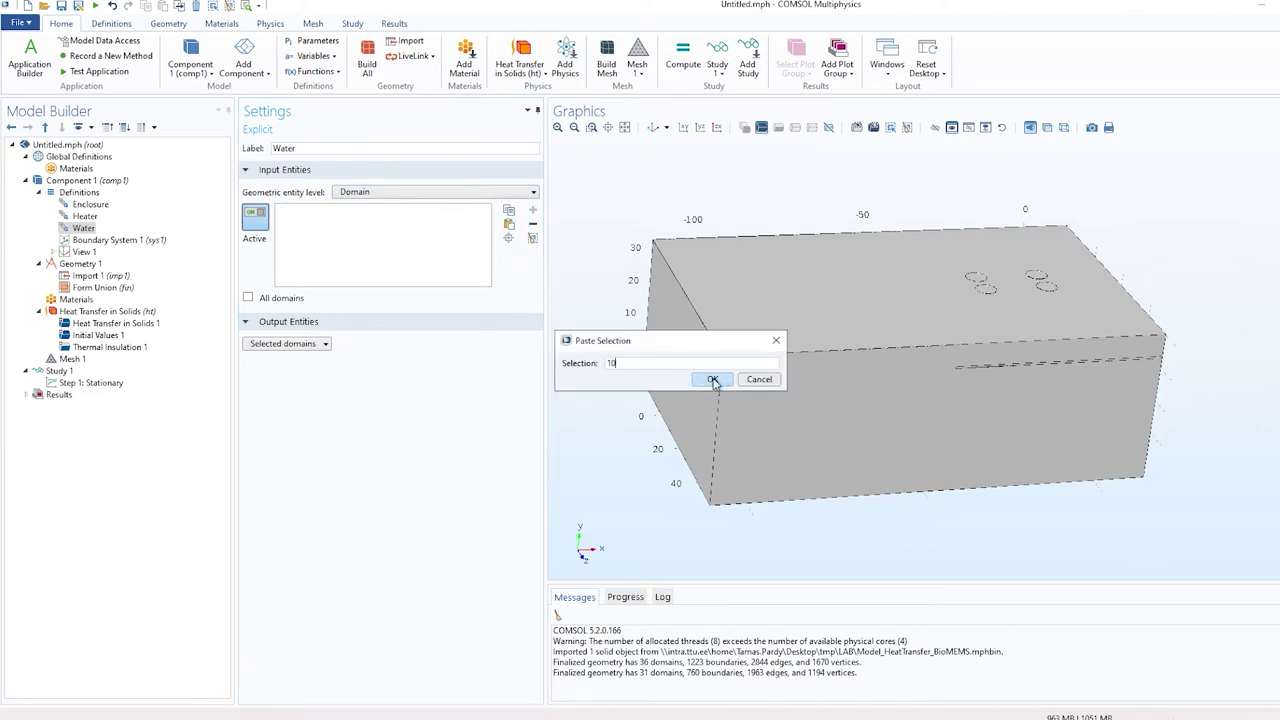
click(713, 380)
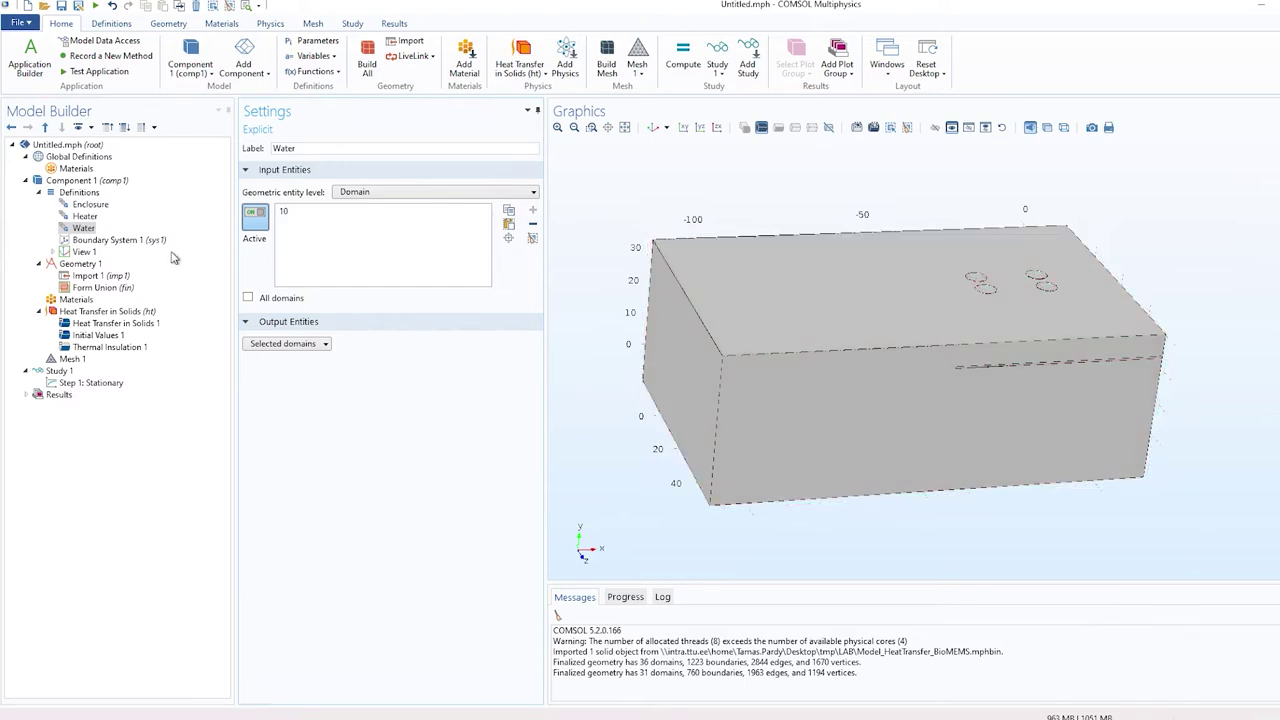
key(ctrl+shift+d)
key(Tab)
Name the copy Chip and set it to domains 5 and 6.
text(Ch)
click(1064, 127)
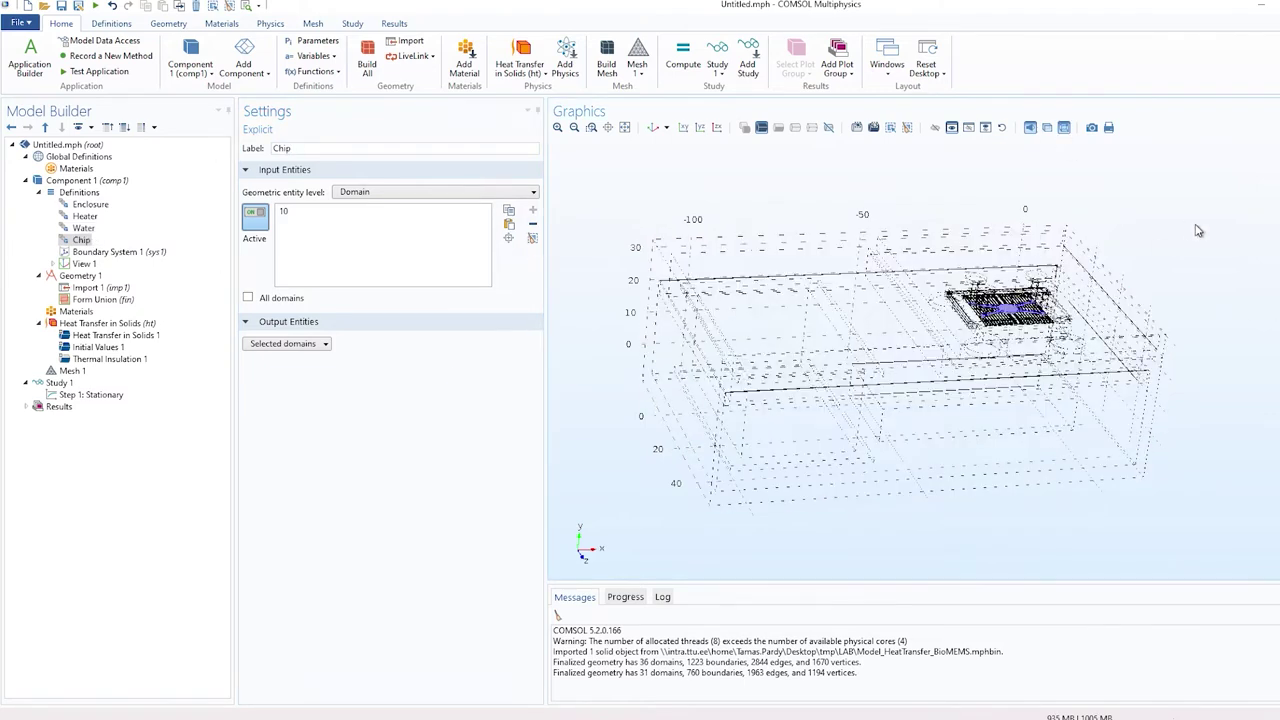
drag(1166, 240, 1060, 255)
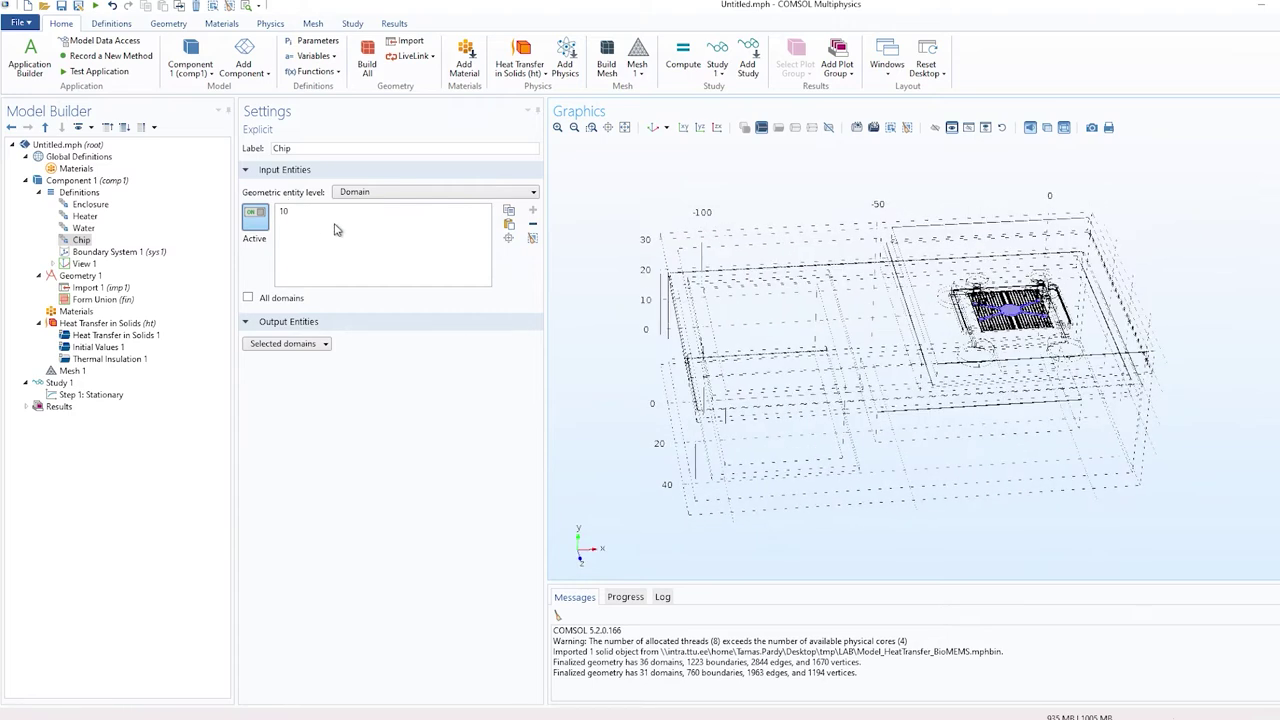
click(510, 238)
click(509, 225)
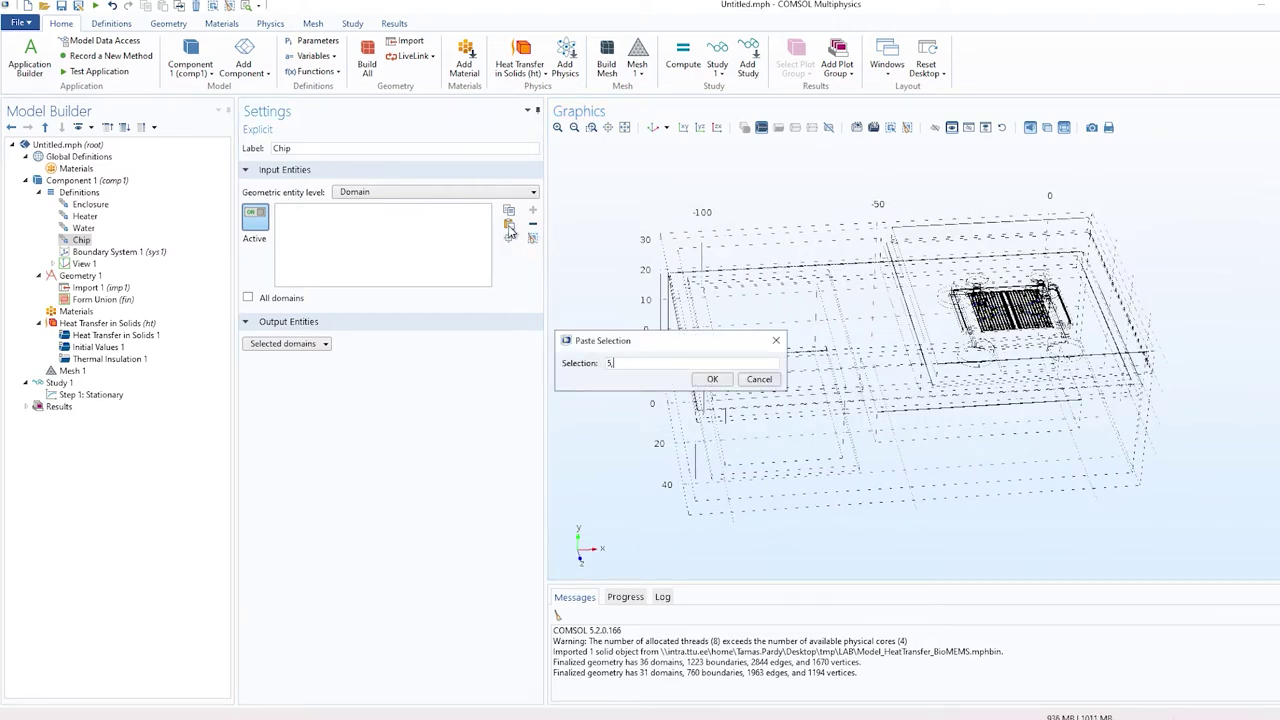
text(5,6)
key(Return)
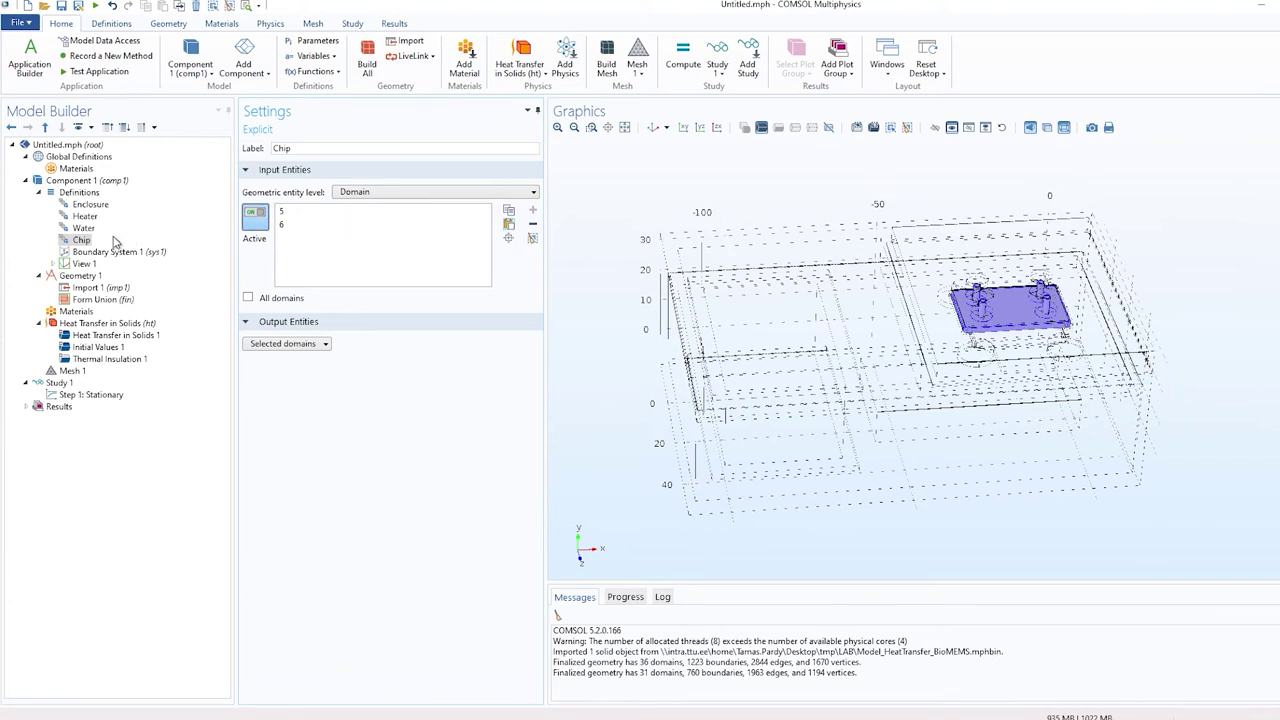
Duplicate Chip as a Board selection with domain 7.
right_click(77, 244)
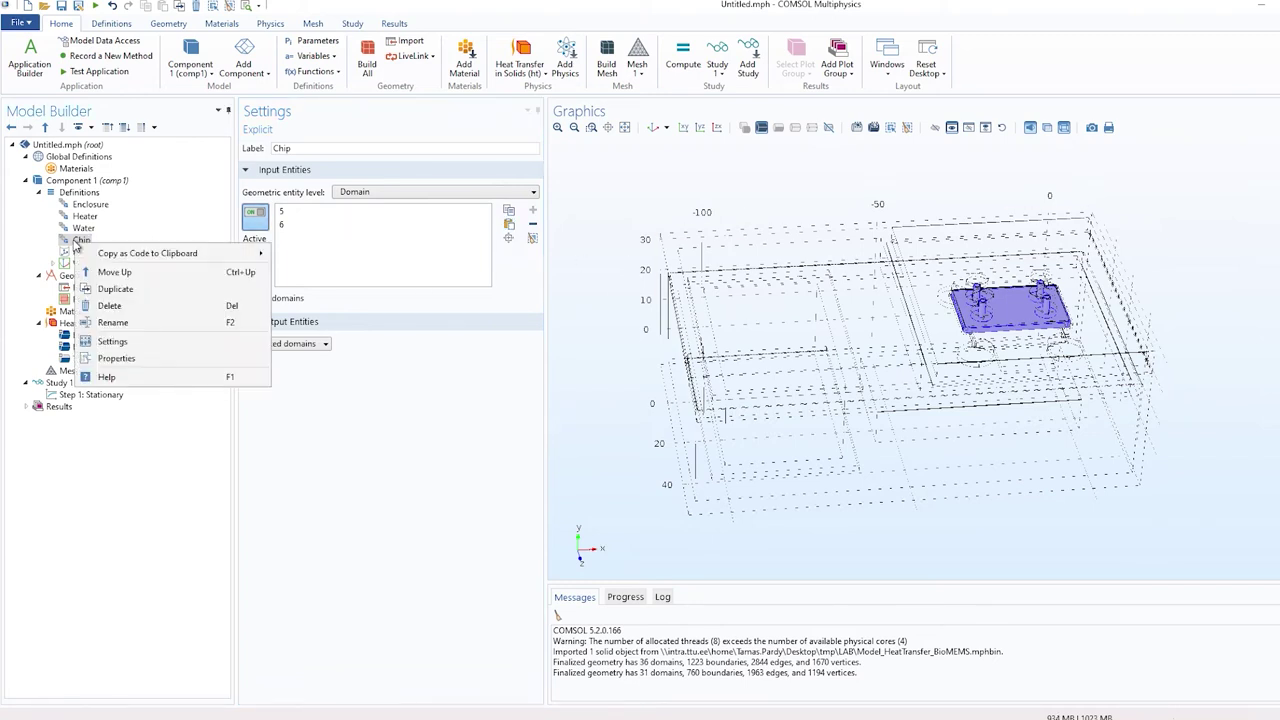
right_click(77, 244)
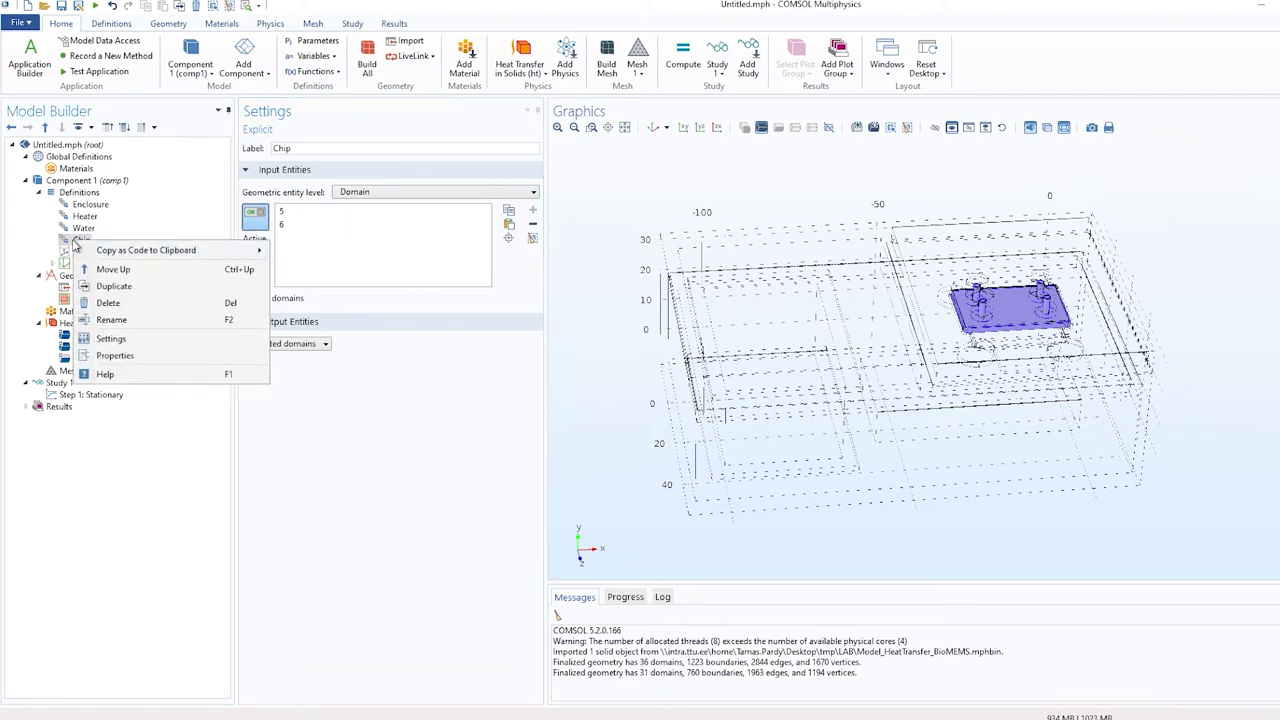
click(115, 289)
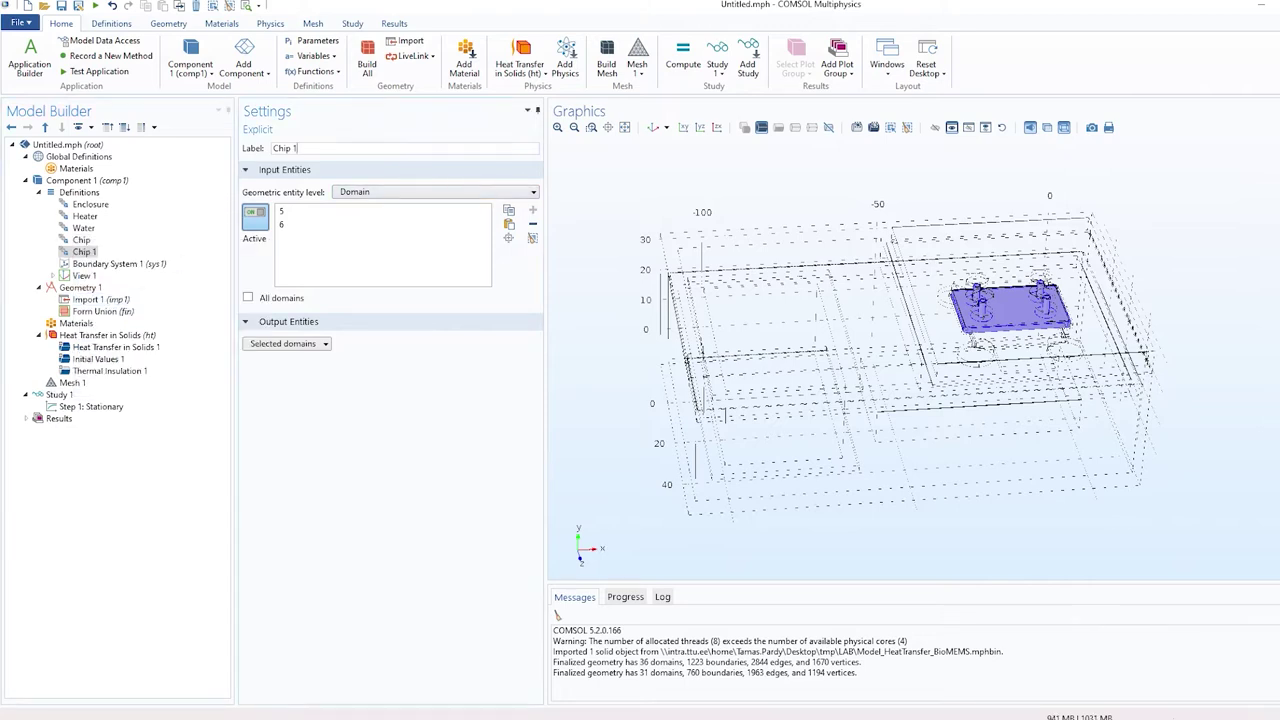
key(ctrl+a)
text(Boar)
click(532, 238)
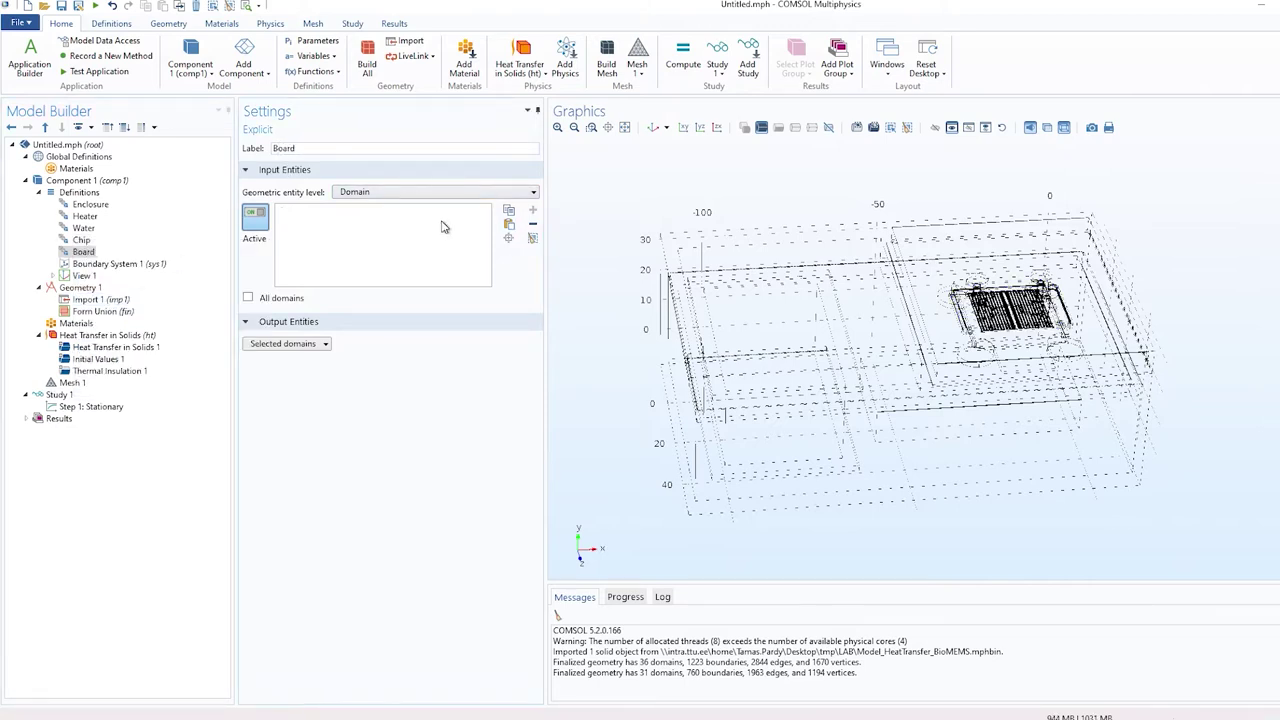
click(509, 224)
key(Escape)
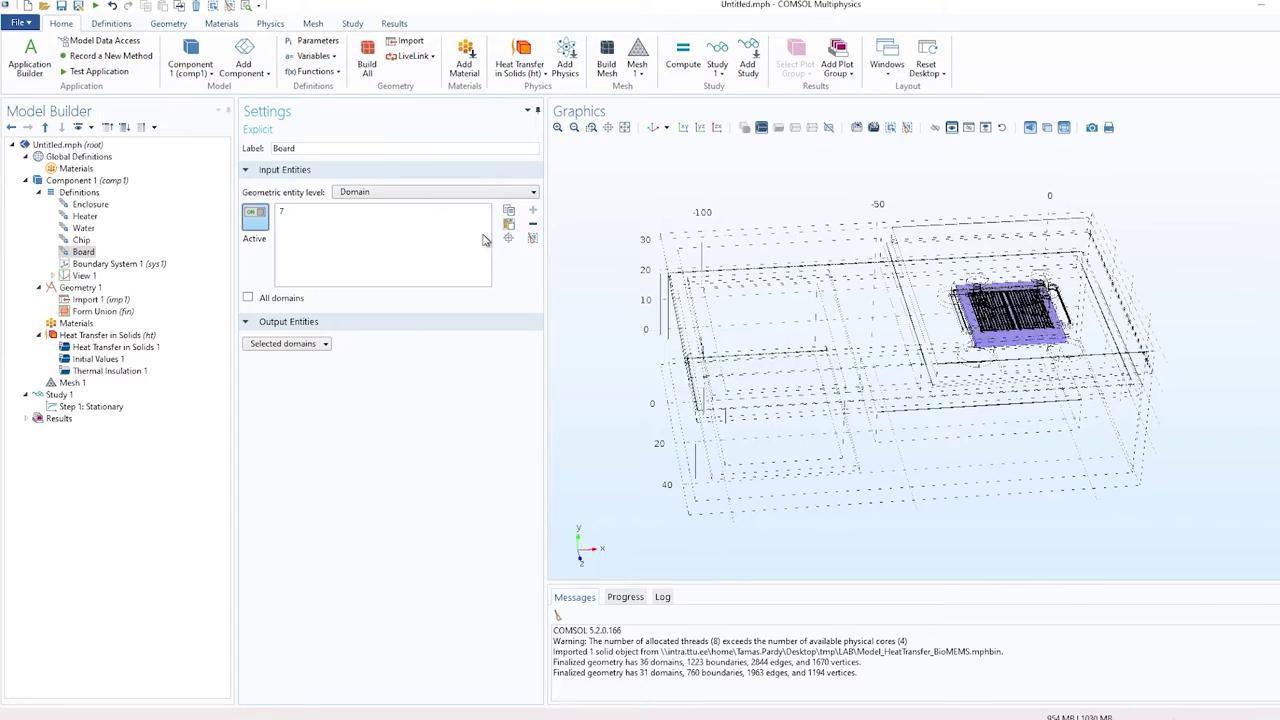
Create an Air selection with domains 2, 3 and 4, then duplicate it.
right_click(92, 251)
key(Escape)
key(ctrl+a)
text(Air)
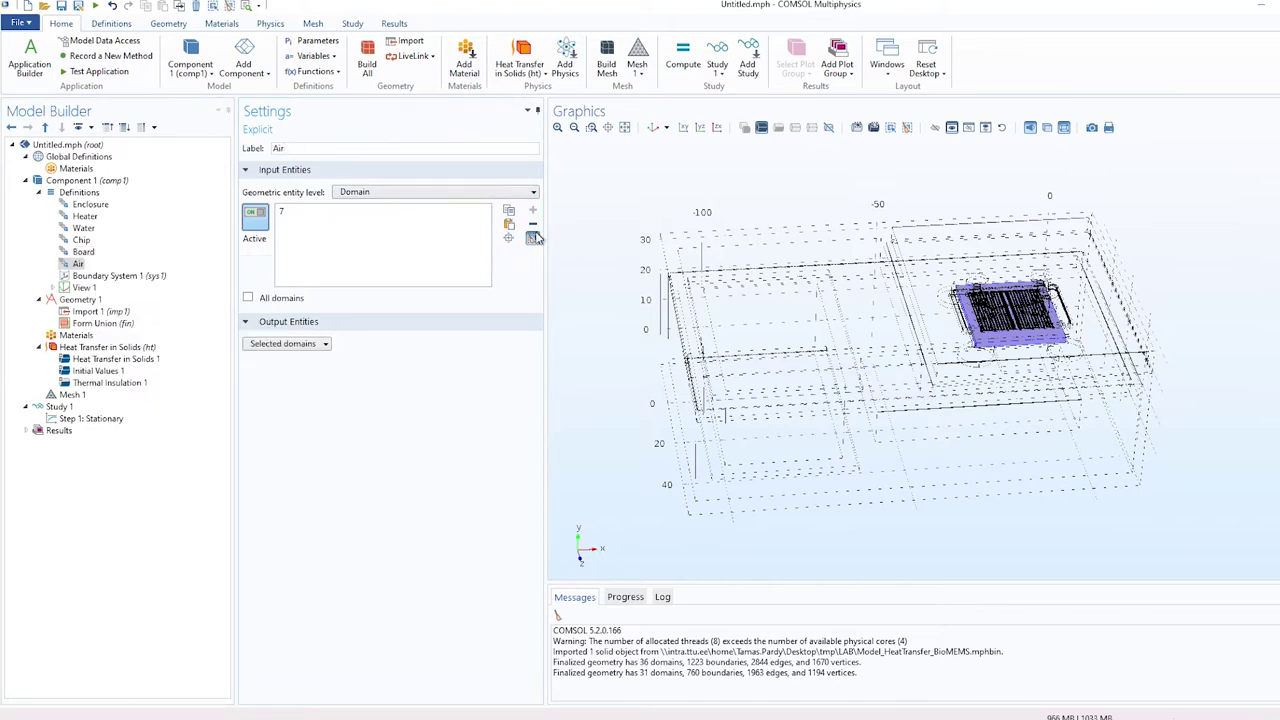
click(533, 238)
click(509, 224)
text(2)
key(Return)
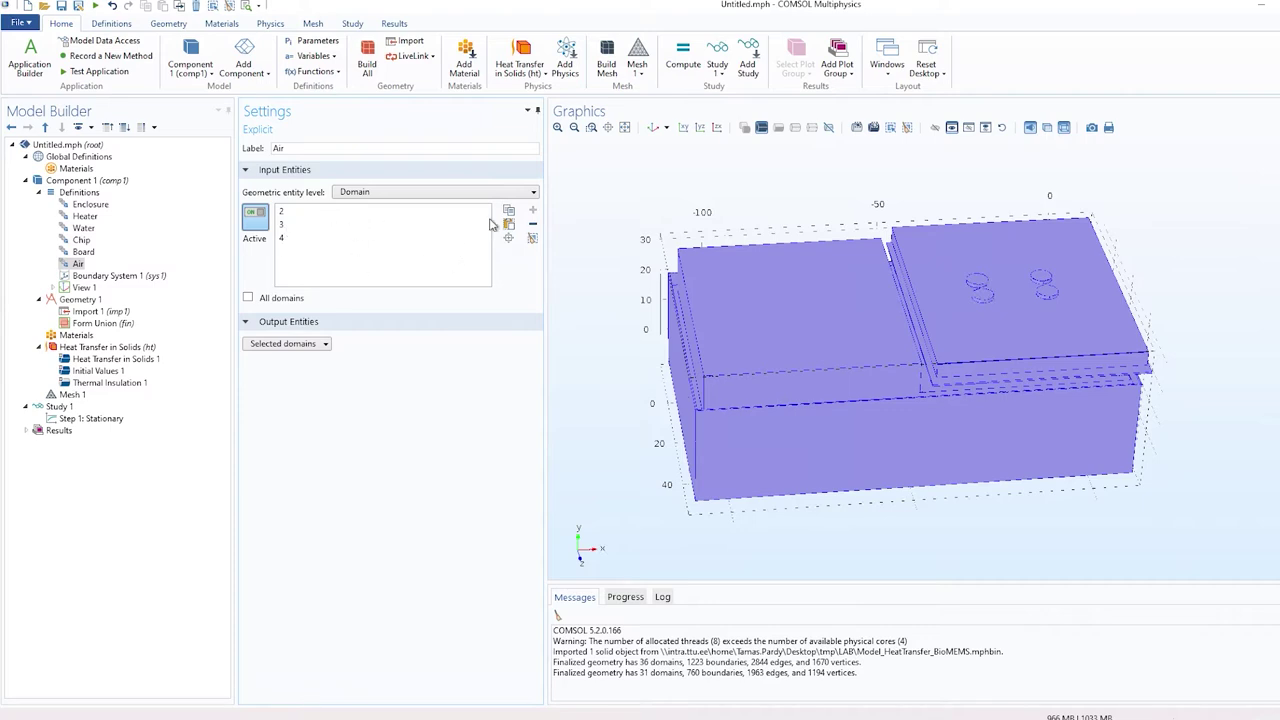
right_click(74, 264)
click(98, 311)
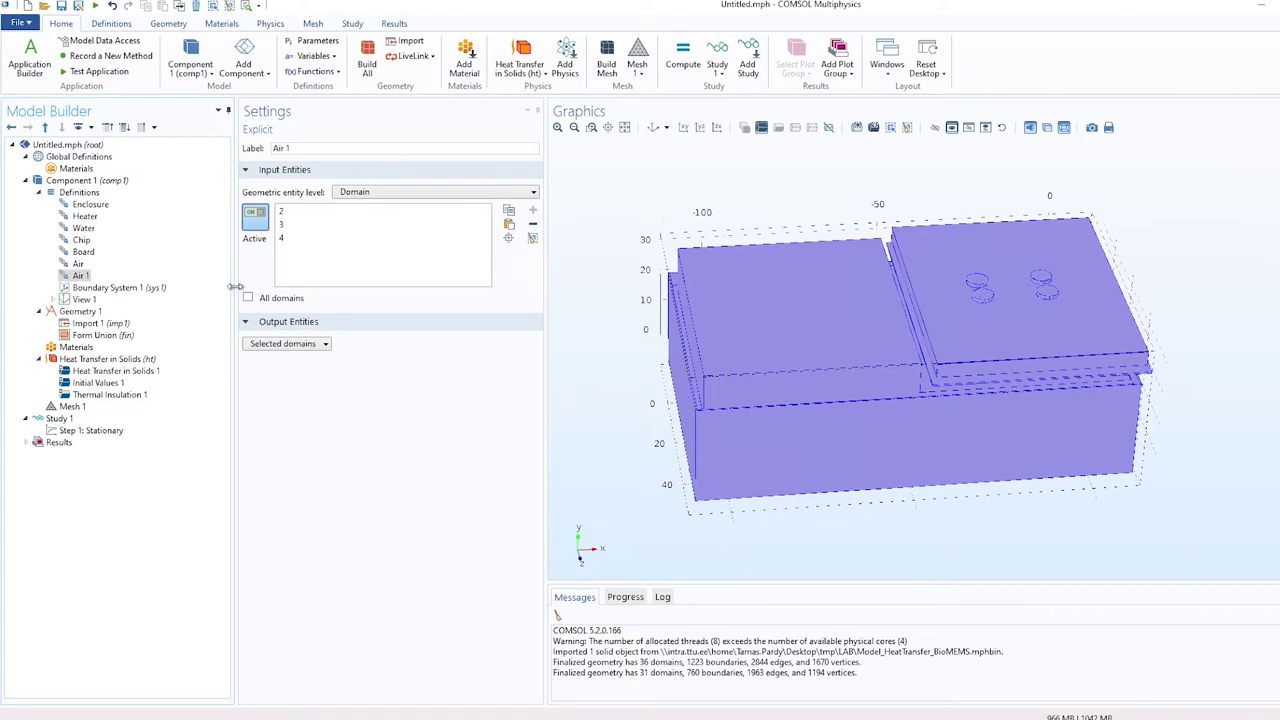
drag(291, 148, 272, 148)
Rename the Air copy to CopperFill and assign domains 11–36.
text(CopperFill)
click(532, 239)
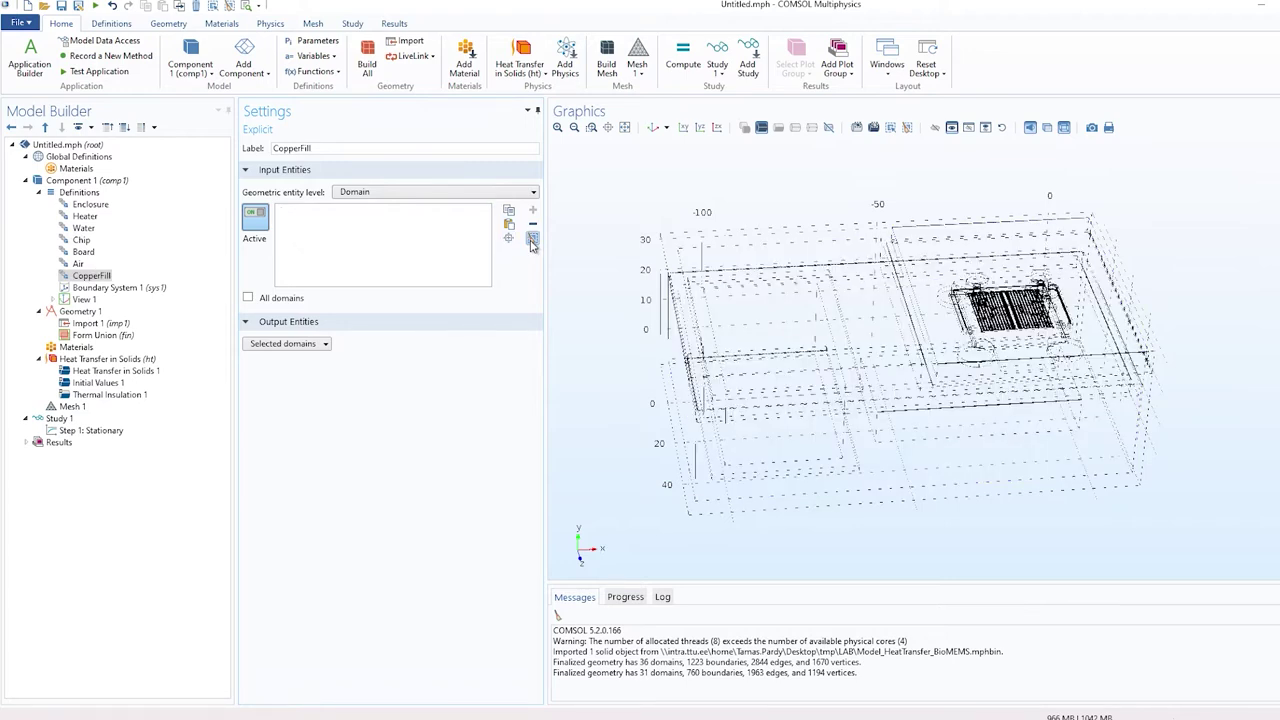
click(532, 239)
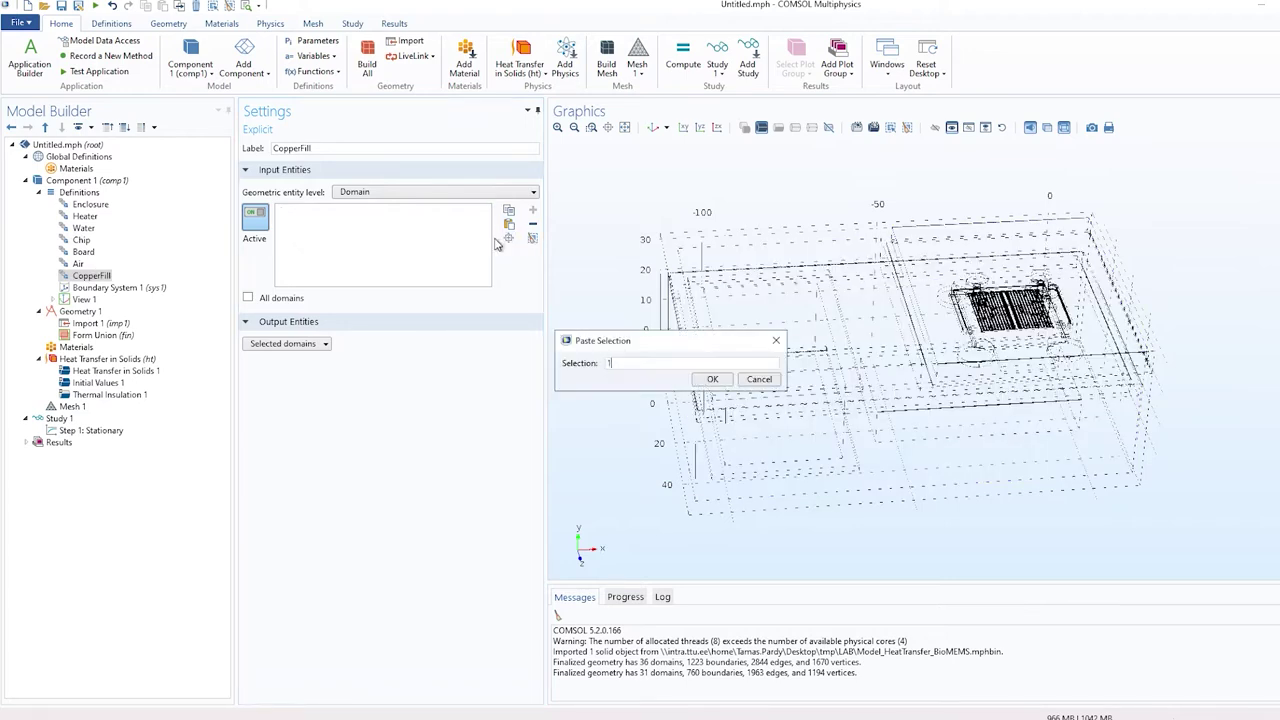
click(712, 379)
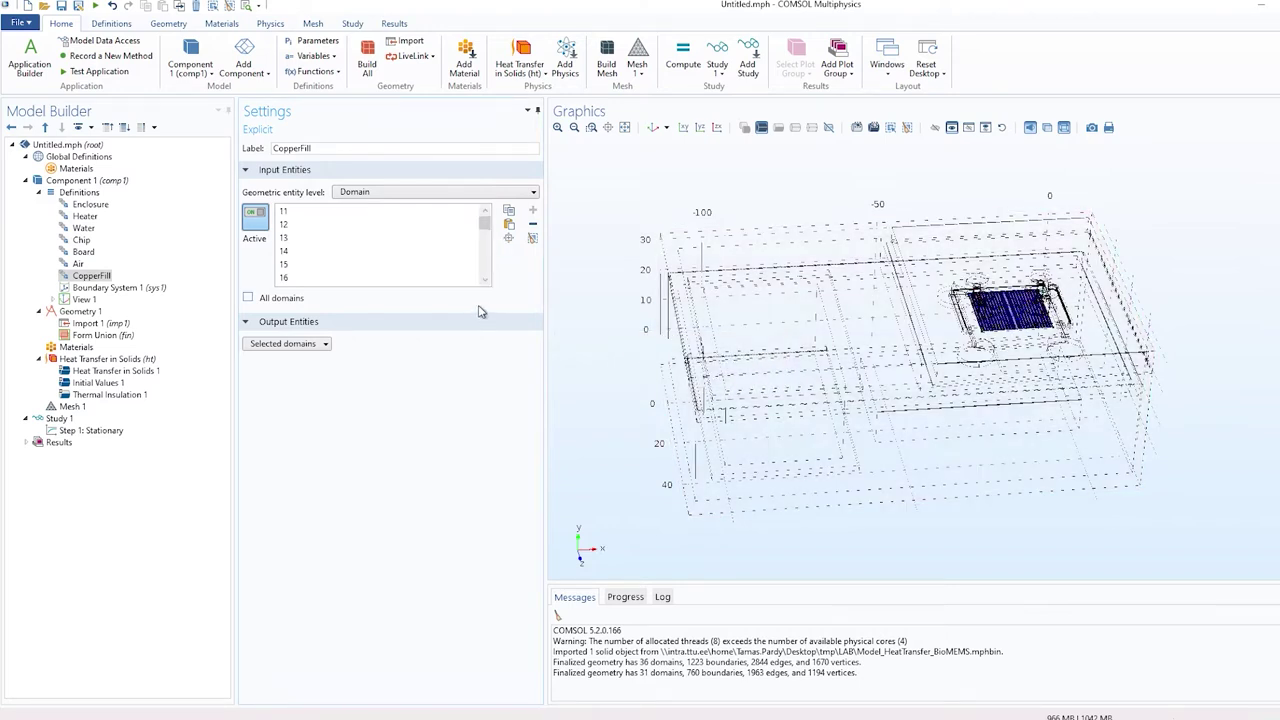
Duplicate CopperFill as VCC and switch its entity level to Boundary.
right_click(92, 277)
click(130, 326)
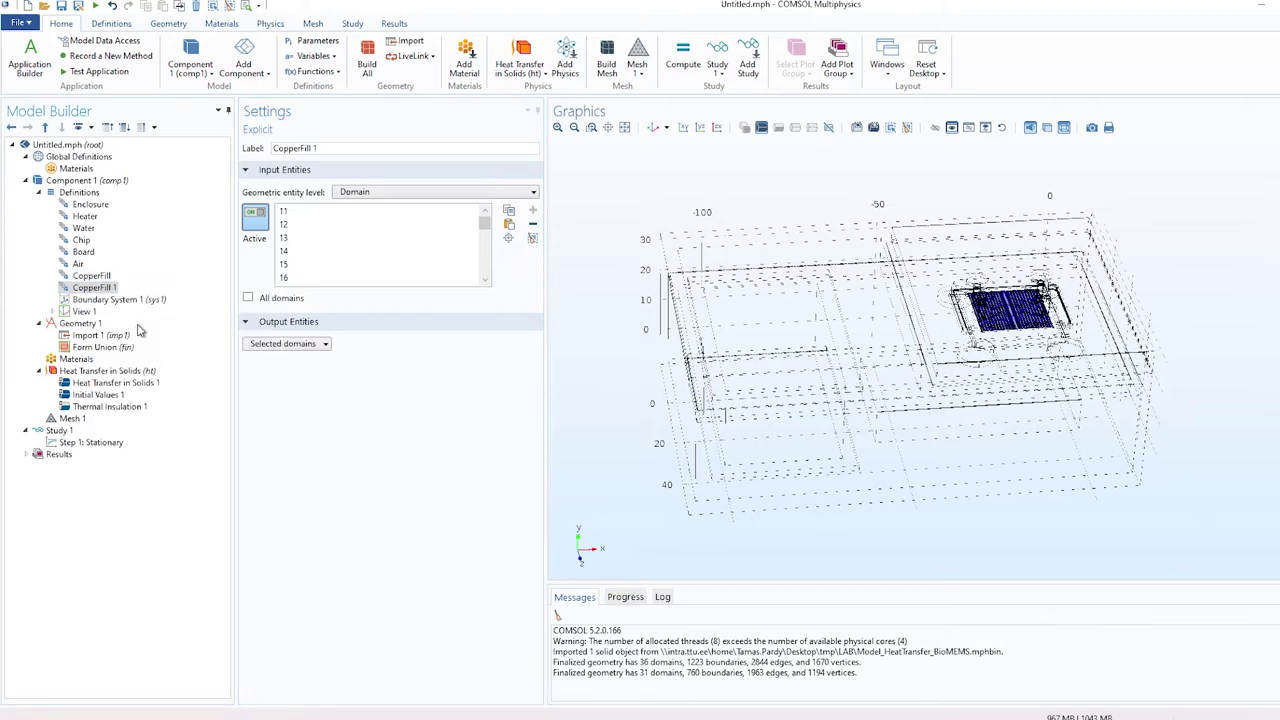
right_click(108, 288)
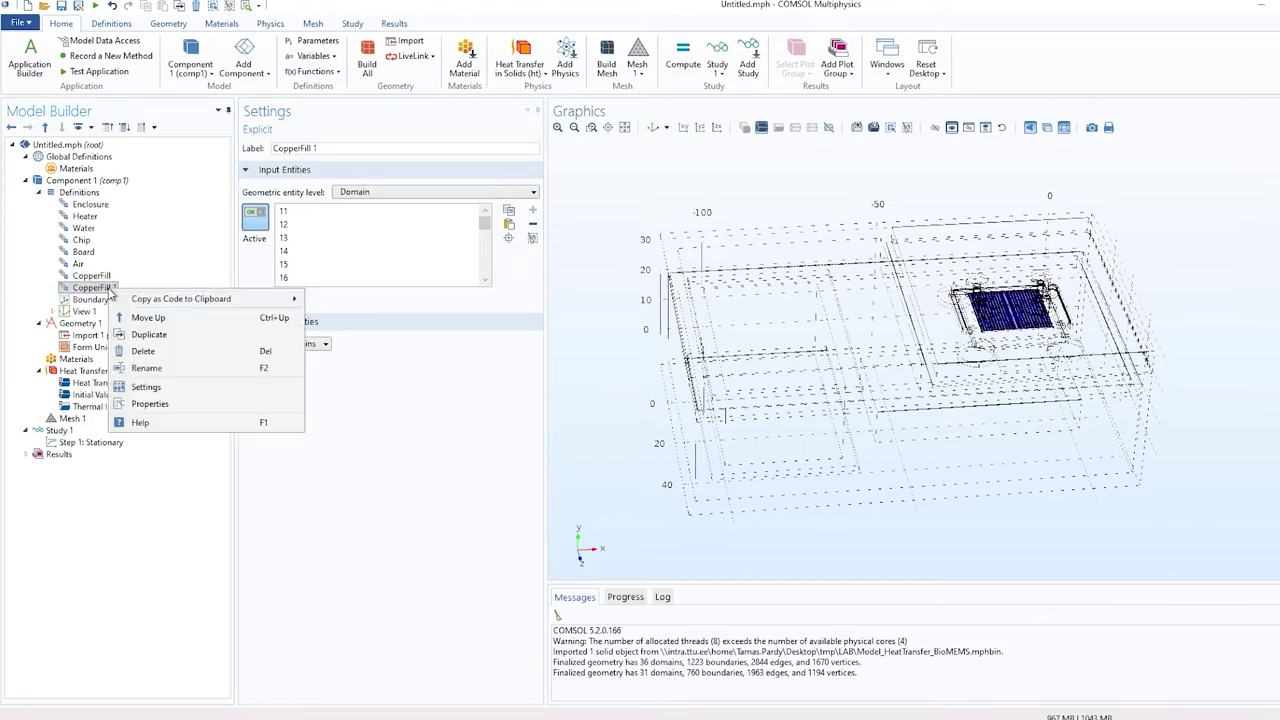
click(145, 386)
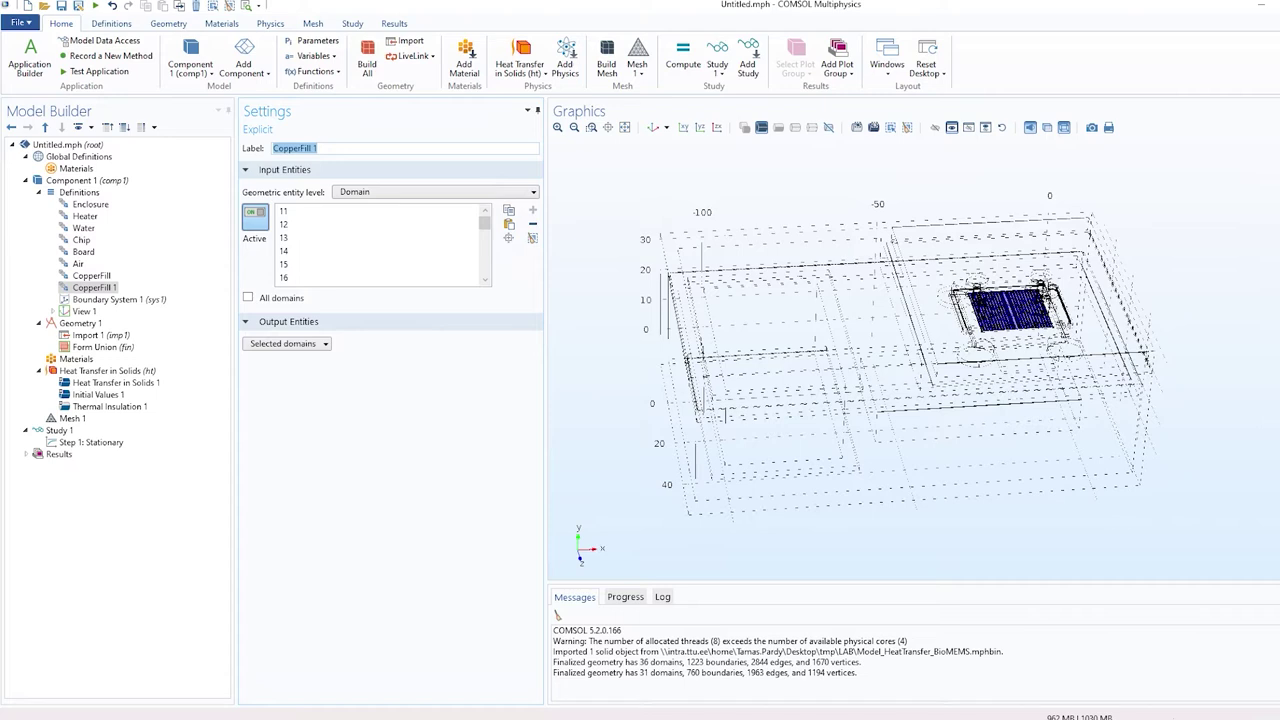
text(VCC)
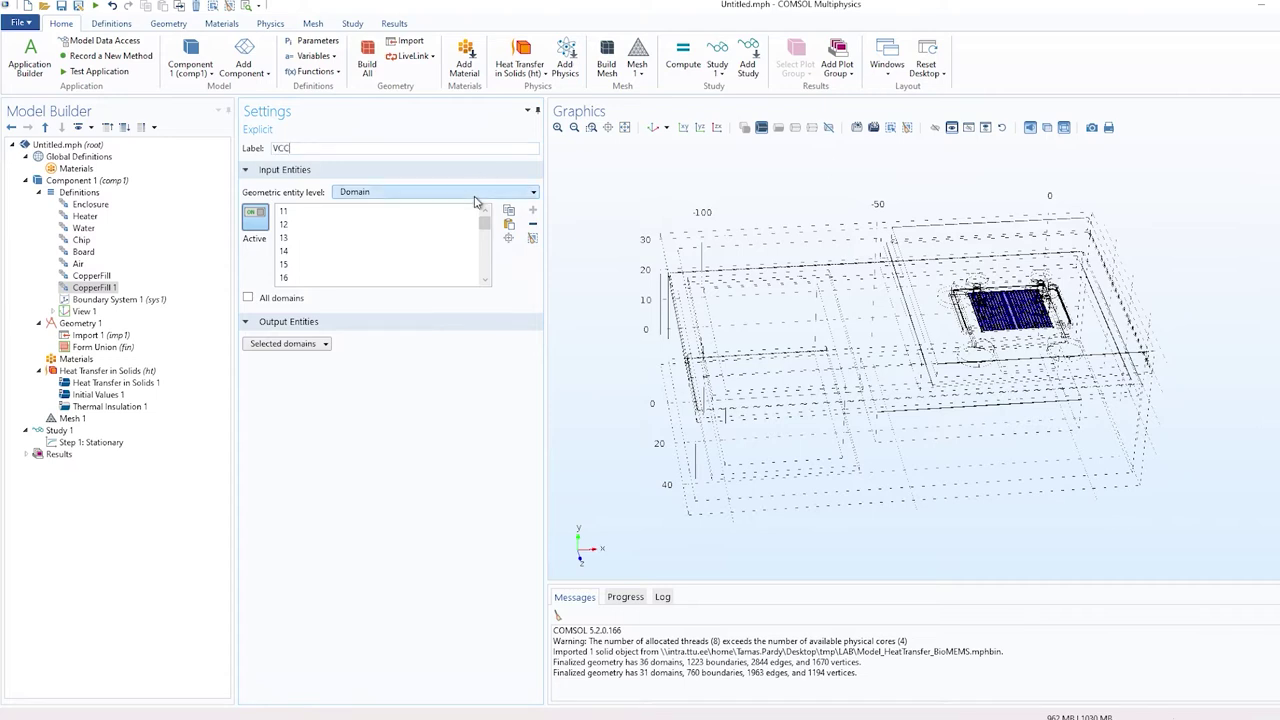
click(479, 195)
click(480, 214)
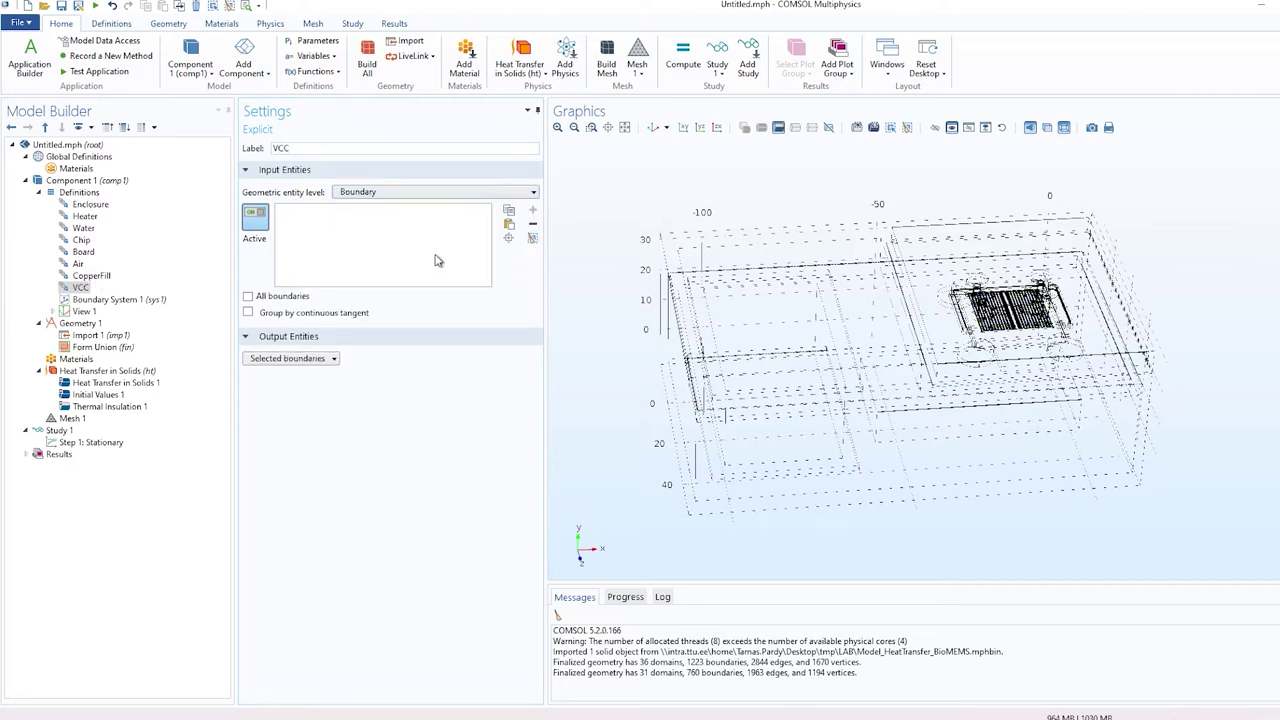
click(509, 224)
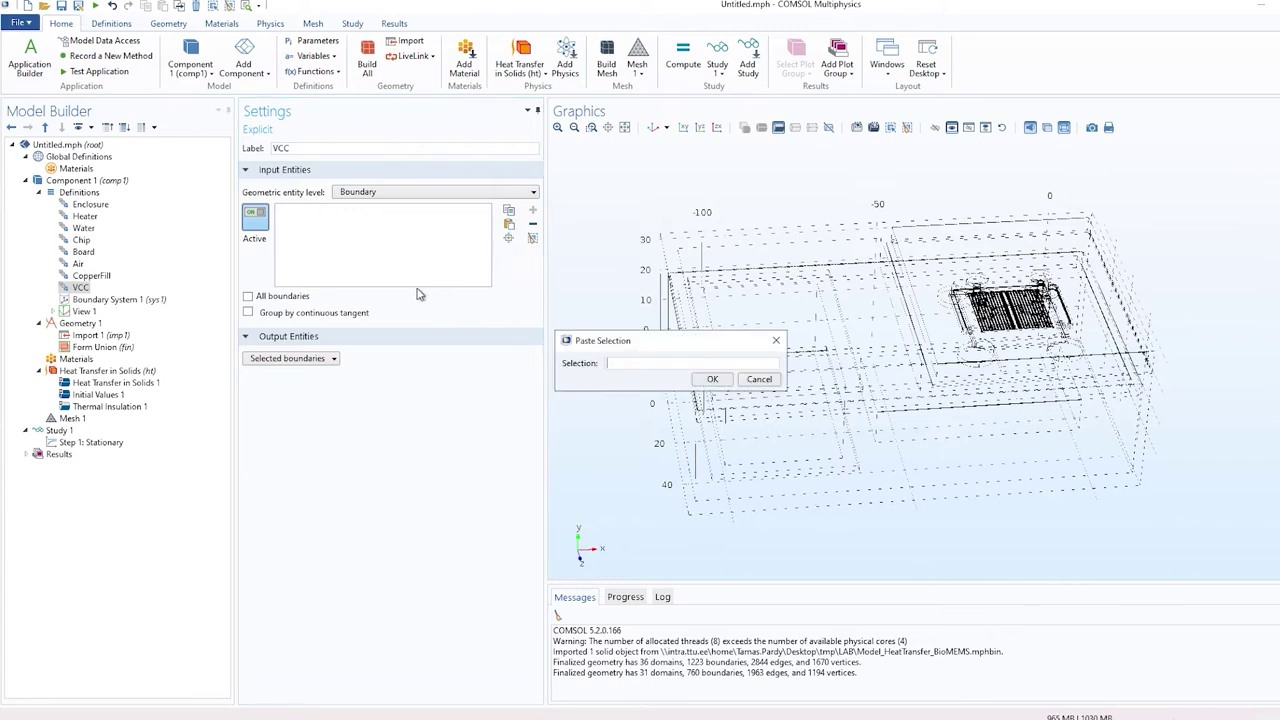
text(1168, 1182, 11)
click(712, 379)
Review the Enclosure, Heater, Water, Chip, Board, Air and CopperFill selections, returning to VCC.
click(88, 205)
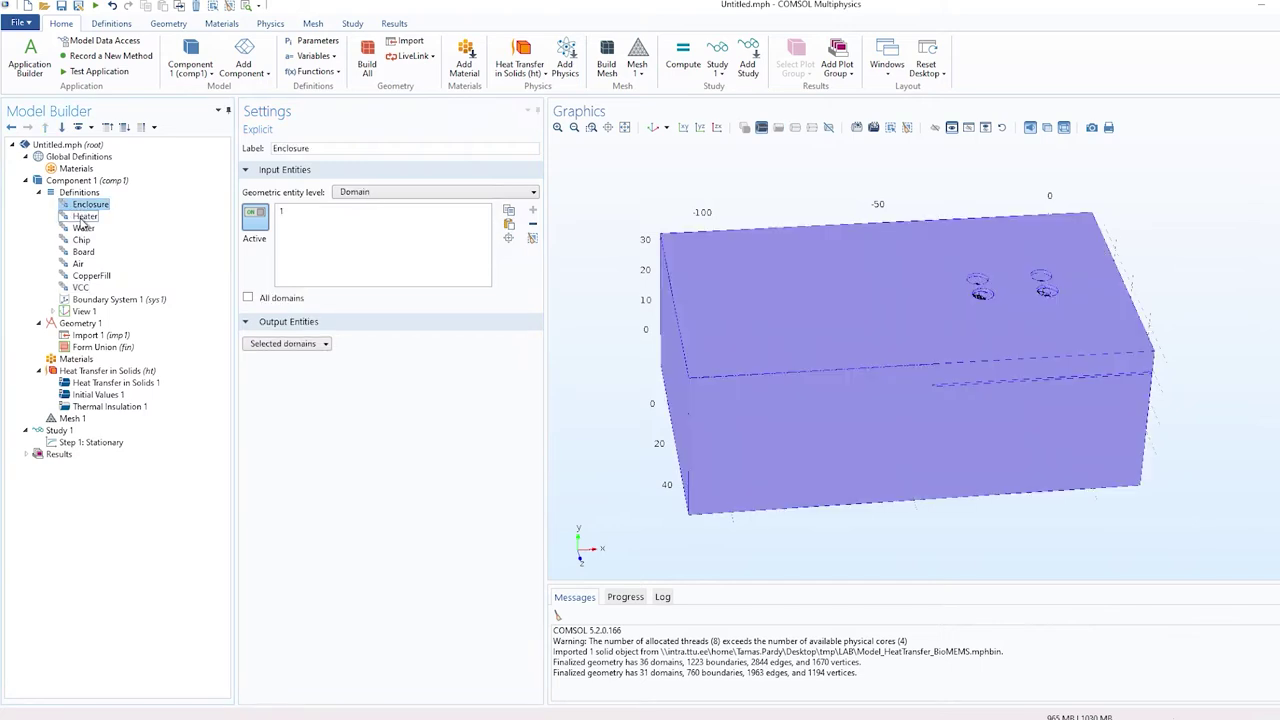
click(84, 216)
click(83, 228)
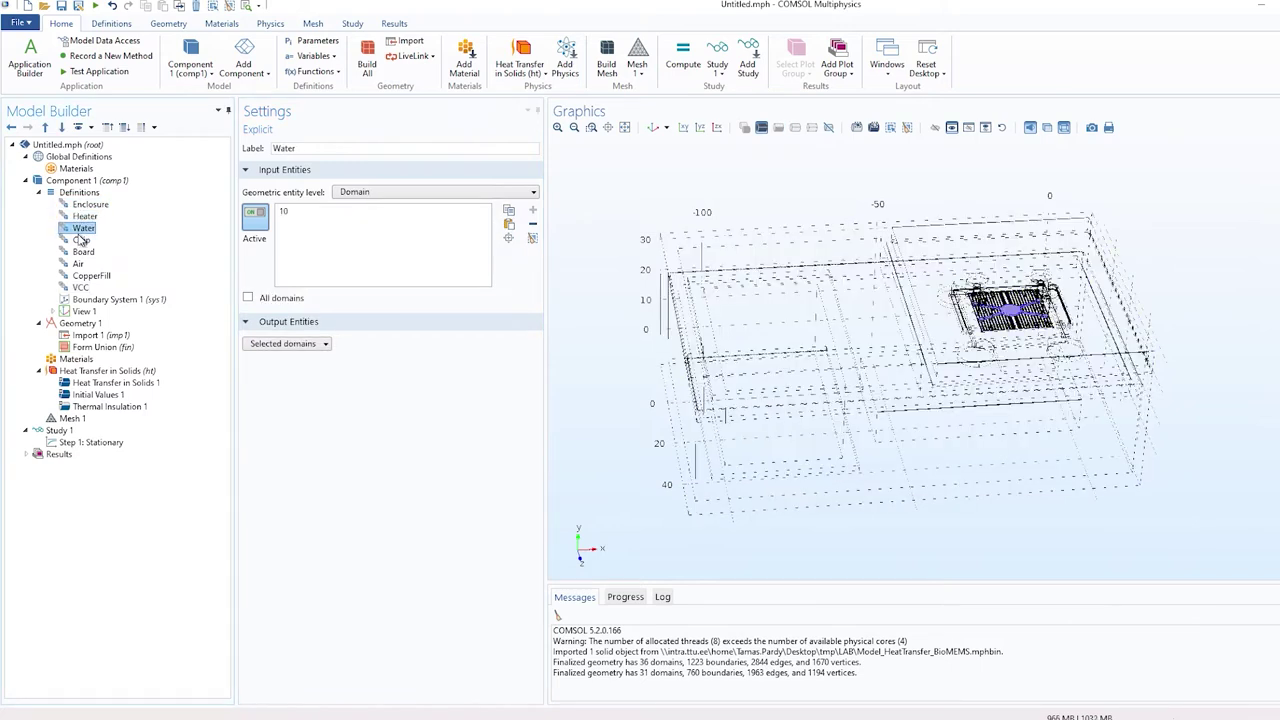
click(81, 240)
click(82, 252)
click(78, 264)
click(86, 276)
click(80, 287)
Enter boundaries 1168, 1182 and 1192 for VCC and rotate to check them.
key(ctrl+v)
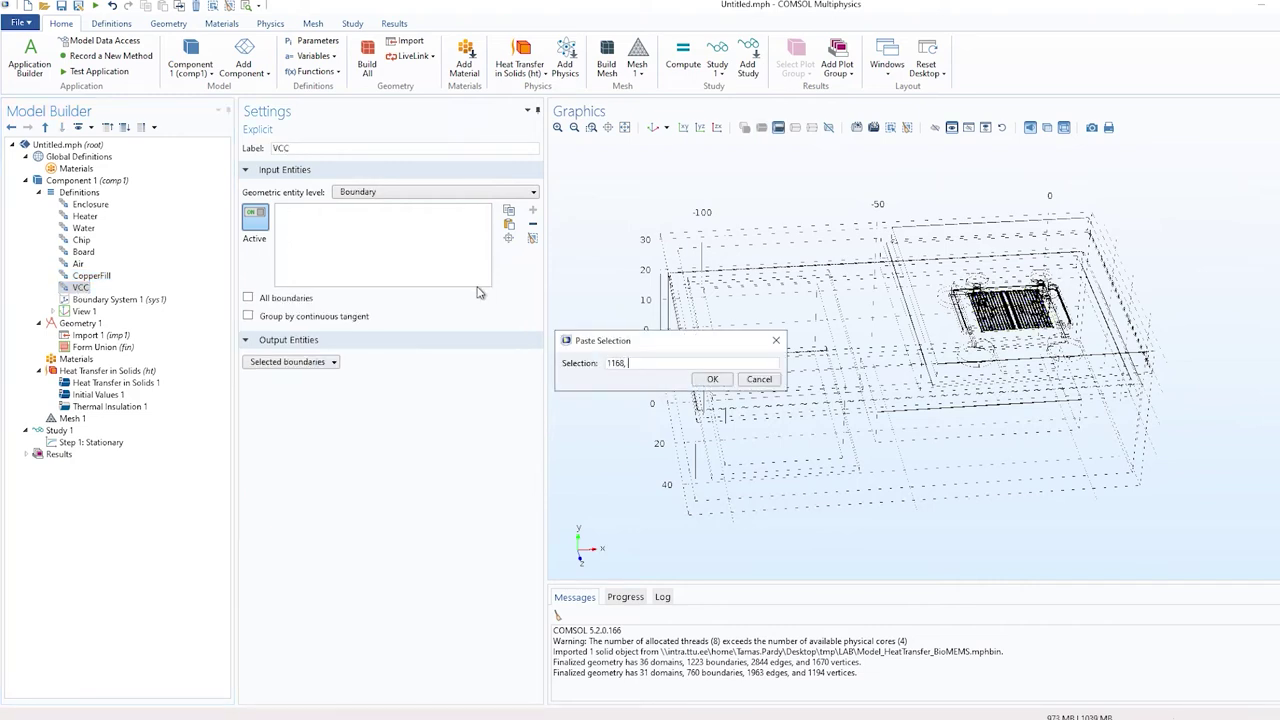
text(168, 1182, 1192)
key(Return)
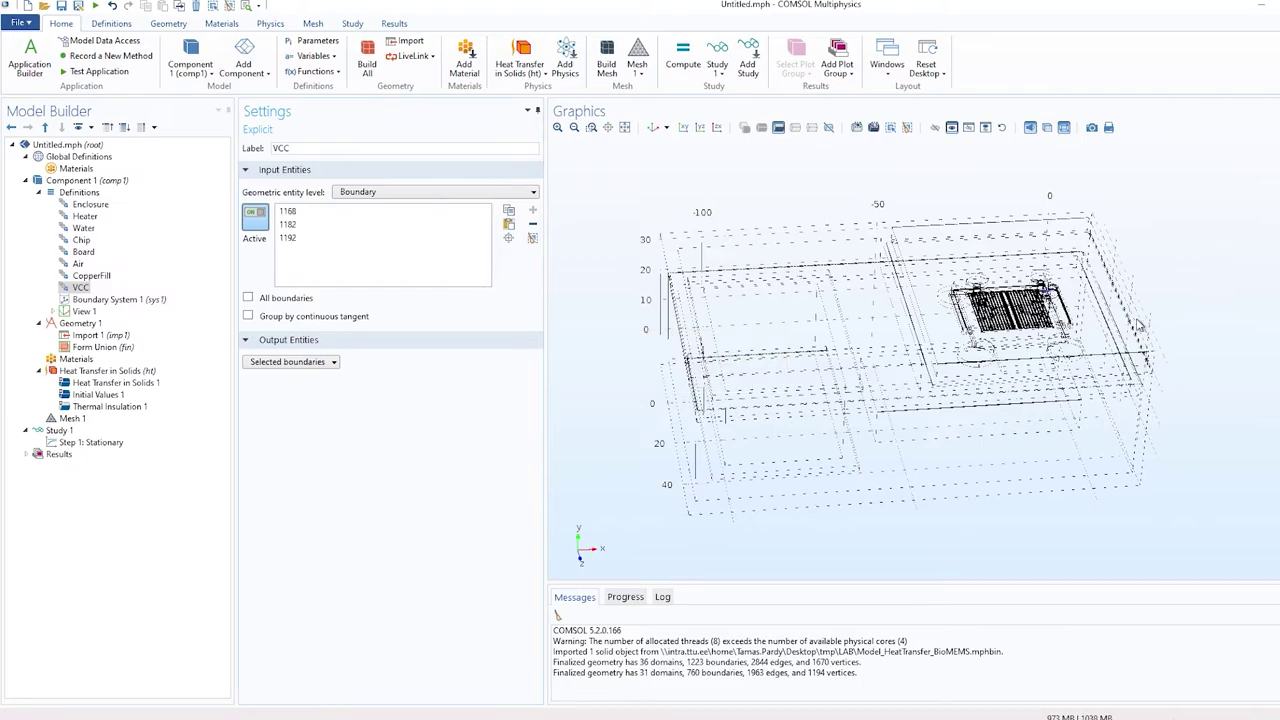
drag(1140, 265, 1257, 243)
scroll(1257, 240, up, 5)
scroll(1257, 275, down, 5)
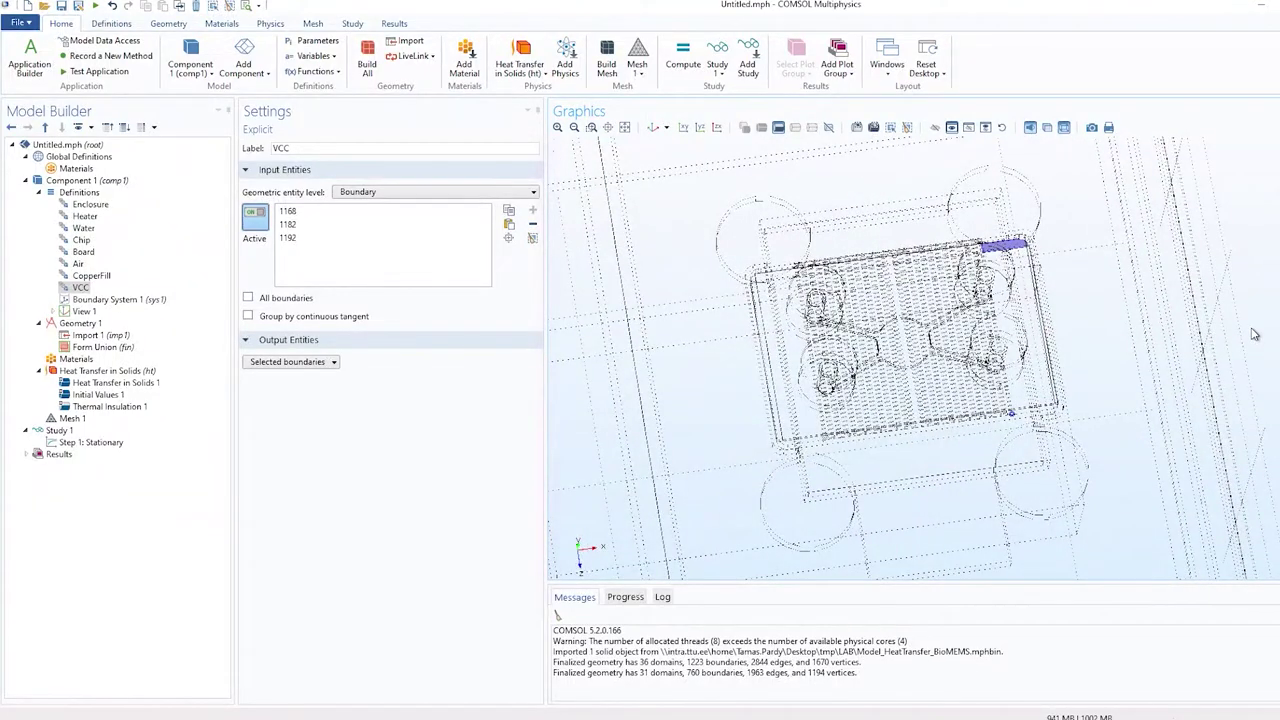
Duplicate VCC as a GND selection with boundaries 59, 96 and 107.
right_click(64, 288)
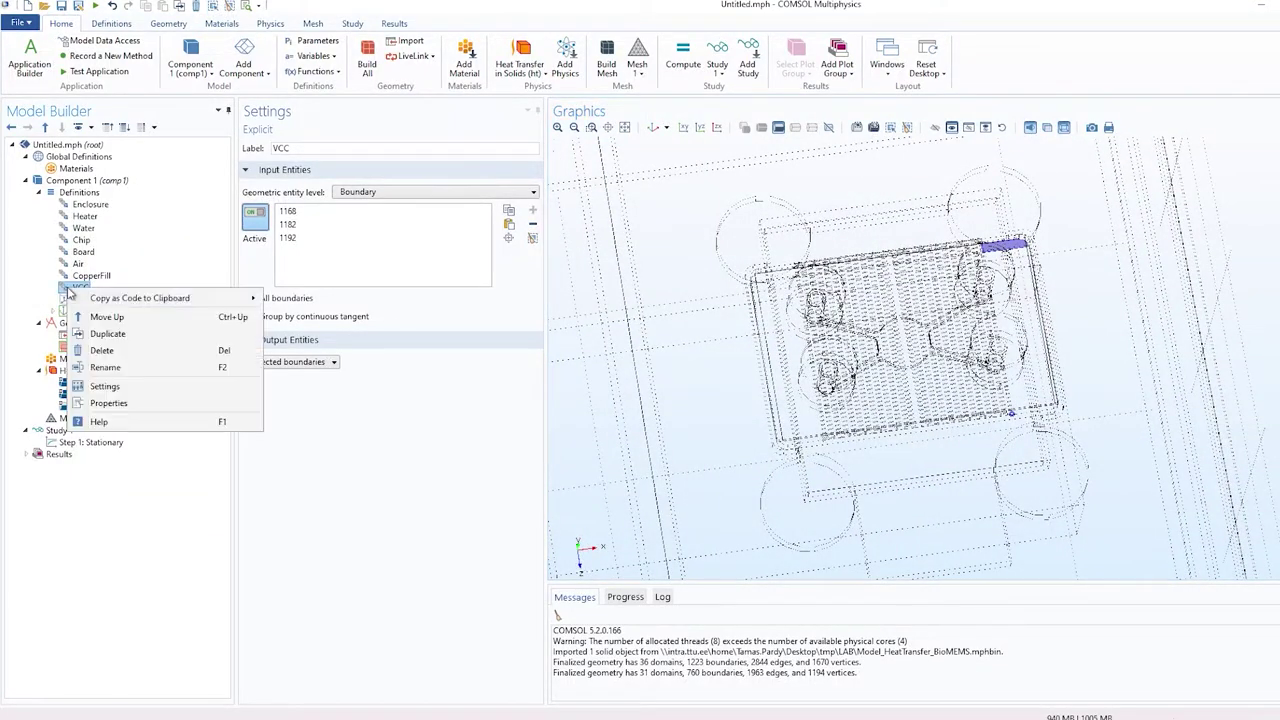
click(107, 334)
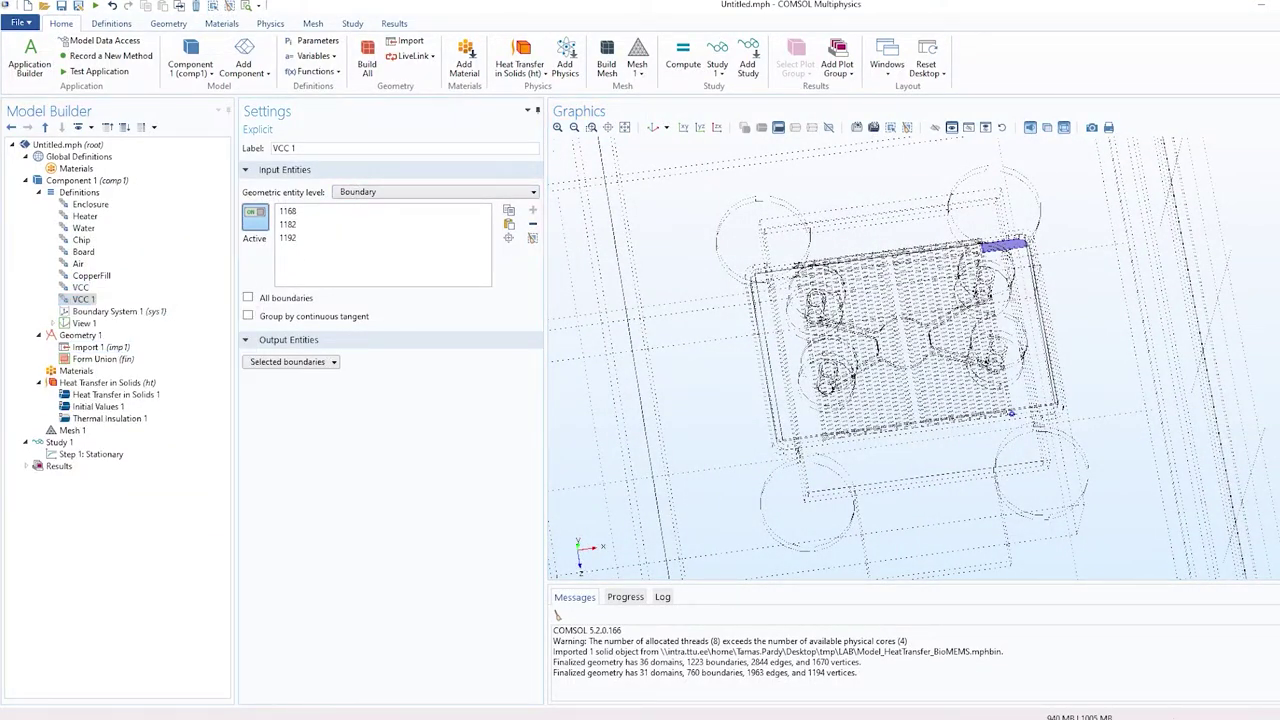
text(GND)
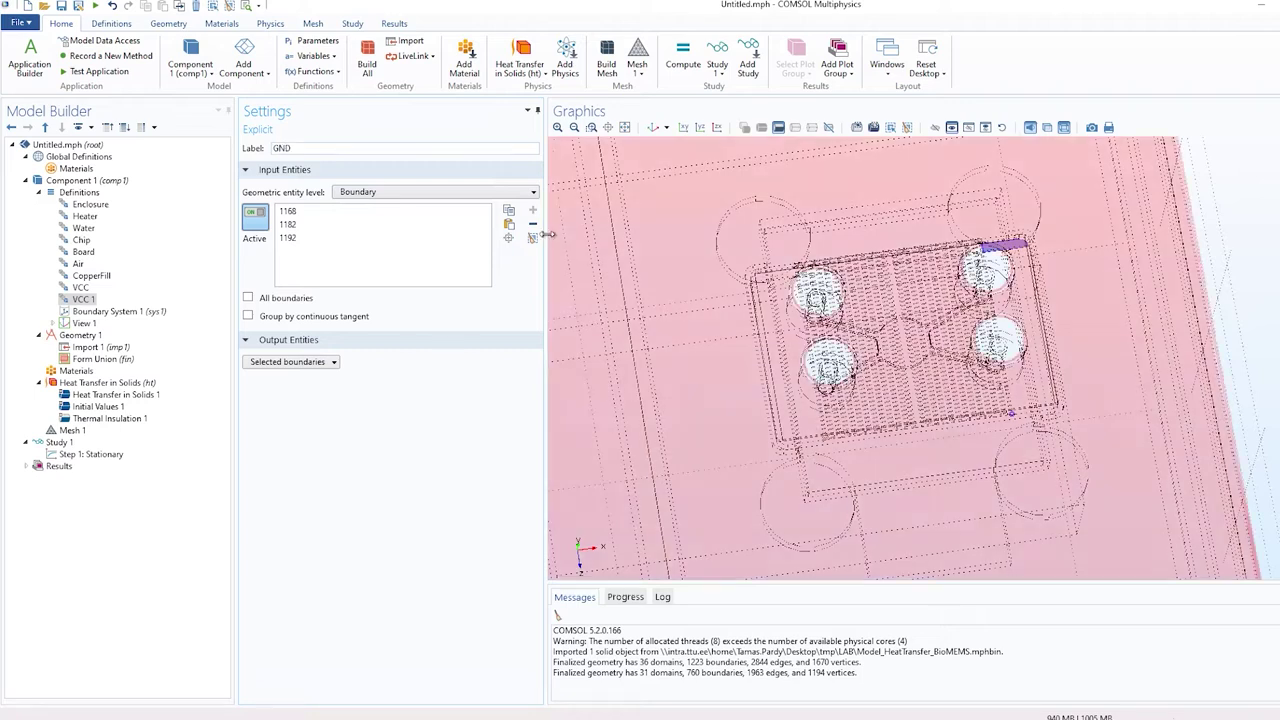
click(532, 239)
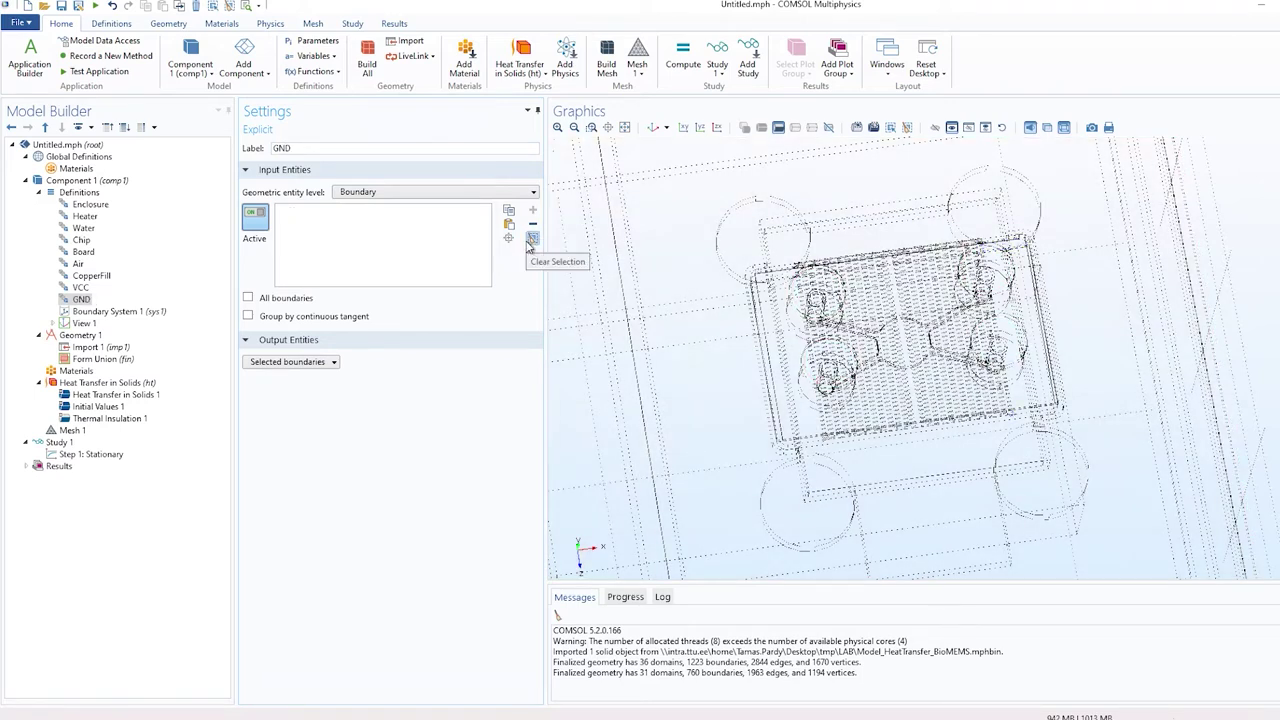
click(509, 227)
text(59, 96,)
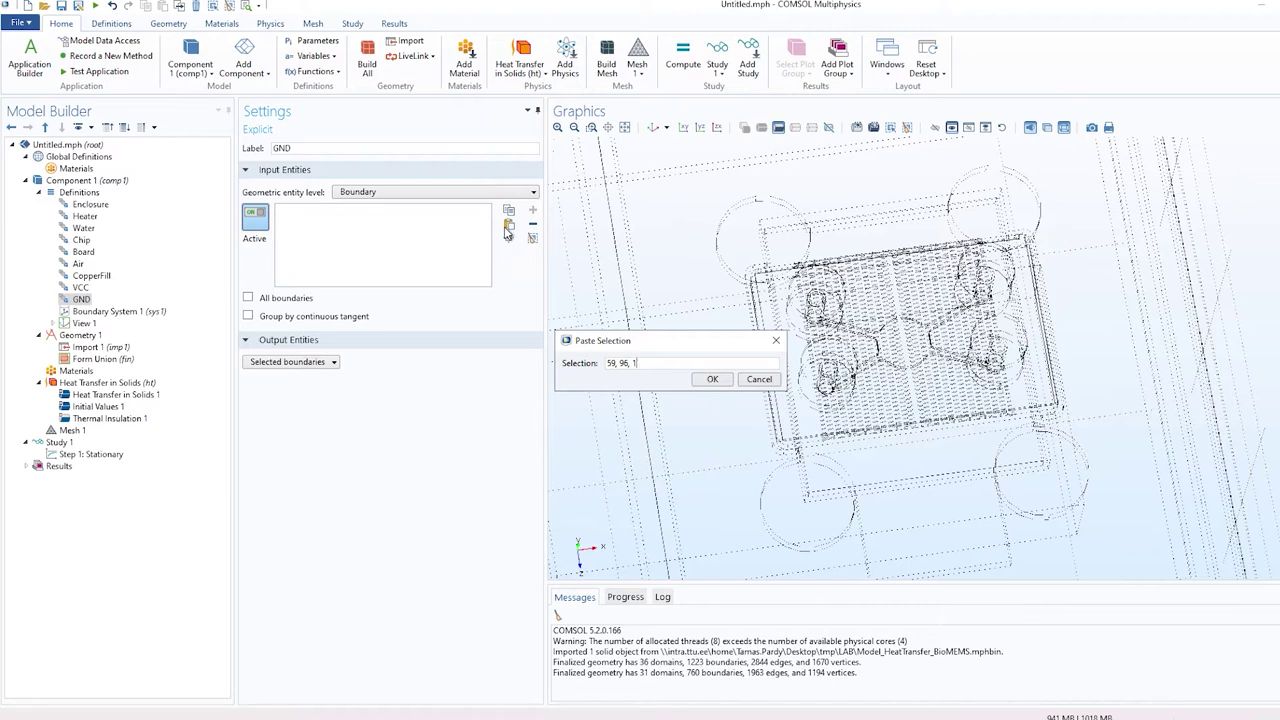
text( 107)
key(Return)
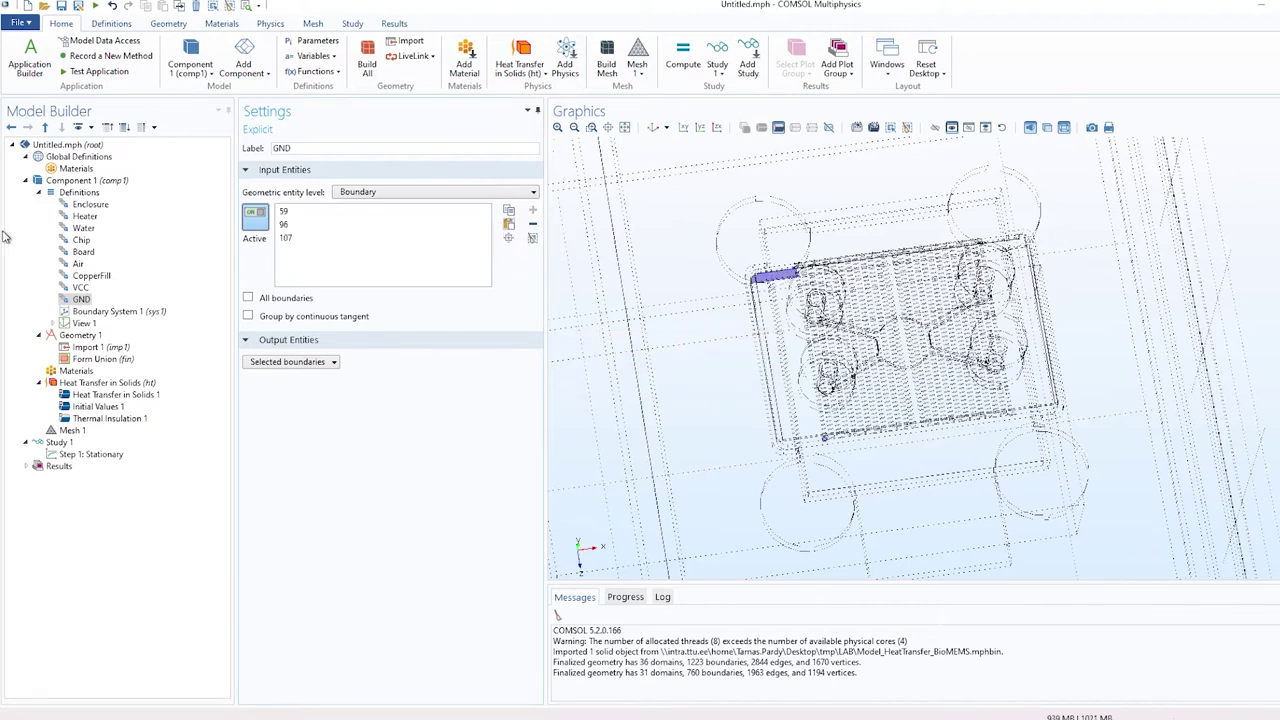
Duplicate GND as Vertical wall with boundaries 1, 3, 4, 43, 44 and 1221.
right_click(67, 299)
click(108, 342)
key(ctrl+a)
text(Vertical w)
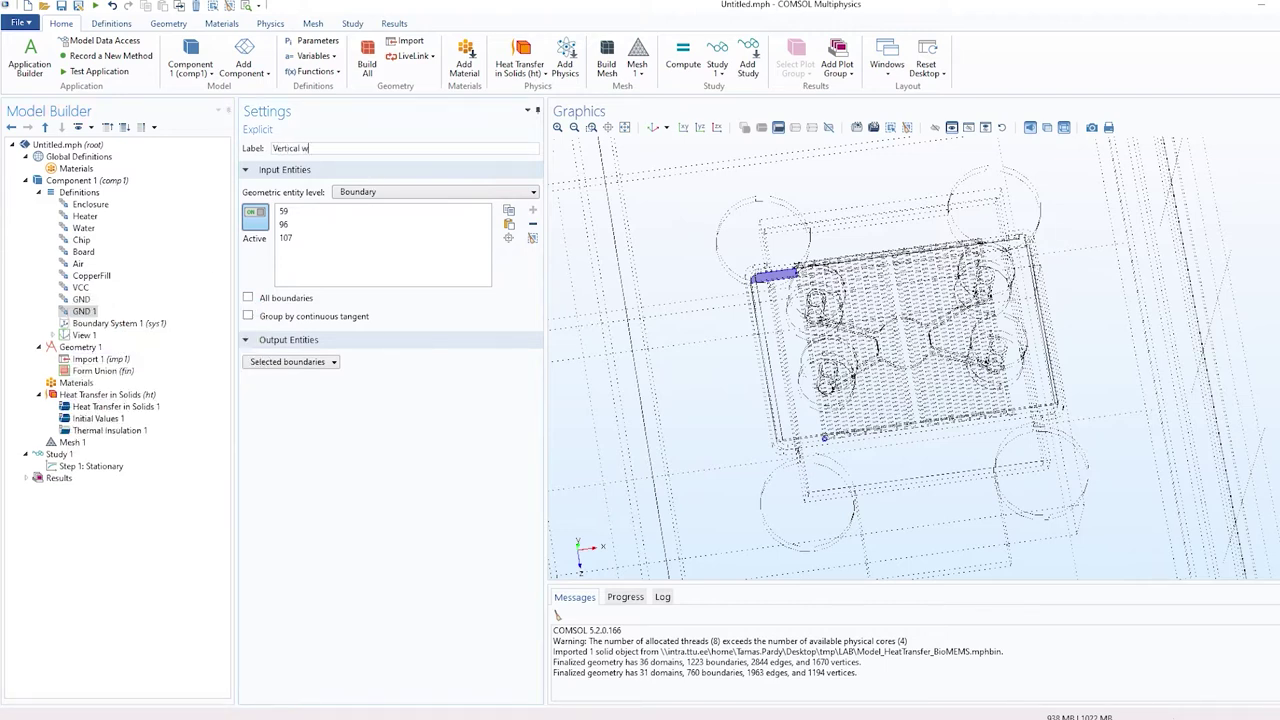
click(532, 238)
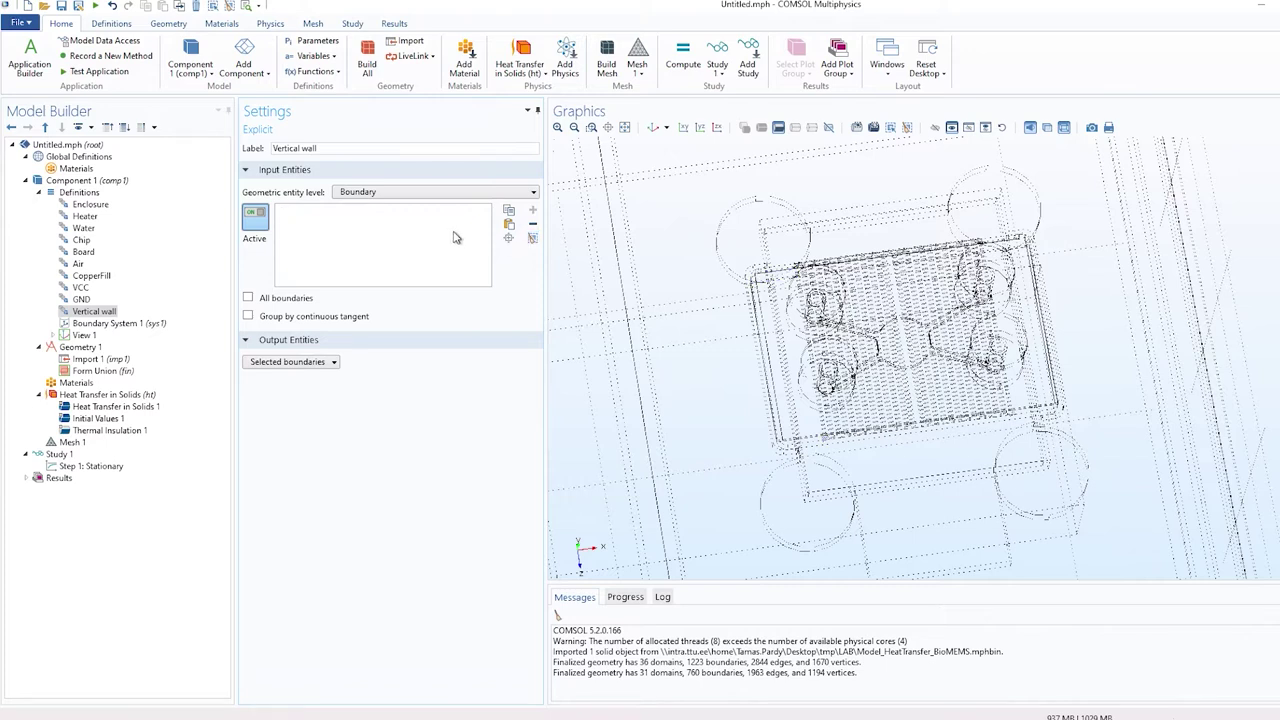
click(508, 224)
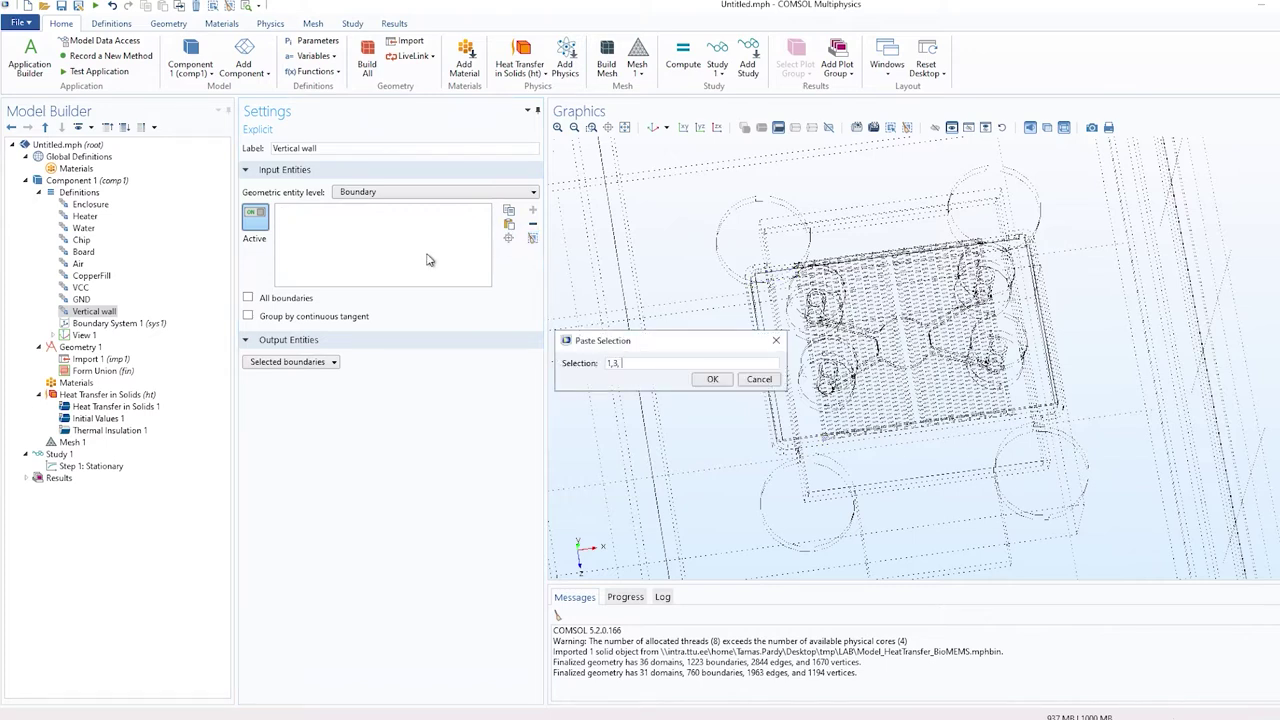
text(1,3,4,4)
text(122)
key(Return)
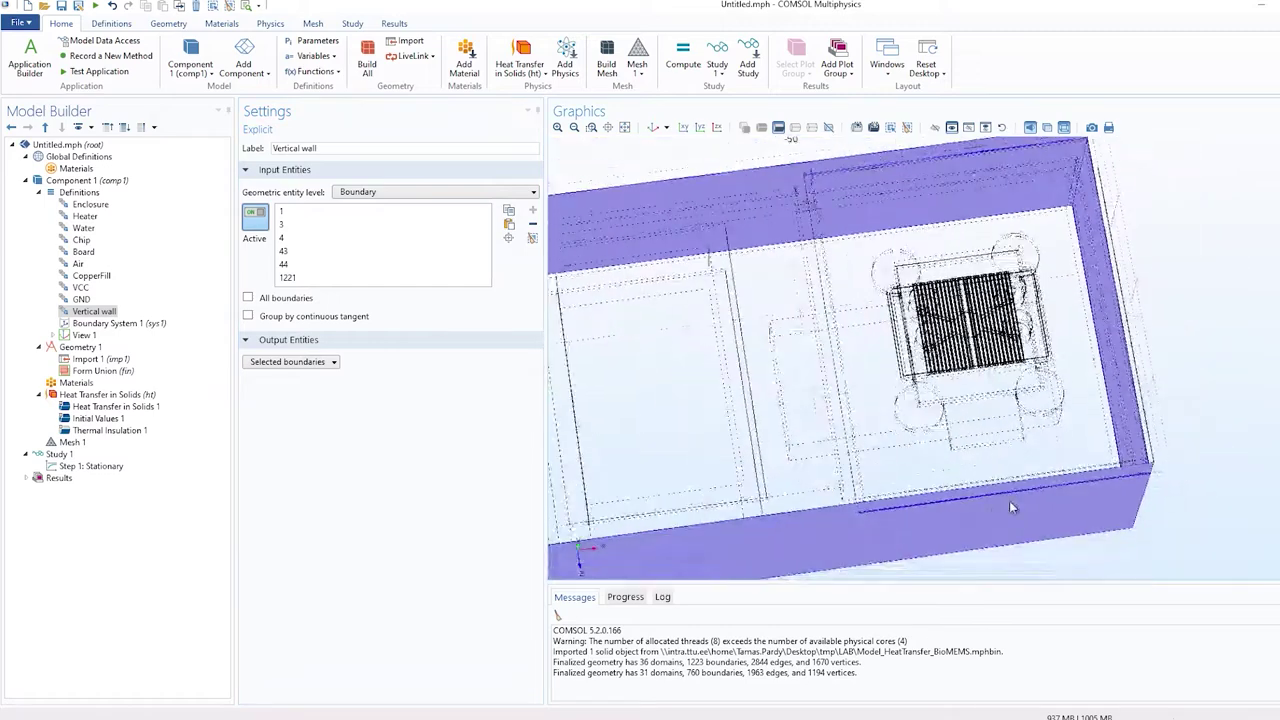
Add boundaries 1222–1223 to Vertical wall and inspect the highlighted walls.
drag(1009, 507, 1236, 366)
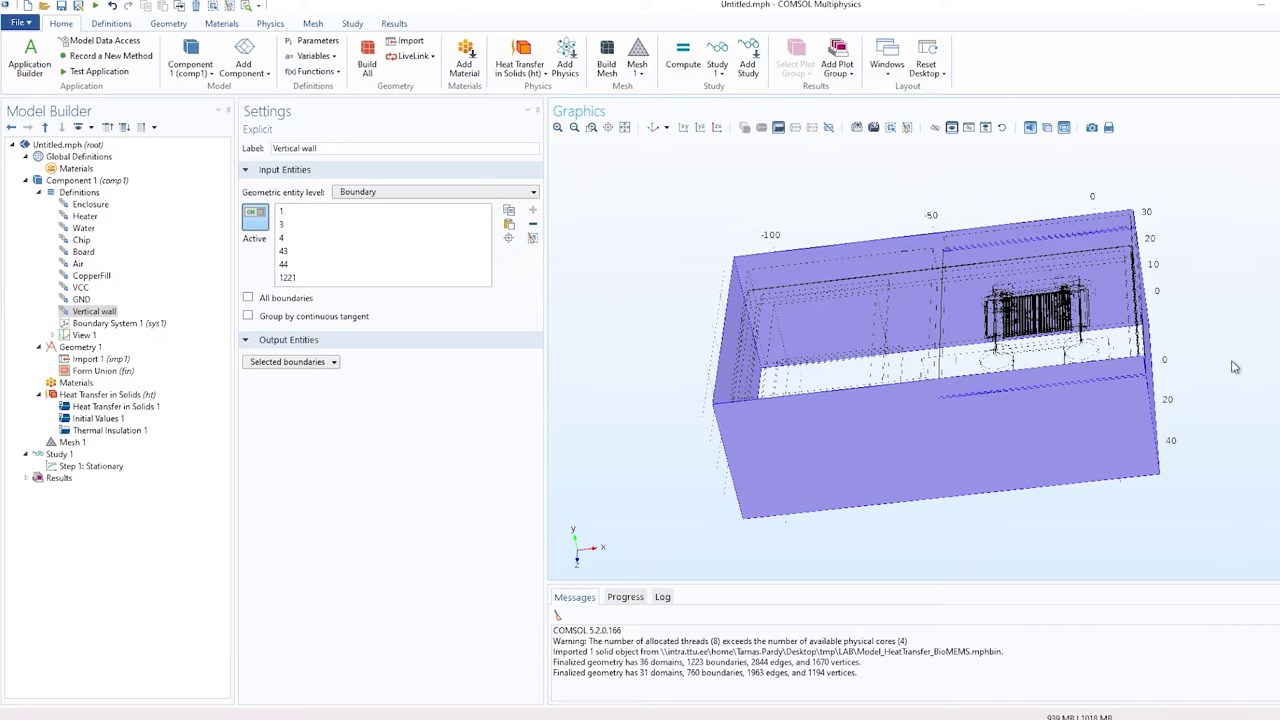
click(508, 226)
text(1222-1223)
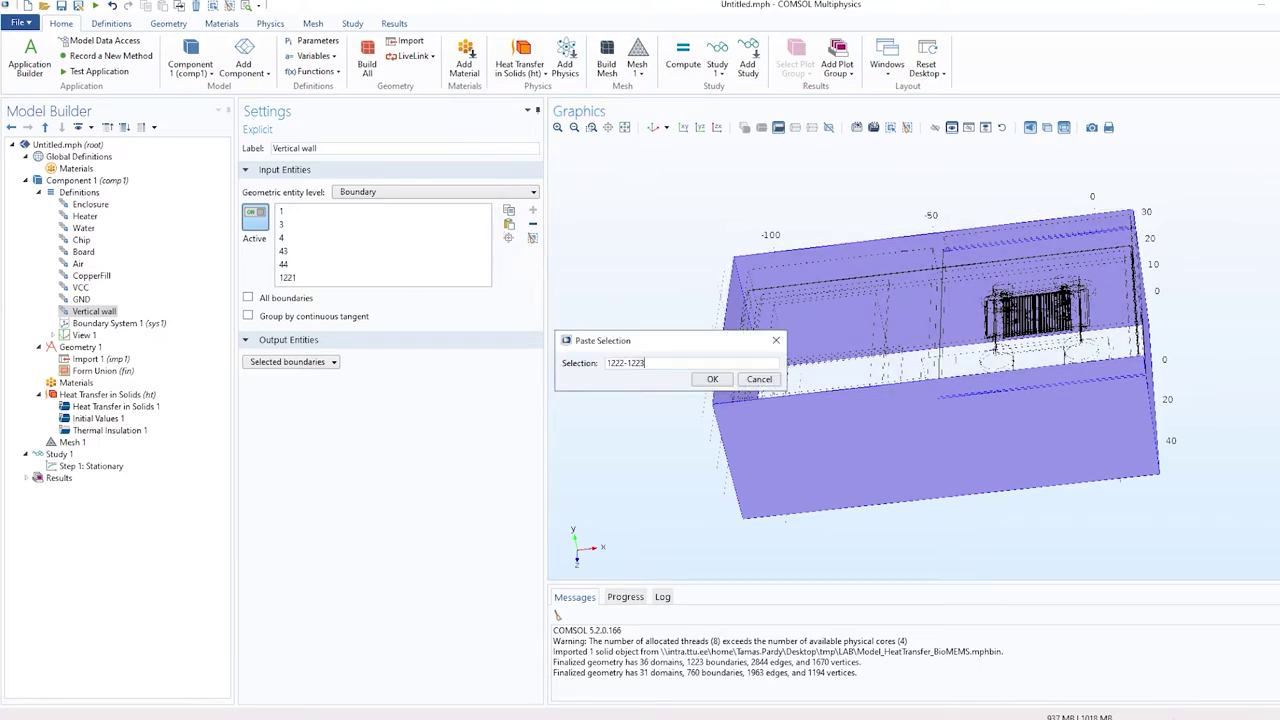
key(Return)
mouse_move(650, 308)
mouse_down()
mouse_move(626, 290)
mouse_move(644, 314)
mouse_up()
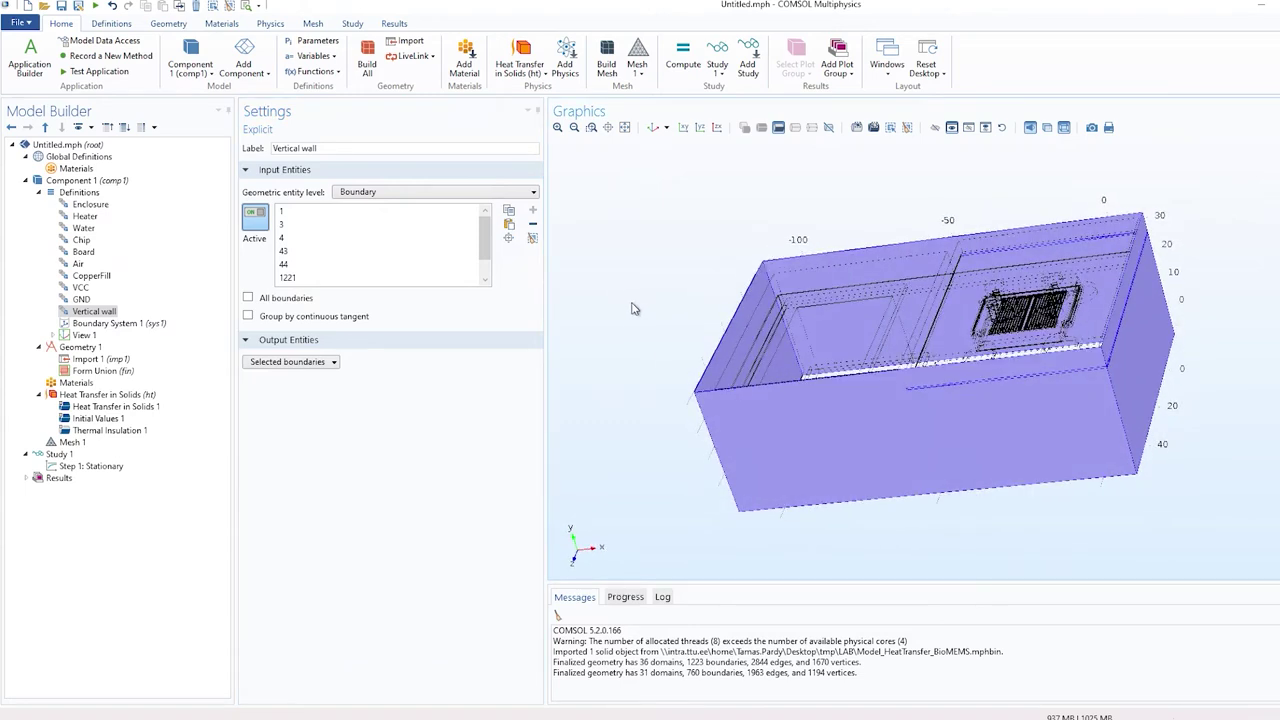
Duplicate Vertical wall into a Bottom boundary selection containing only boundary 2.
right_click(92, 314)
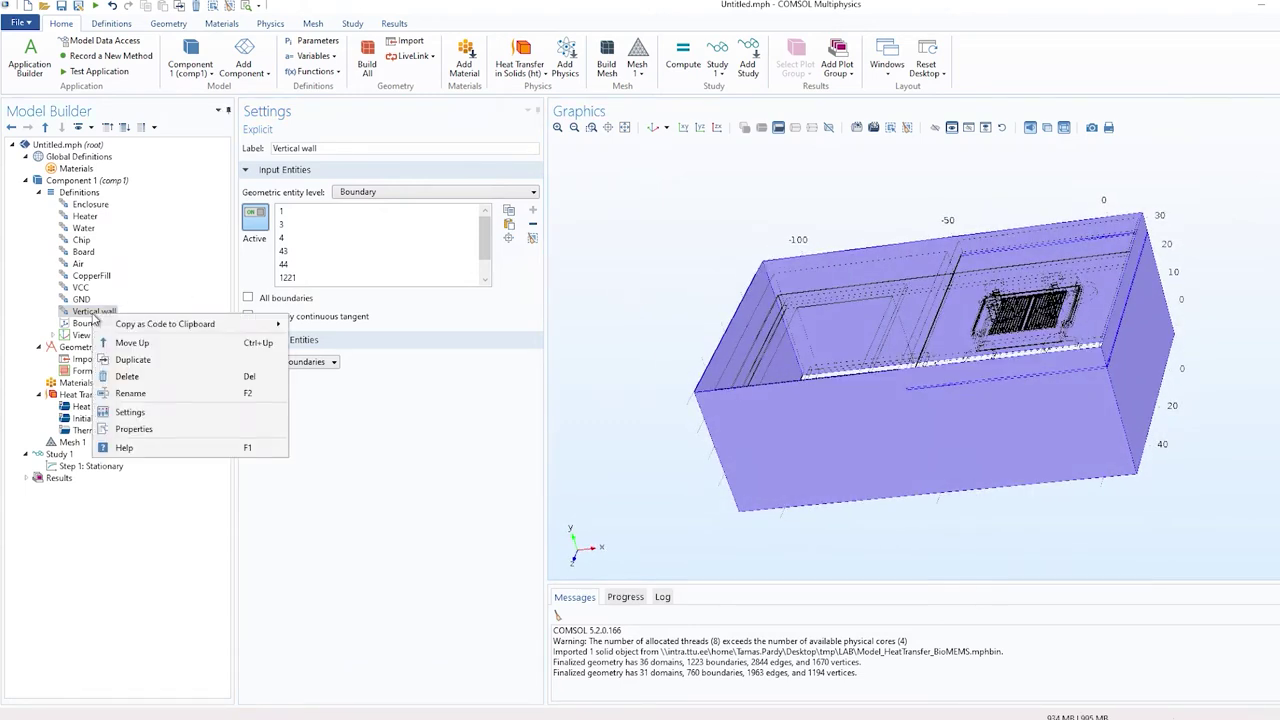
click(140, 359)
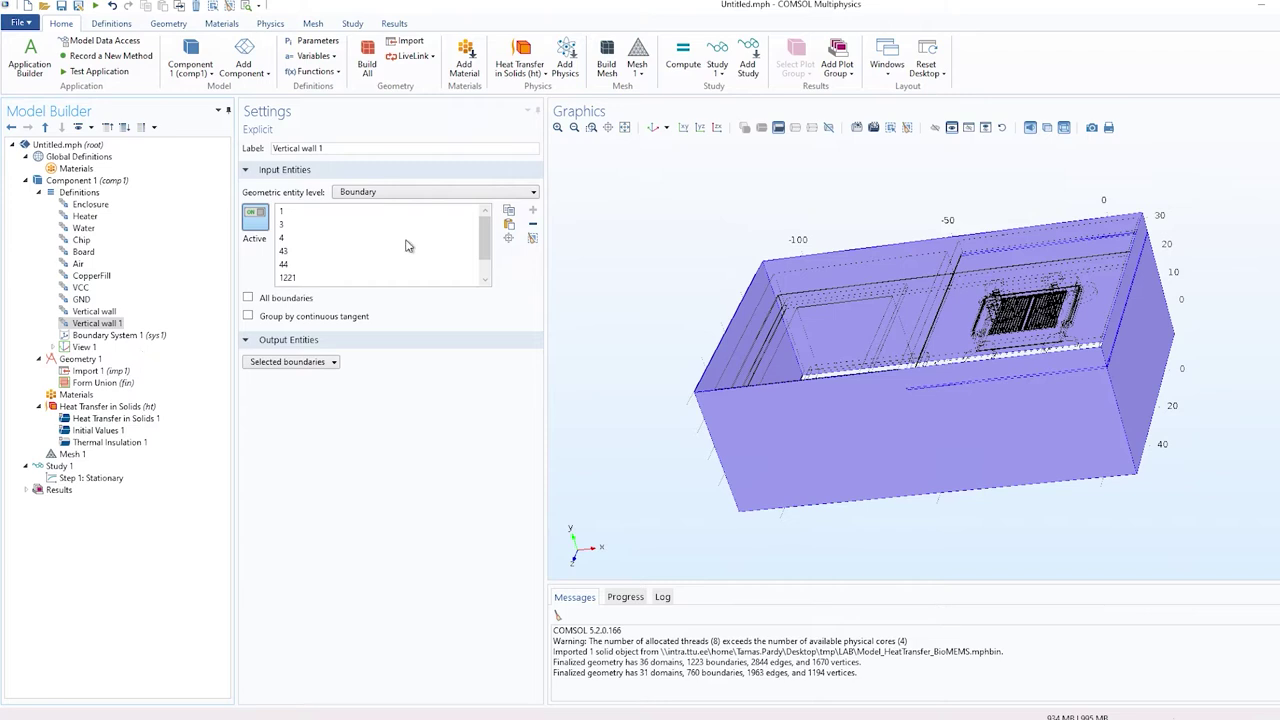
click(532, 238)
triple_click(300, 148)
text(Bottom)
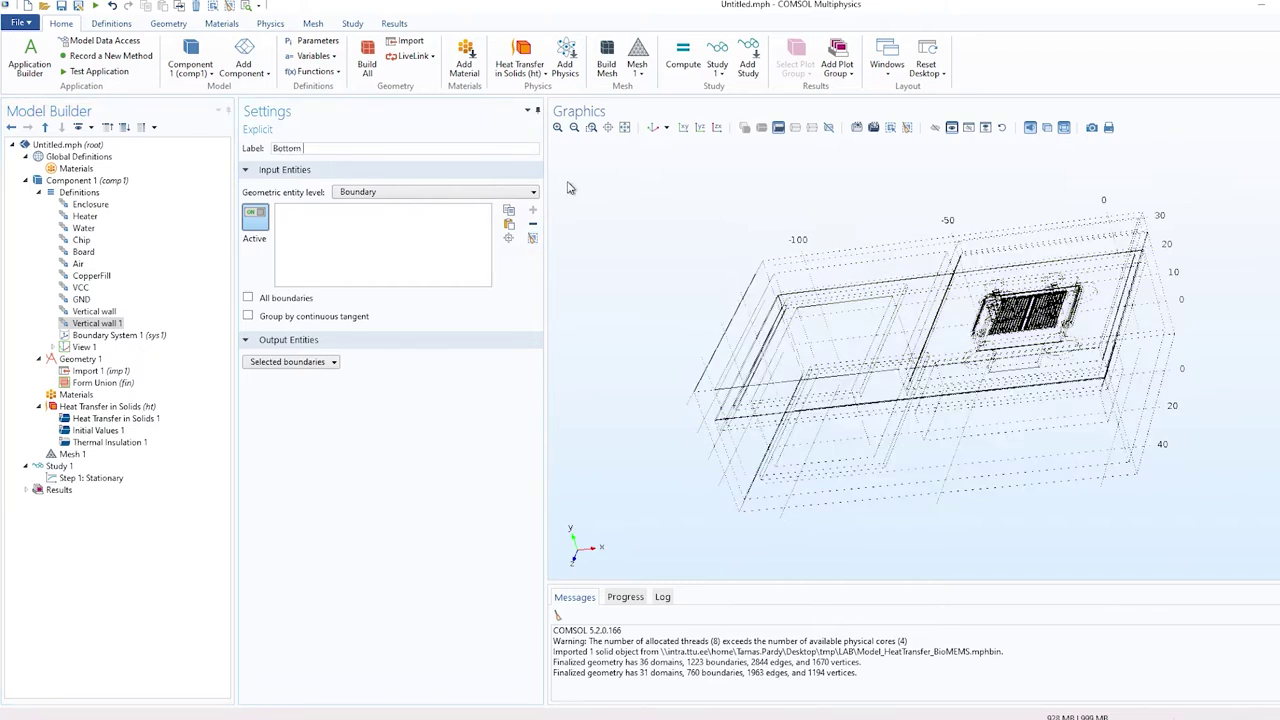
click(508, 227)
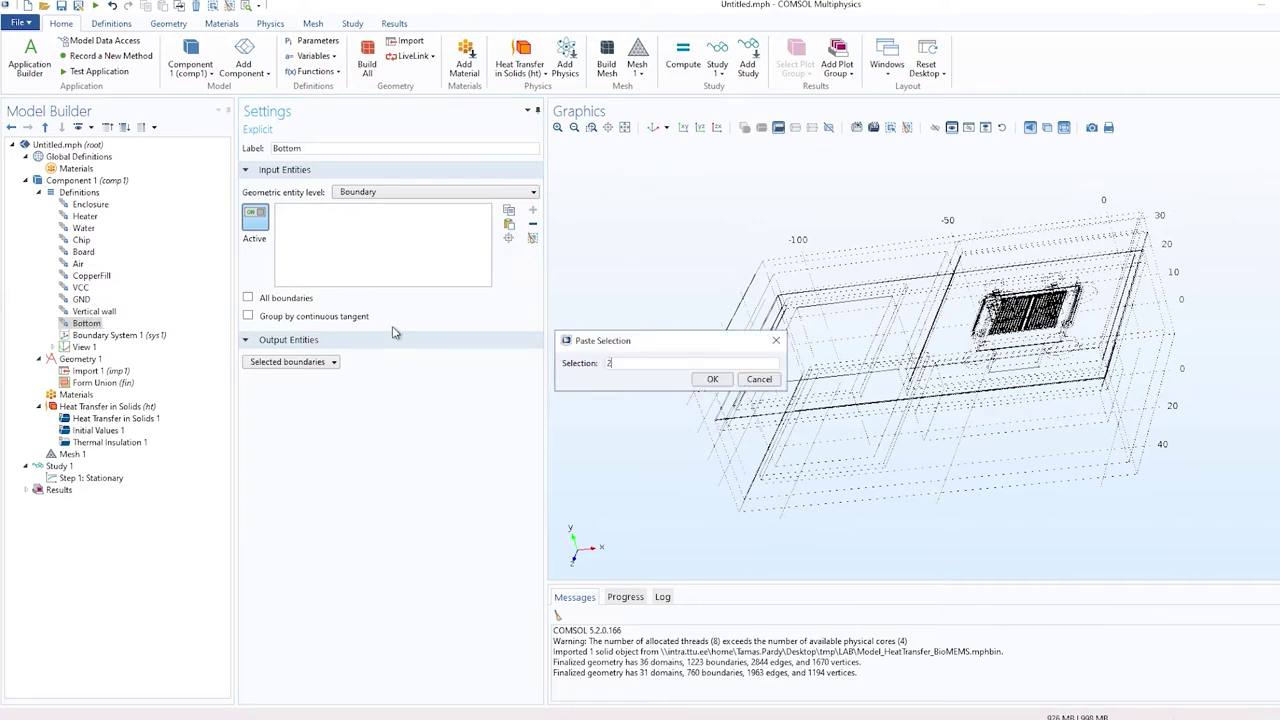
key(Return)
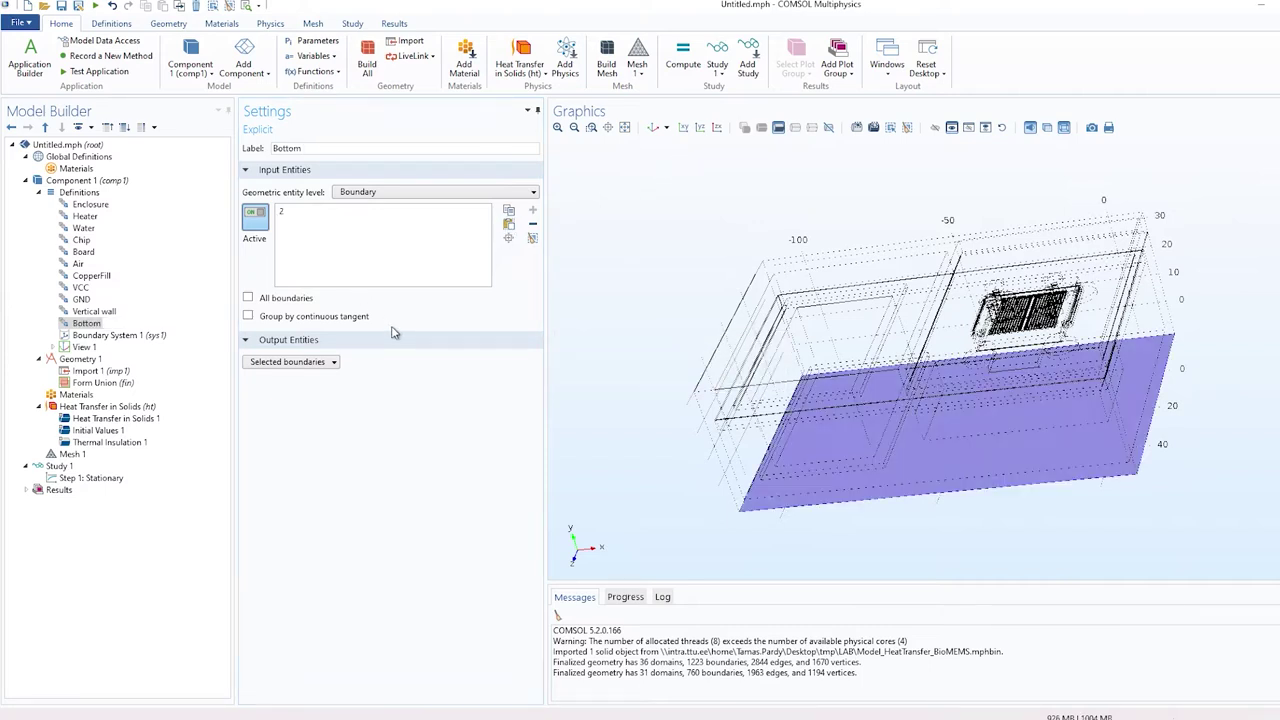
Duplicate Bottom as a Top selection holding boundaries 5, 204, 205, 1113 and 1114.
right_click(88, 325)
click(128, 370)
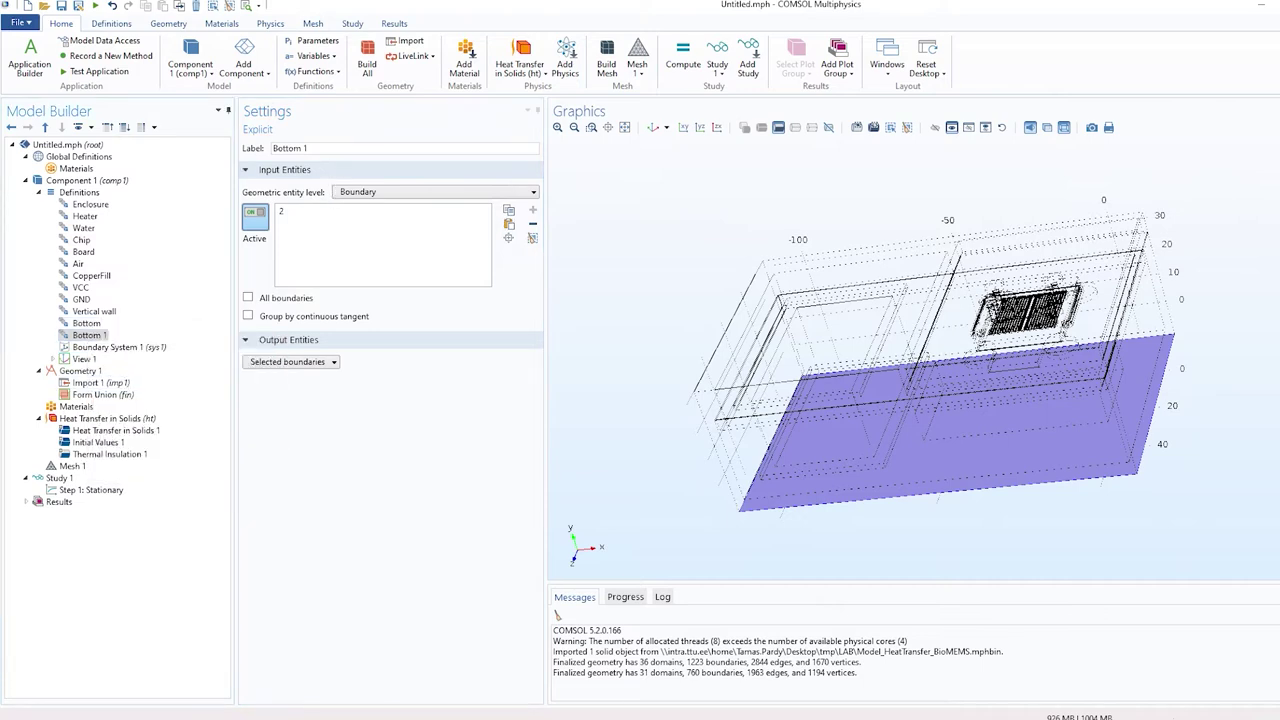
key(ctrl+a)
text(Top)
key(Tab)
click(533, 237)
click(507, 224)
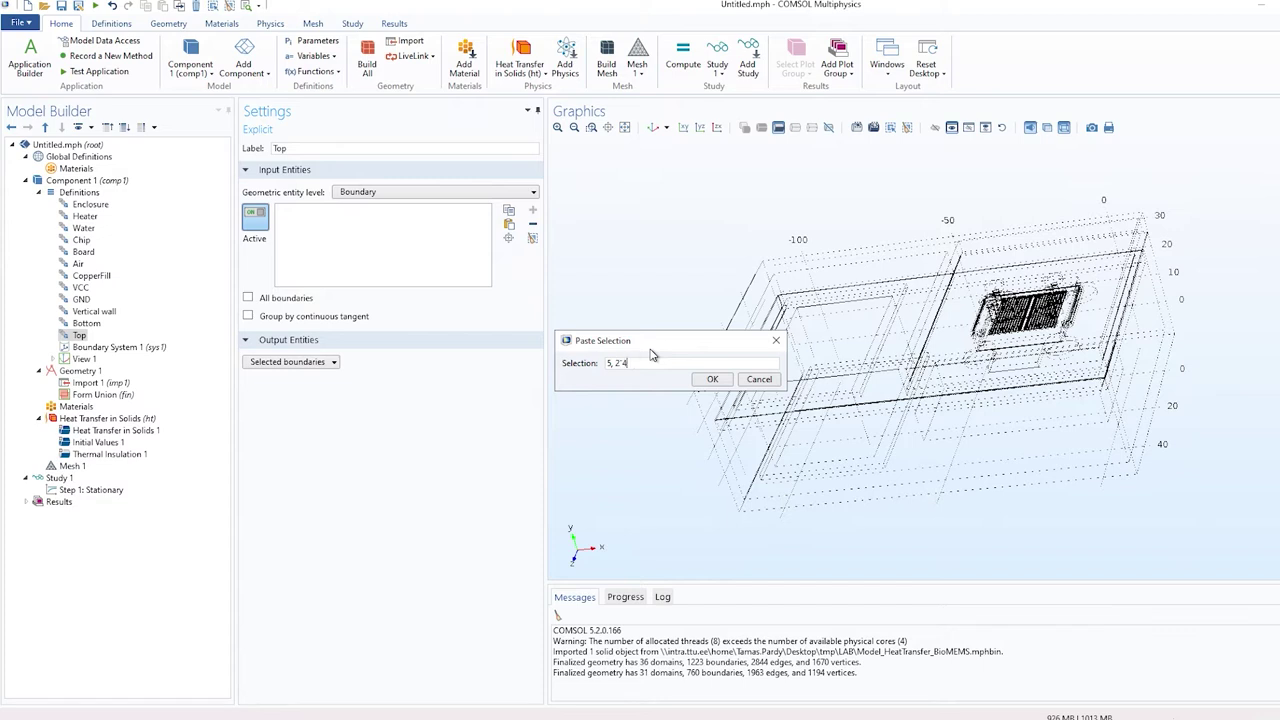
text(204)
text(4)
key(Return)
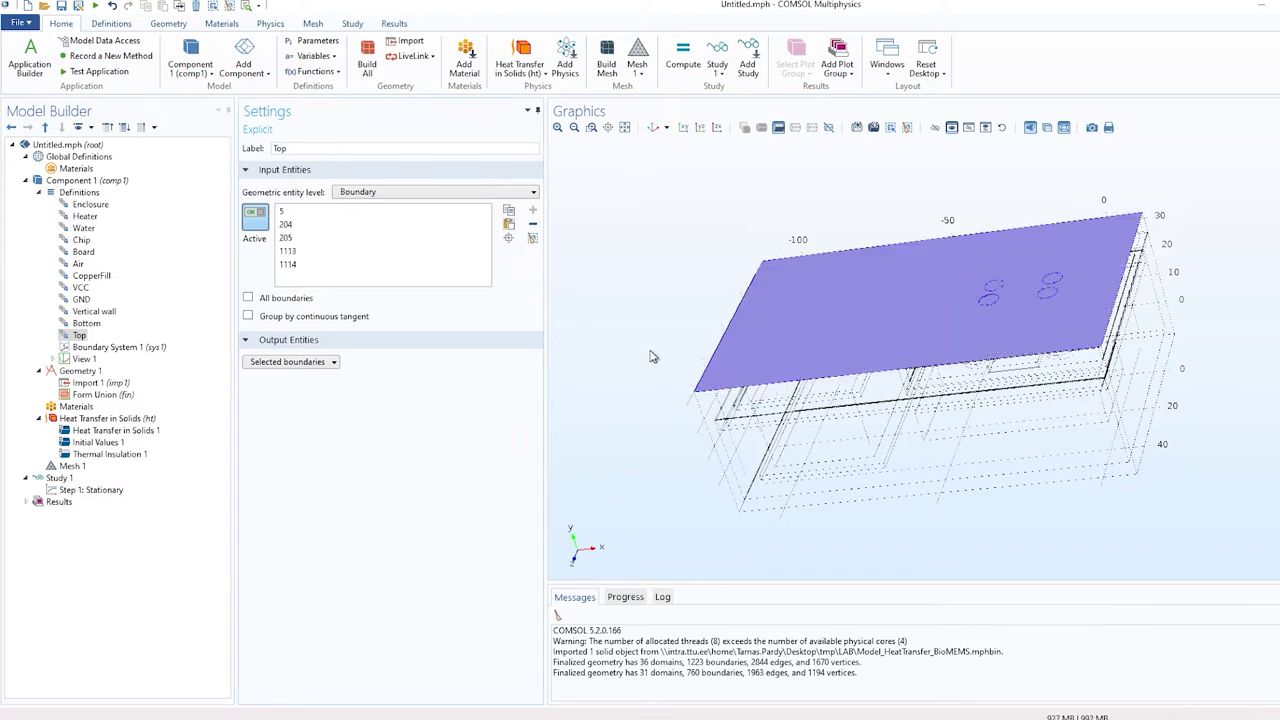
Duplicate Top into a HeaterSurface selection containing only boundary 93.
right_click(80, 336)
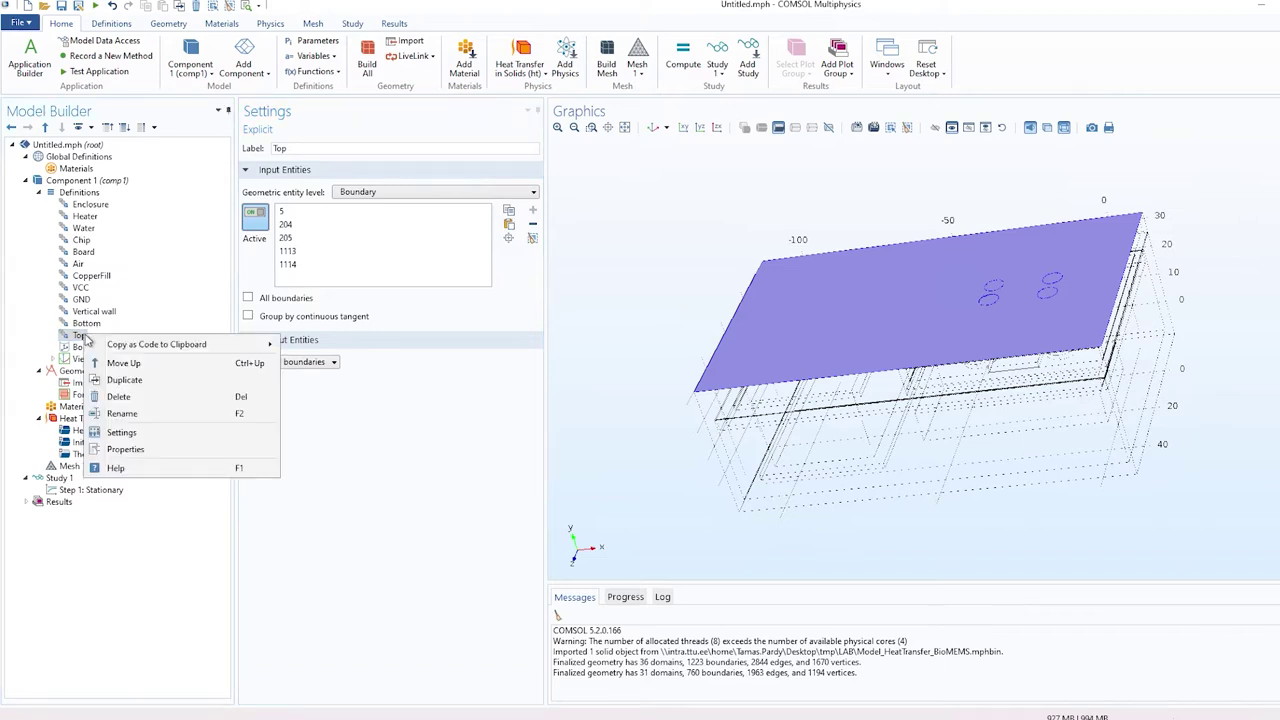
click(125, 373)
triple_click(282, 148)
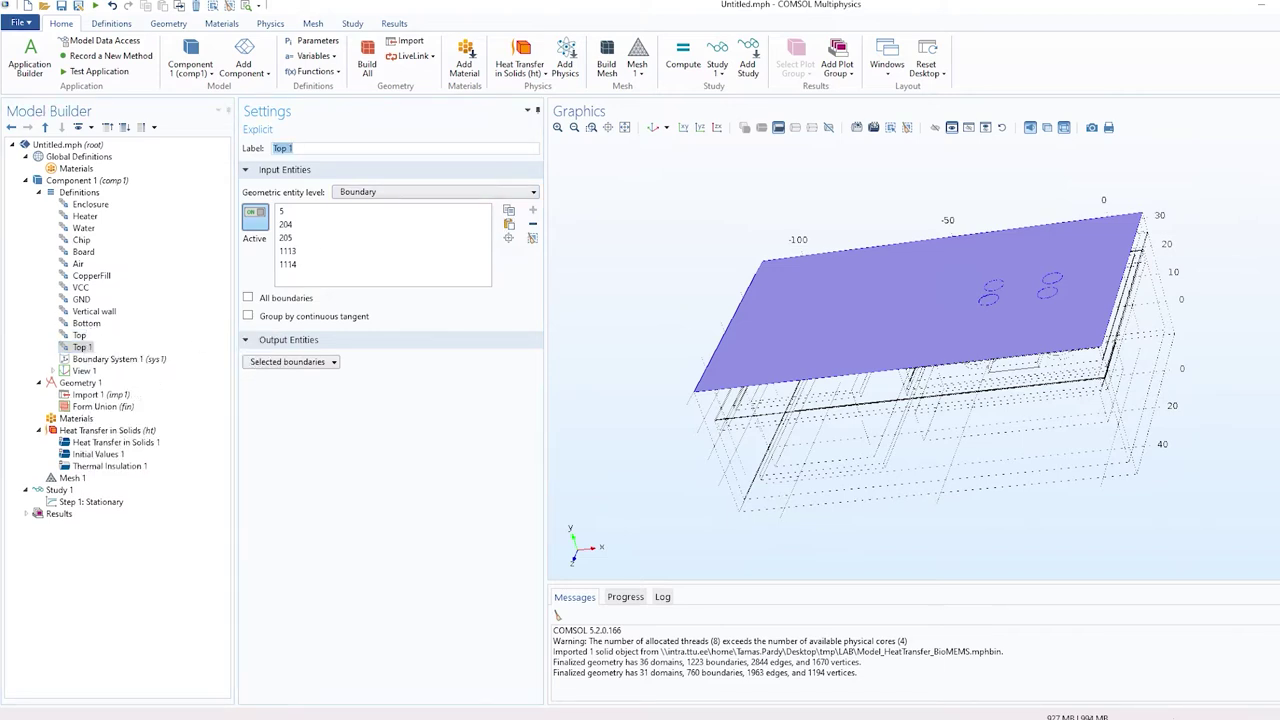
text(heaterSur)
text(e)
click(532, 237)
click(509, 224)
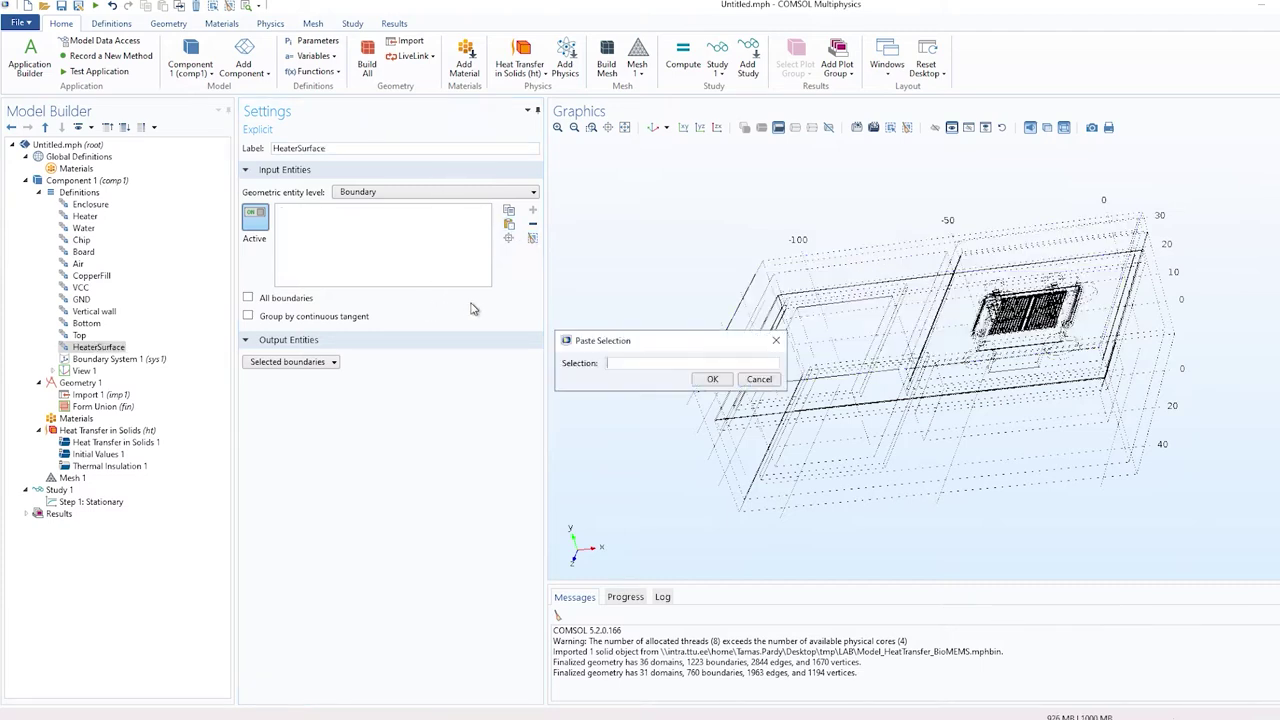
text(93)
key(Return)
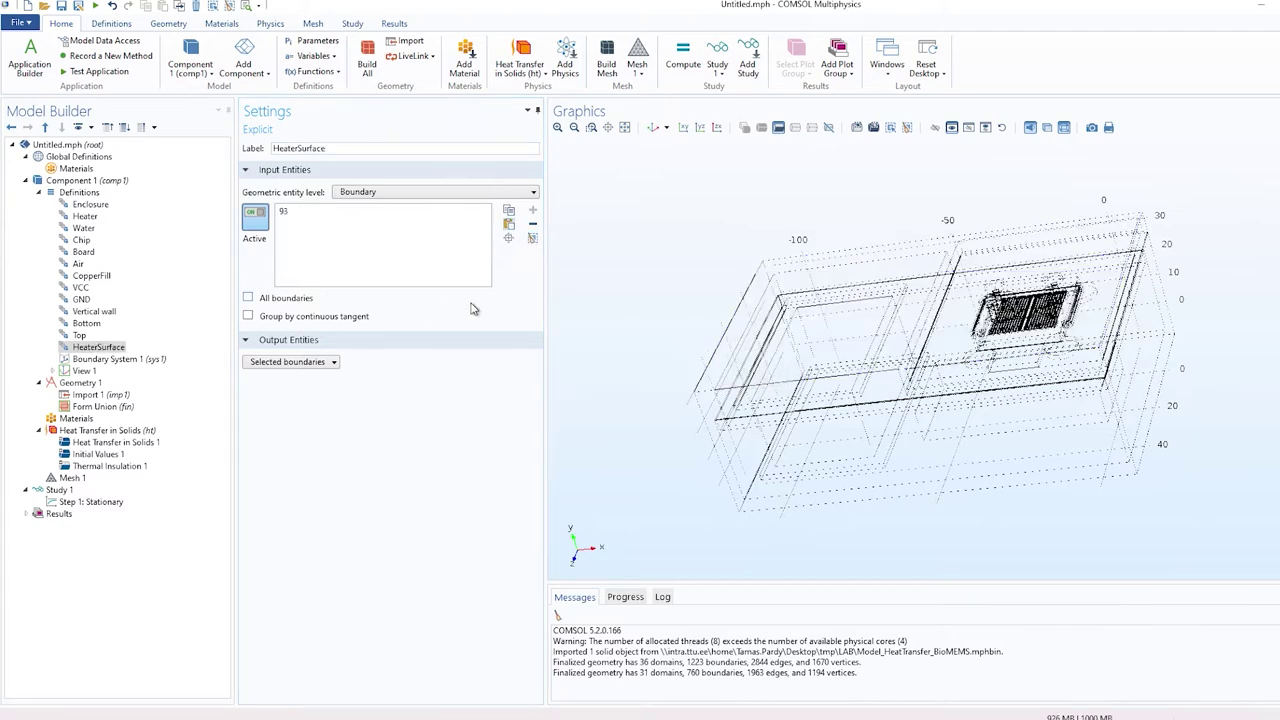
Highlight boundary 93 in the Graphics view to verify the HeaterSurface selection.
click(291, 213)
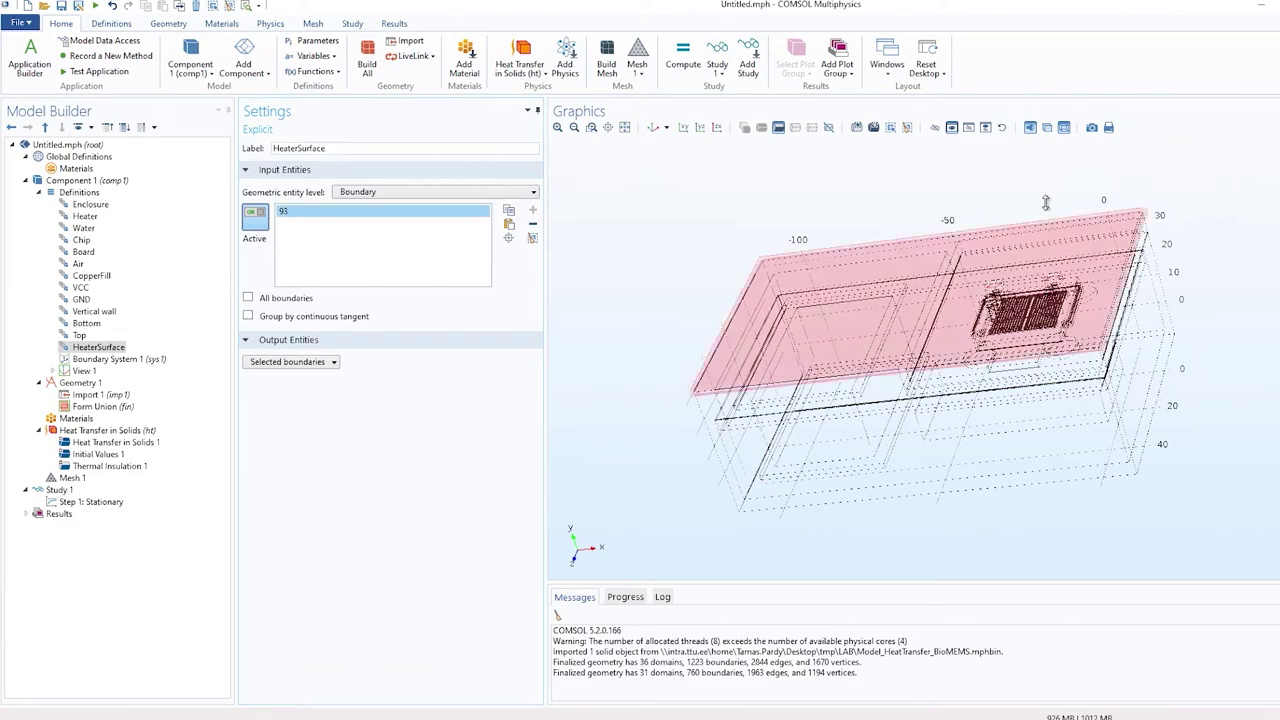
scroll(1047, 187, up, 3)
scroll(1071, 211, down, 5)
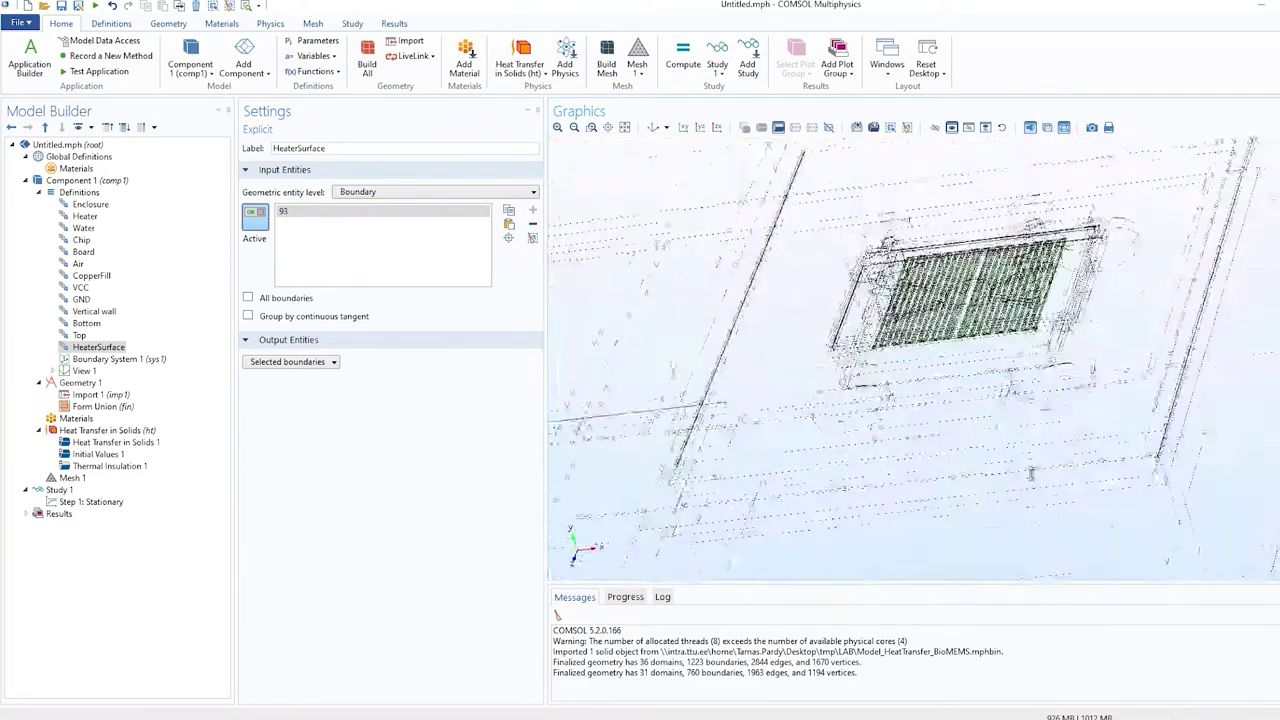
click(110, 348)
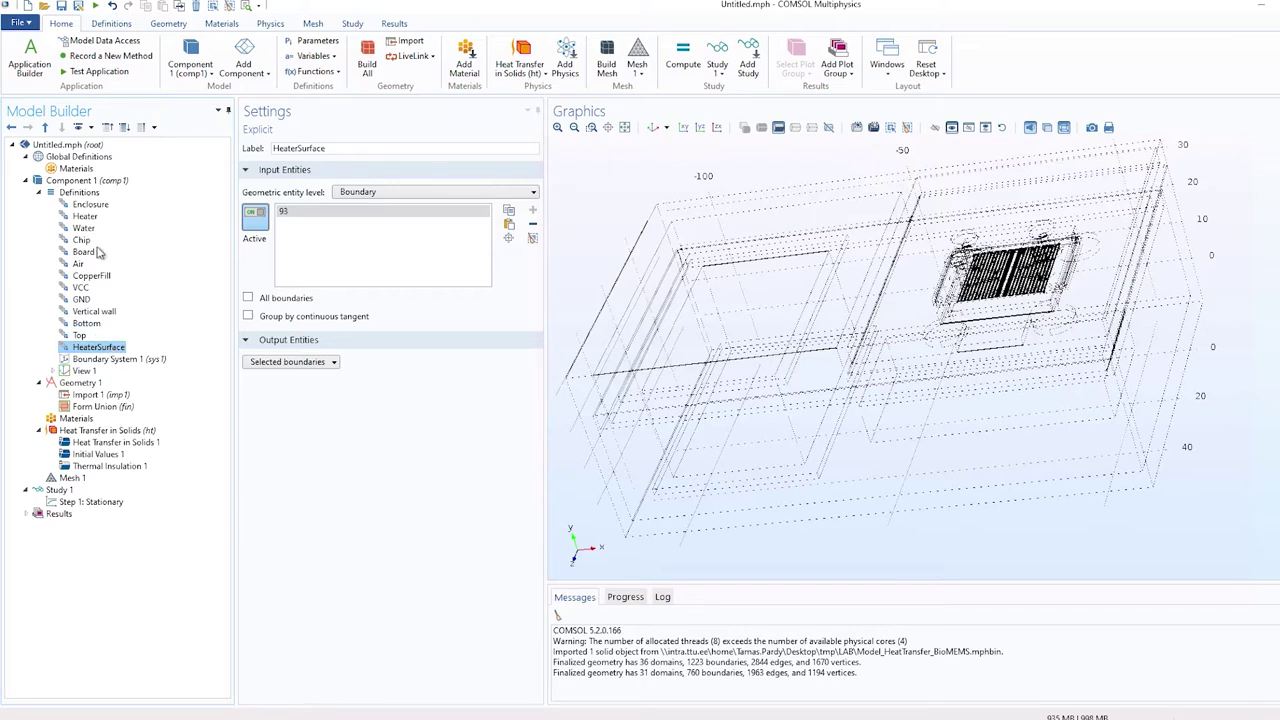
click(84, 192)
right_click(86, 193)
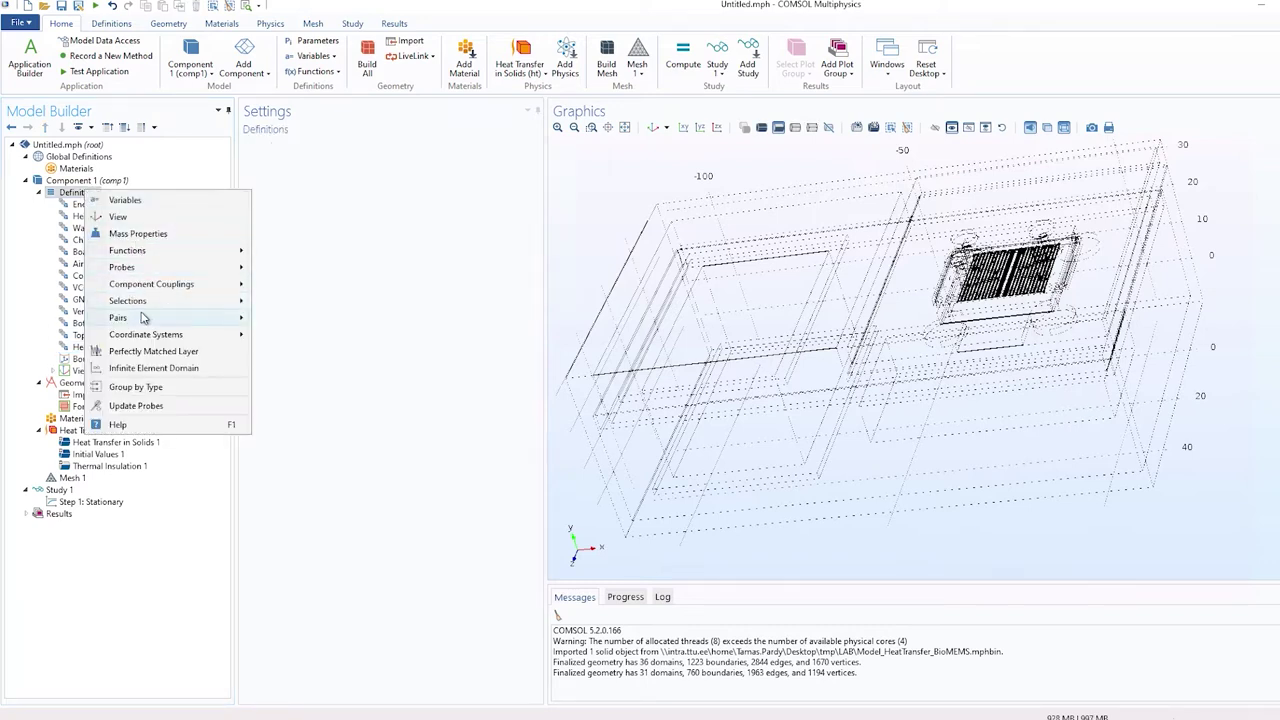
Add a union named External walls at Boundary level combining Vertical wall, Bottom and Top.
mouse_move(145, 307)
click(330, 371)
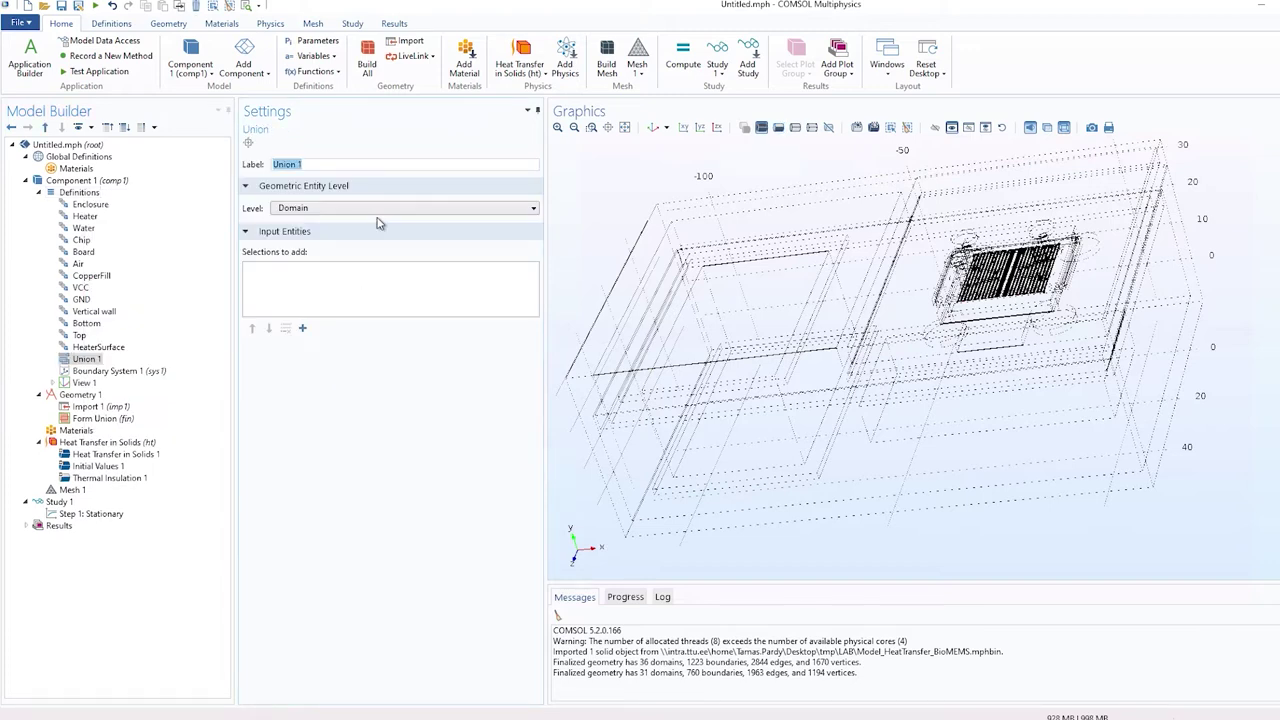
text(Extermnal walls)
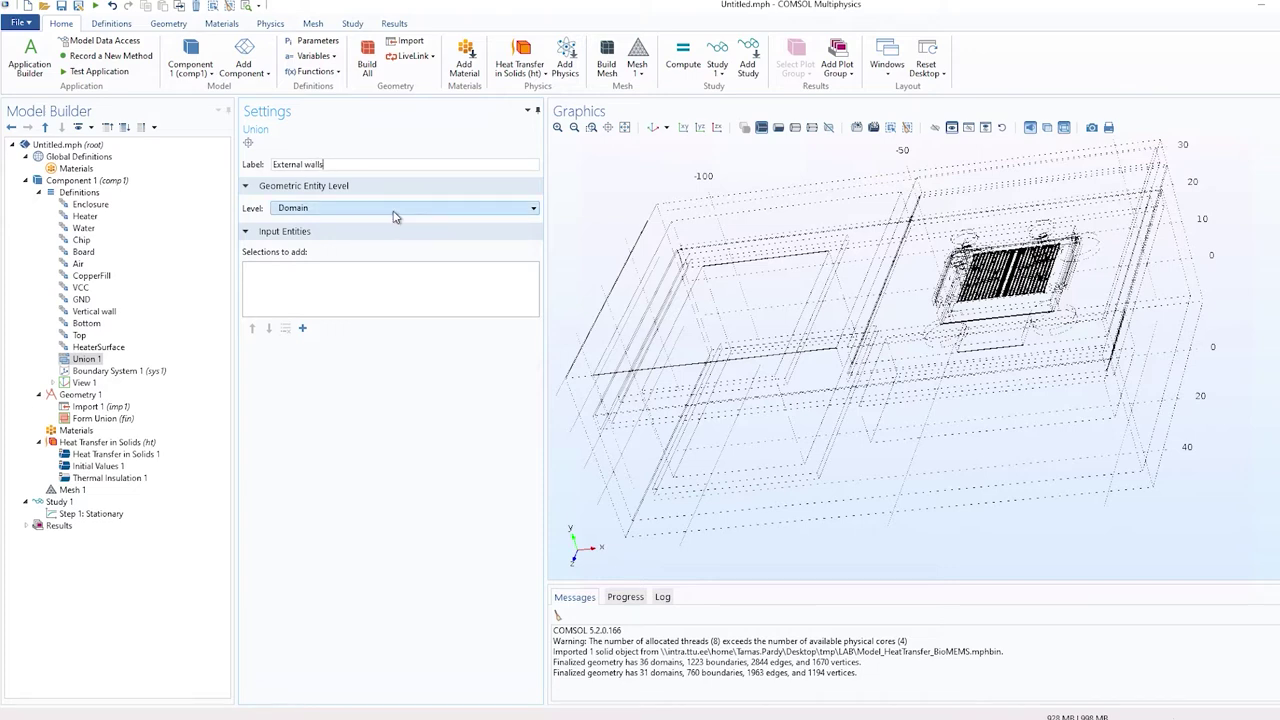
click(396, 213)
click(361, 236)
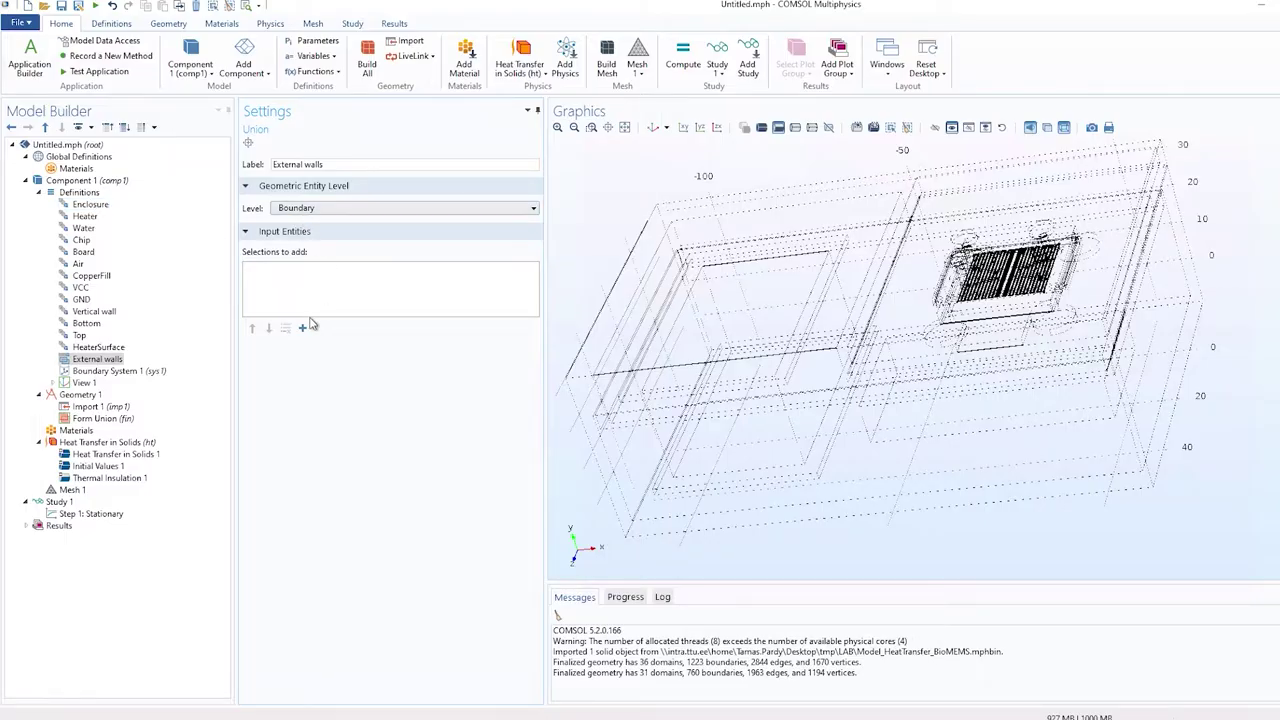
click(302, 328)
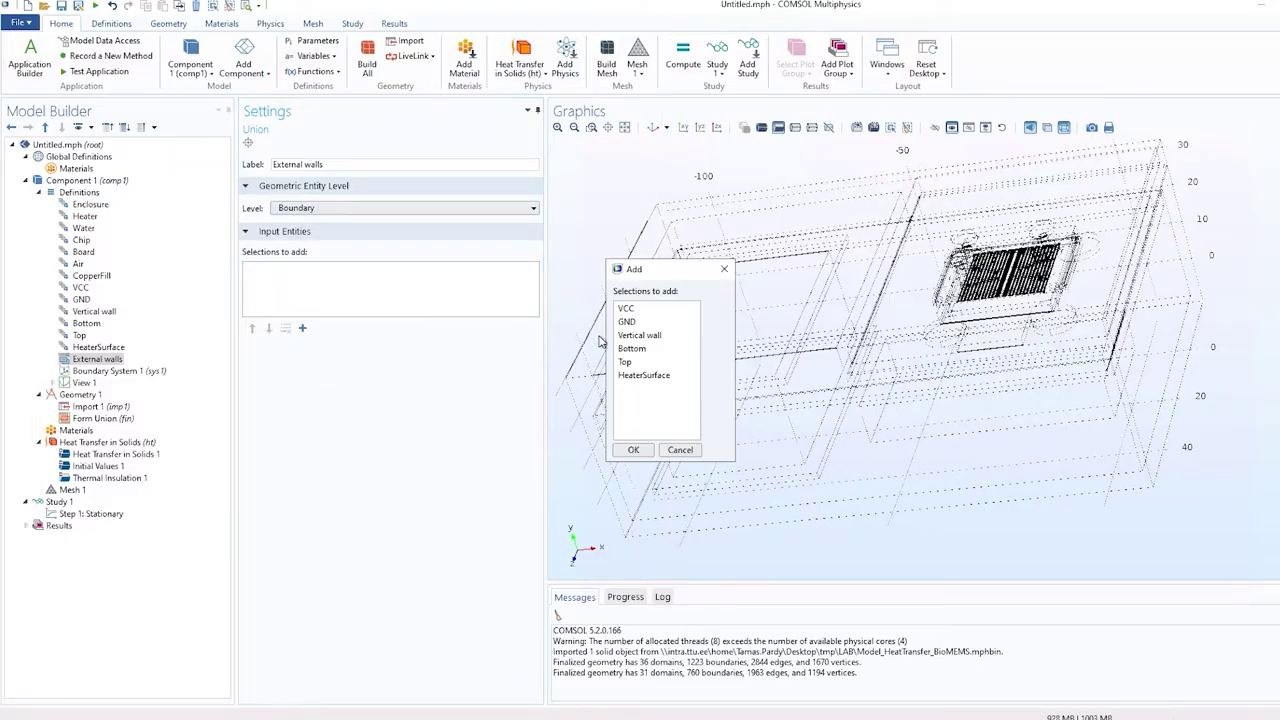
click(639, 336)
ctrl+click(633, 349)
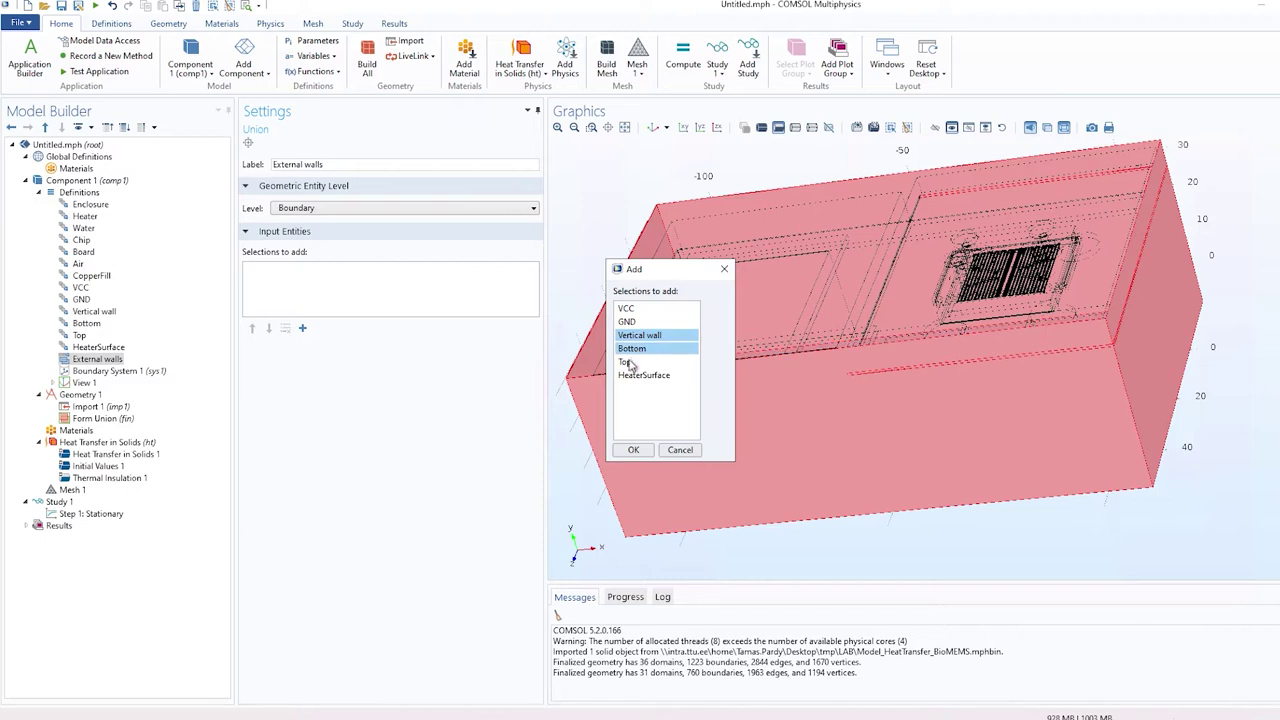
ctrl+click(626, 362)
click(633, 450)
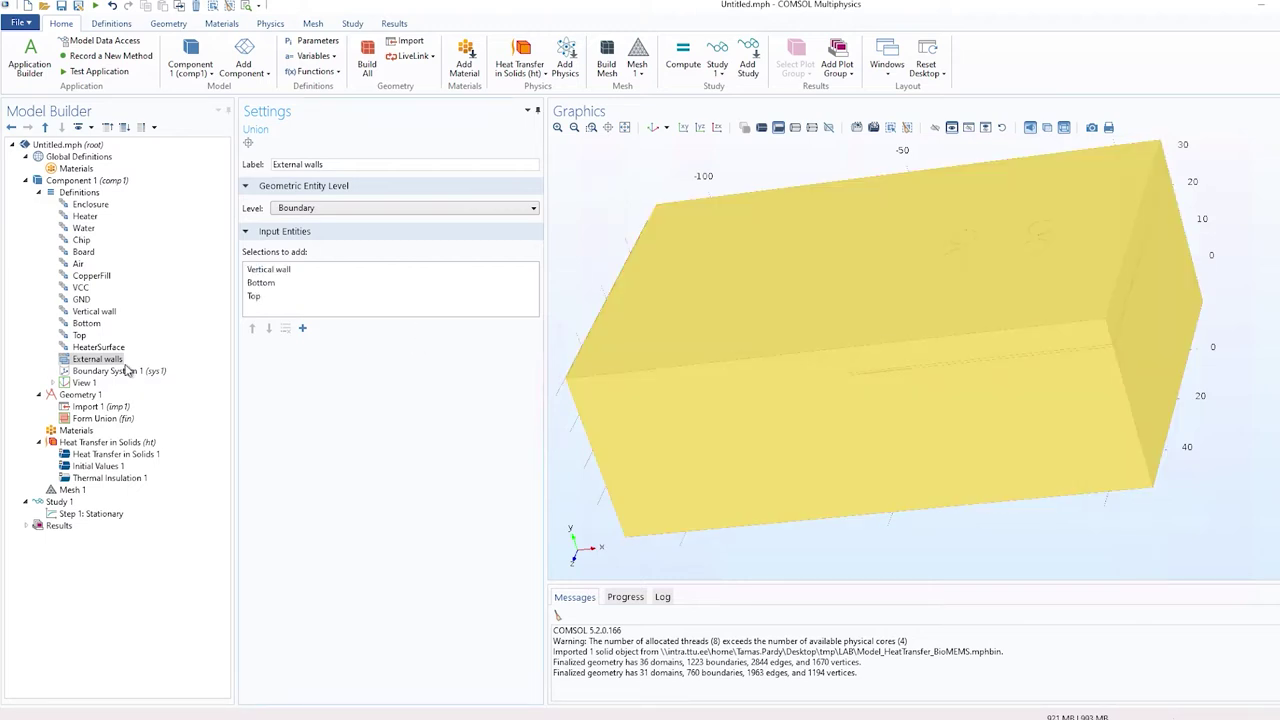
Duplicate External walls into a Copper domain union of Heater and CopperFill.
right_click(108, 358)
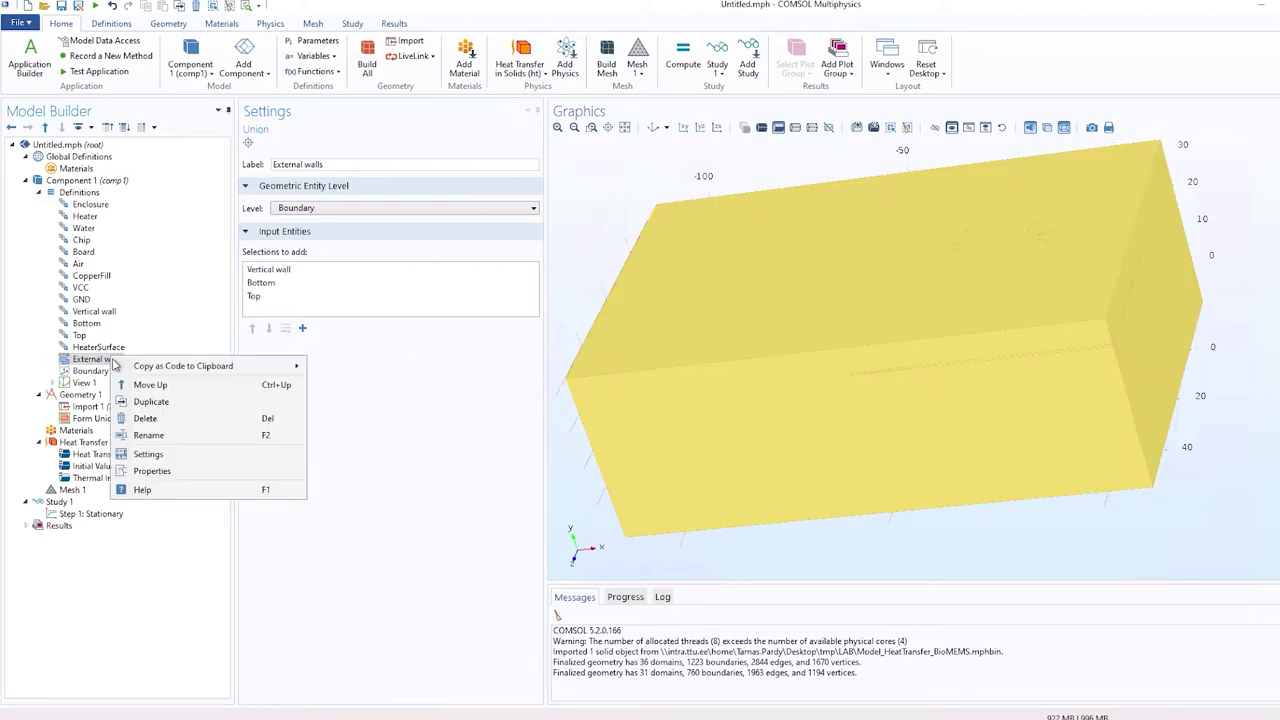
click(155, 399)
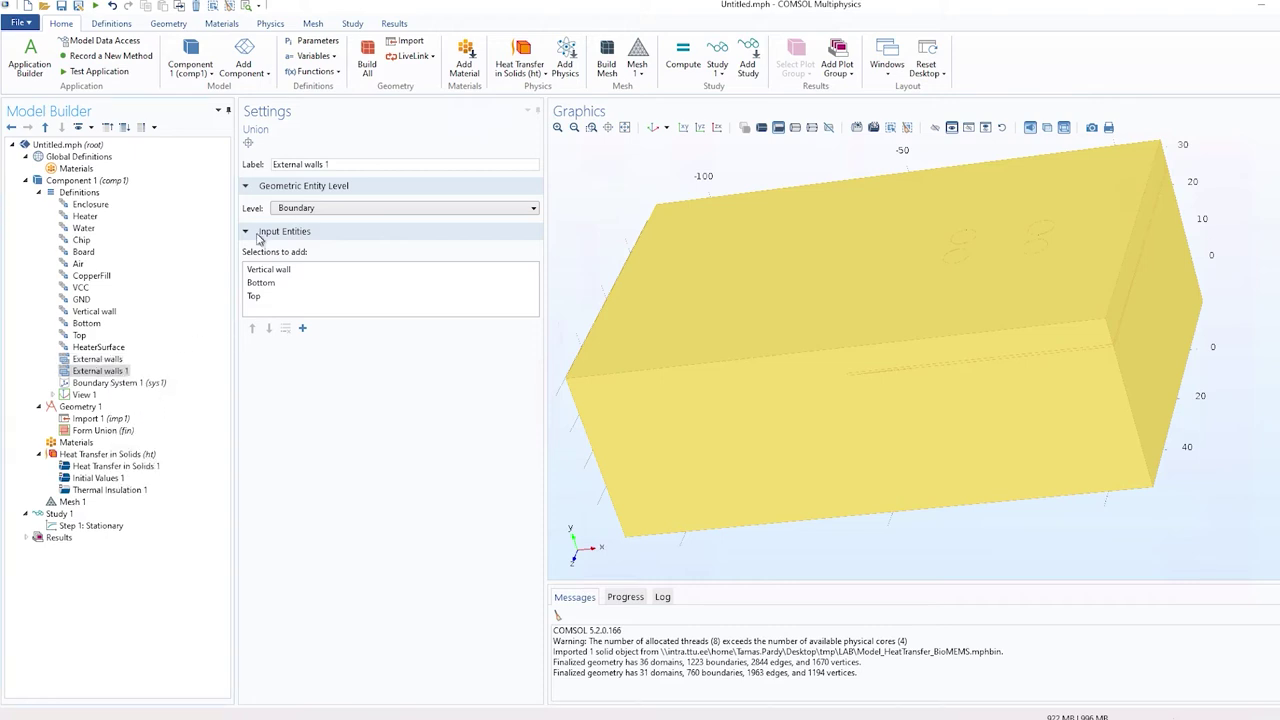
triple_click(300, 164)
text(c)
click(302, 283)
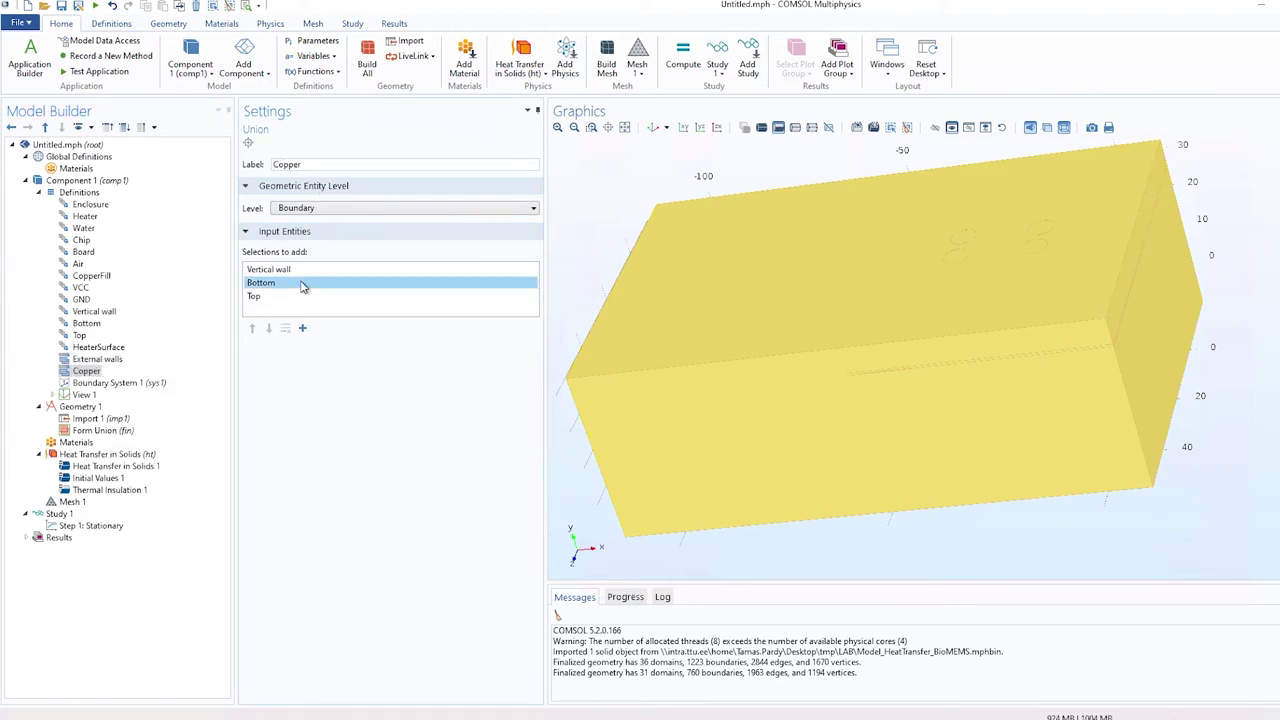
click(285, 327)
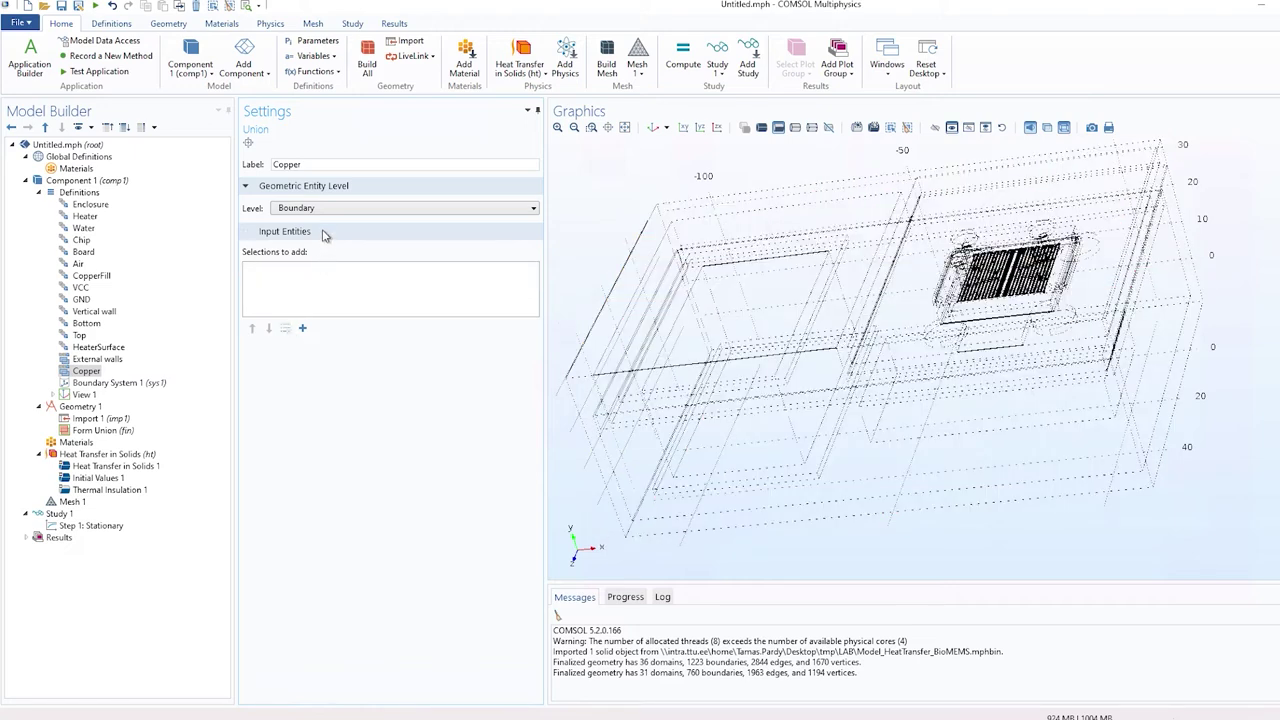
click(340, 210)
click(330, 222)
click(302, 328)
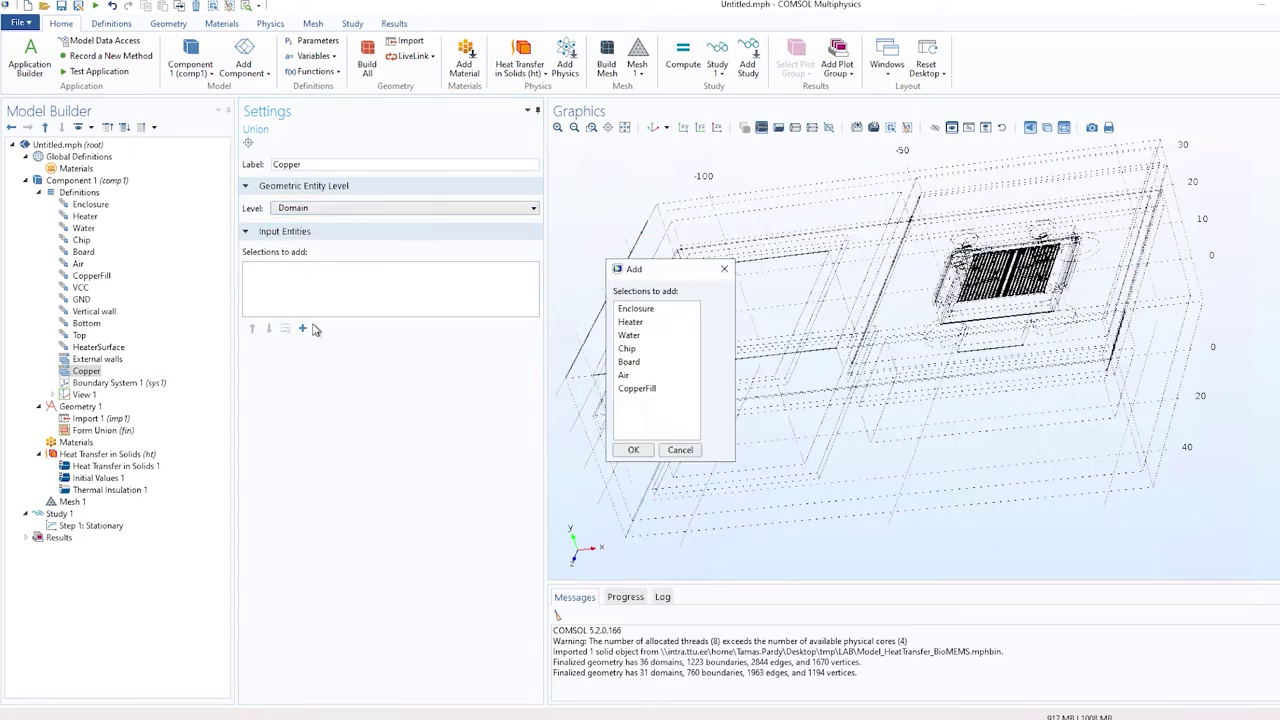
click(637, 388)
ctrl+click(630, 321)
click(633, 449)
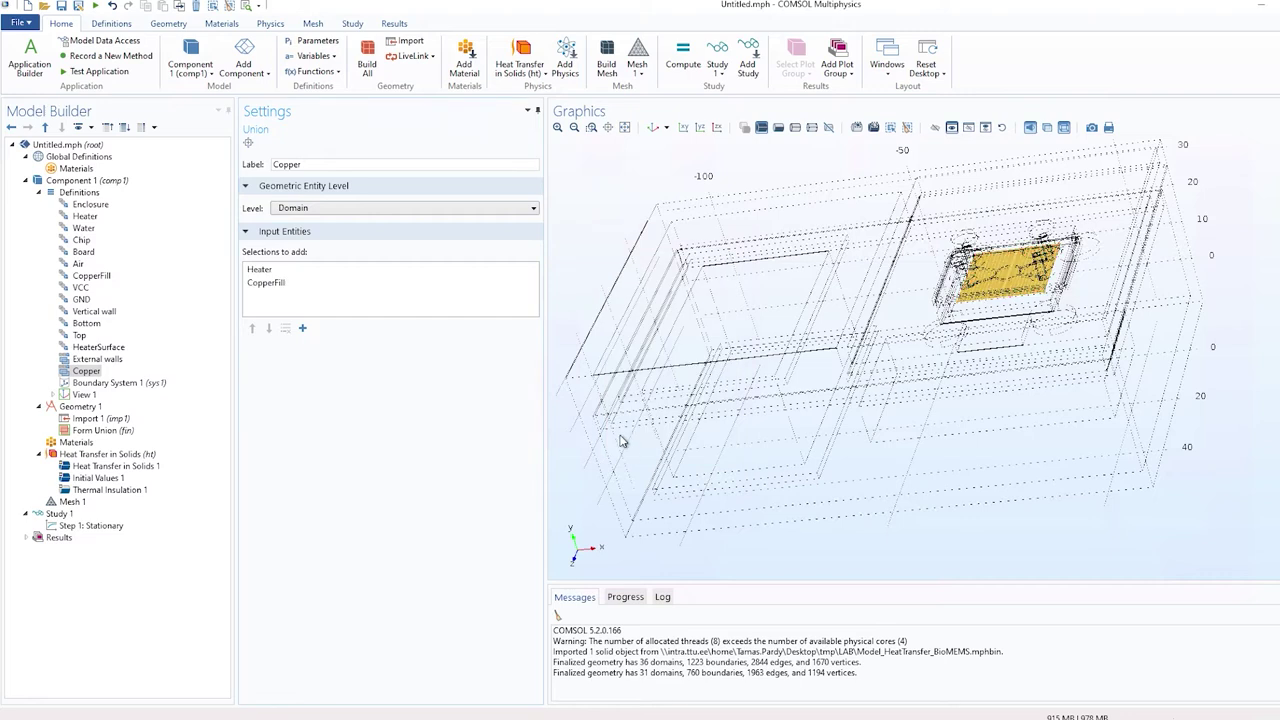
Duplicate Copper into a Plastic union, replacing its inputs with Enclosure and Chip.
right_click(92, 372)
click(145, 416)
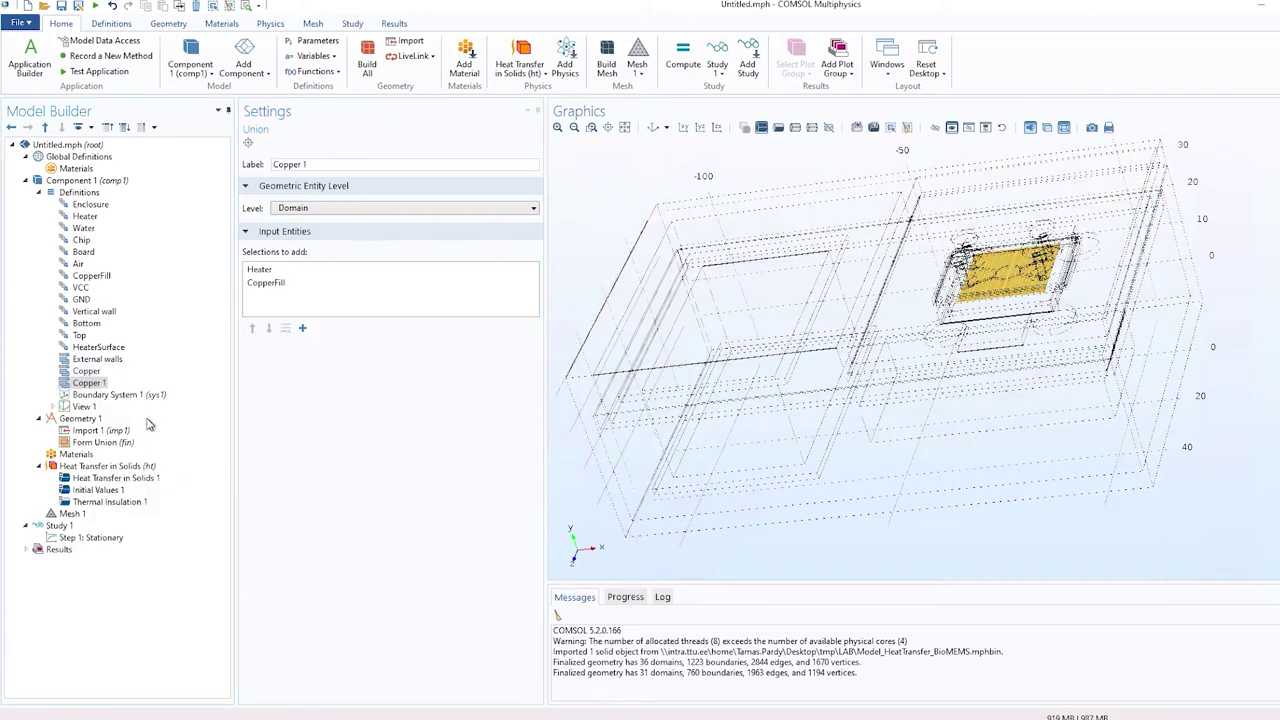
key(ctrl+a)
text(Pl)
drag(297, 284, 326, 274)
key(Delete)
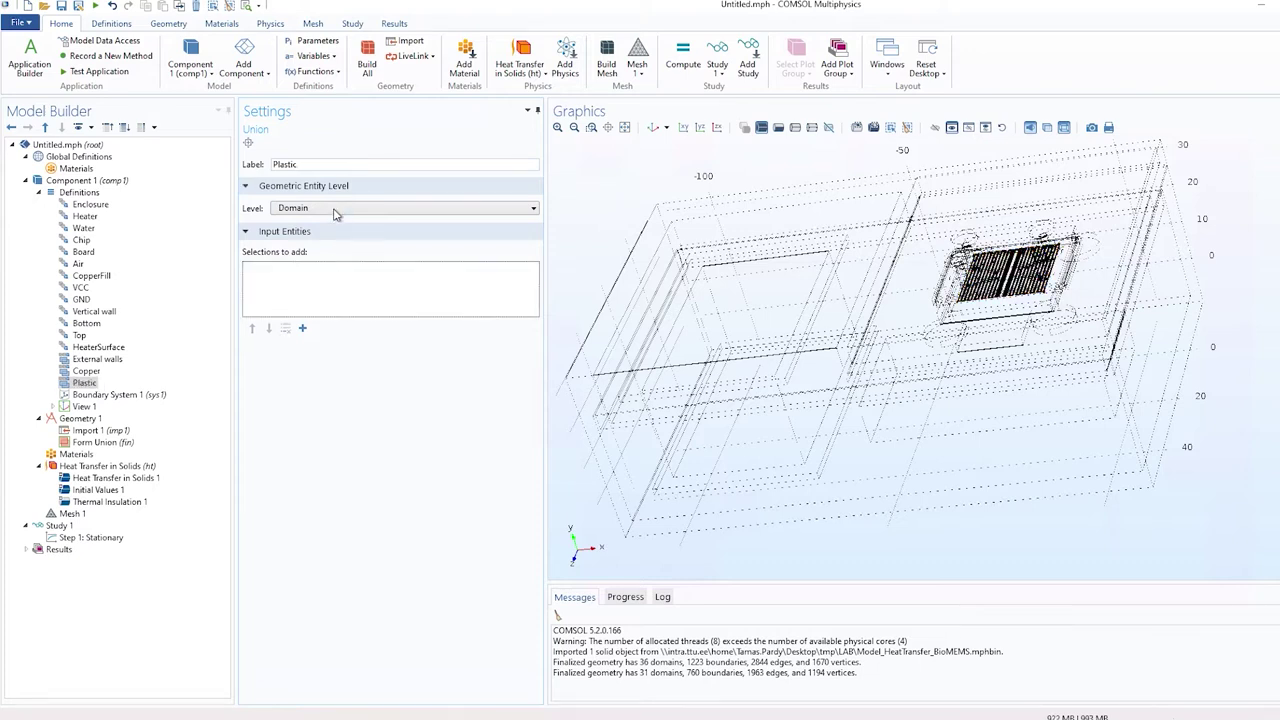
click(302, 329)
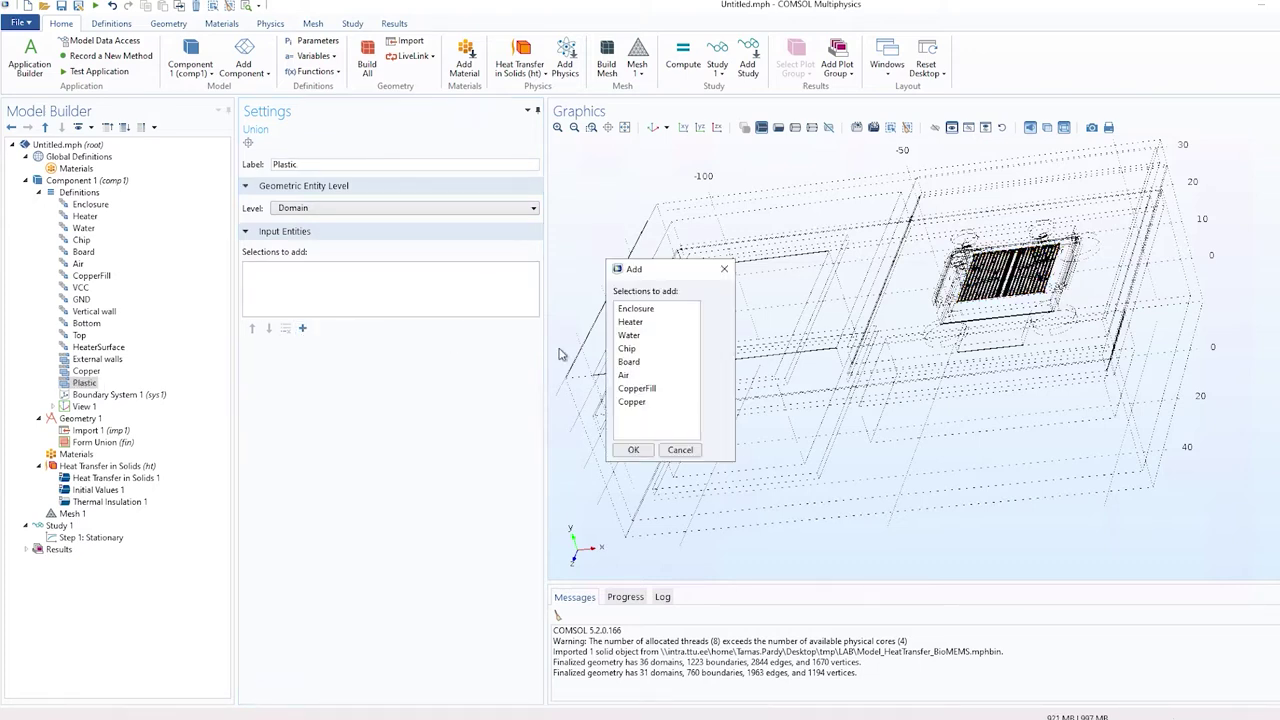
click(636, 309)
ctrl+click(628, 349)
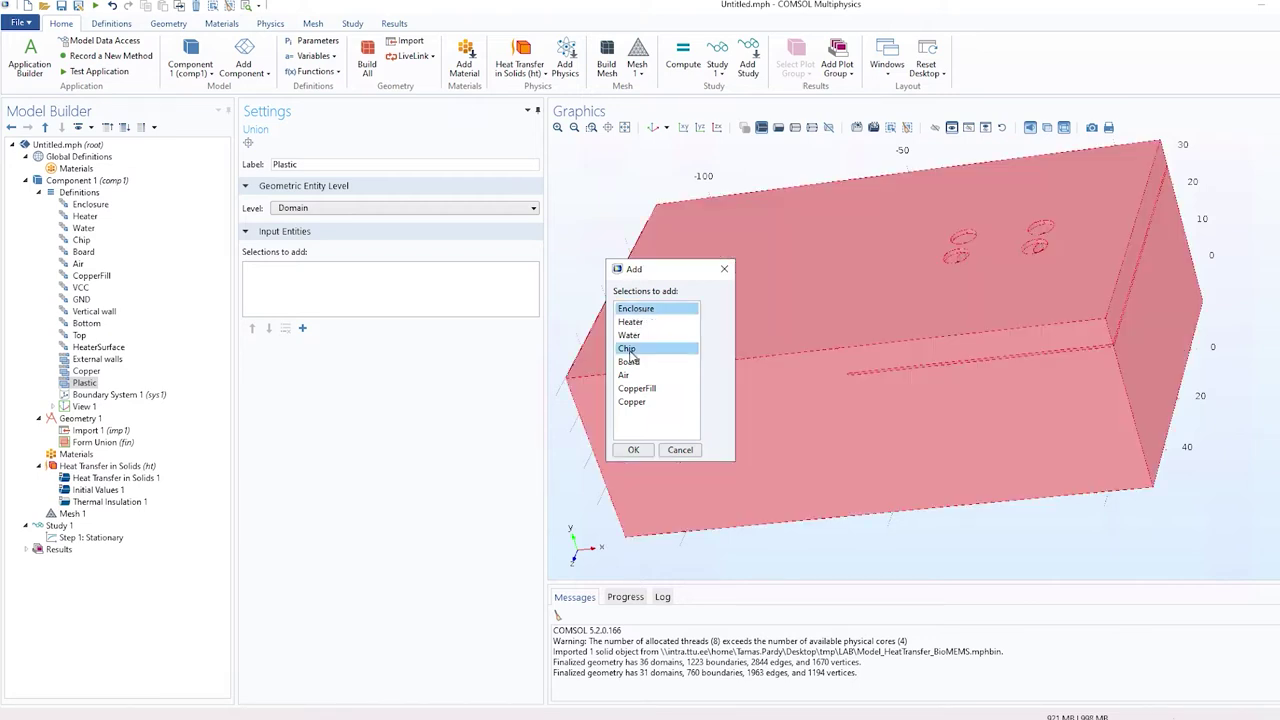
click(634, 450)
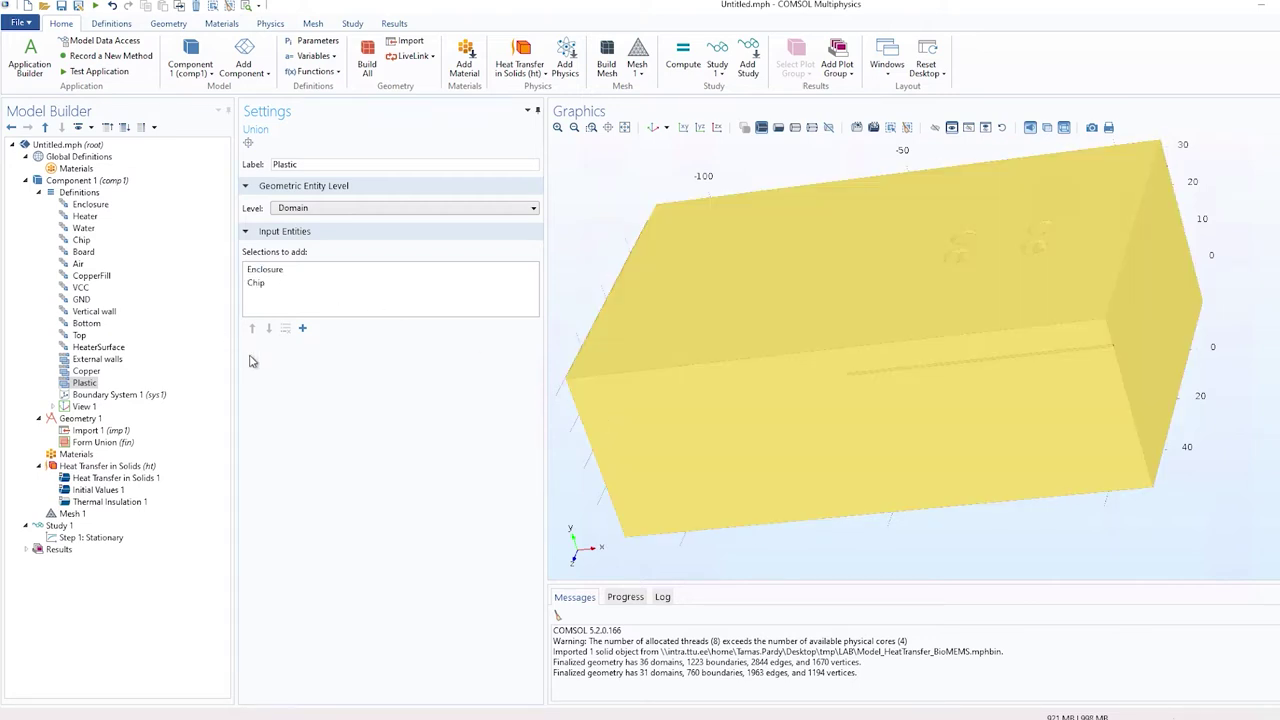
click(79, 192)
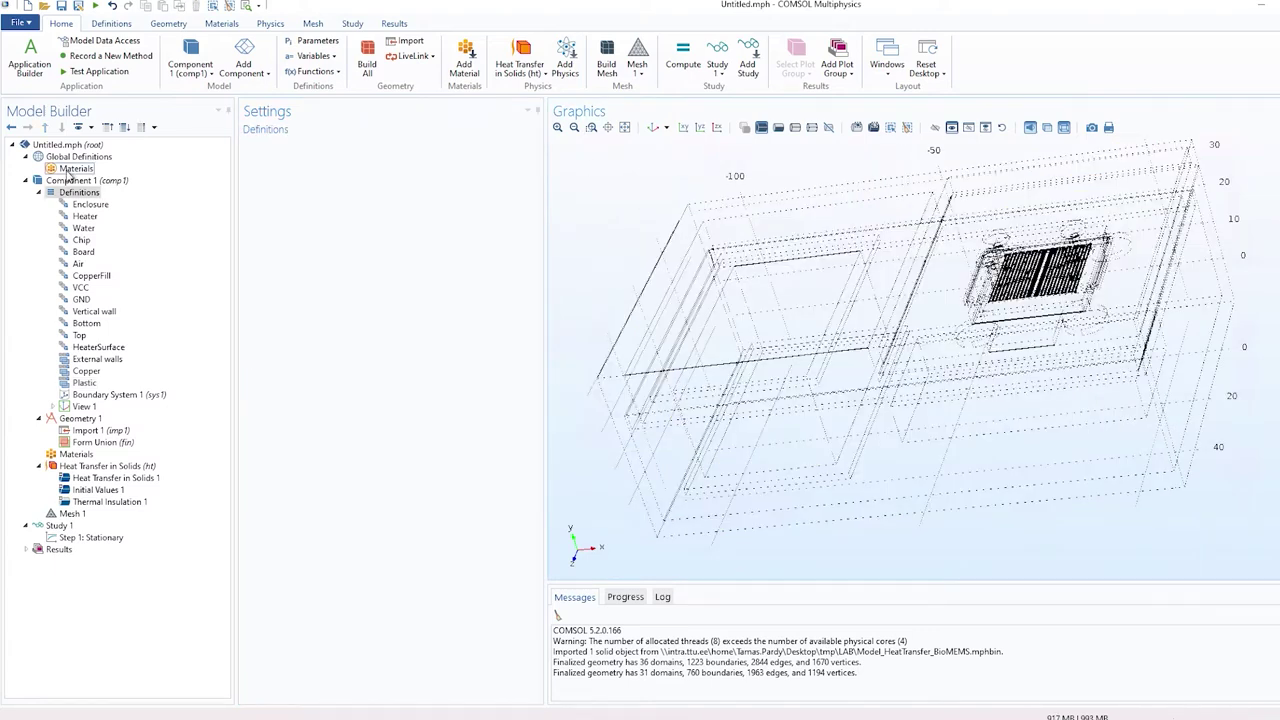
Add global Parameters loaded from the Parameters_COMSOL file.
right_click(72, 157)
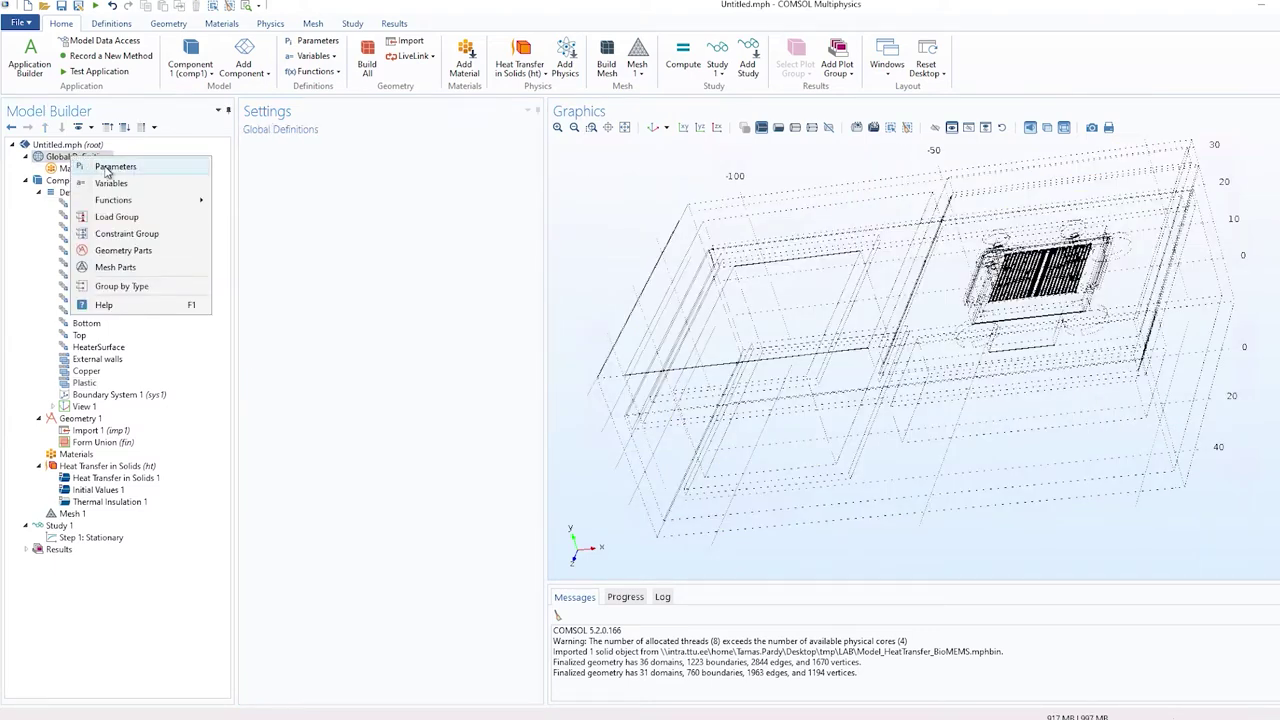
click(106, 170)
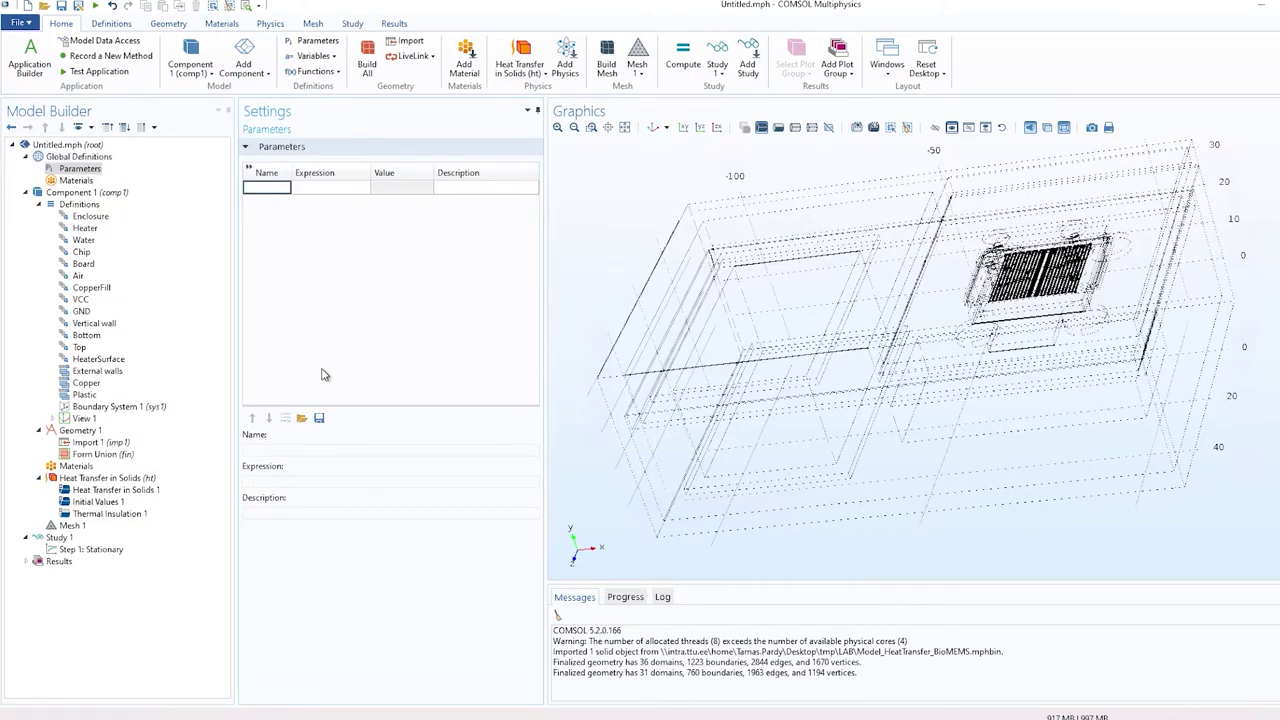
click(301, 418)
click(183, 104)
double_click(183, 104)
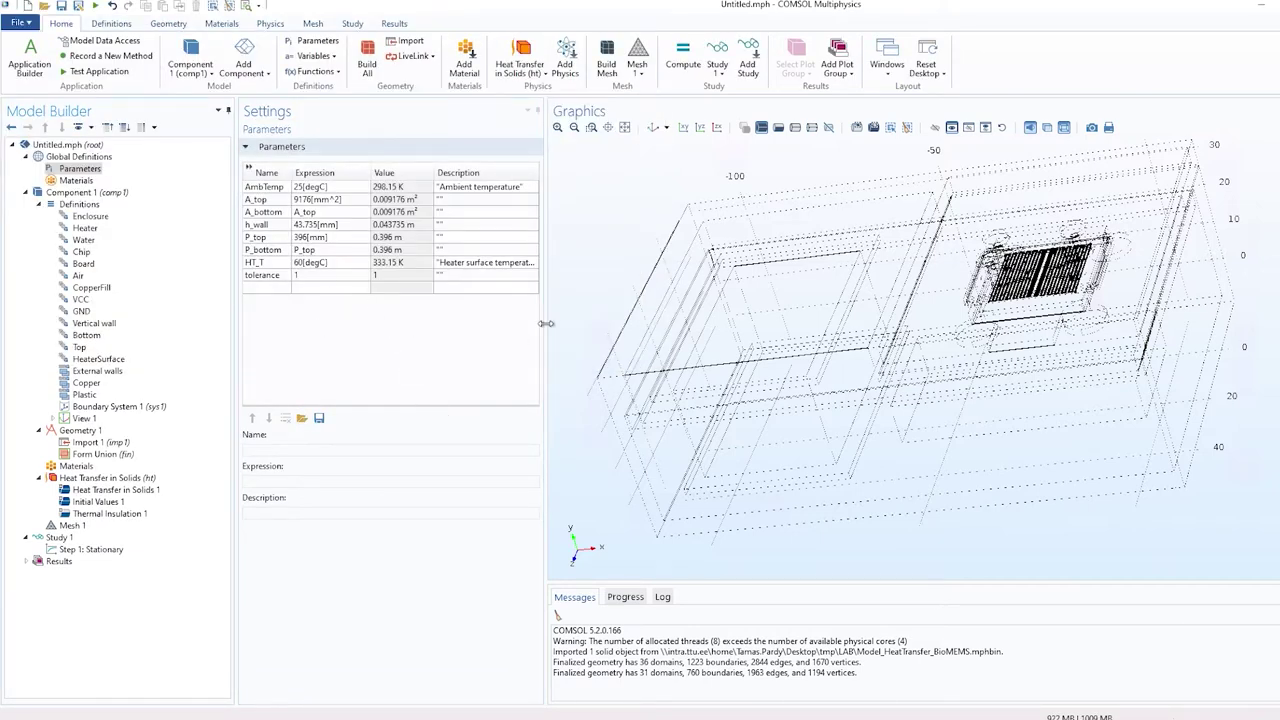
Widen the Settings pane and begin editing the tolerance parameter's expression.
drag(546, 323, 583, 336)
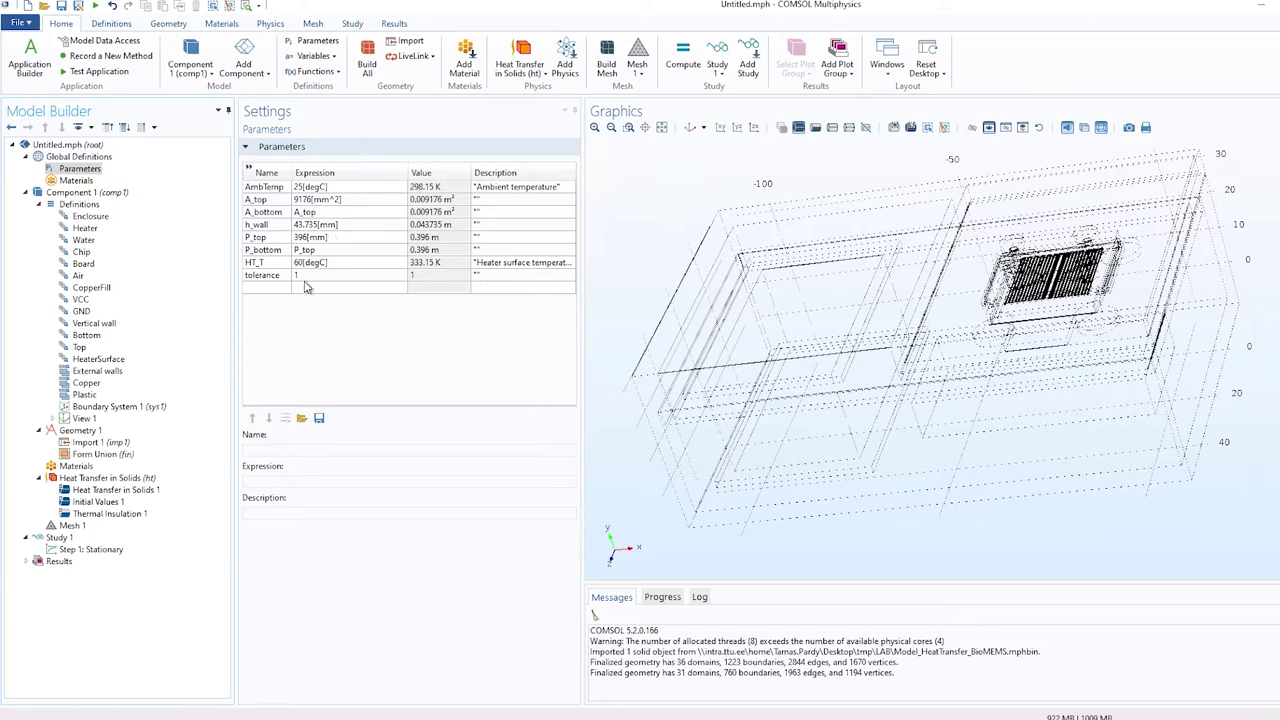
click(314, 277)
click(272, 278)
click(347, 279)
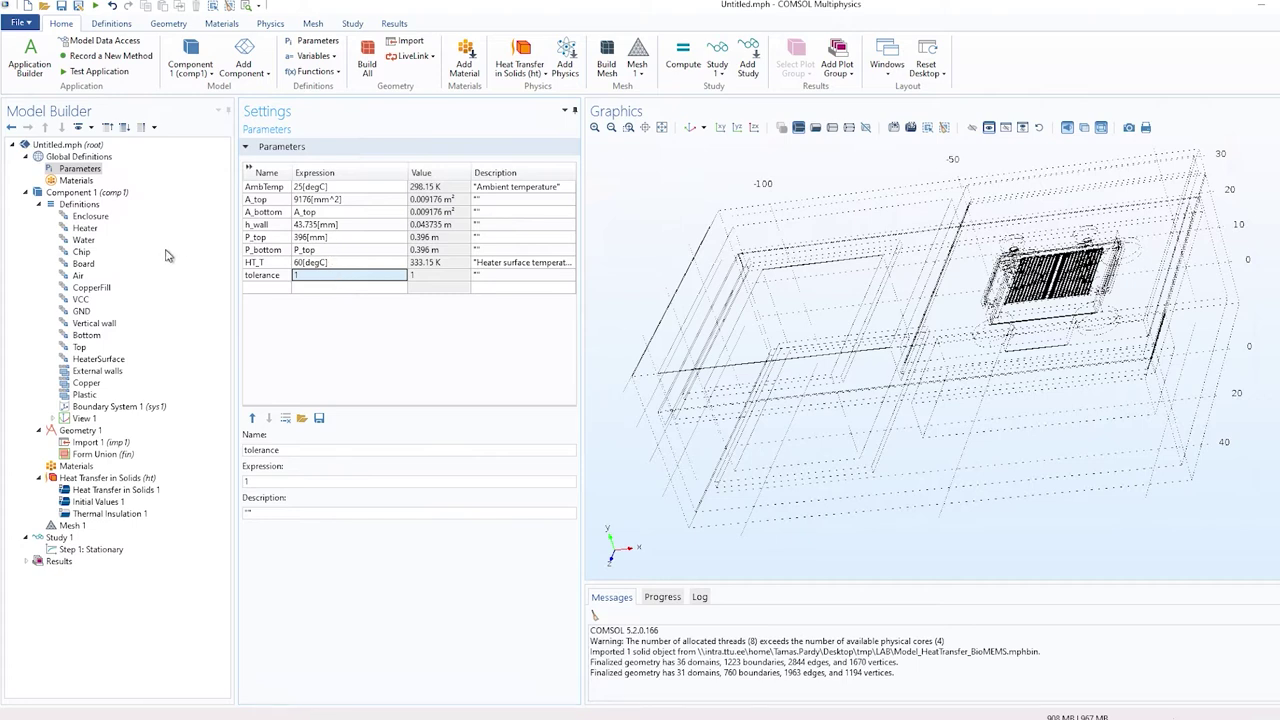
Add a Domain Probe over the Water domain labelled Reaction liquid.
right_click(88, 204)
mouse_move(150, 279)
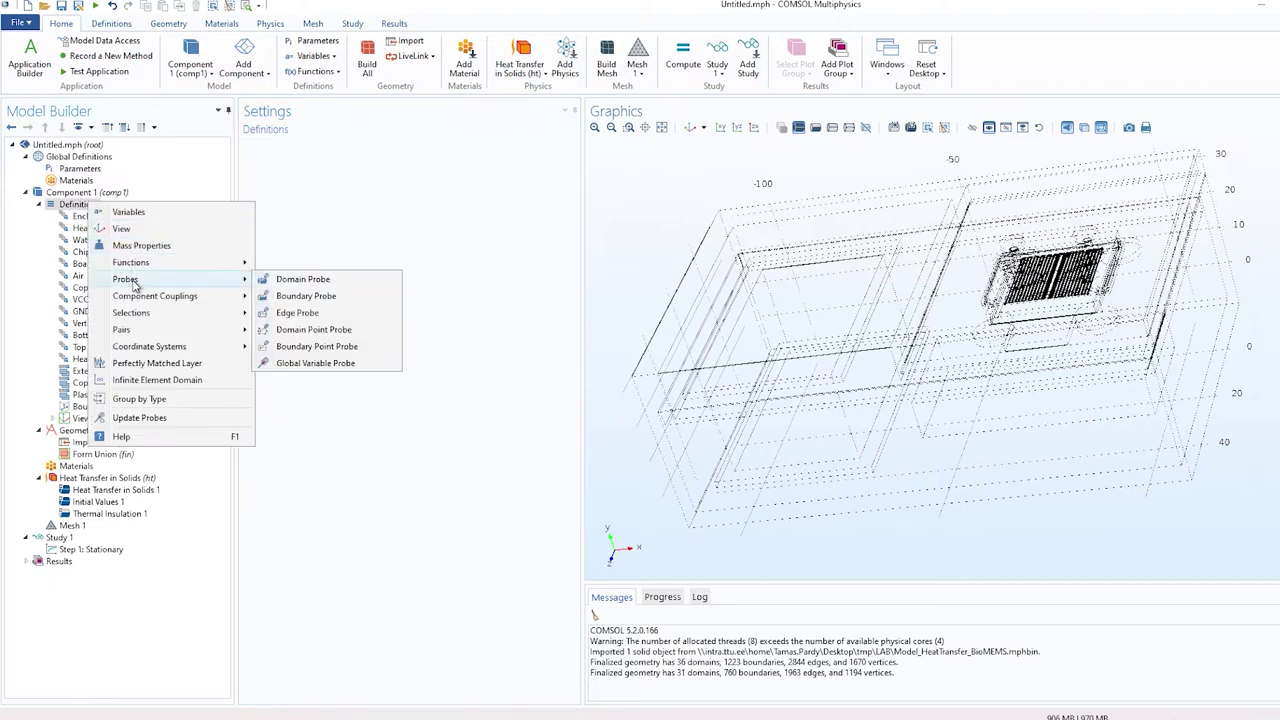
click(303, 279)
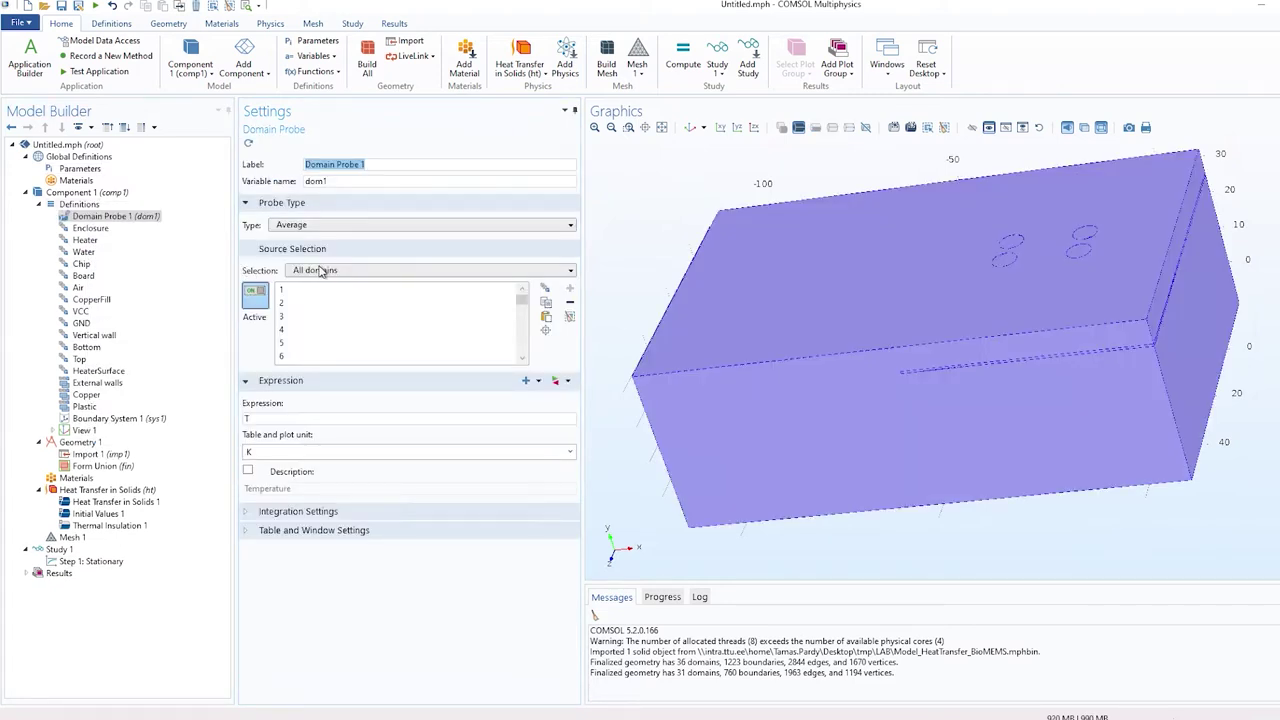
click(335, 272)
click(346, 338)
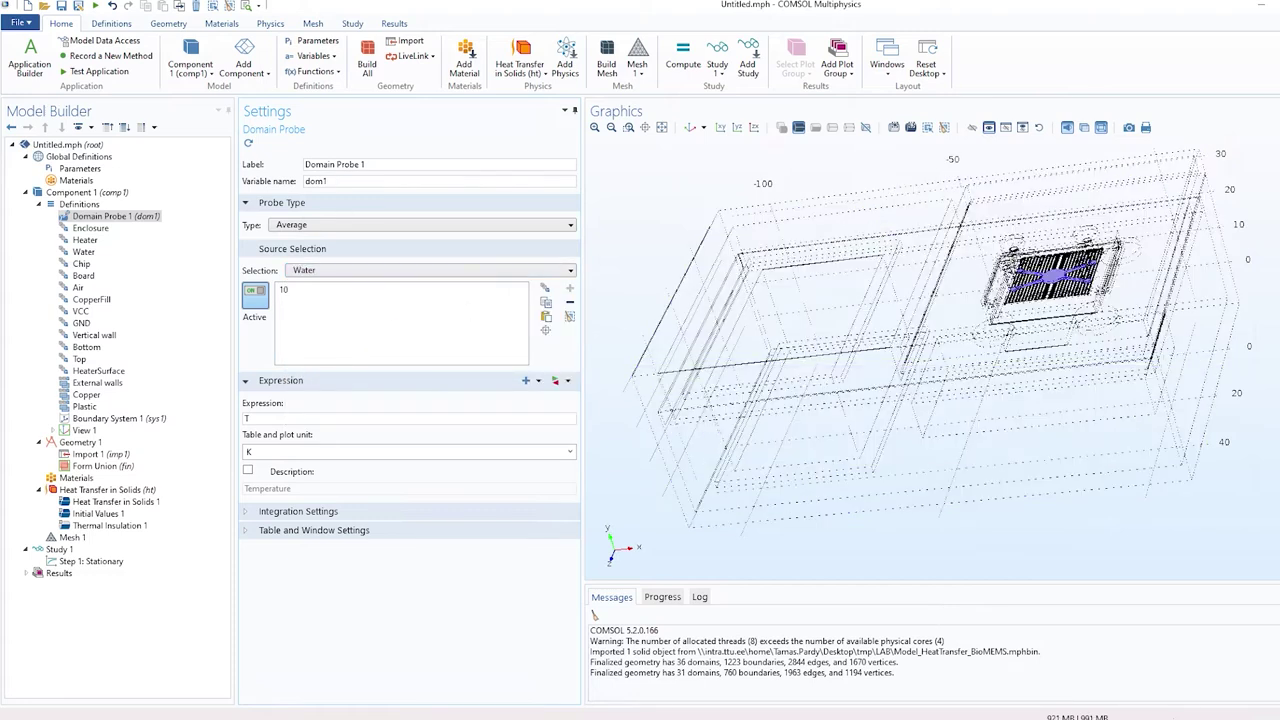
triple_click(364, 164)
text(Reaction liquid)
Report the probe in degC with the custom description Reaction liquid.
click(348, 451)
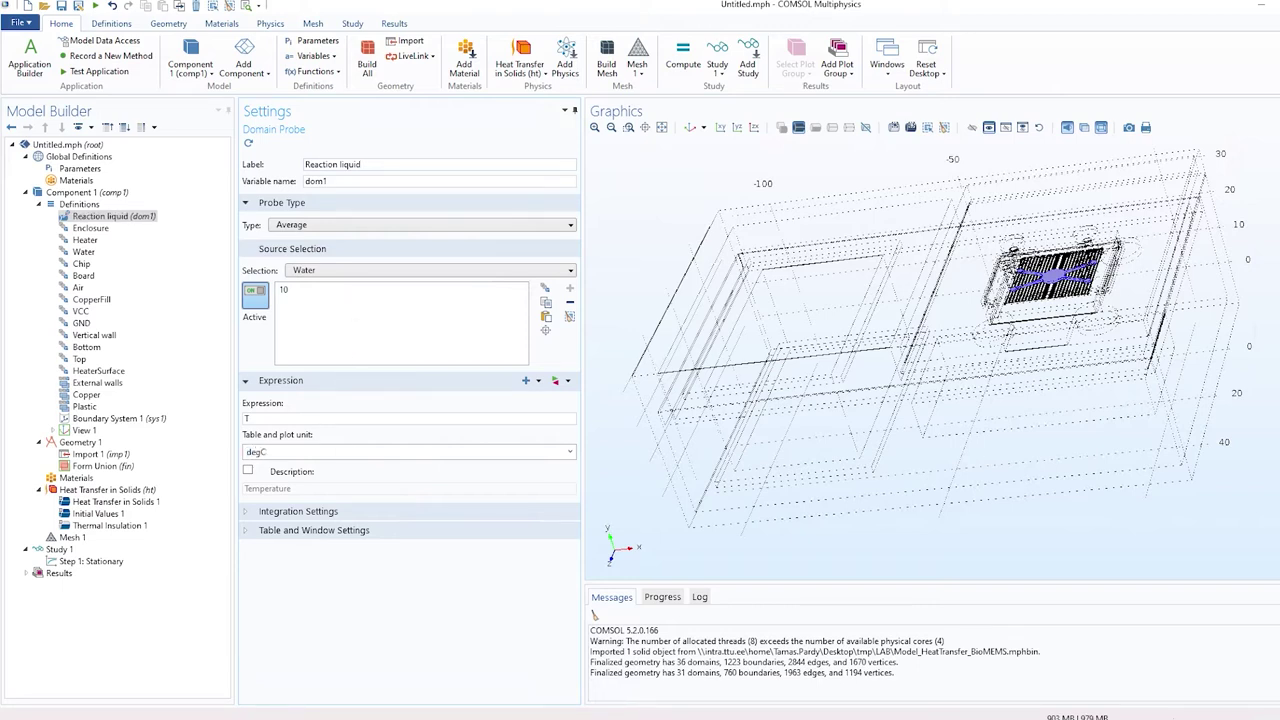
click(400, 386)
click(324, 388)
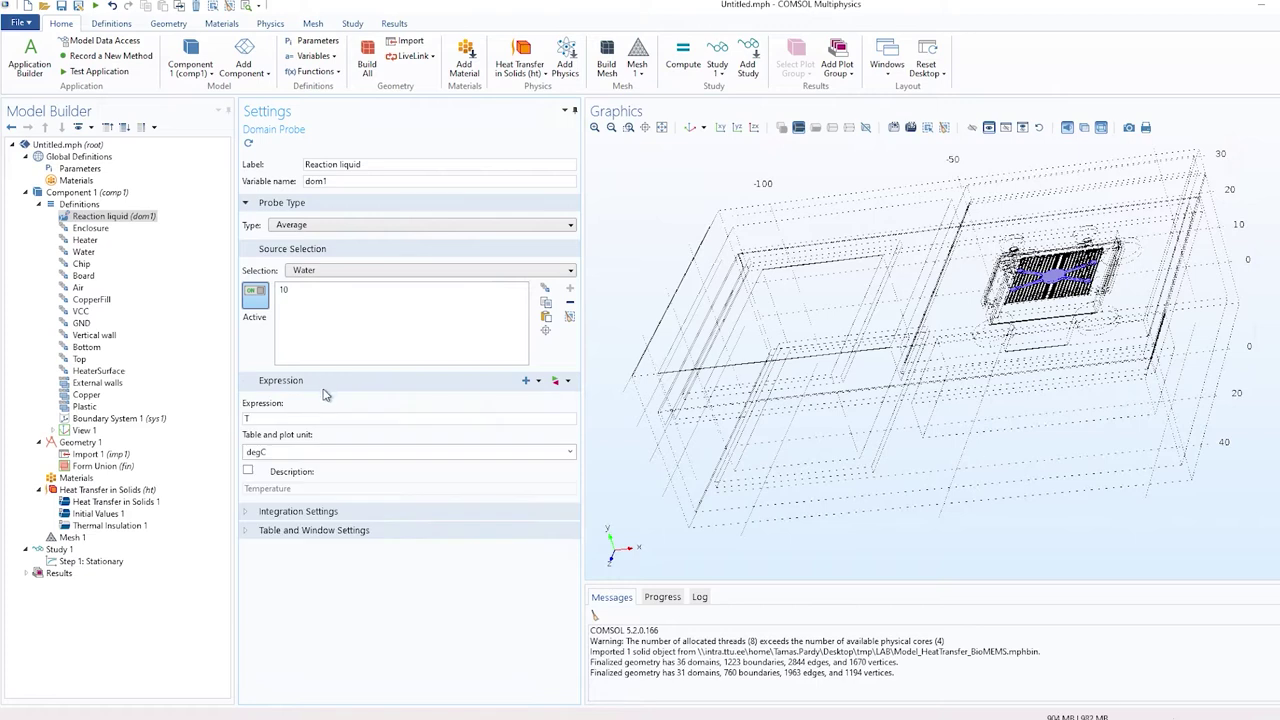
click(248, 470)
key(ctrl+a)
key(ctrl+c)
click(326, 488)
key(ctrl+a)
key(ctrl+v)
scroll(1074, 310, up, 3)
scroll(953, 315, up, 5)
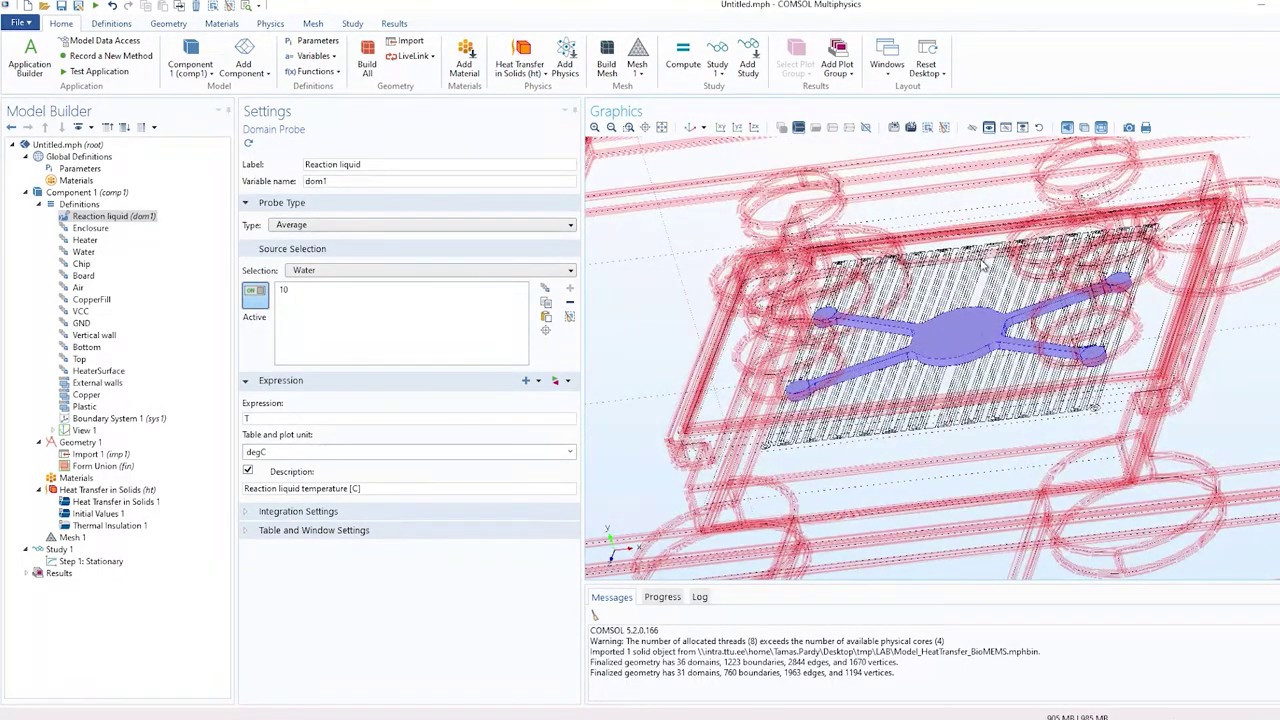
scroll(968, 336, down, 4)
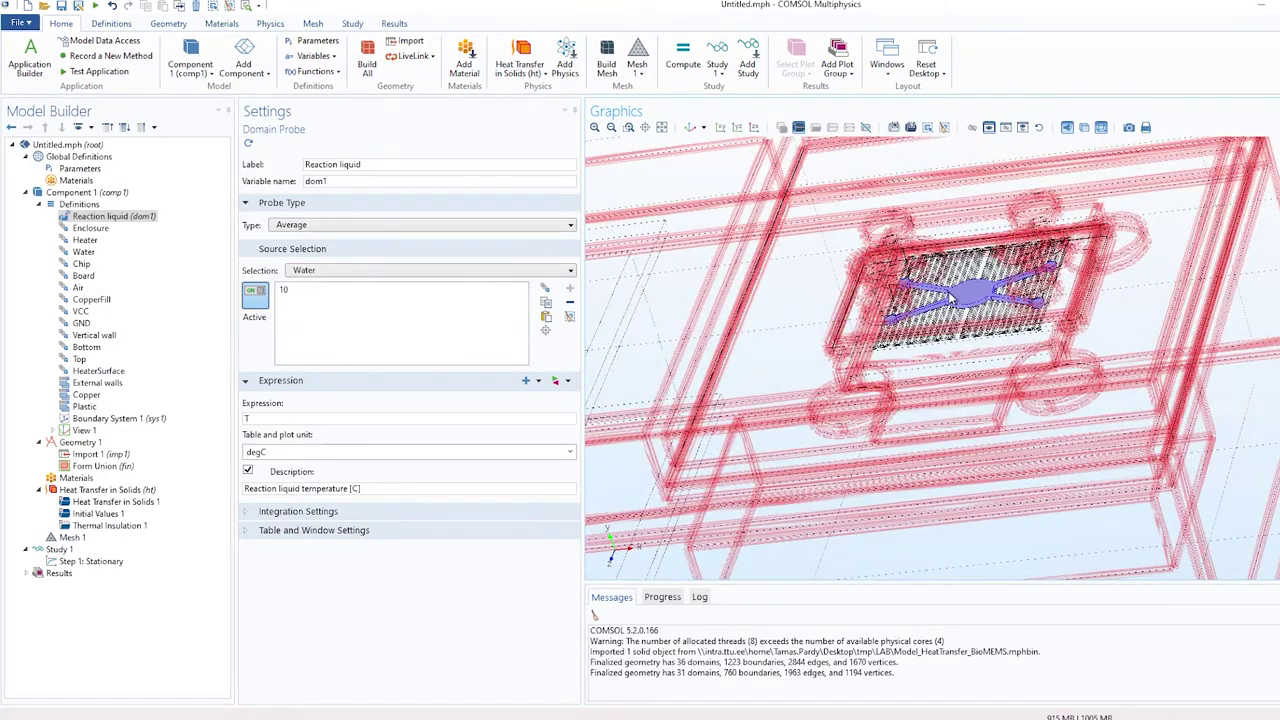
scroll(995, 256, down, 3)
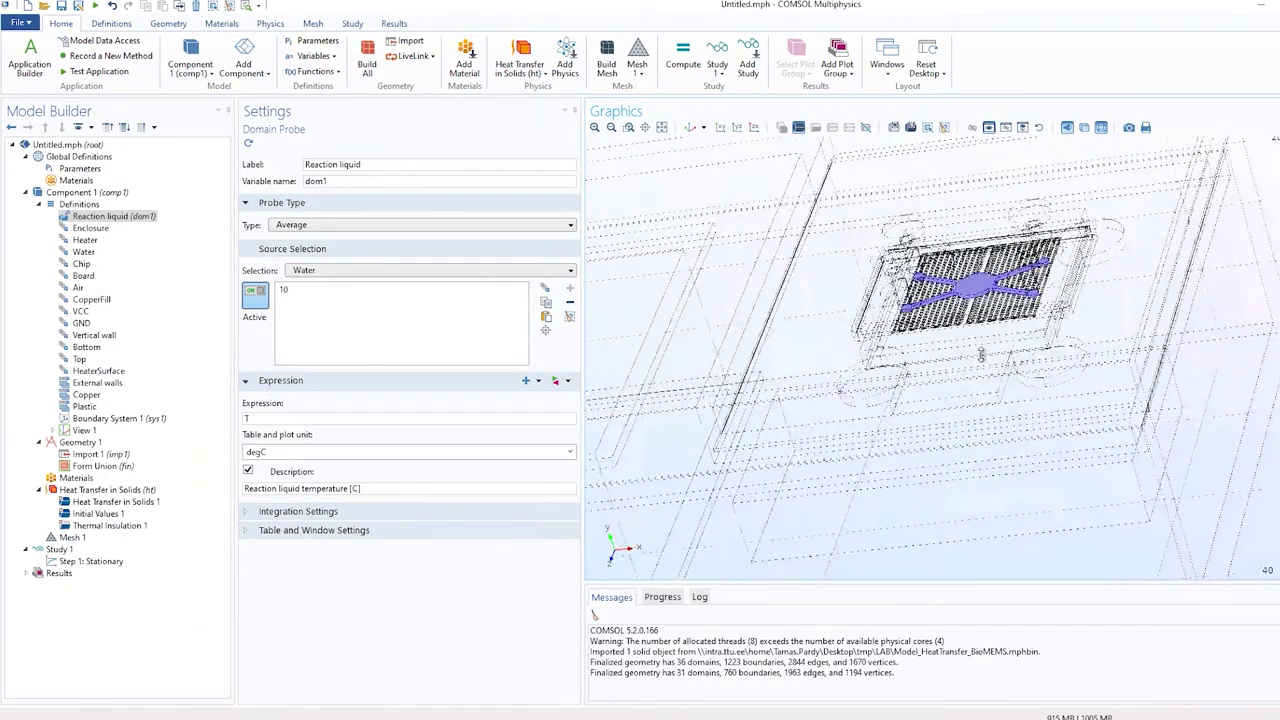
drag(1243, 262, 1228, 452)
scroll(915, 203, up, 5)
scroll(944, 348, up, 5)
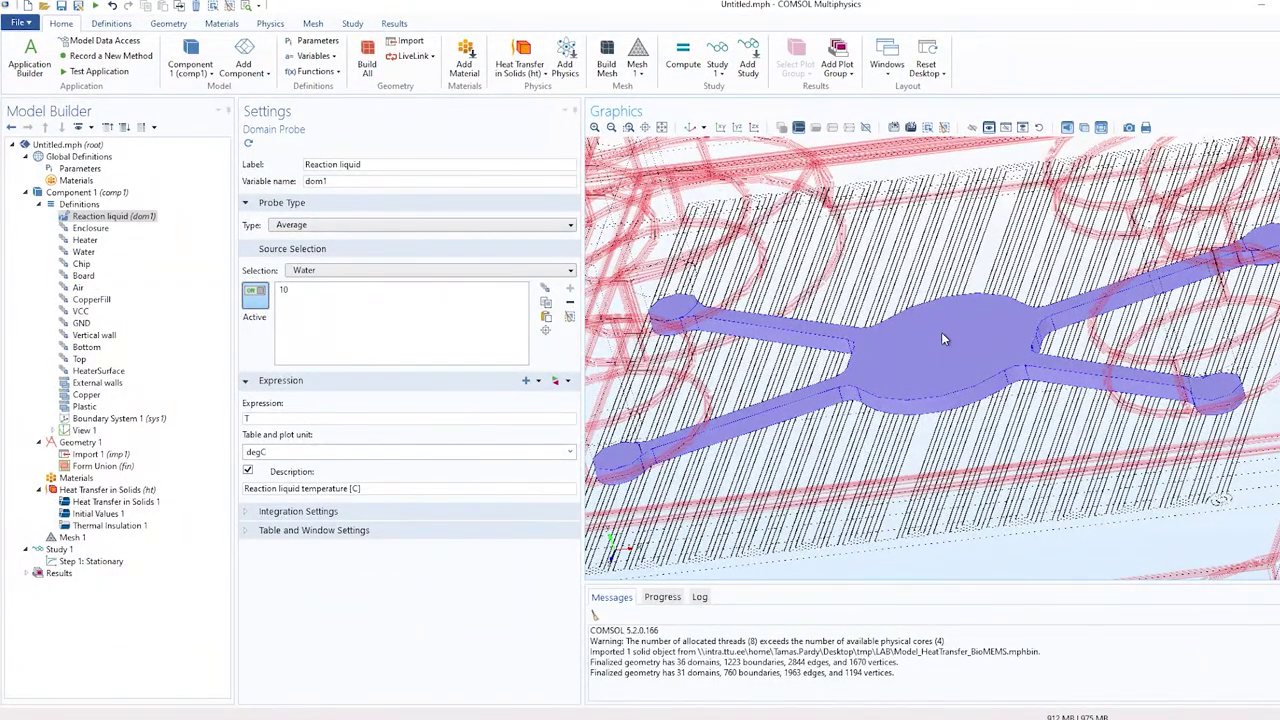
scroll(941, 338, down, 10)
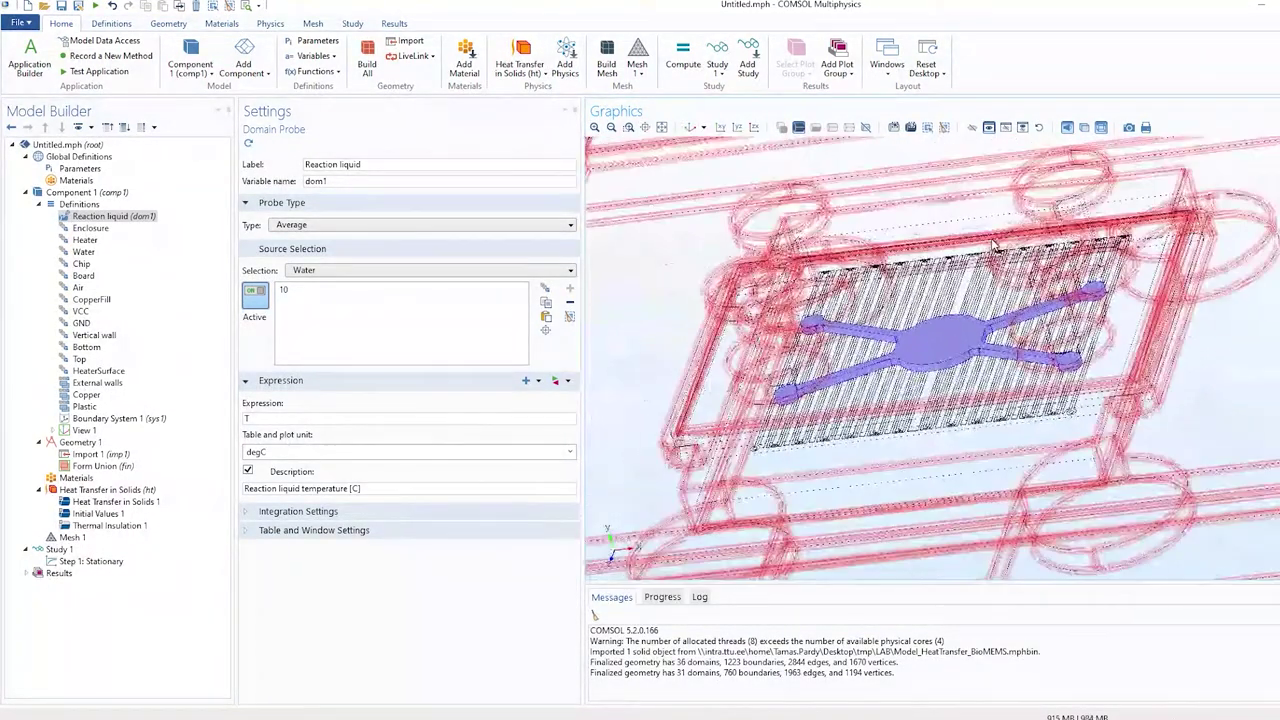
scroll(962, 475, down, 6)
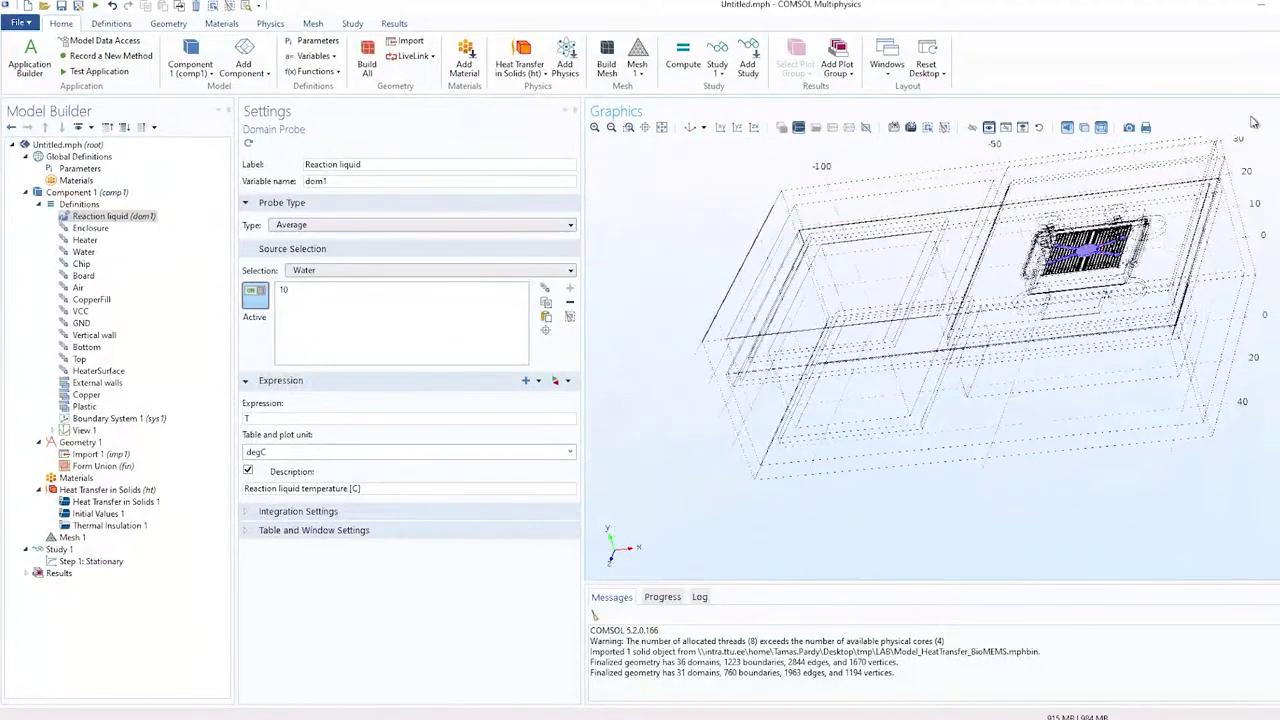
click(845, 8)
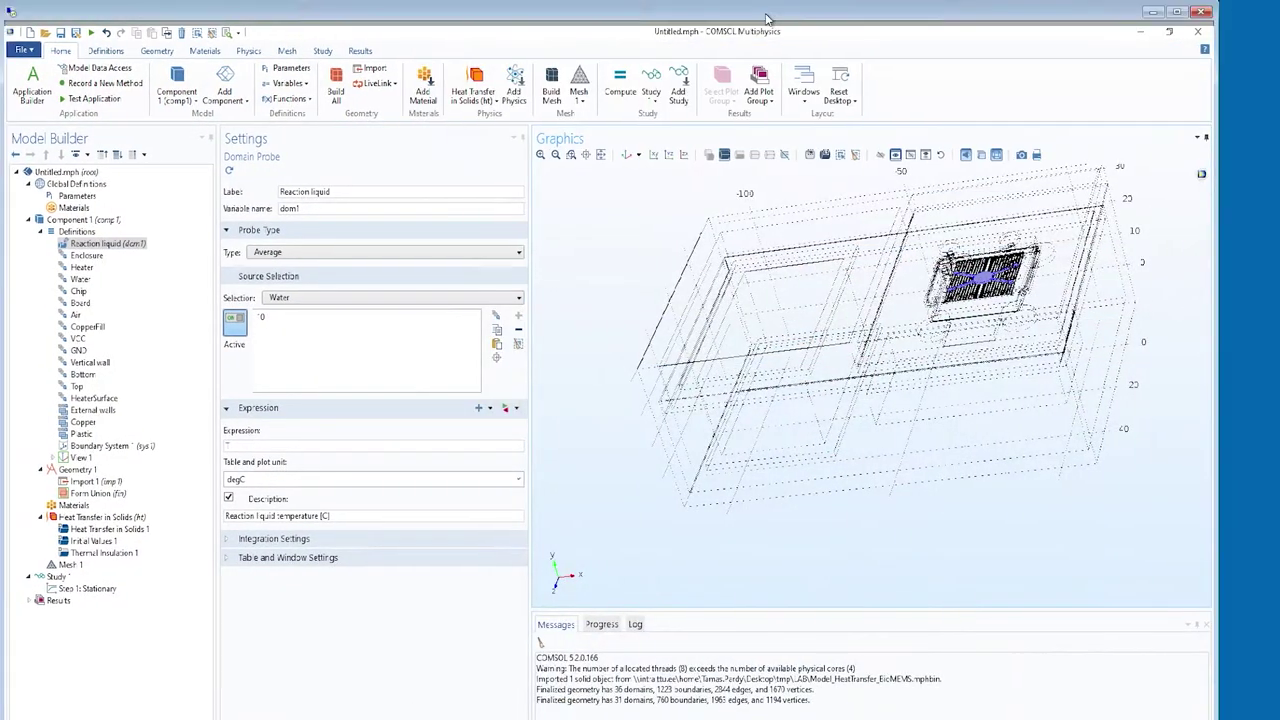
double_click(766, 12)
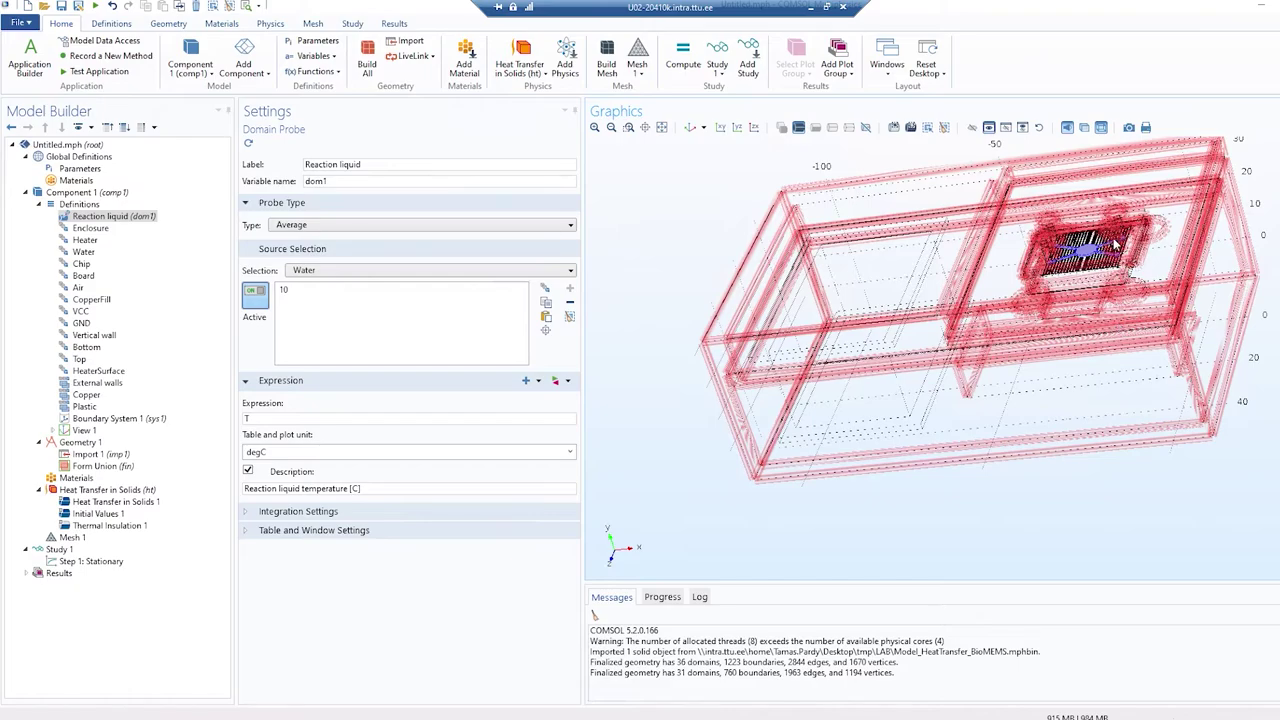
drag(1050, 330, 1078, 160)
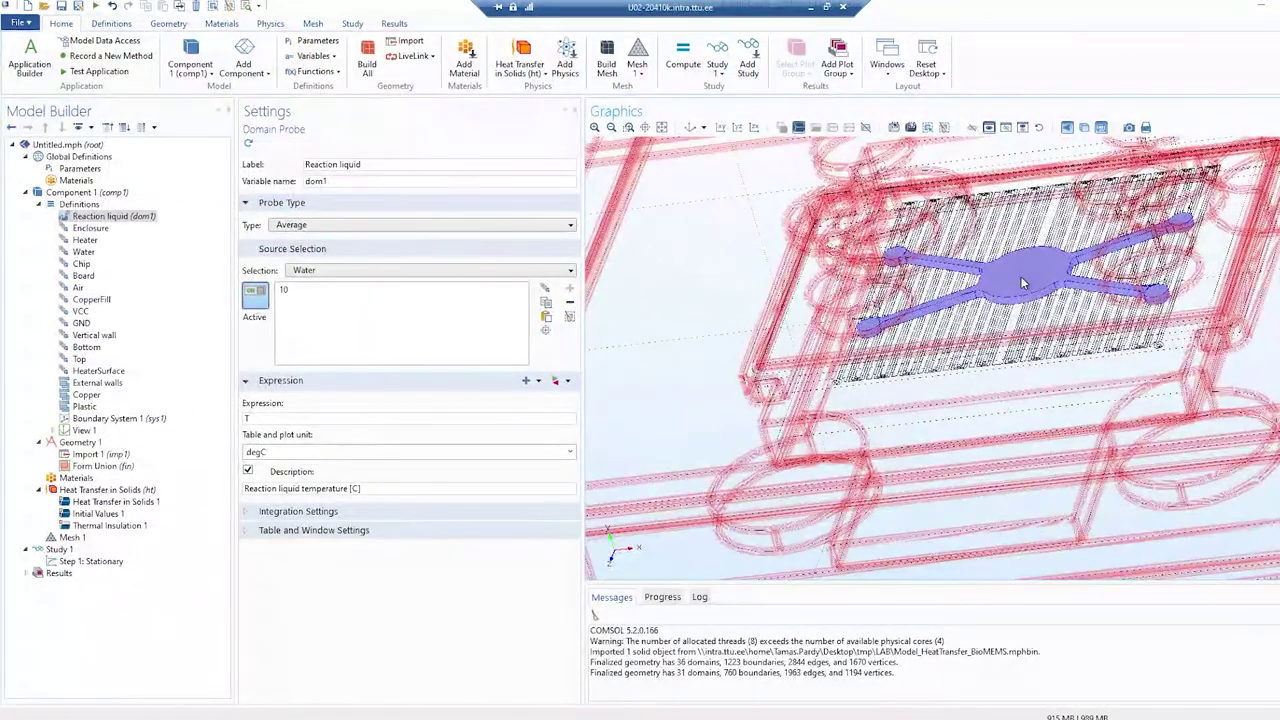
drag(914, 205, 928, 240)
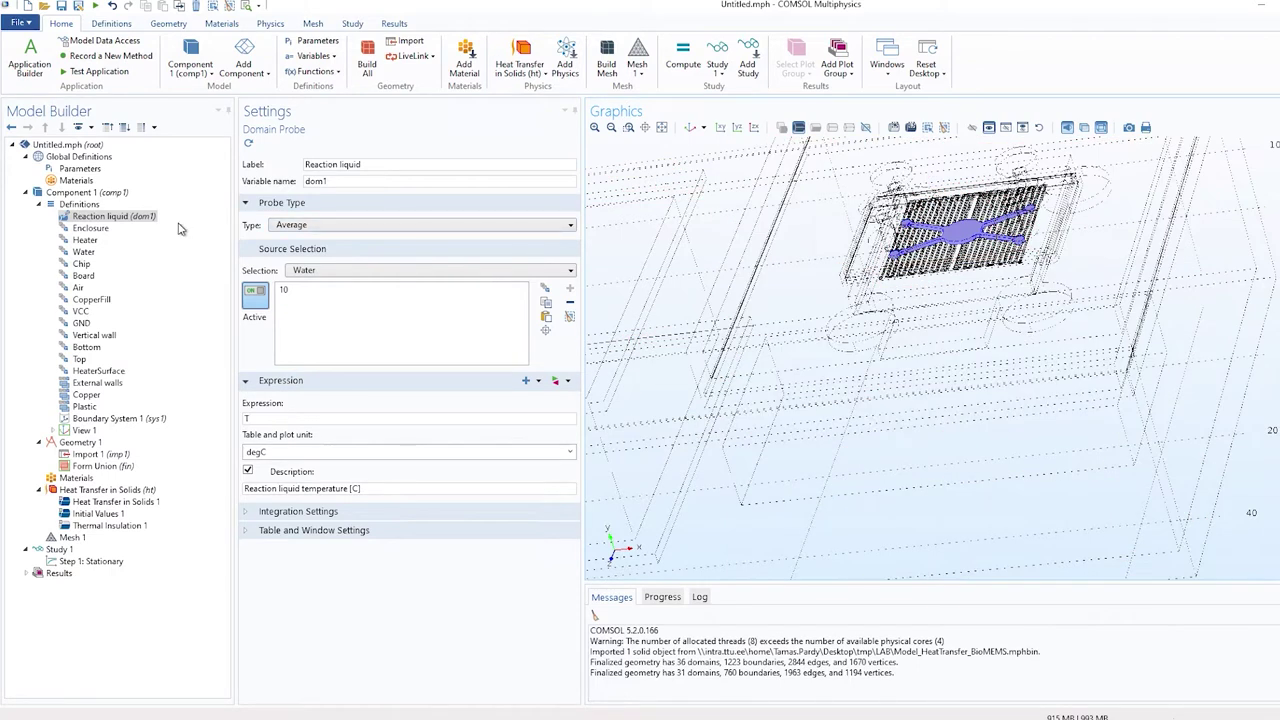
Add a Domain Point Probe at coordinates (-19, 25.87, 22.59) mm.
right_click(80, 205)
mouse_move(122, 283)
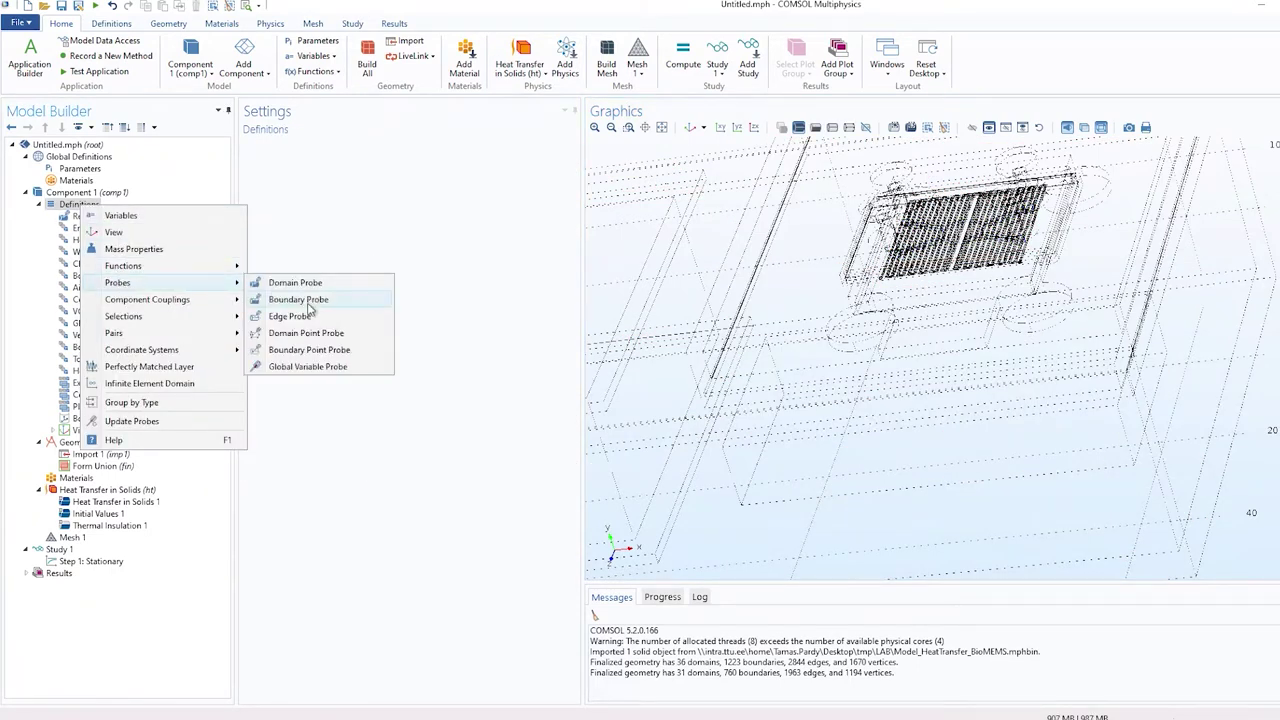
click(302, 333)
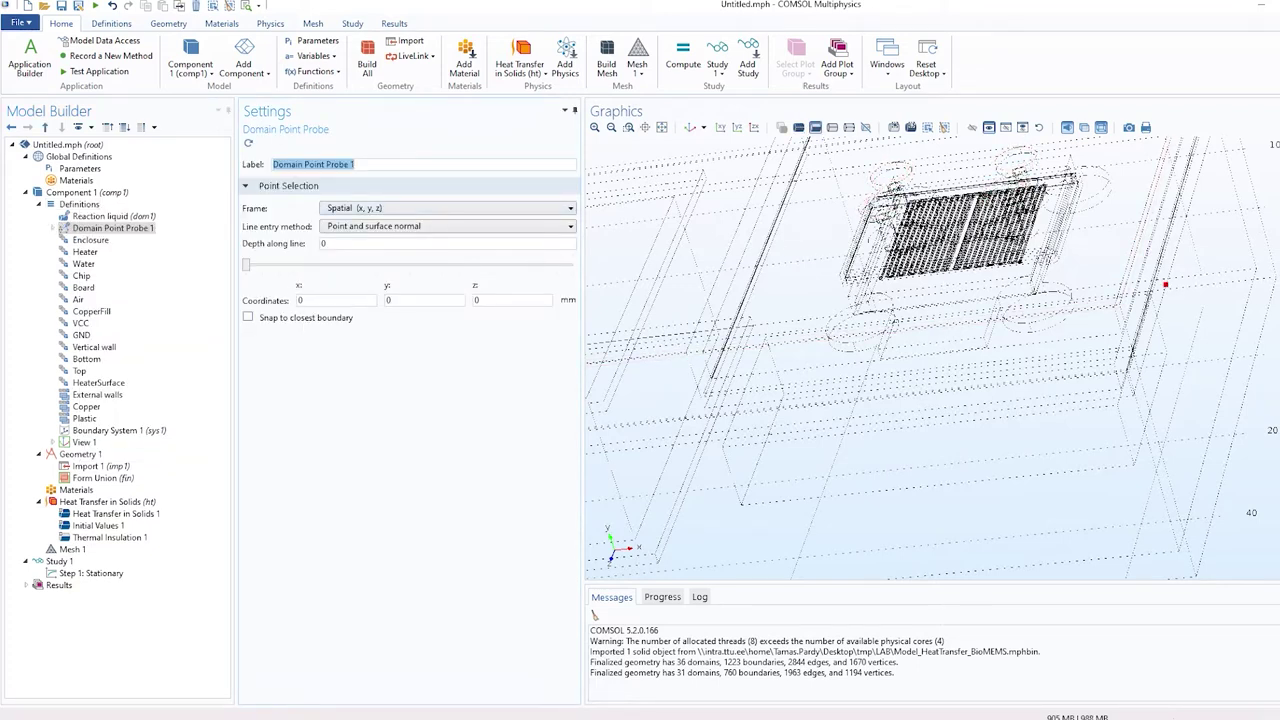
click(298, 300)
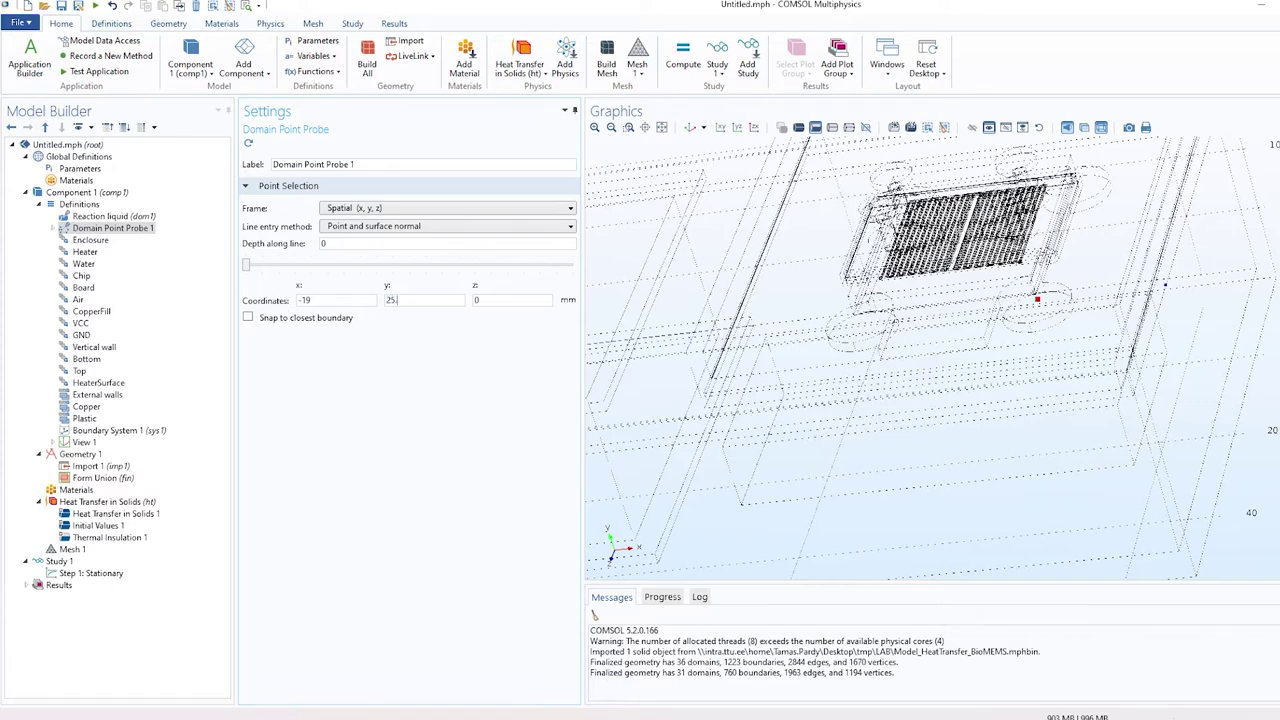
Orbit and zoom the Graphics view to inspect the probe point on the heater array.
scroll(1007, 323, up, 5)
scroll(1007, 323, down, 5)
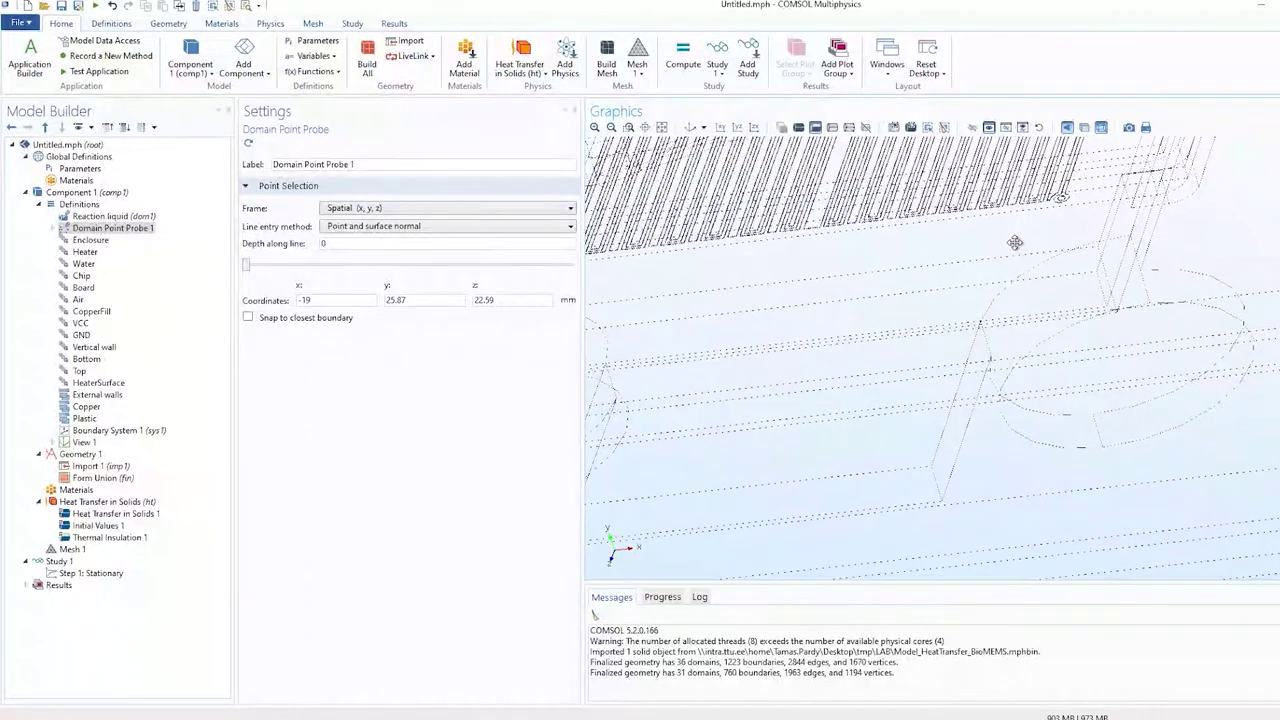
scroll(1007, 323, down, 5)
drag(930, 340, 878, 357)
drag(1162, 441, 1058, 390)
scroll(940, 378, up, 5)
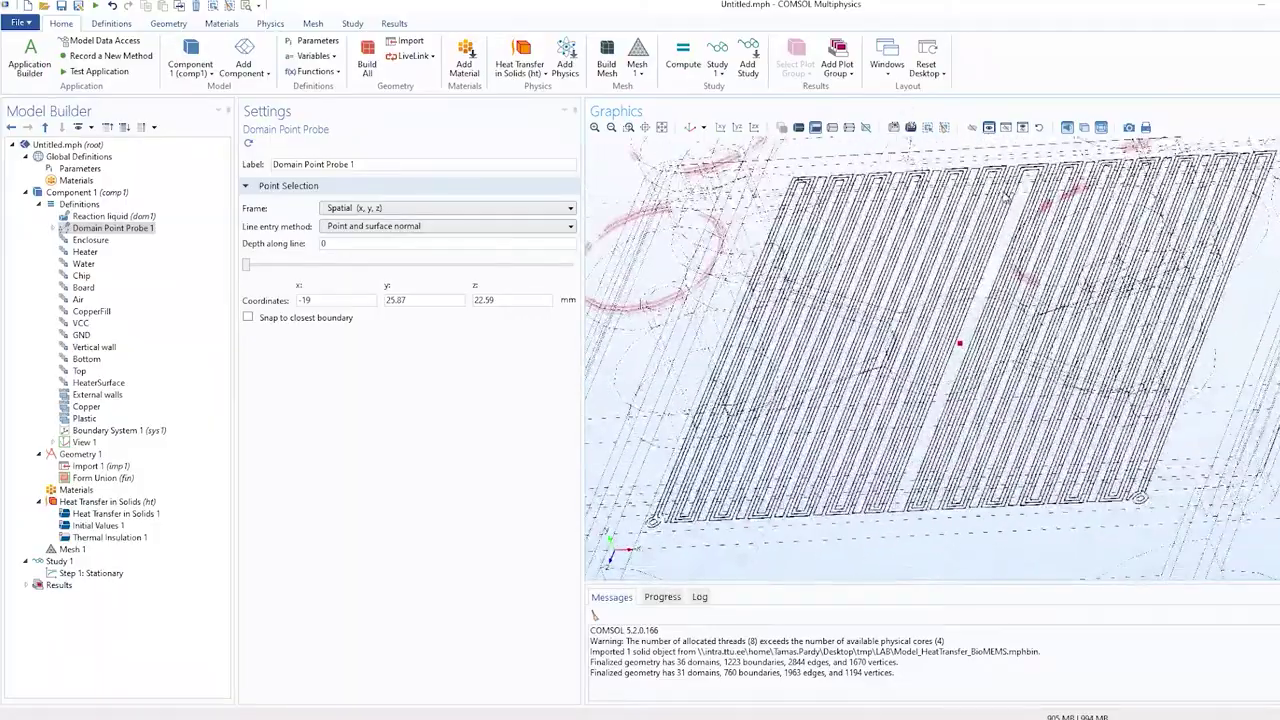
scroll(940, 378, down, 3)
drag(940, 378, 911, 392)
scroll(911, 392, up, 2)
scroll(911, 392, up, 4)
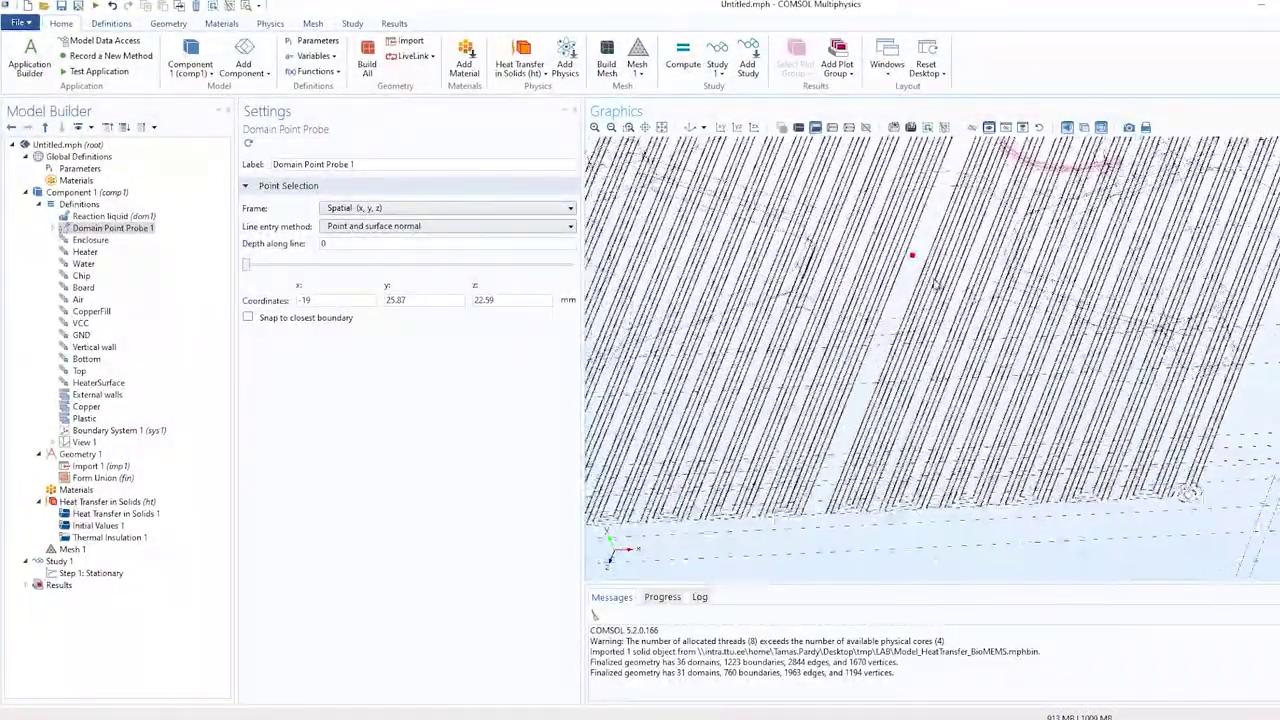
scroll(921, 405, down, 2)
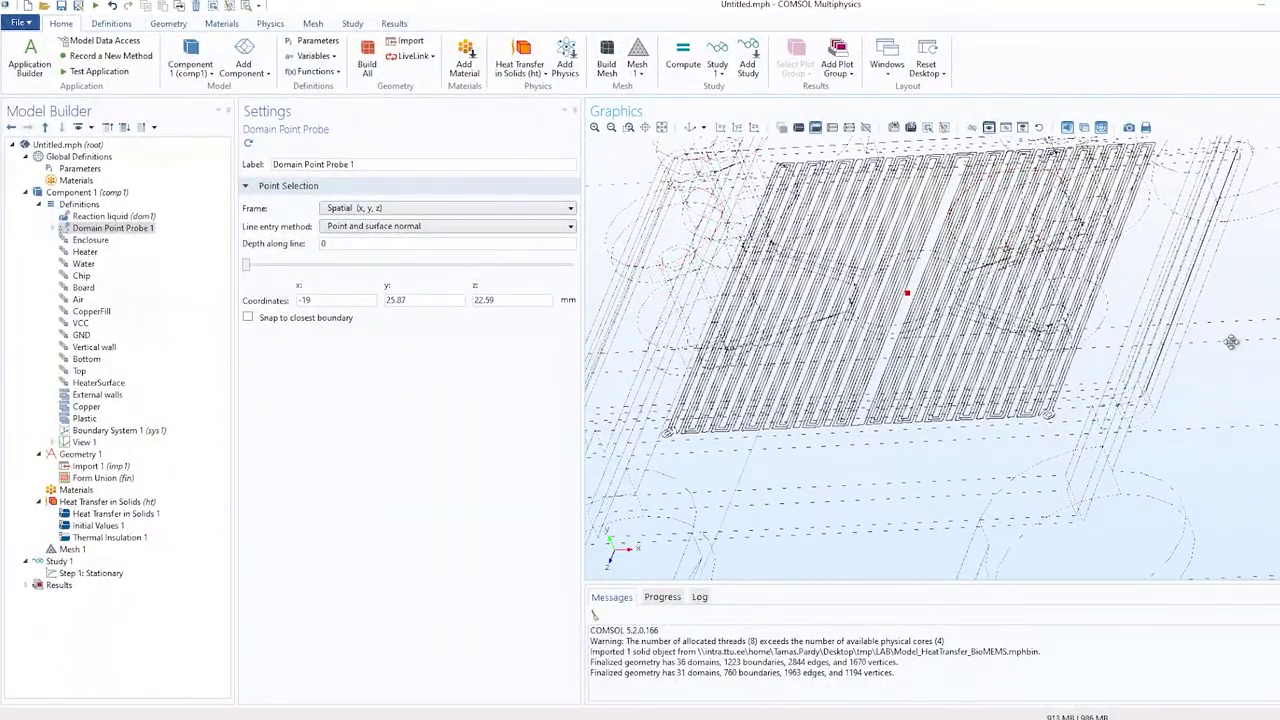
scroll(1262, 548, down, 3)
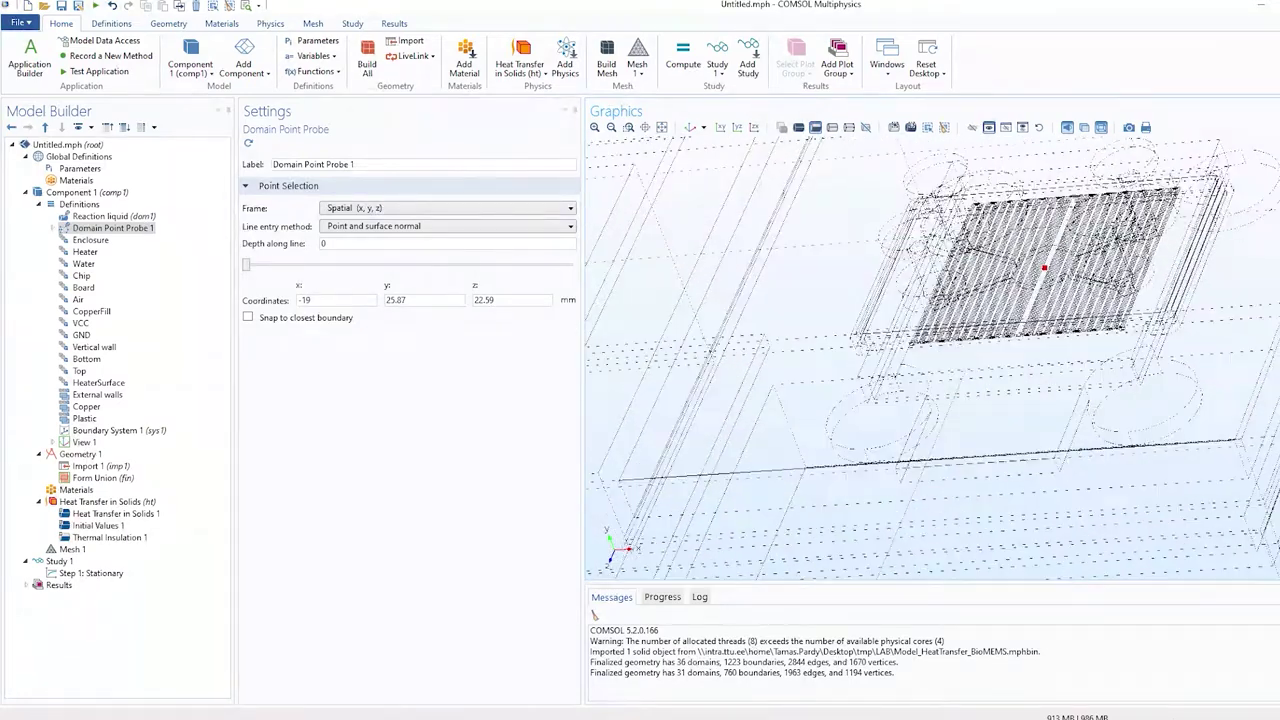
drag(1265, 545, 1273, 464)
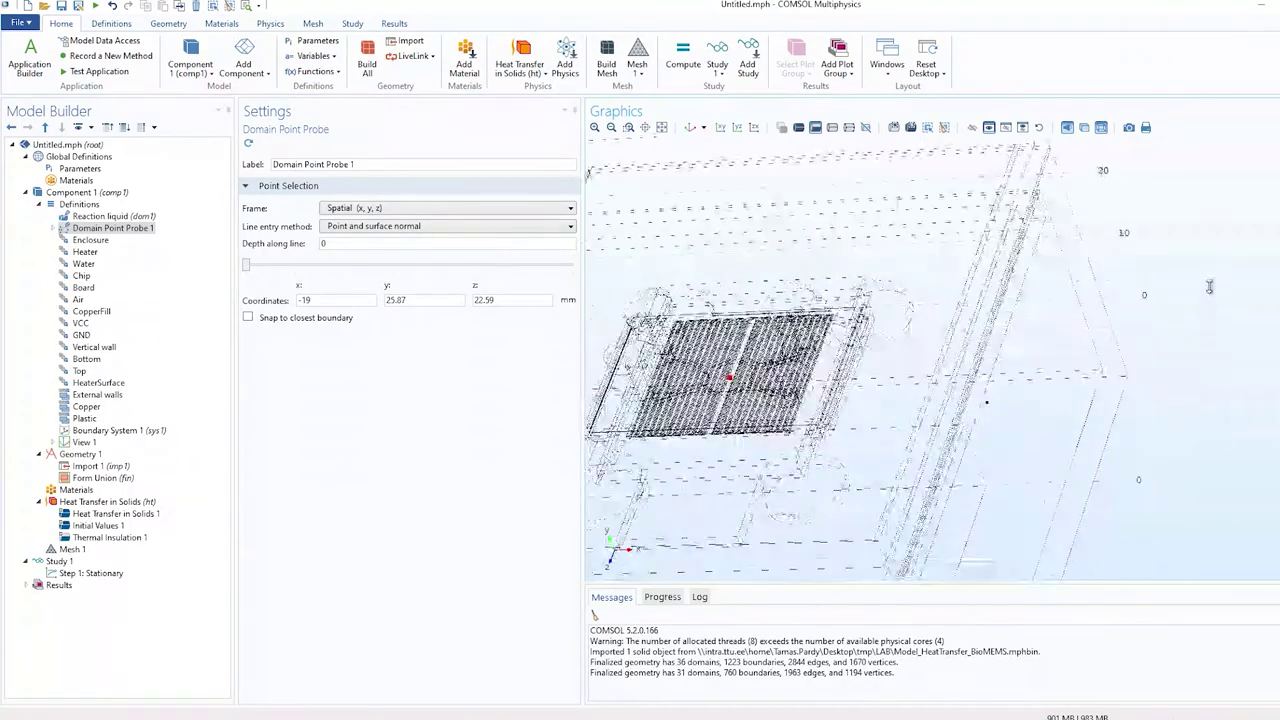
drag(1258, 380, 1055, 440)
scroll(1200, 400, down, 3)
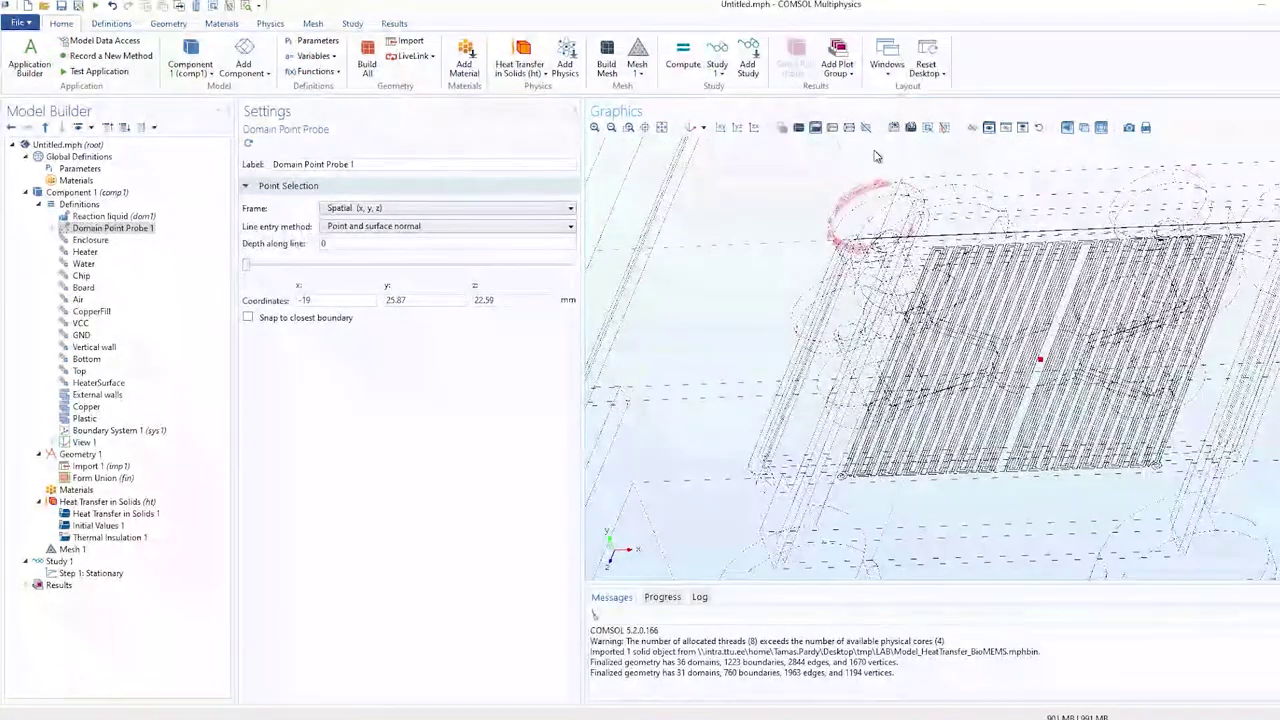
scroll(876, 156, down, 5)
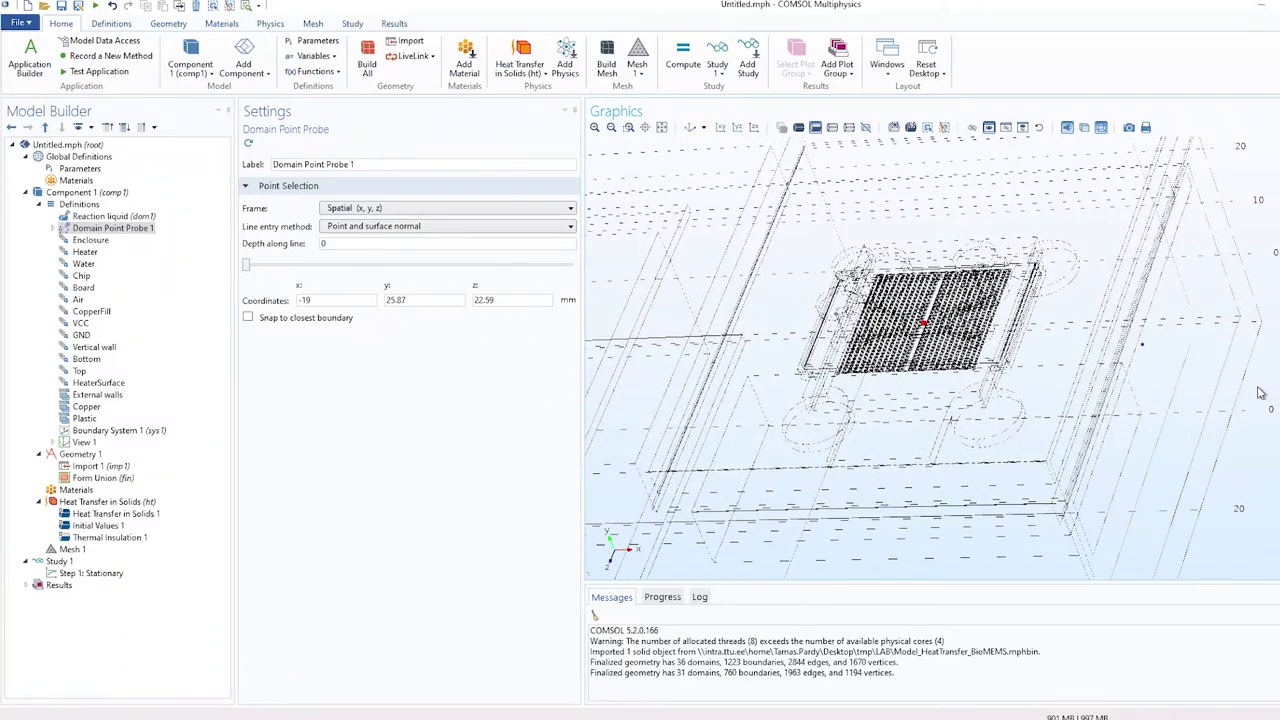
Move Domain Point Probe 1's z coordinate to 22.6 mm.
click(58, 231)
click(54, 229)
click(80, 241)
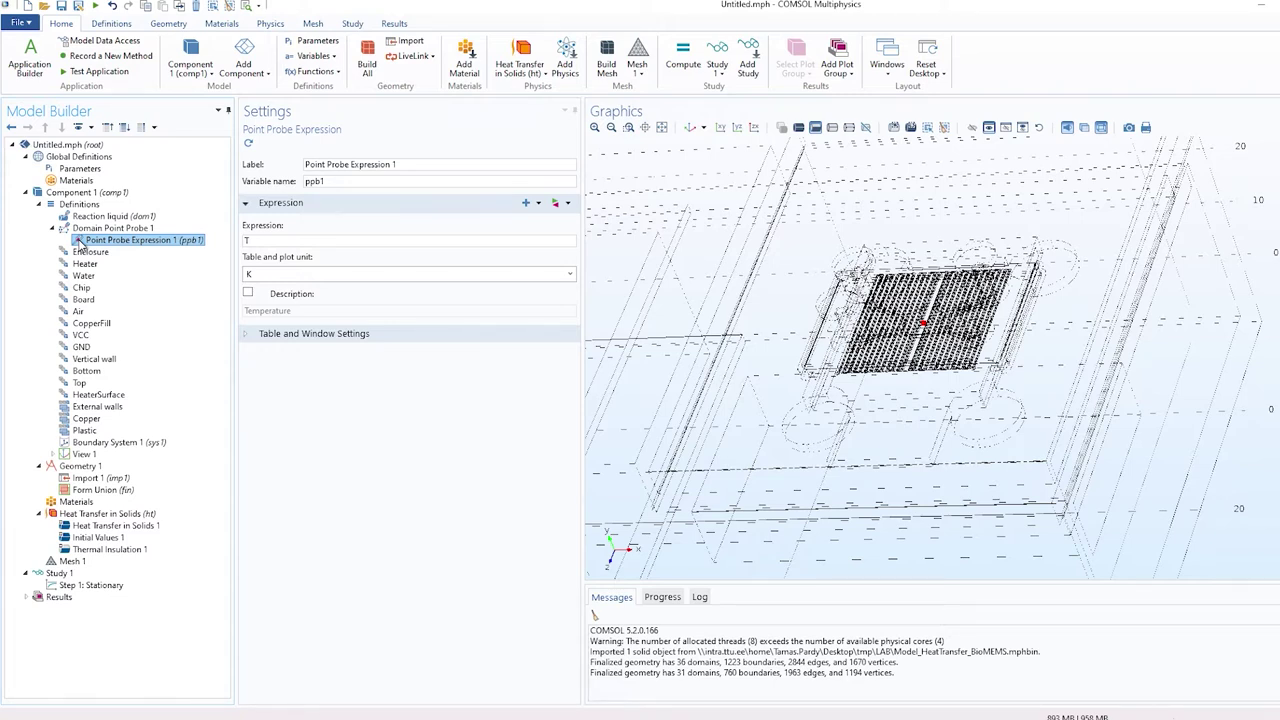
click(110, 228)
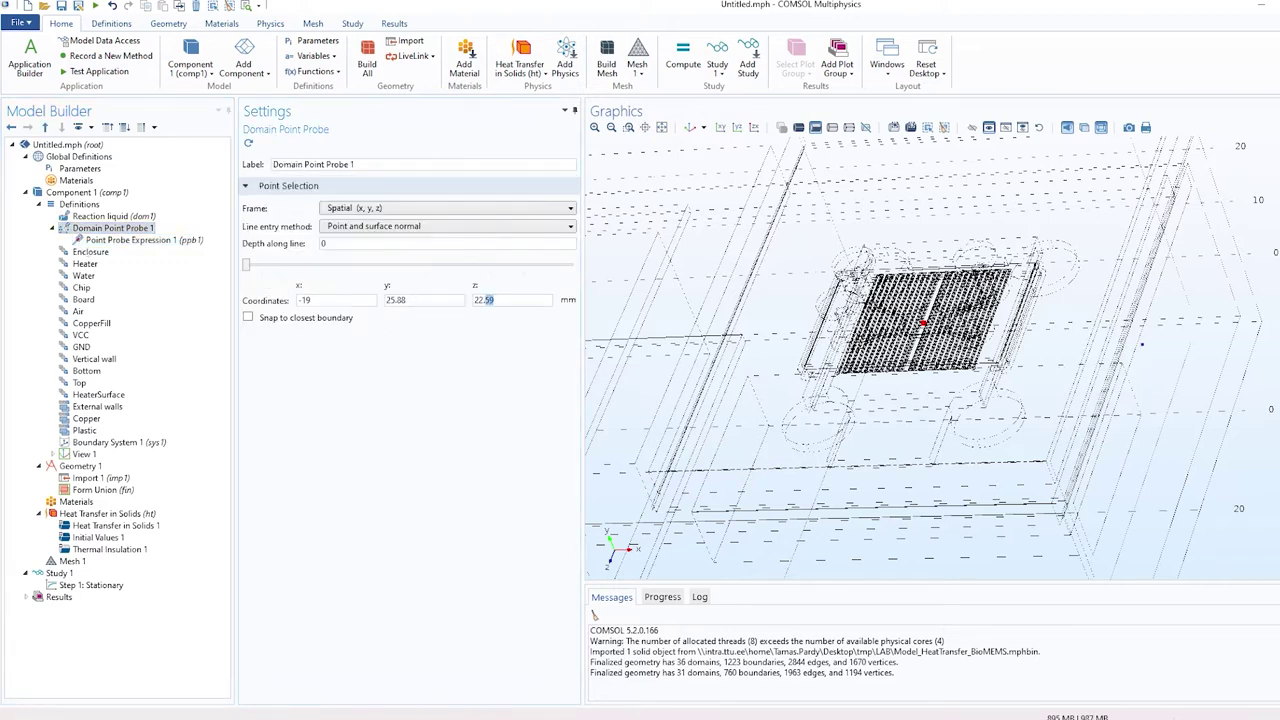
text(6)
click(362, 312)
Label the probe expression Thermistor, in degC, described as Thermistor Temperature.
click(140, 240)
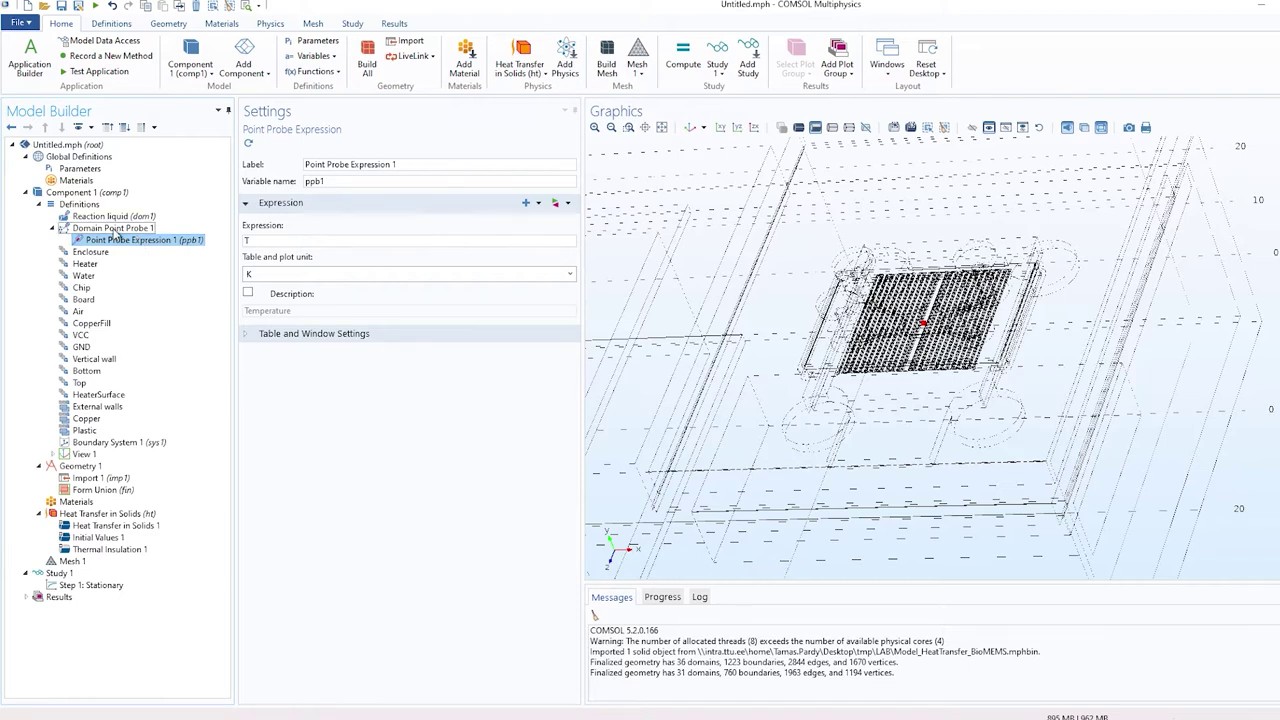
click(274, 274)
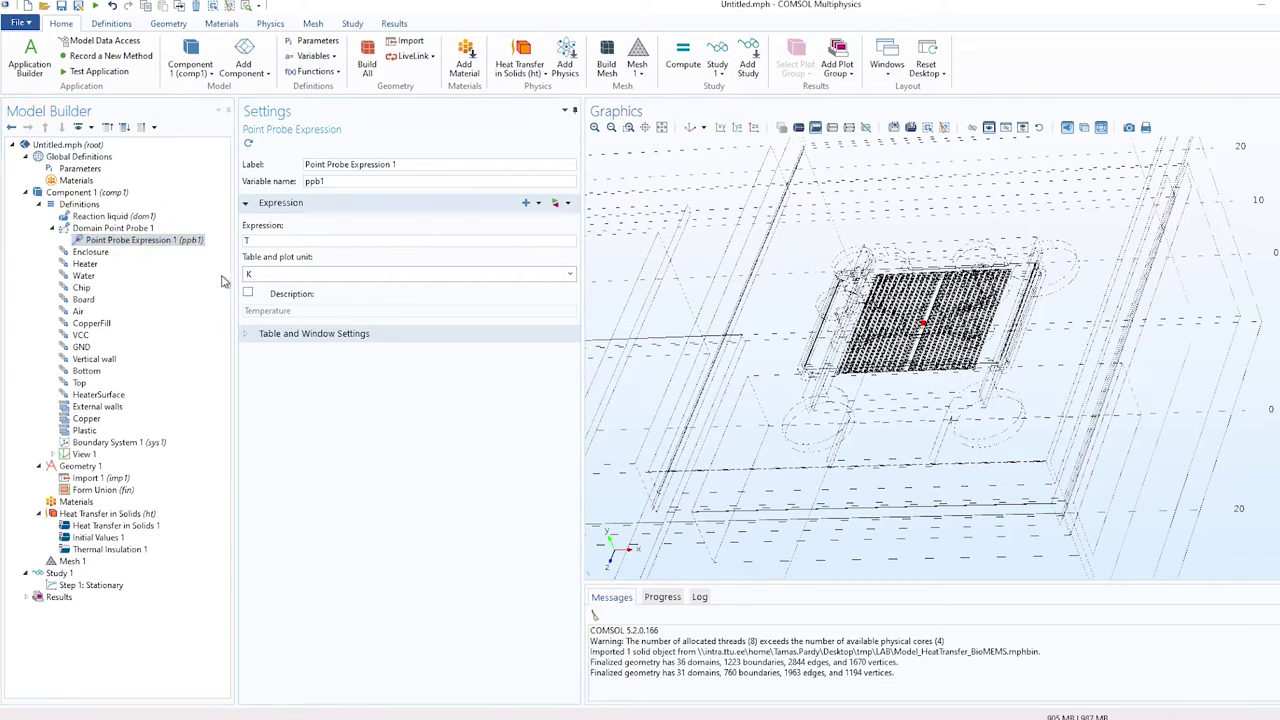
key(ctrl+a)
text(deg)
key(ctrl+a)
text(Thermistor)
key(ctrl+a)
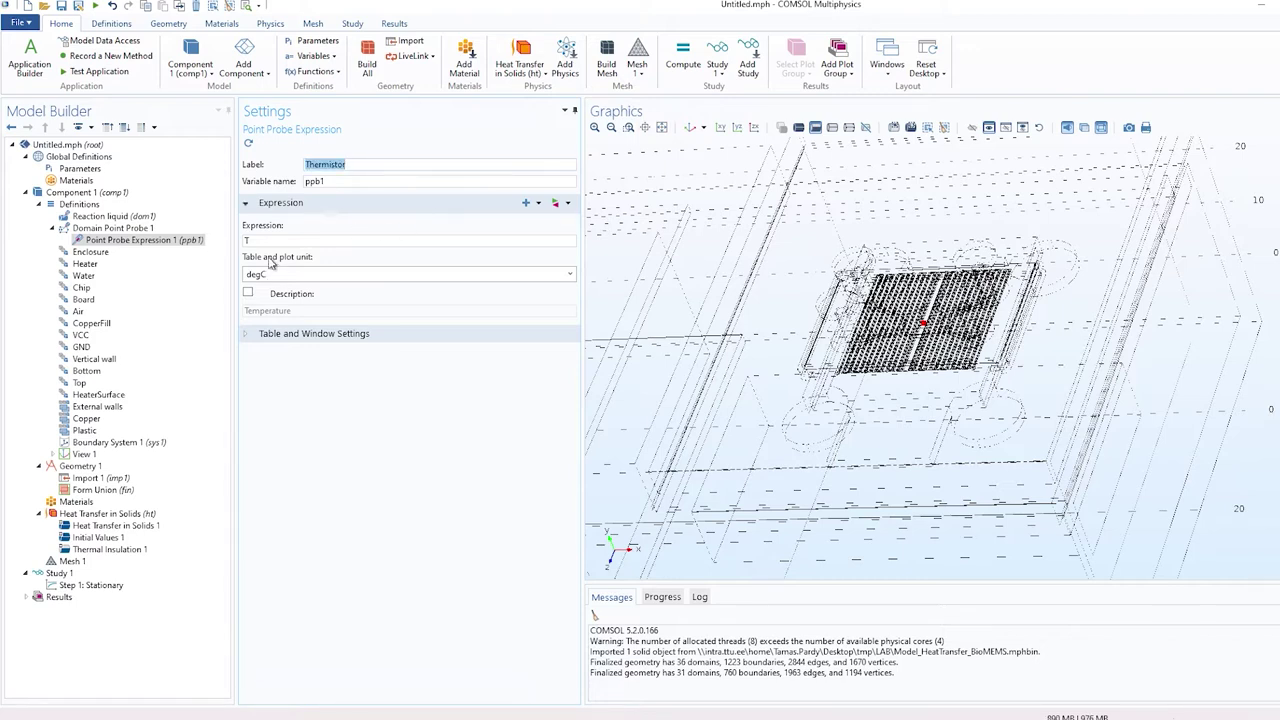
click(248, 292)
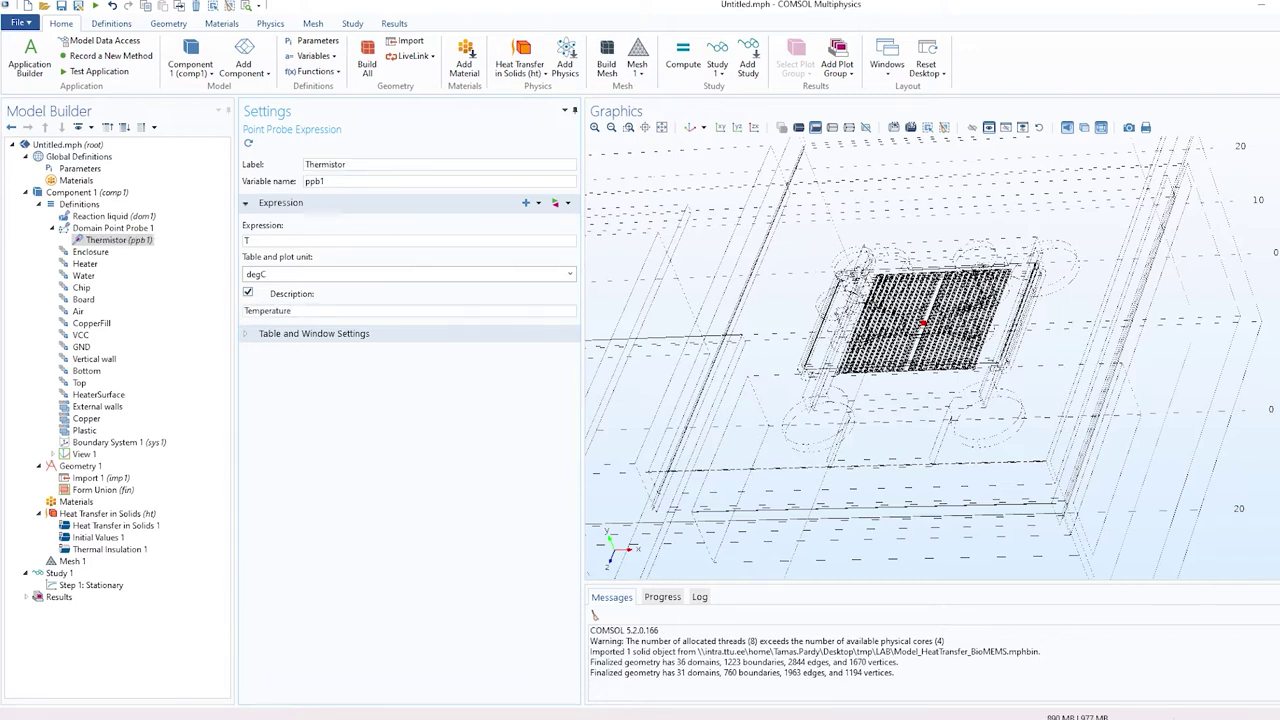
click(245, 311)
text(Thermistor)
Add built-in Copper from the material library to Component 1, restricted to the Copper selection.
right_click(113, 500)
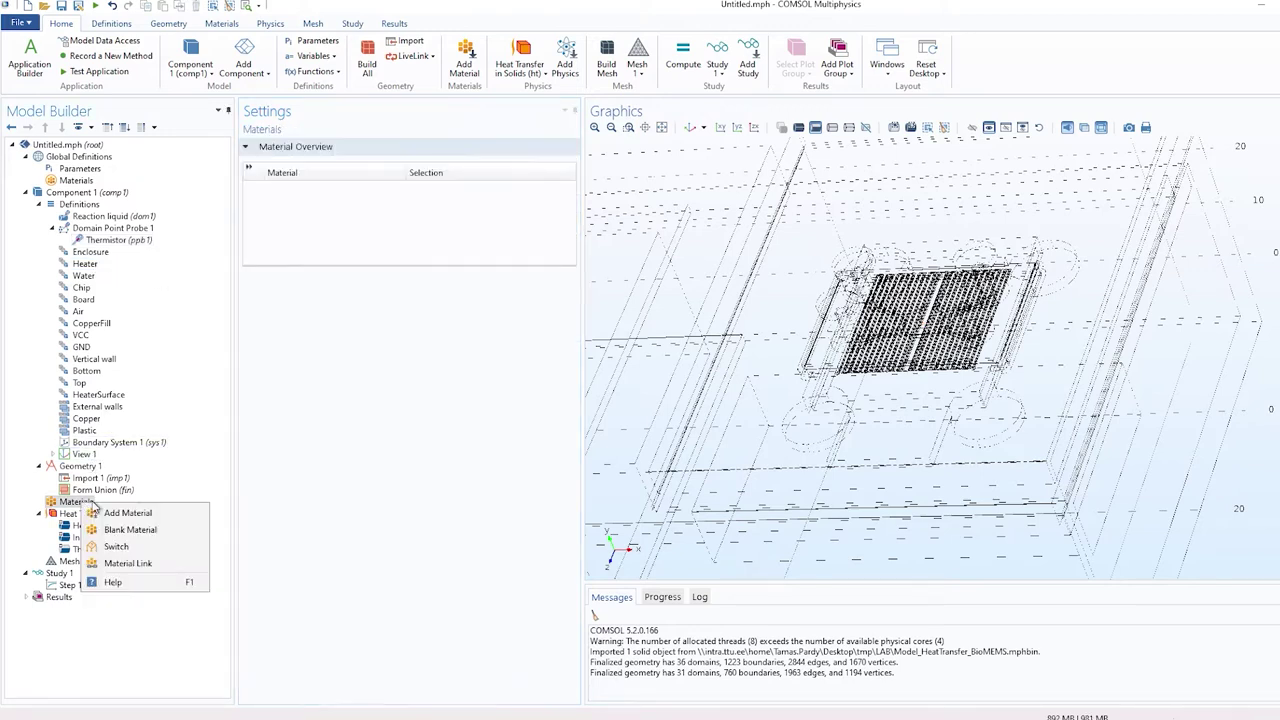
click(125, 512)
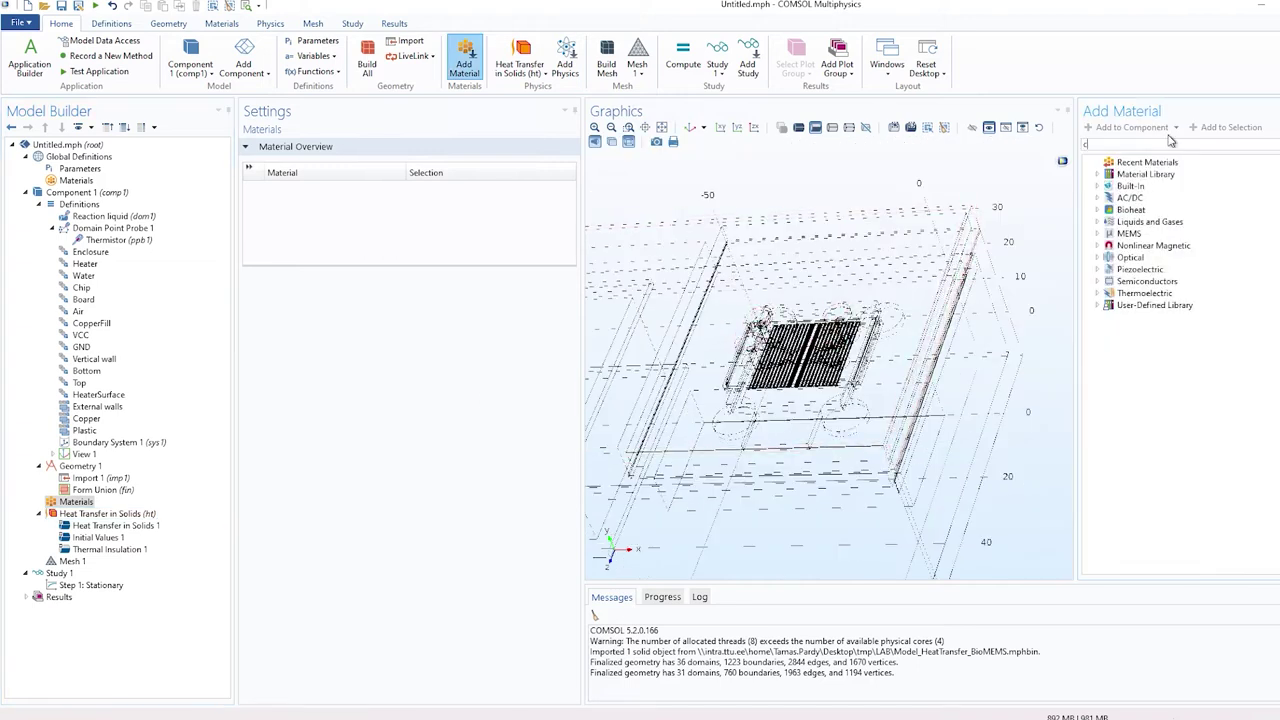
text(copper)
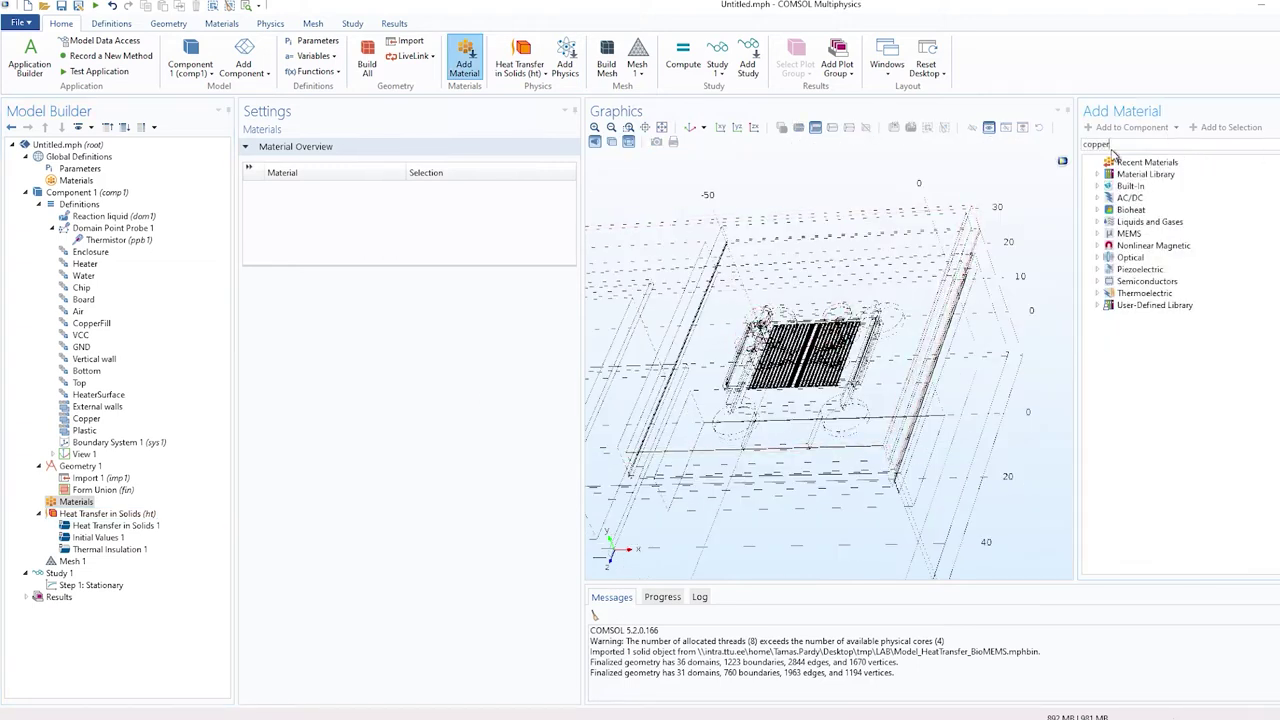
key(Return)
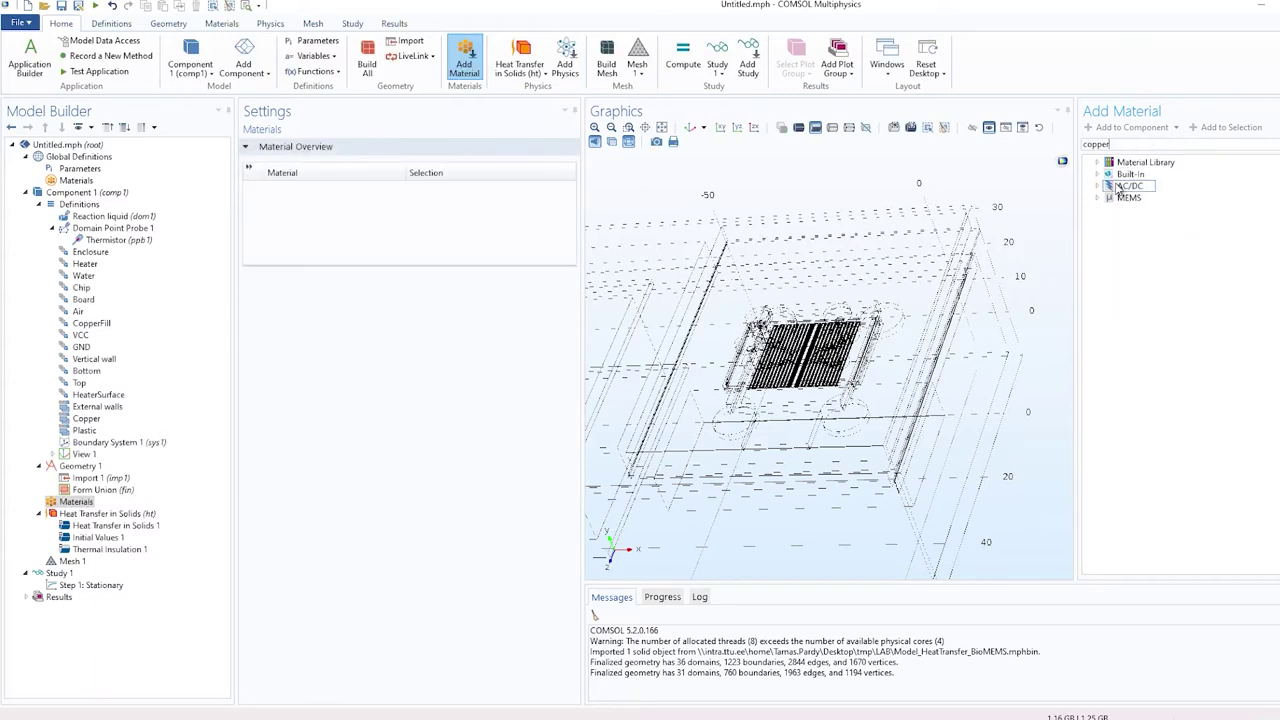
click(1098, 175)
right_click(1136, 198)
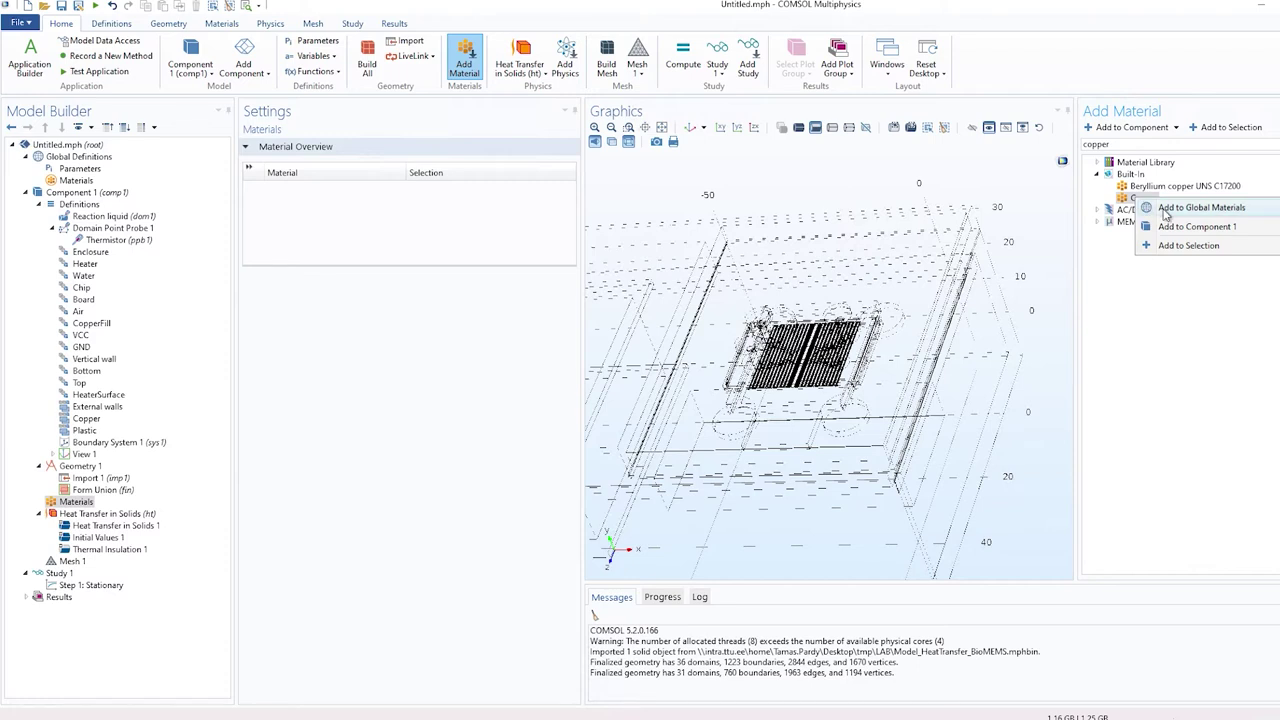
click(1175, 226)
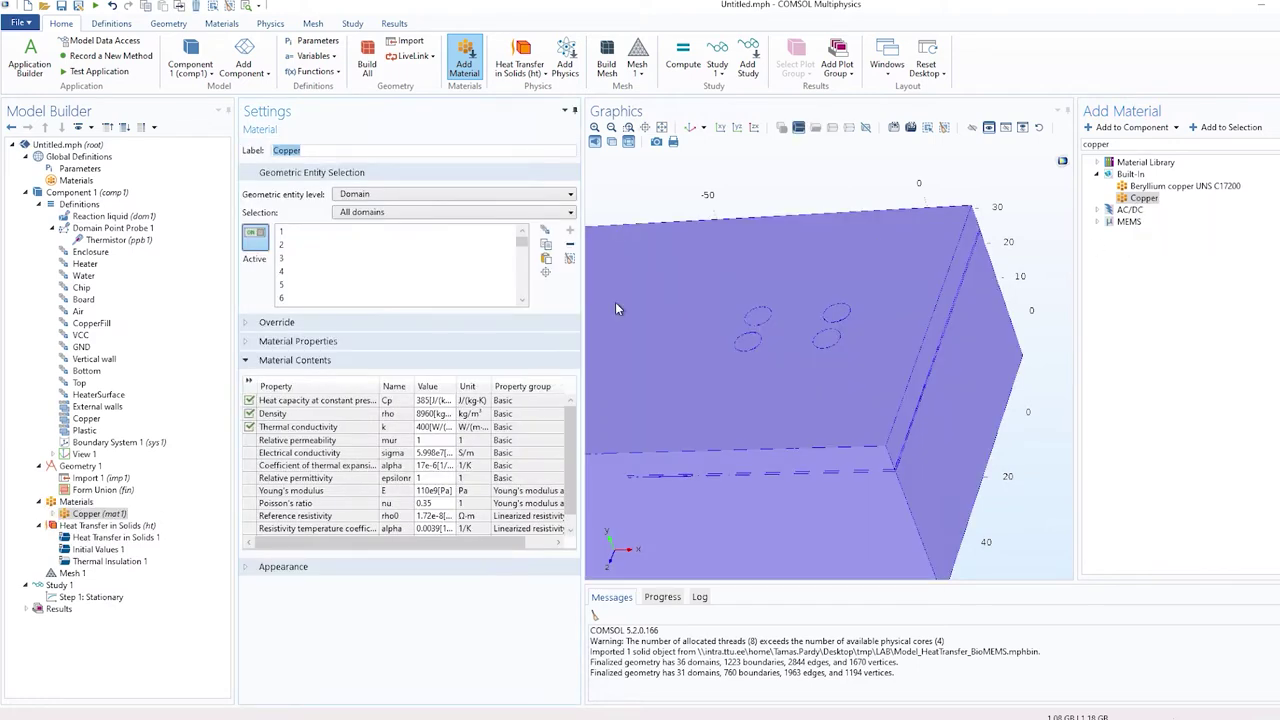
click(355, 214)
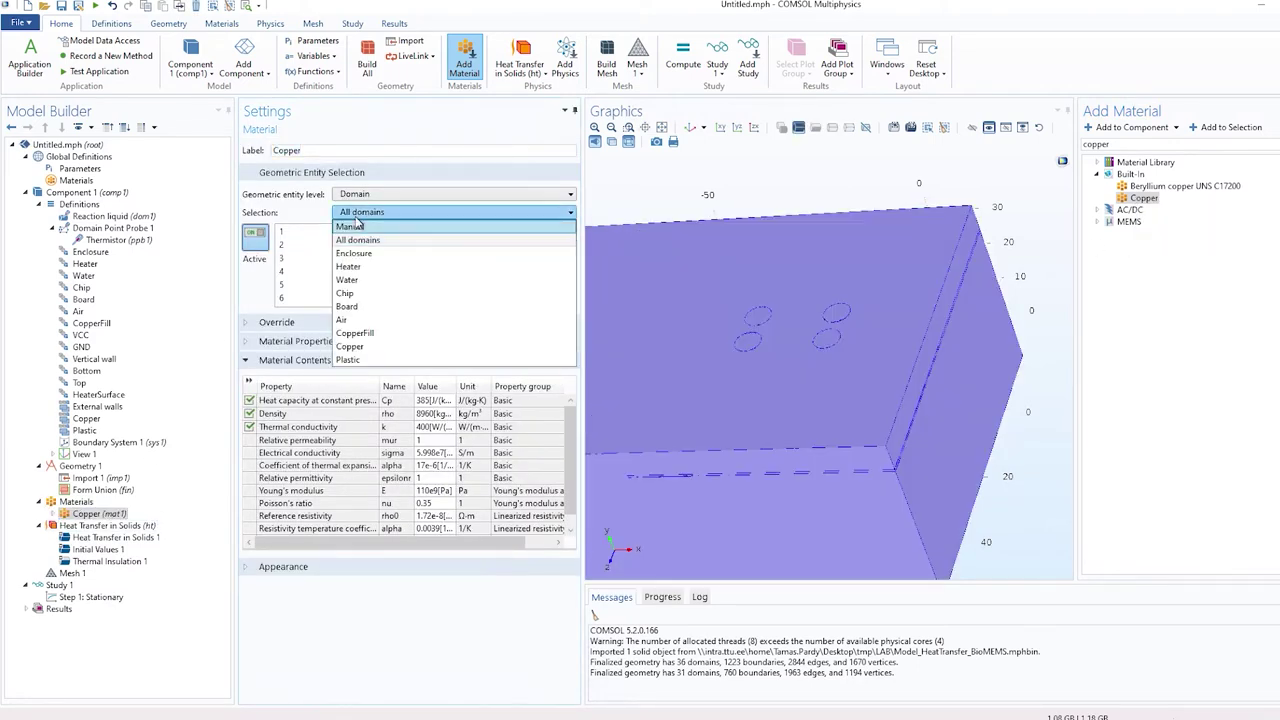
click(350, 346)
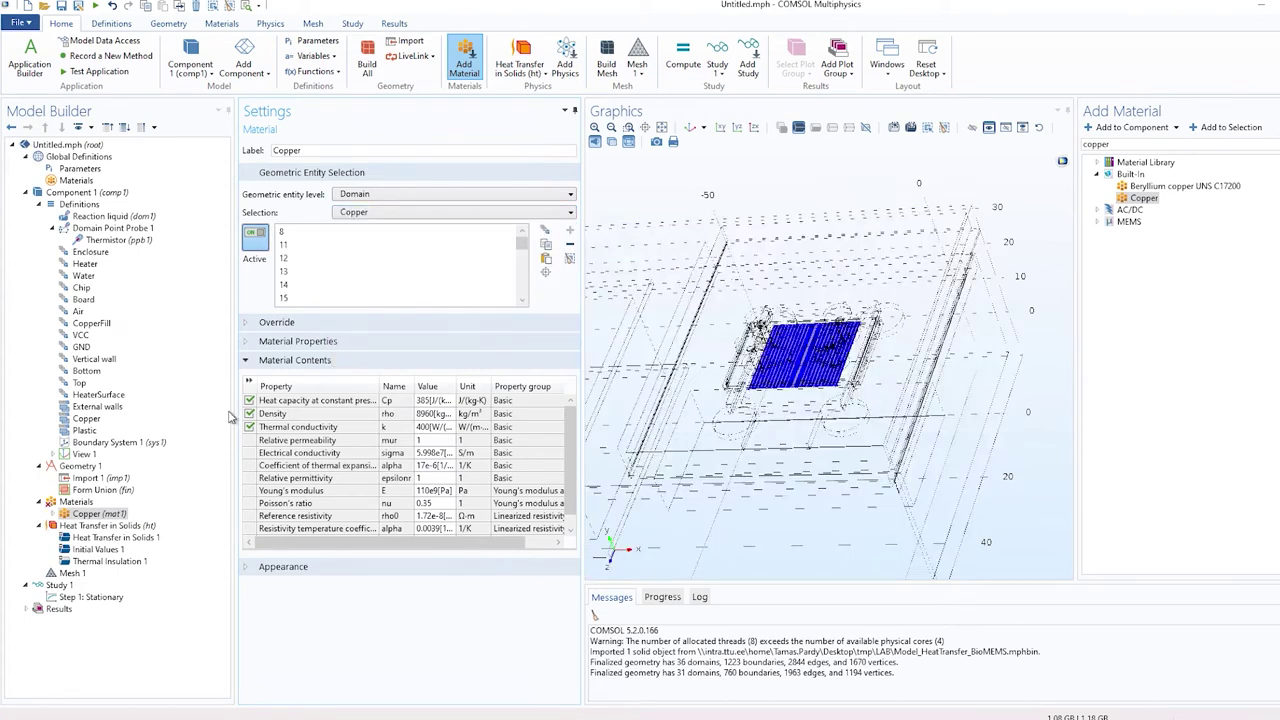
right_click(80, 503)
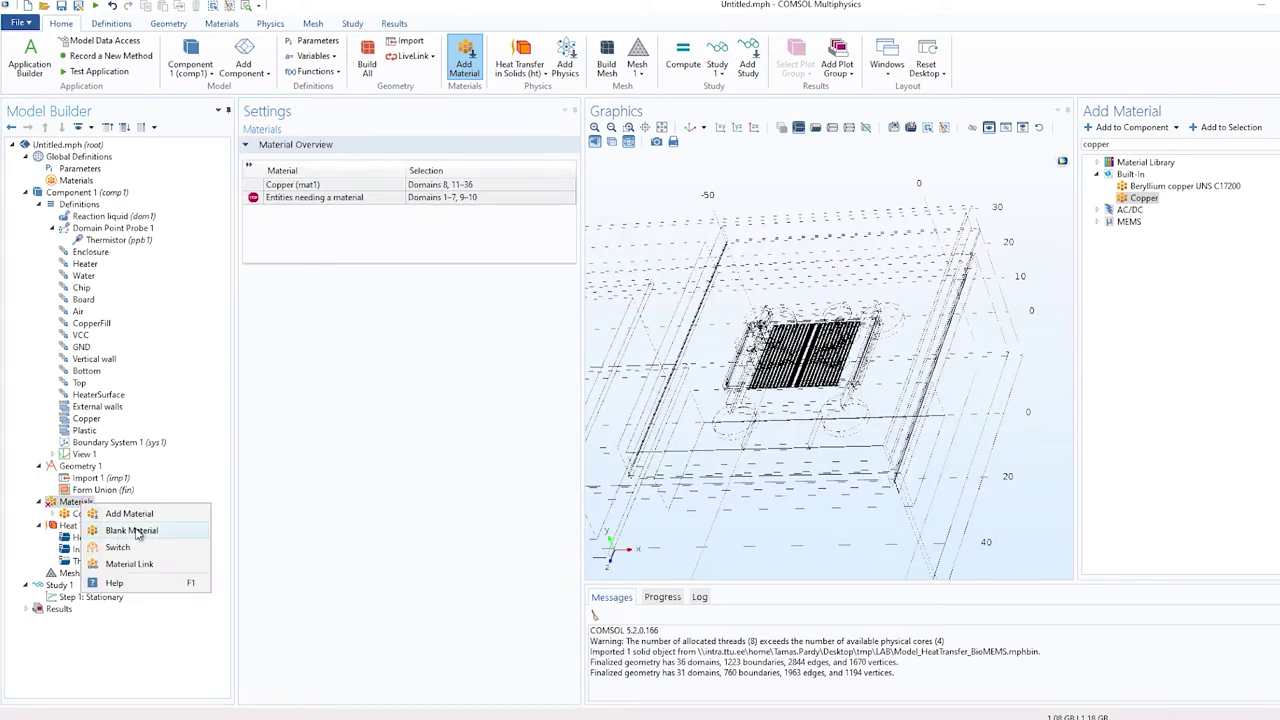
Search the material library for FR, add FR4 (Circuit Board) and assign it to the Board domain.
click(135, 515)
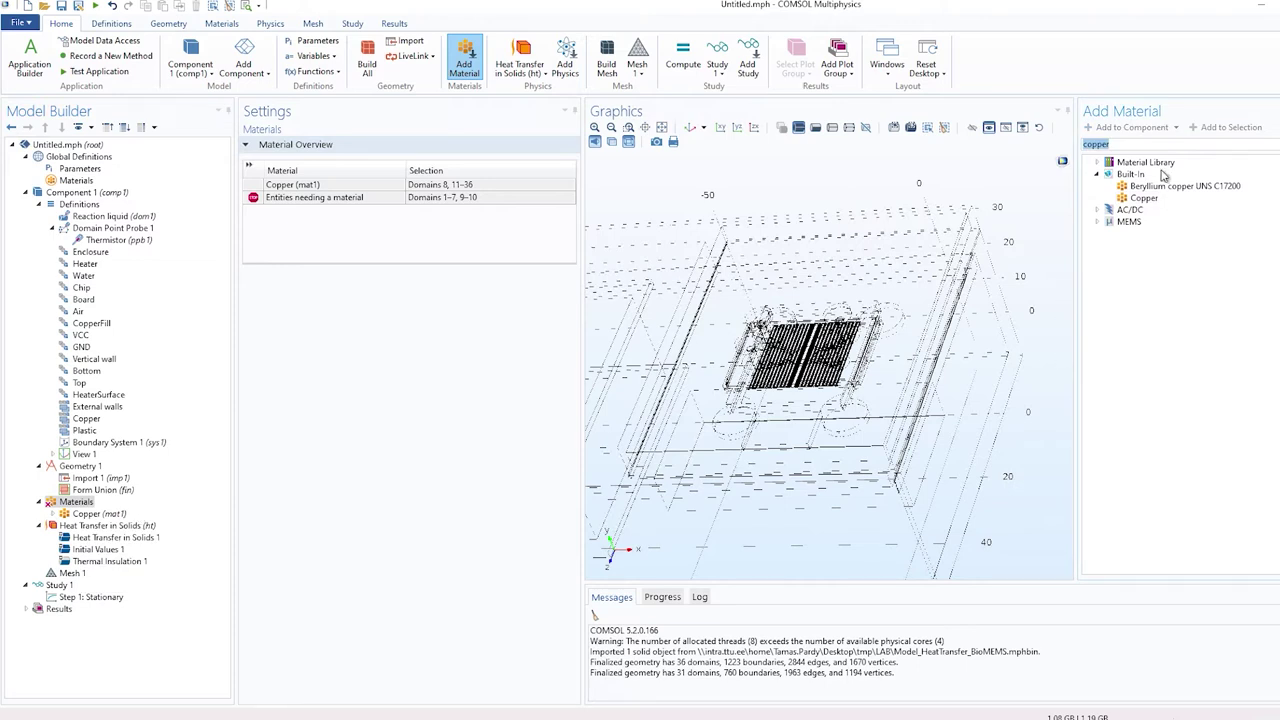
text(FR)
key(Return)
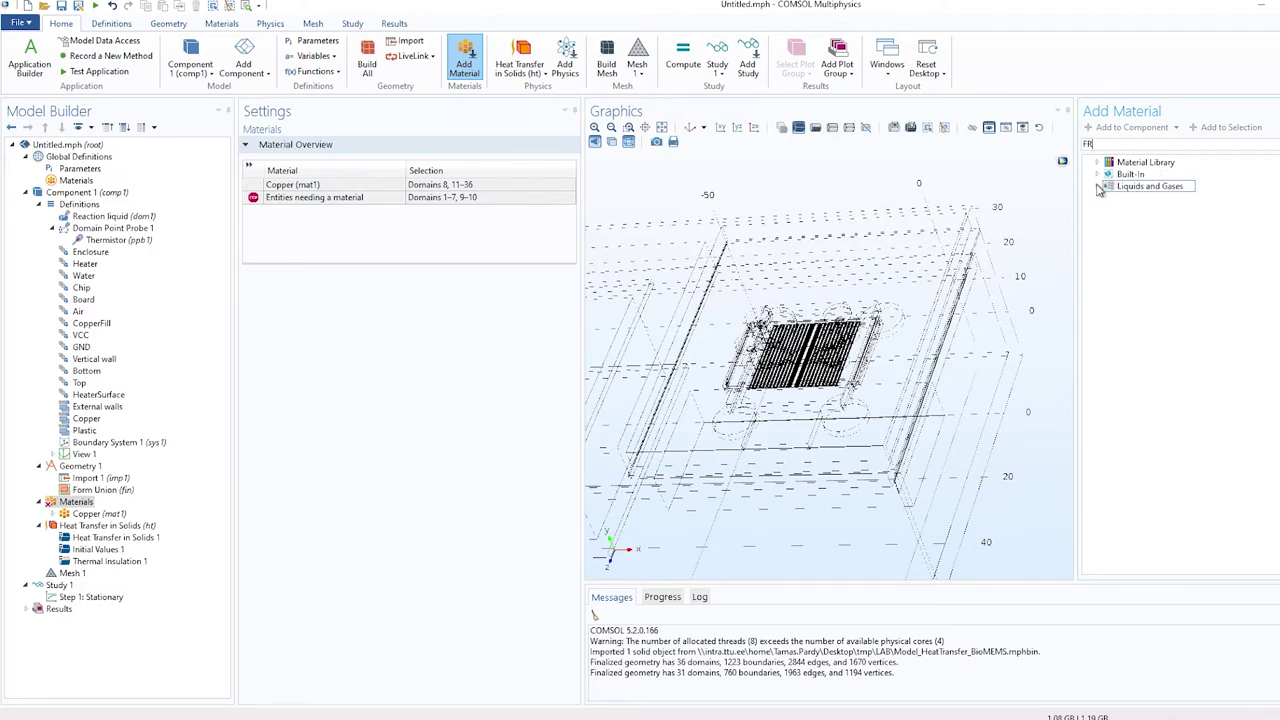
click(1162, 186)
right_click(1162, 186)
click(1172, 214)
click(390, 212)
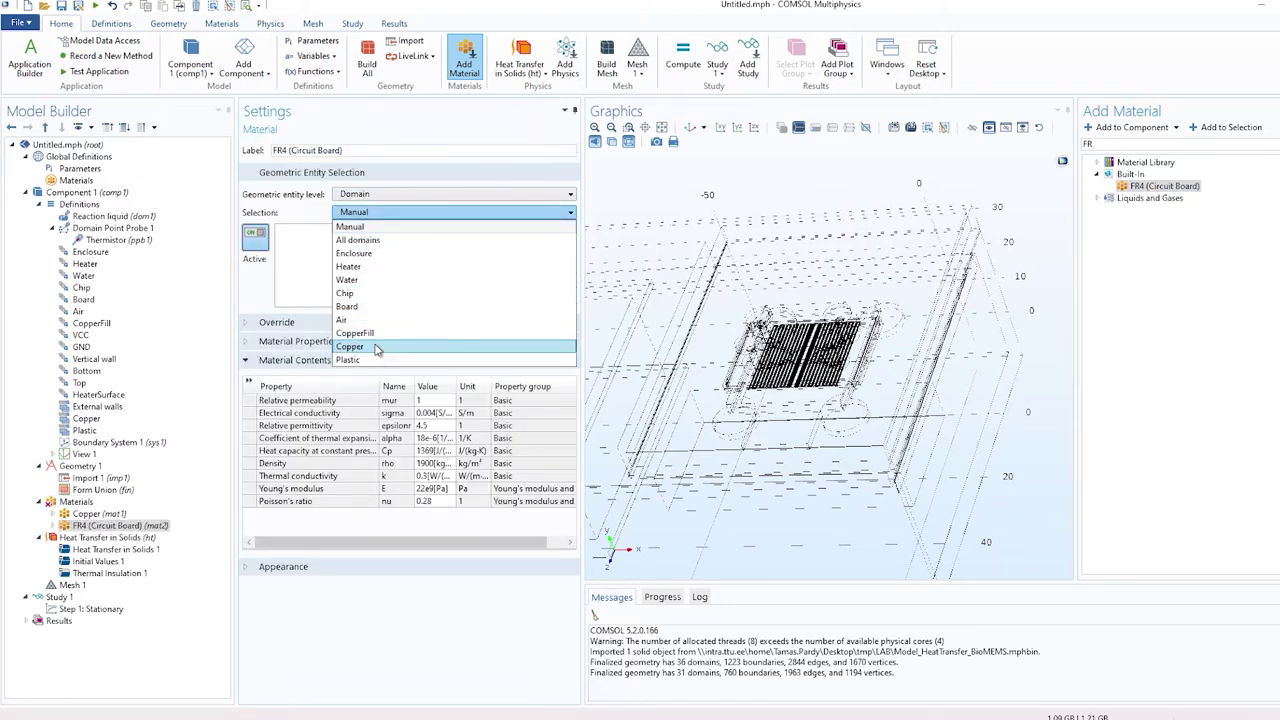
click(380, 306)
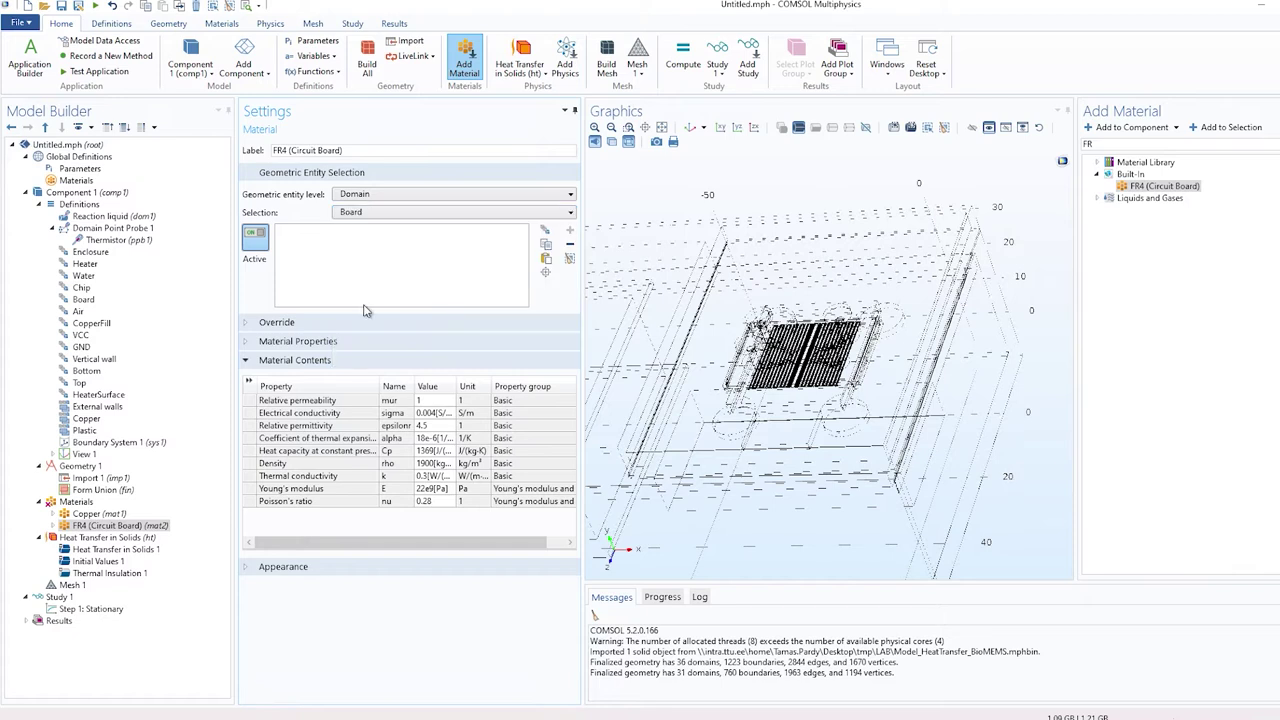
Search the library for Air and add it to Component 1, with no domains yet.
right_click(82, 505)
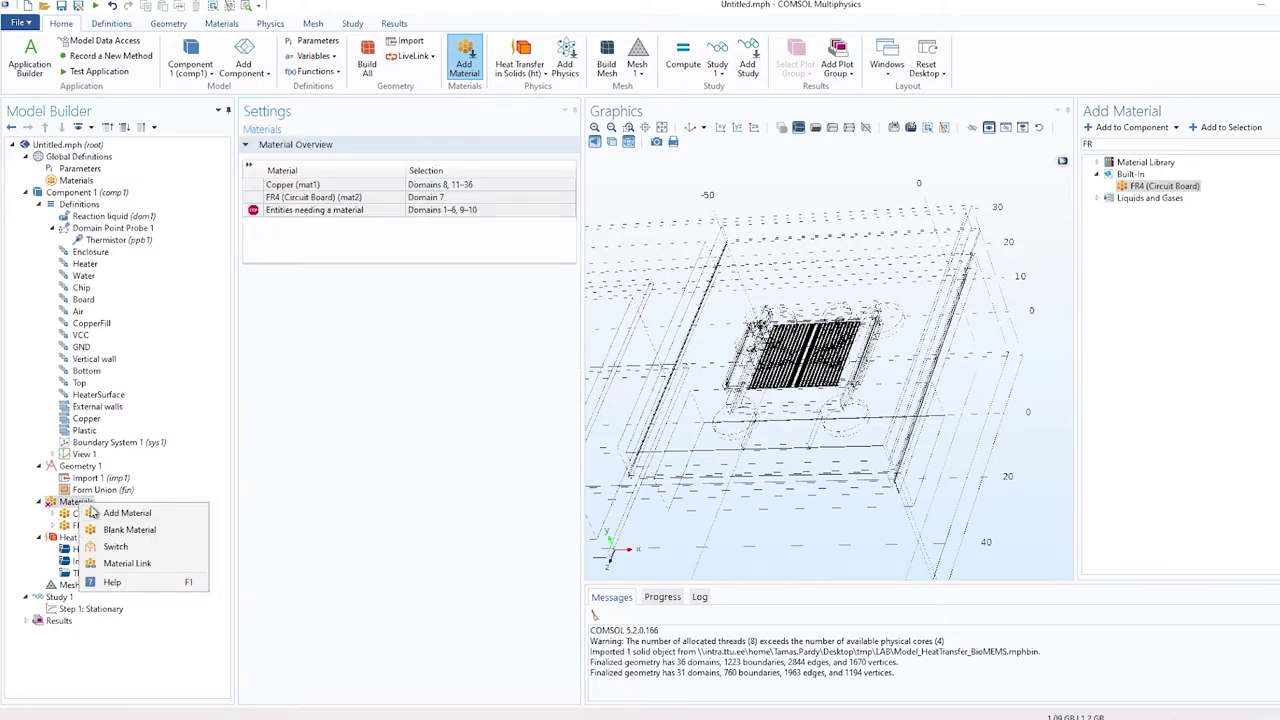
click(122, 513)
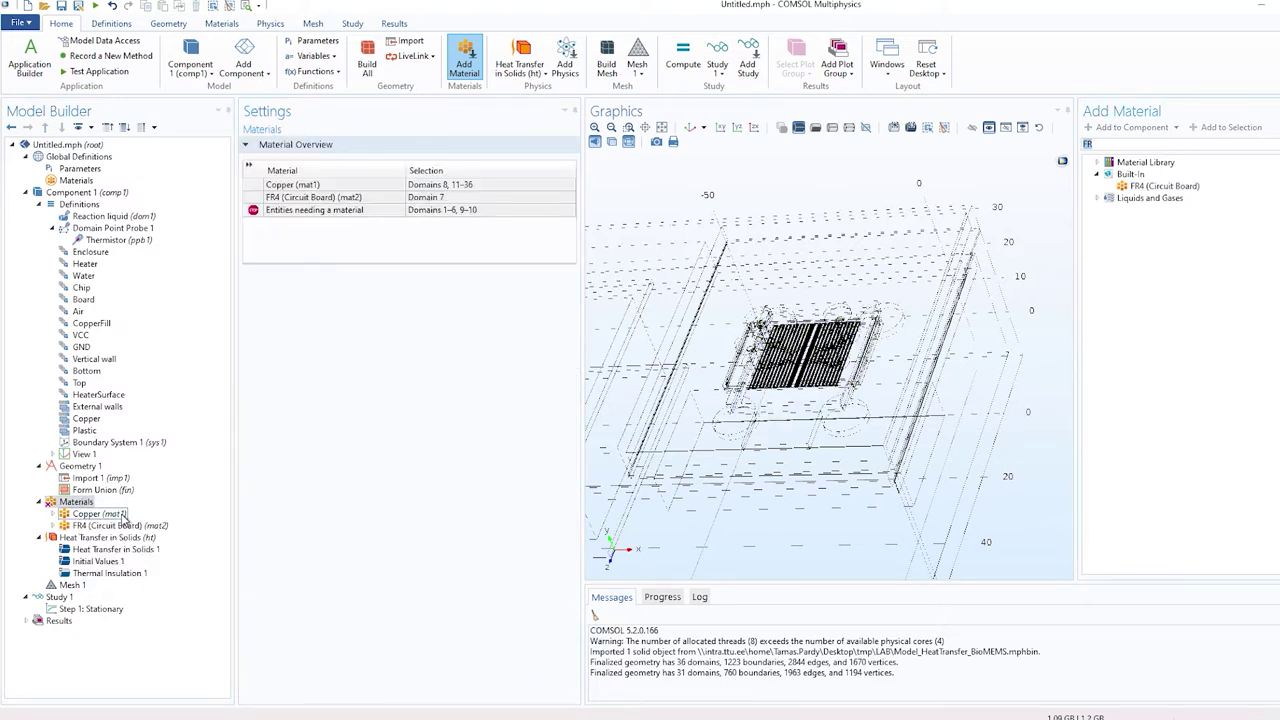
double_click(1076, 143)
text(Air)
key(Return)
right_click(1131, 186)
click(1190, 214)
click(112, 525)
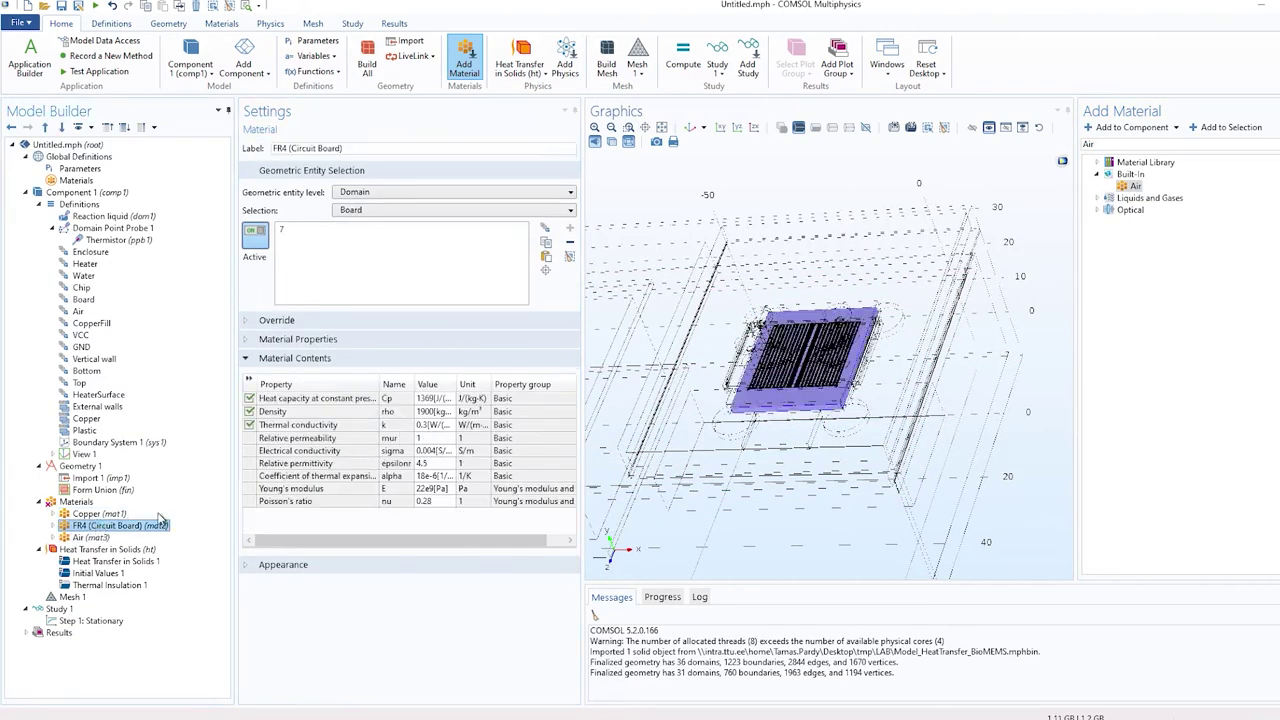
click(77, 538)
Assign the Air (mat3) material to the Air domain selection (domains 2–4).
right_click(76, 502)
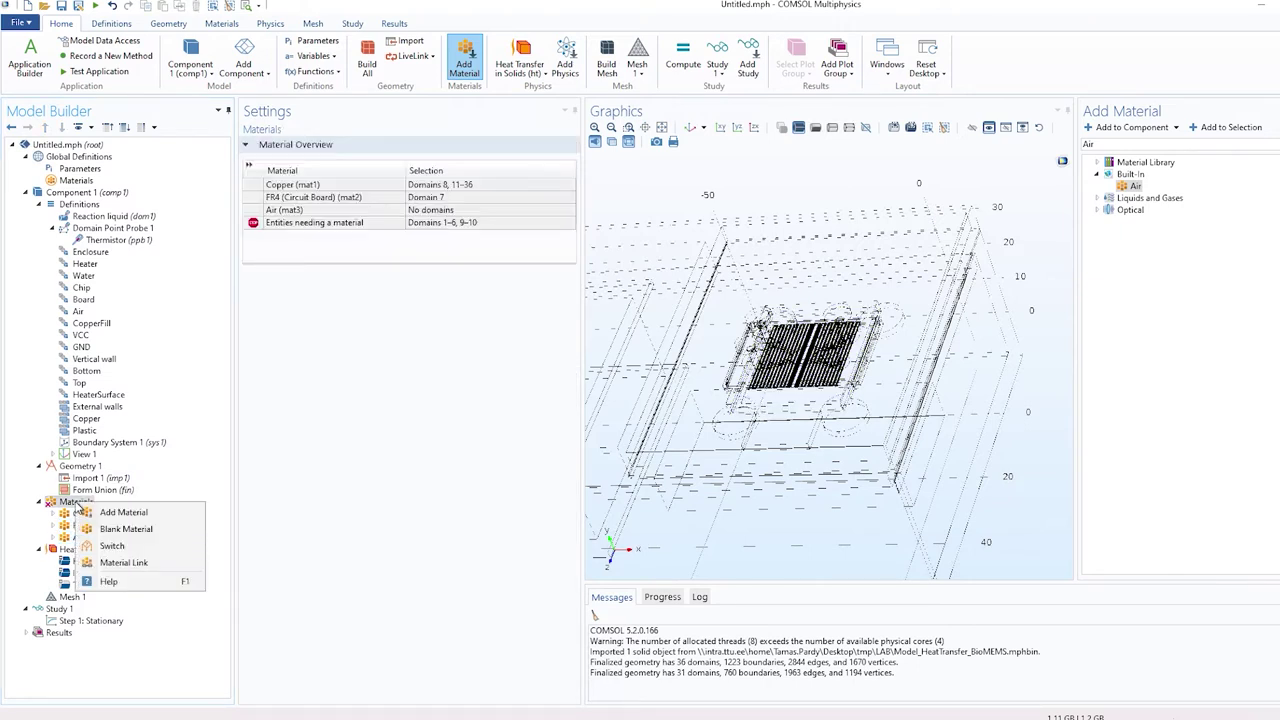
key(Escape)
click(77, 538)
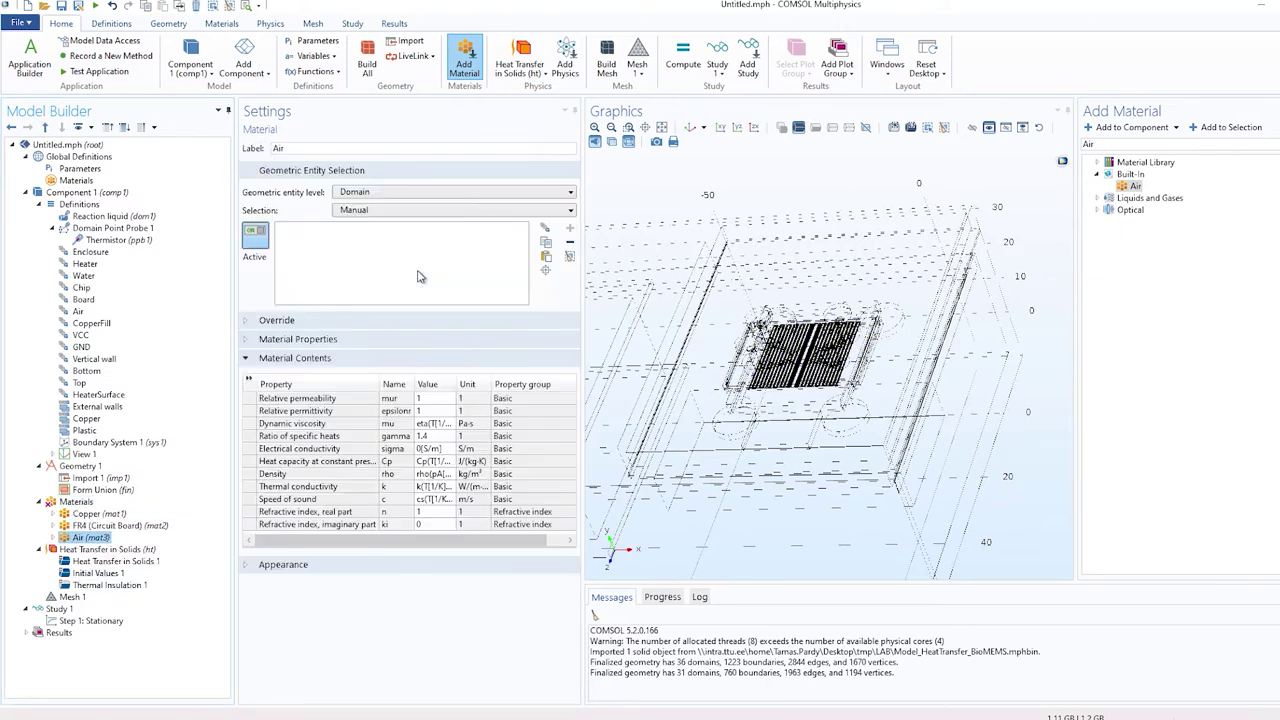
click(393, 210)
click(360, 310)
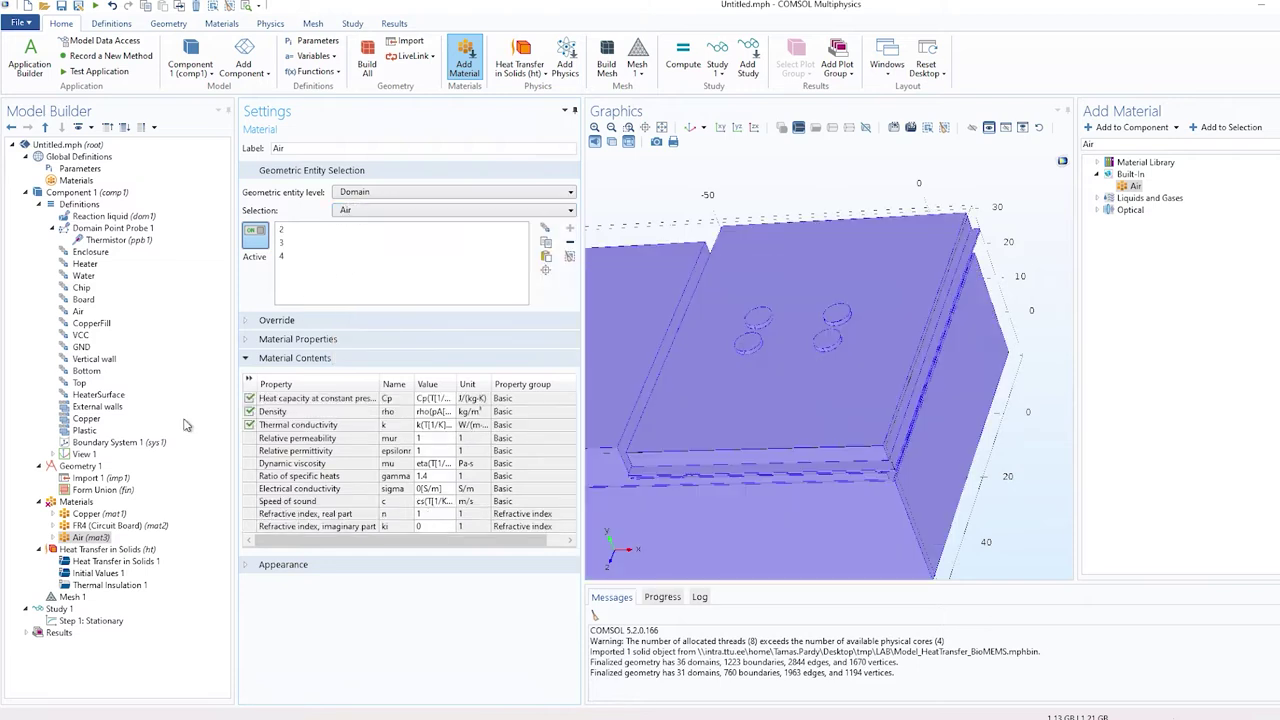
Add Water, liquid from the library and assign it to the Water domain 10.
right_click(95, 502)
click(107, 515)
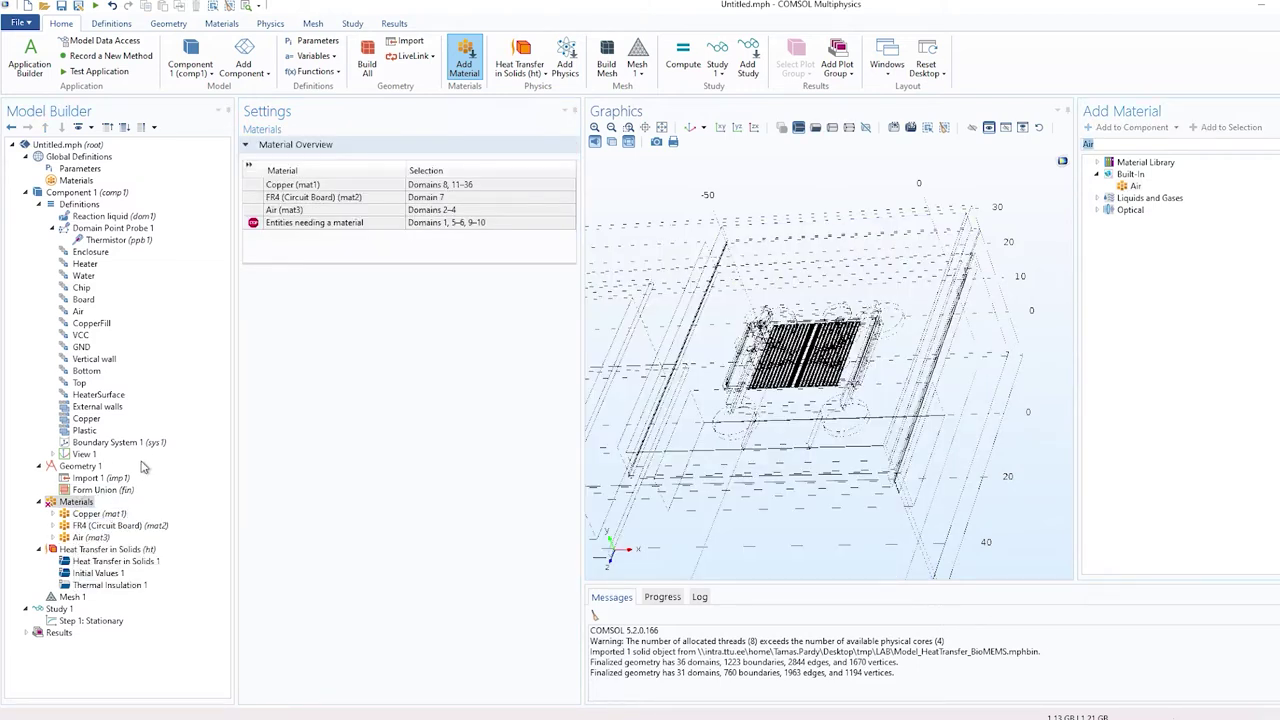
text(water)
key(Return)
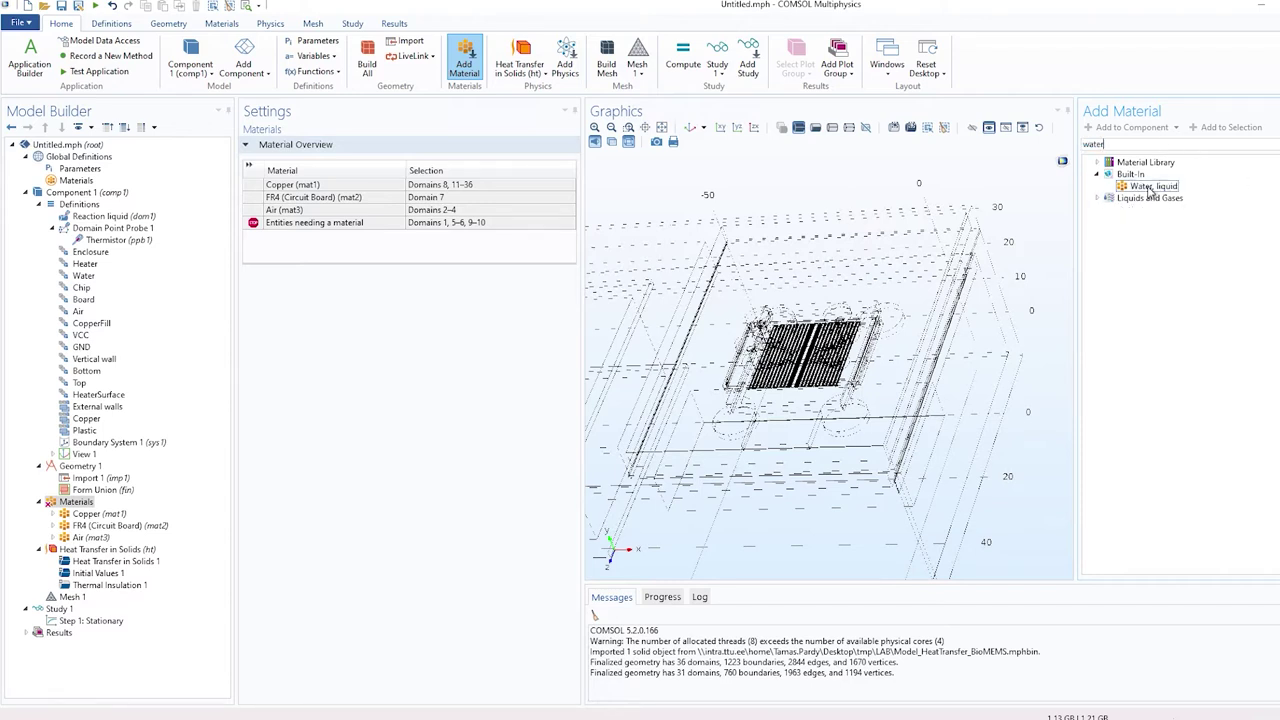
right_click(1150, 187)
click(1190, 212)
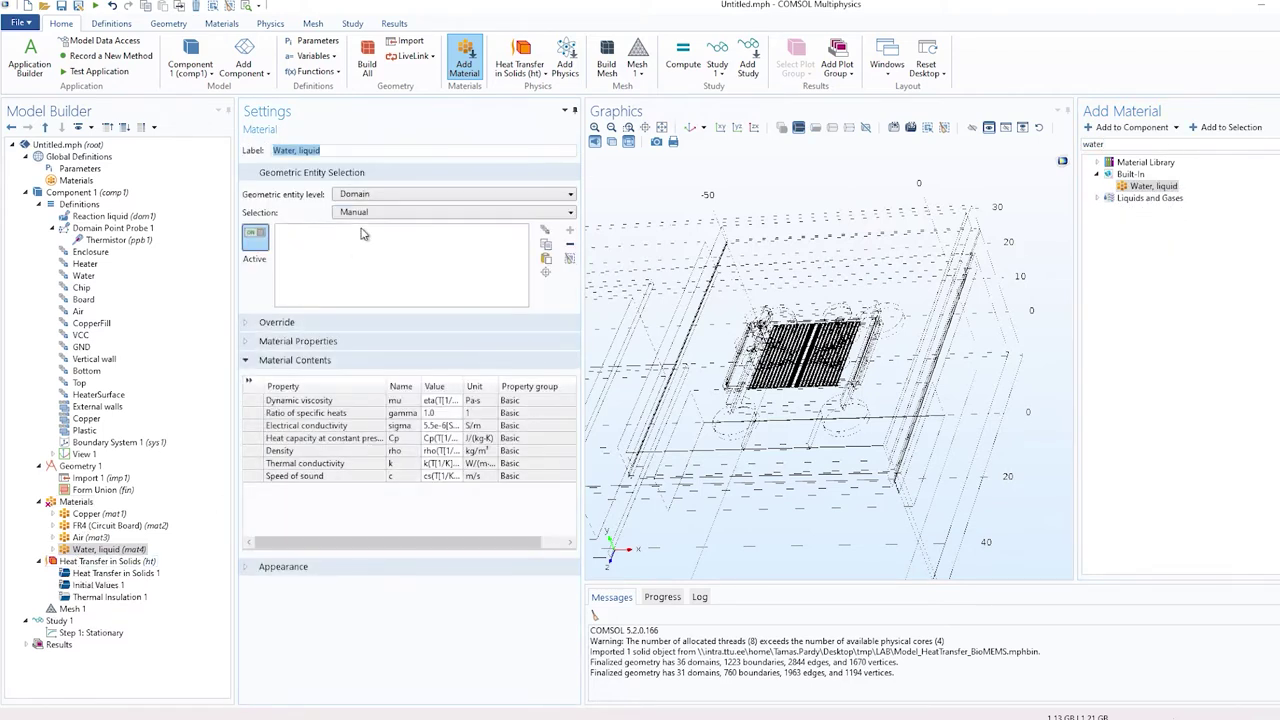
click(363, 213)
click(367, 285)
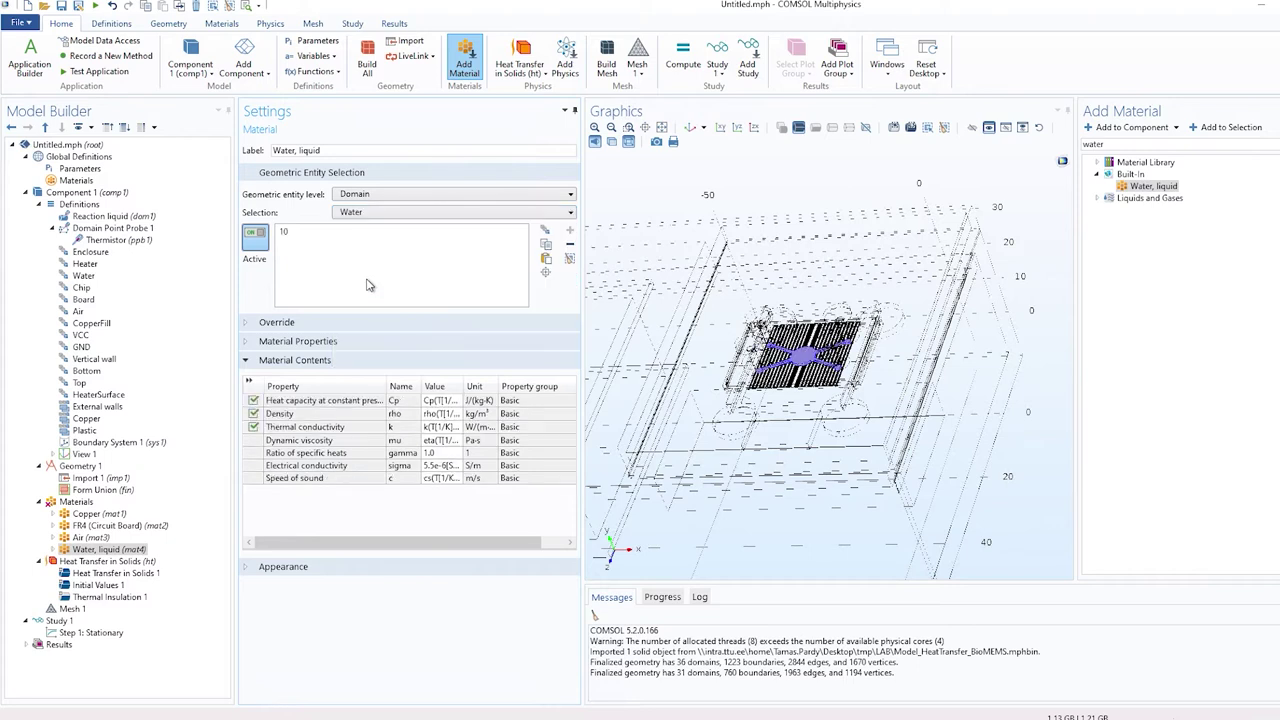
right_click(80, 503)
key(Escape)
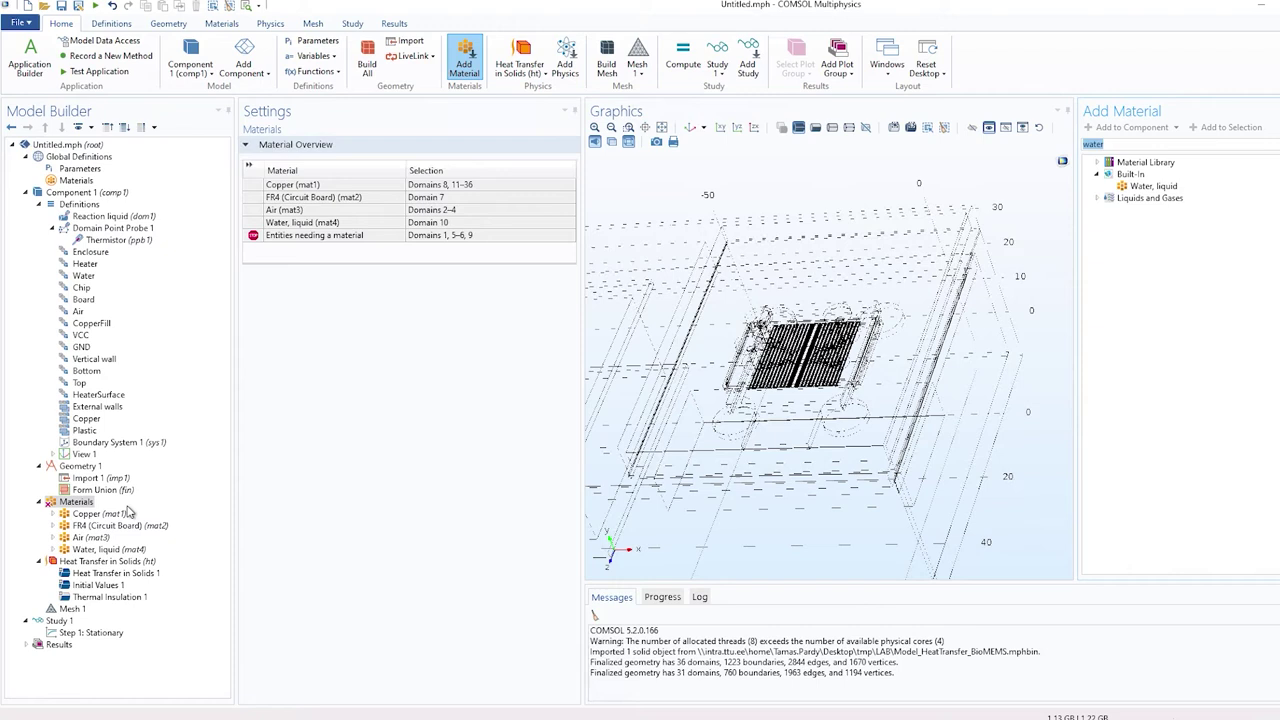
Create a blank material named ABS and assign it to the Plastic domains.
right_click(80, 505)
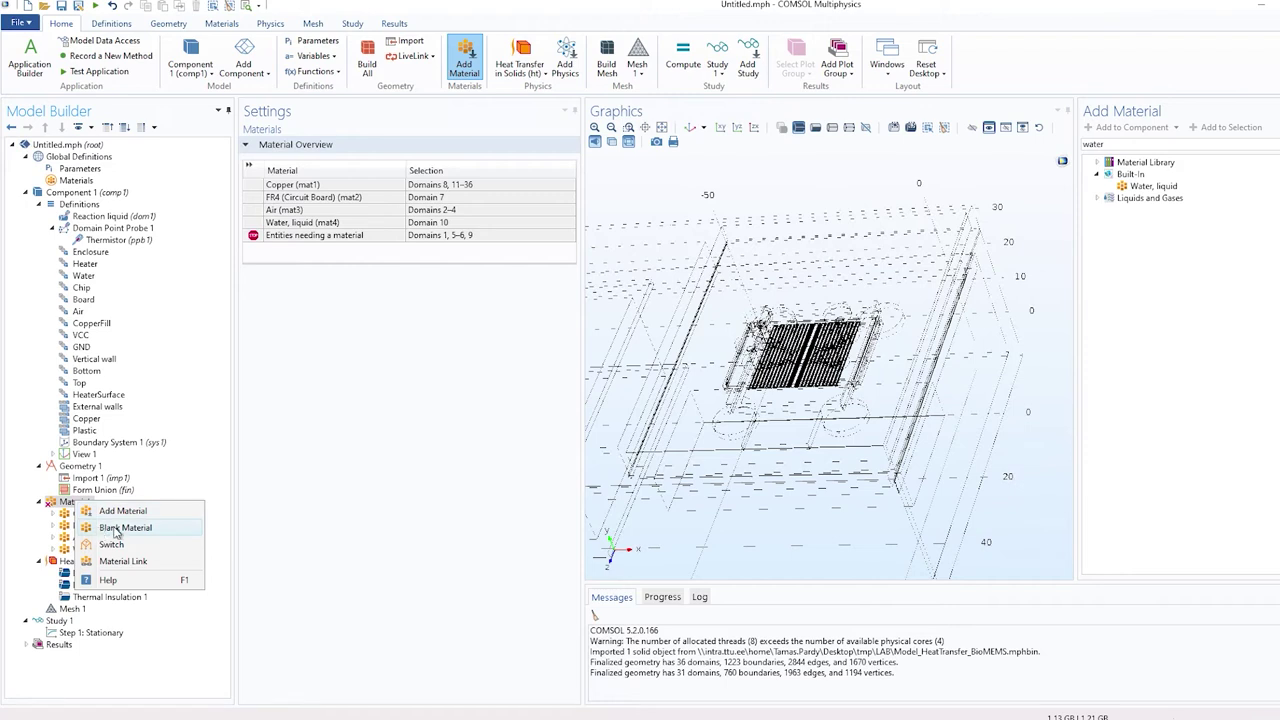
click(100, 528)
text(ABS)
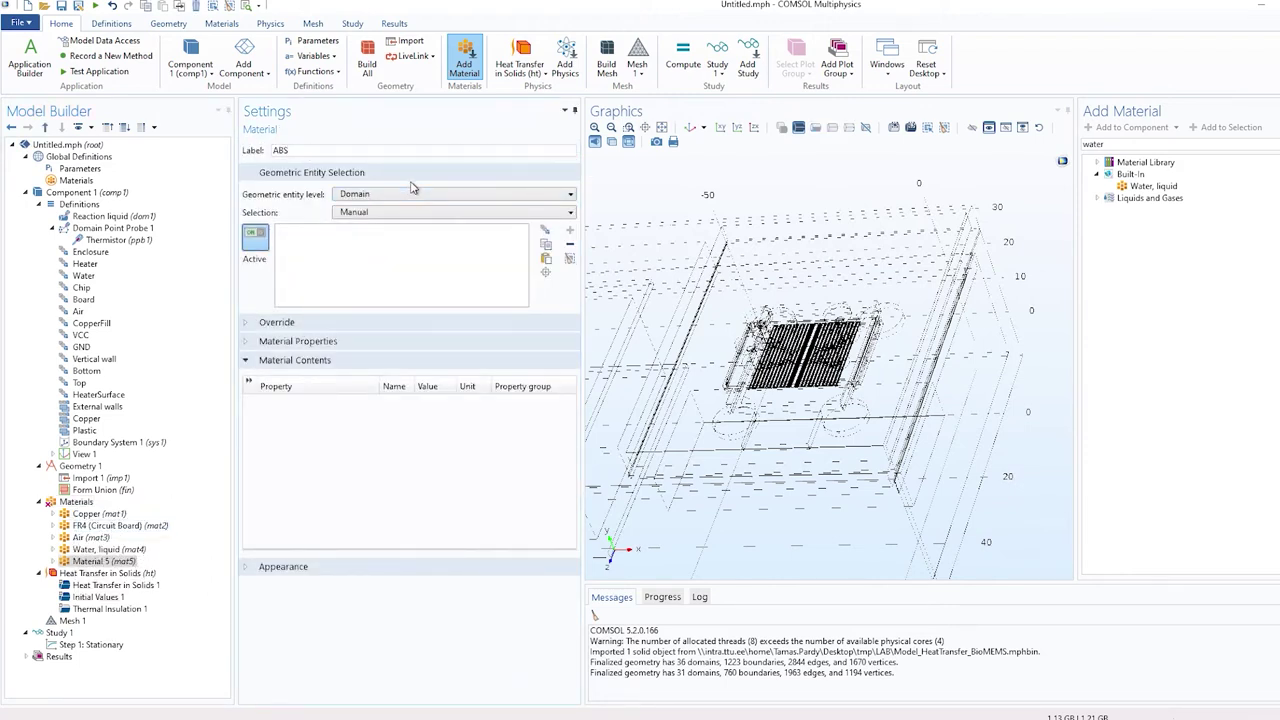
click(412, 213)
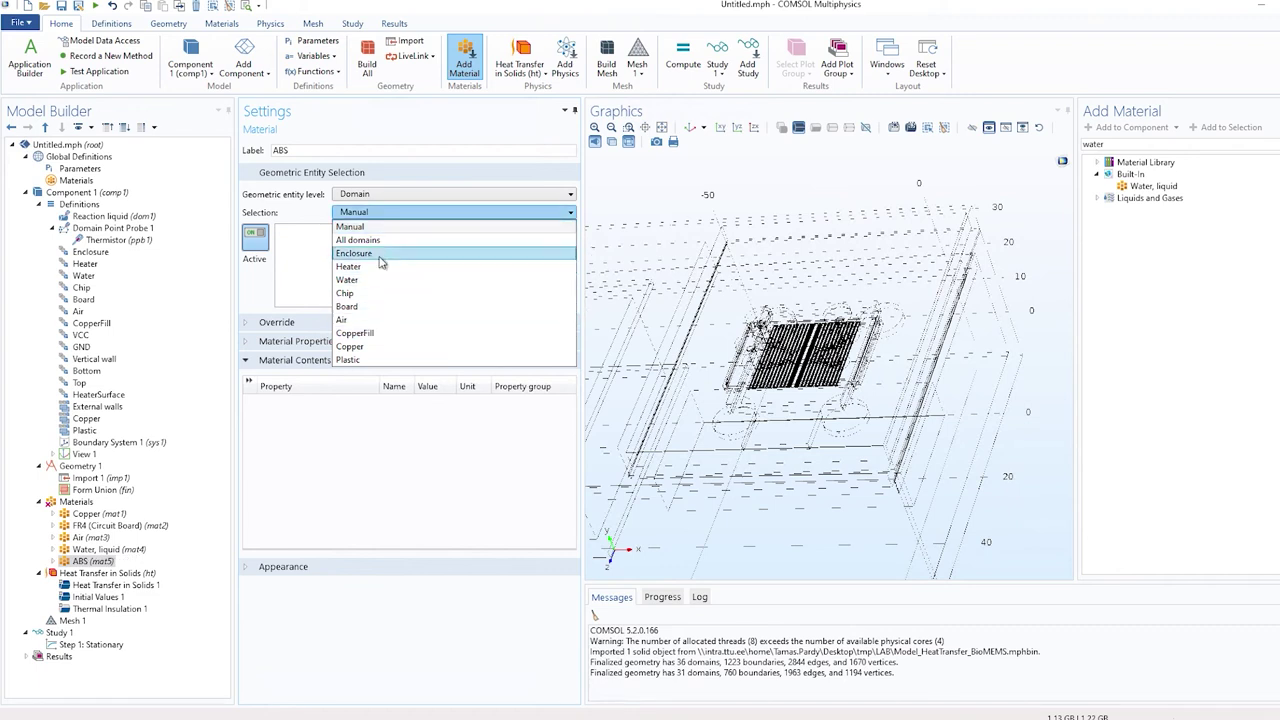
click(350, 360)
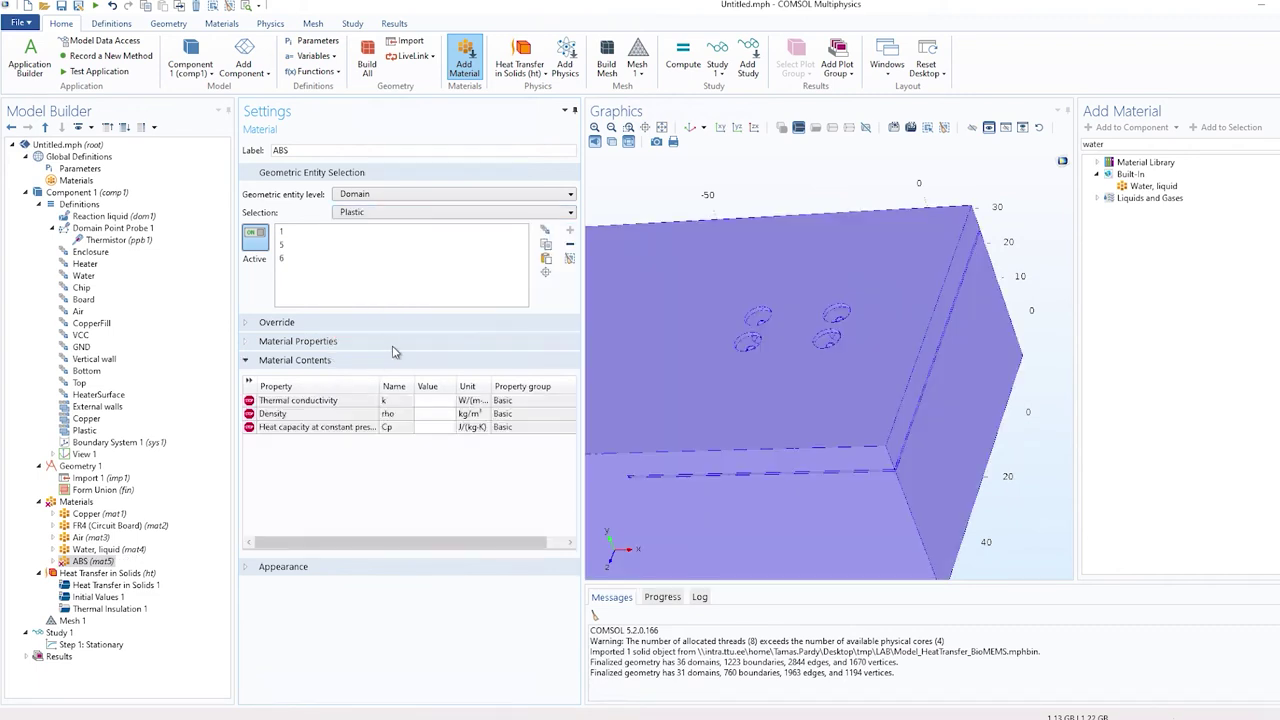
Set the ABS thermal conductivity to 0.18 W/(m·K), correcting the entered unit.
click(430, 400)
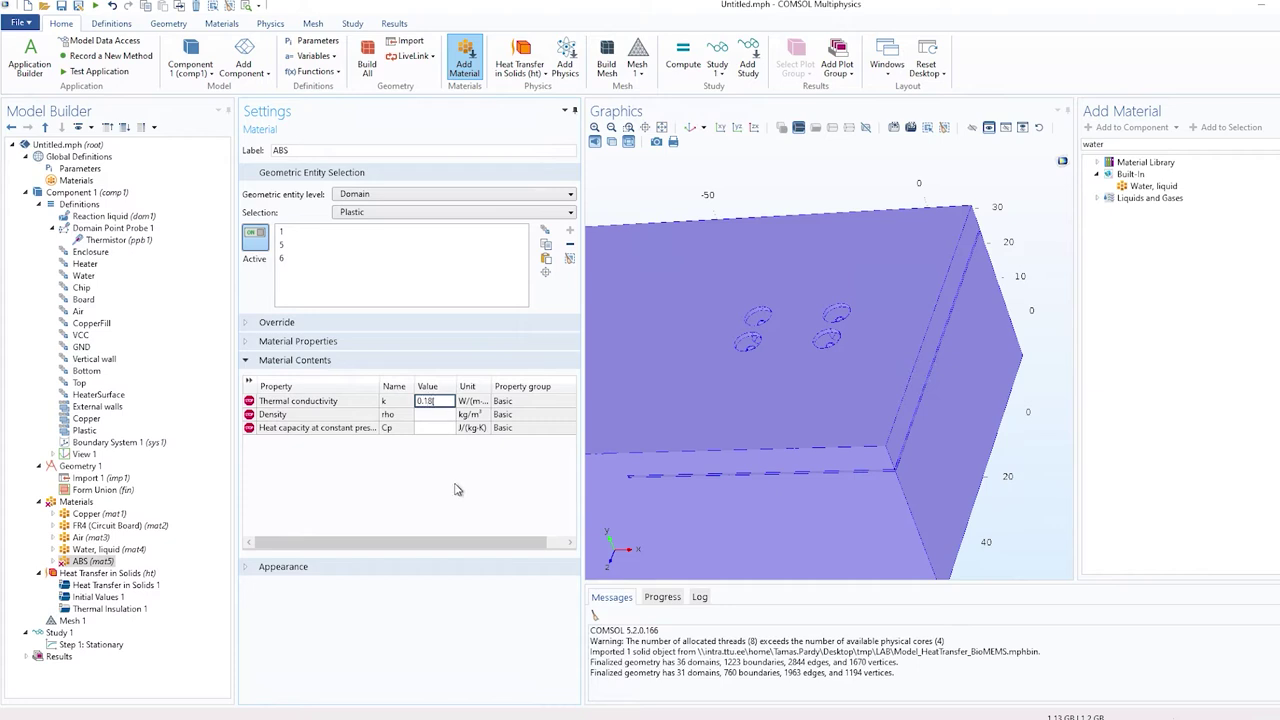
text(0.18[W/mK])
click(450, 415)
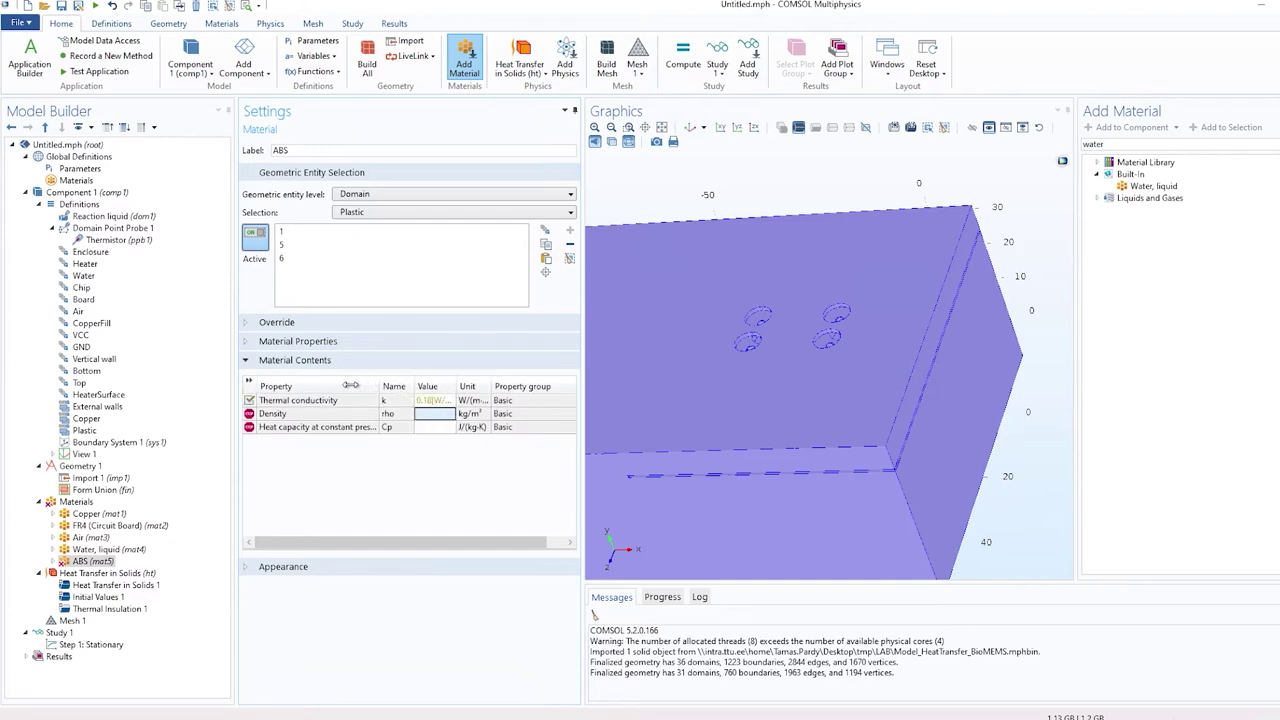
mouse_move(424, 404)
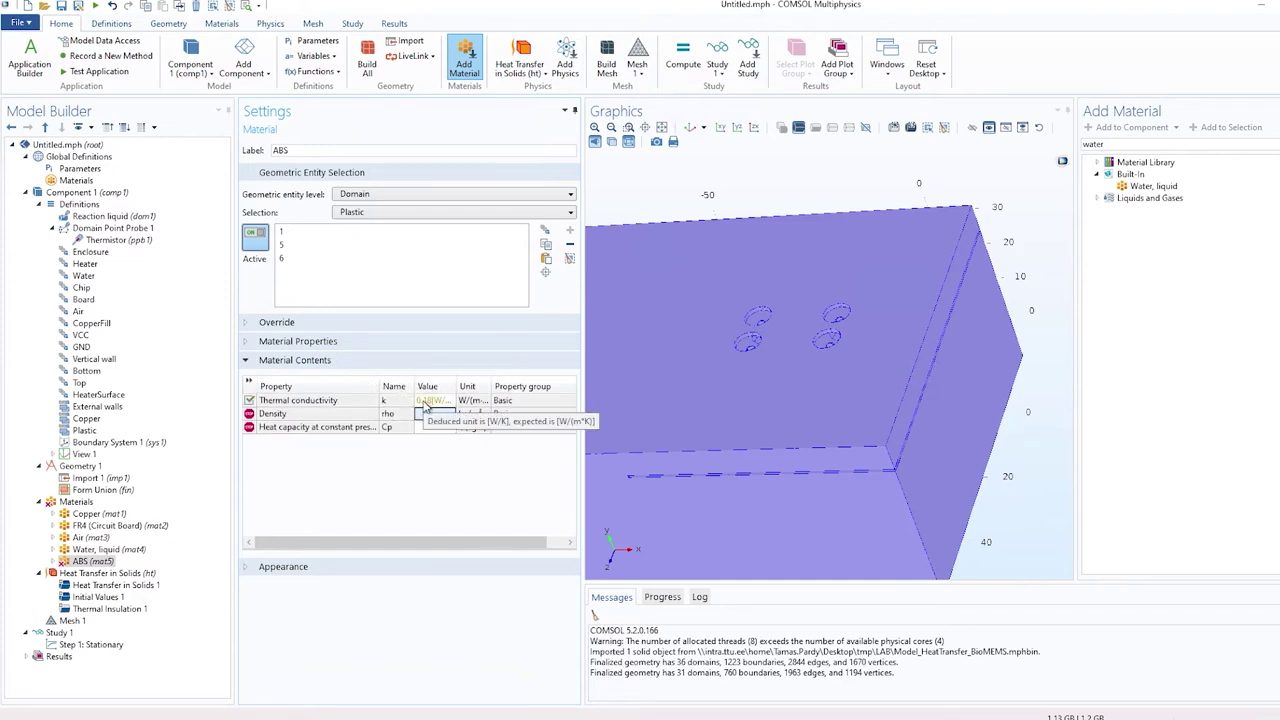
click(430, 401)
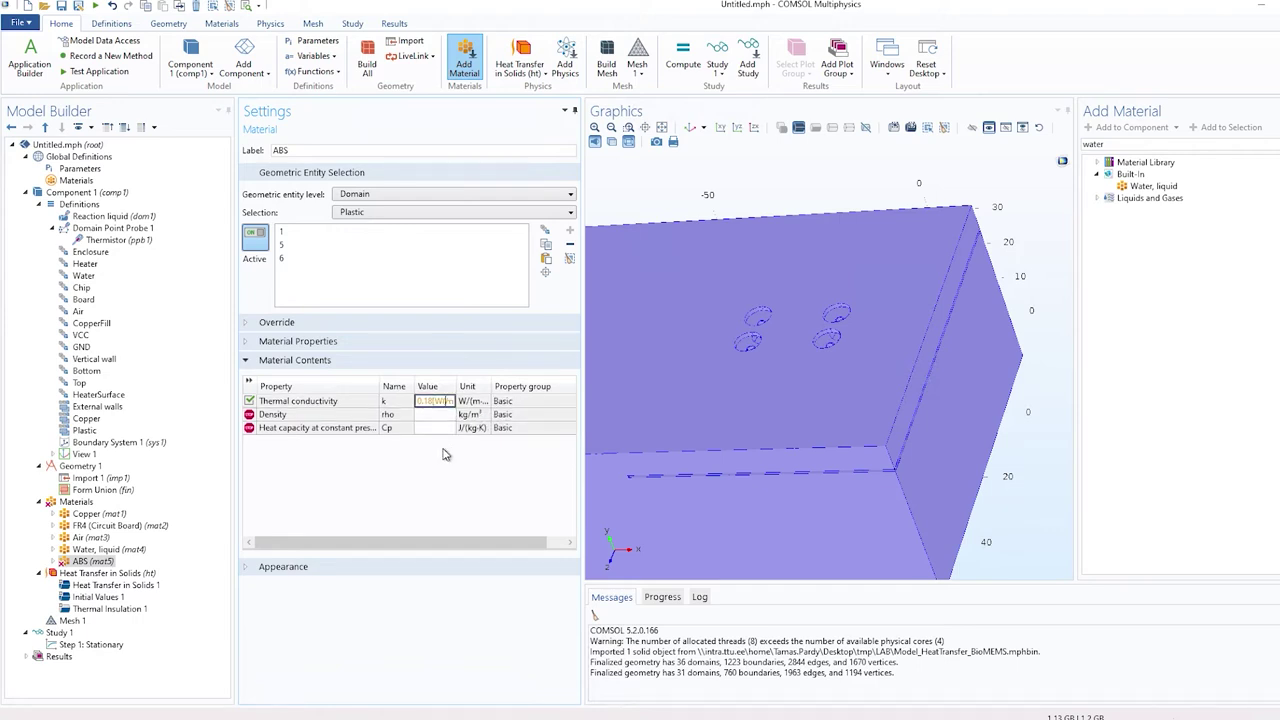
key(End)
key(Return)
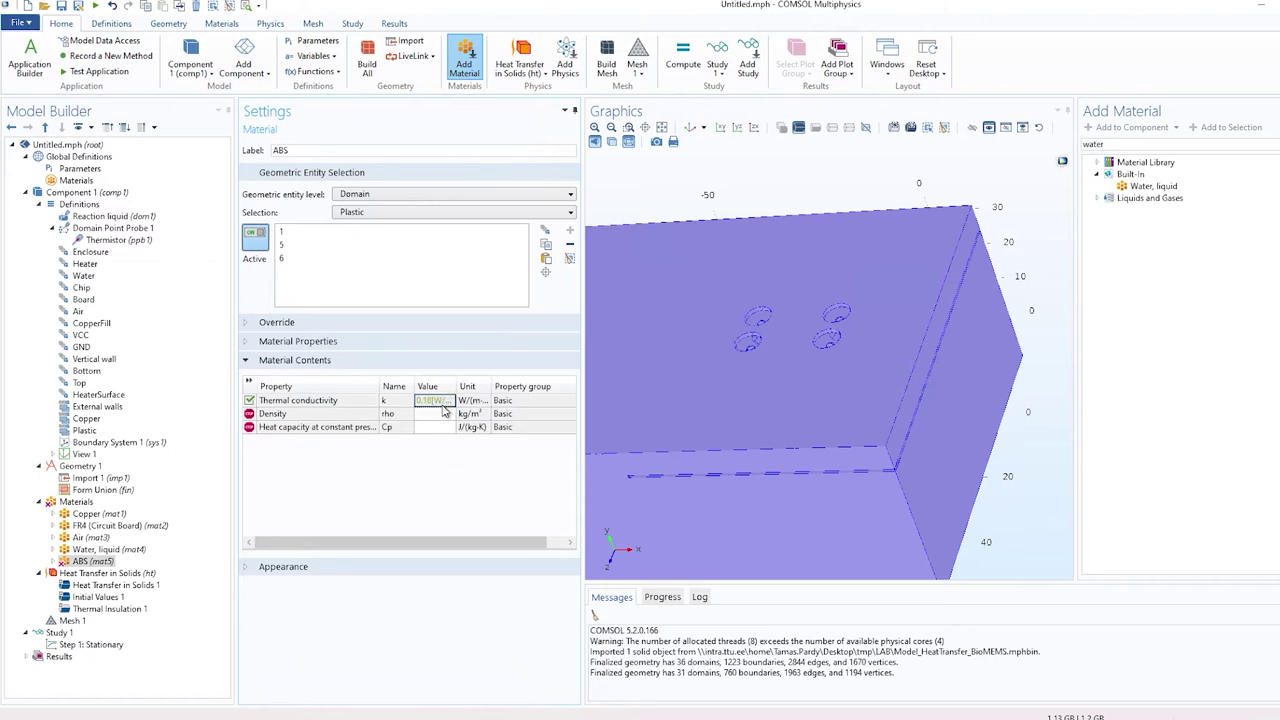
click(427, 419)
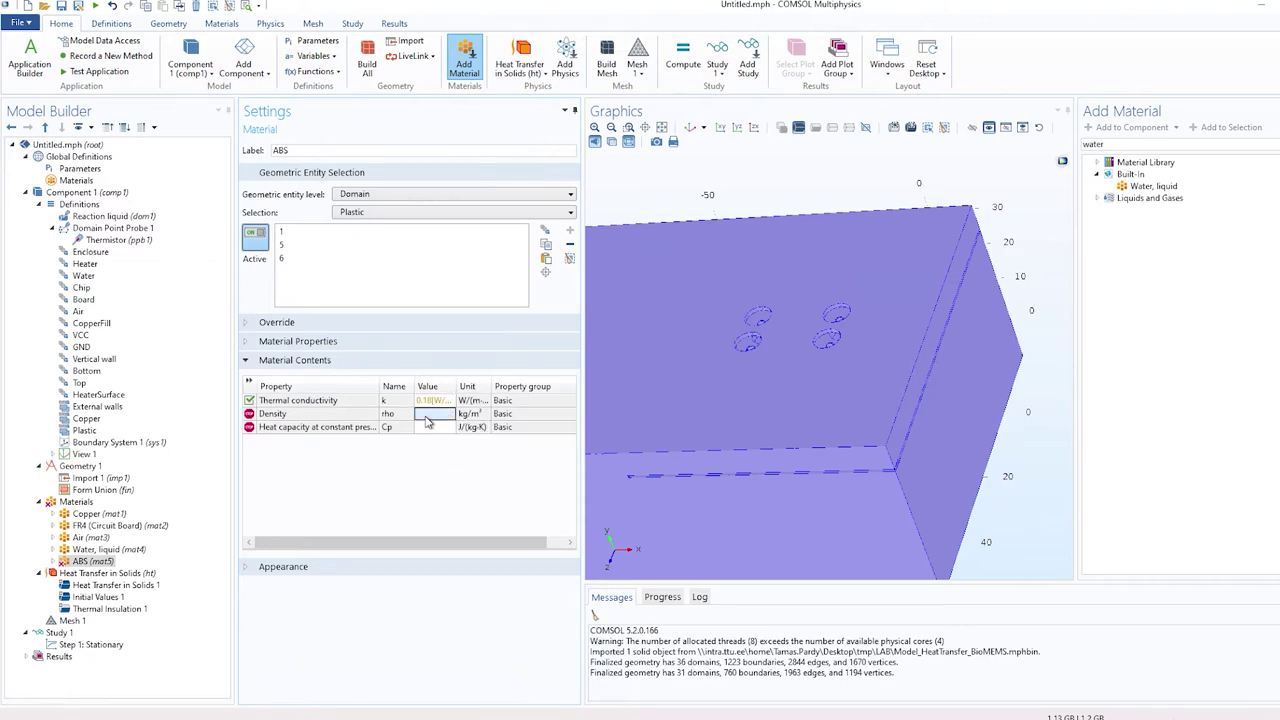
mouse_move(433, 402)
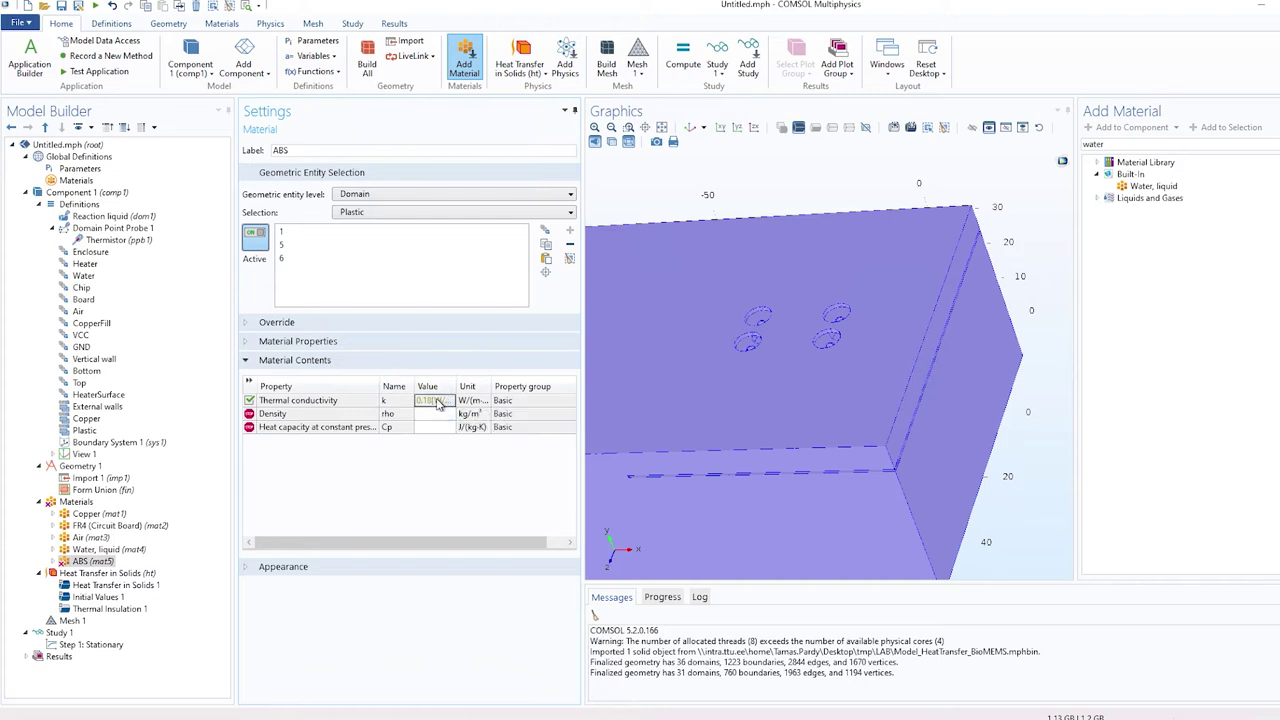
click(433, 402)
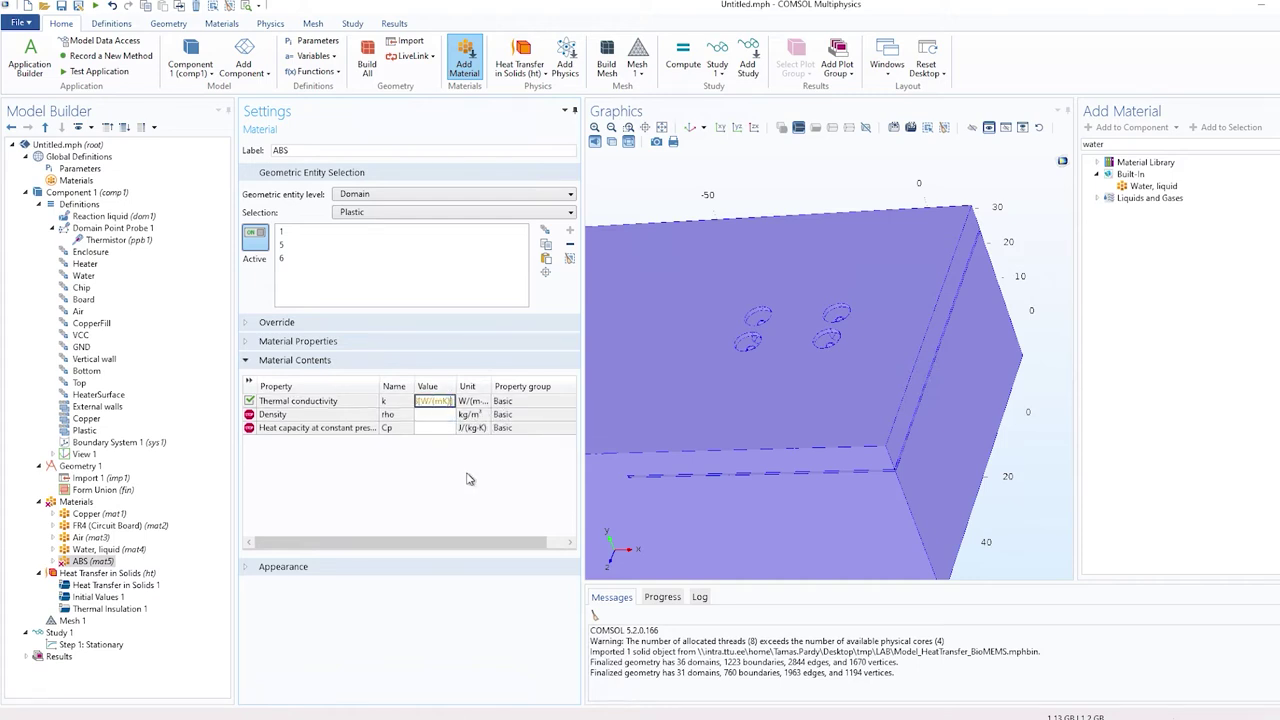
text(0.18)
Enter ABS density 1190 kg/m³ and heat capacity 1470 J/(kg·K).
click(439, 418)
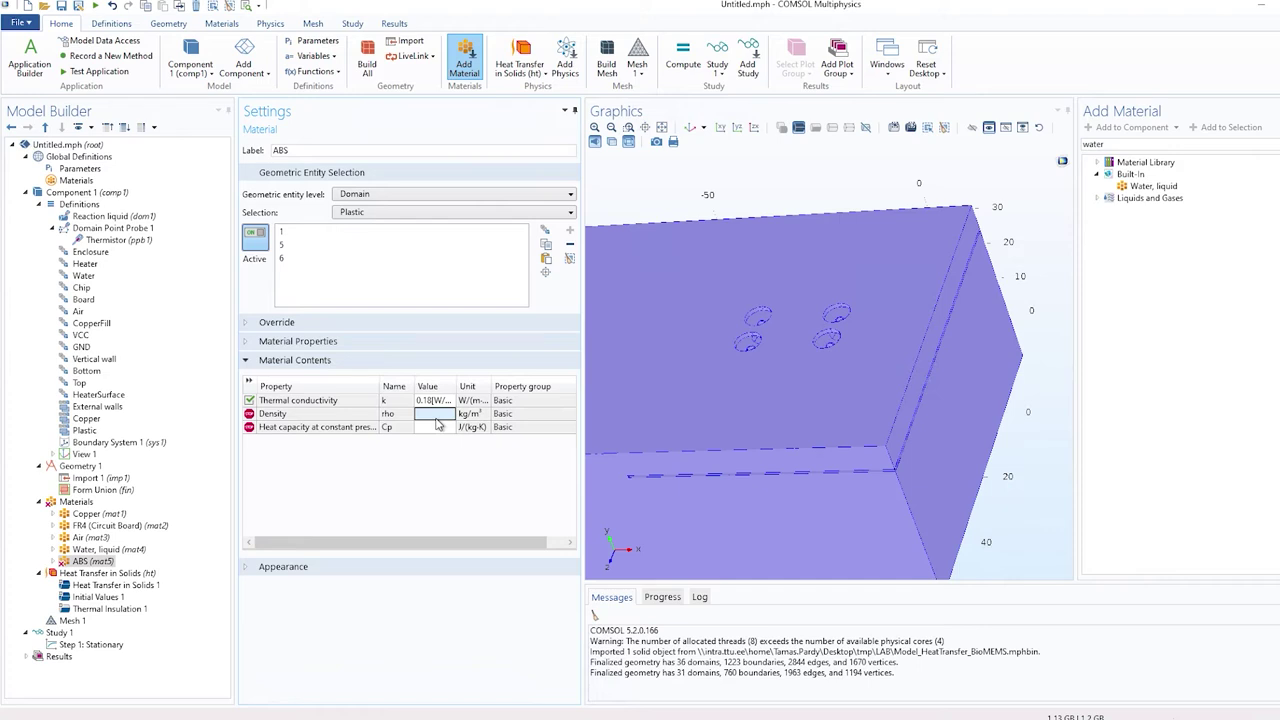
click(435, 414)
text(1190[k)
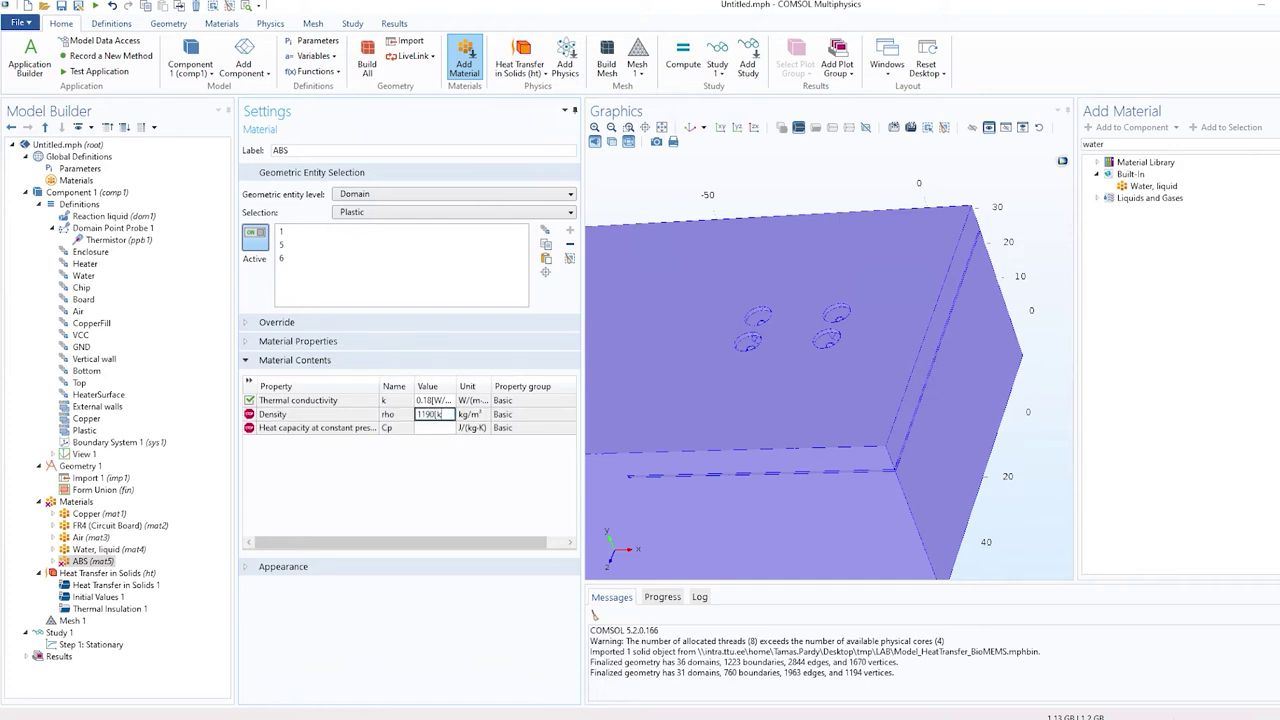
text(^3])
key(Return)
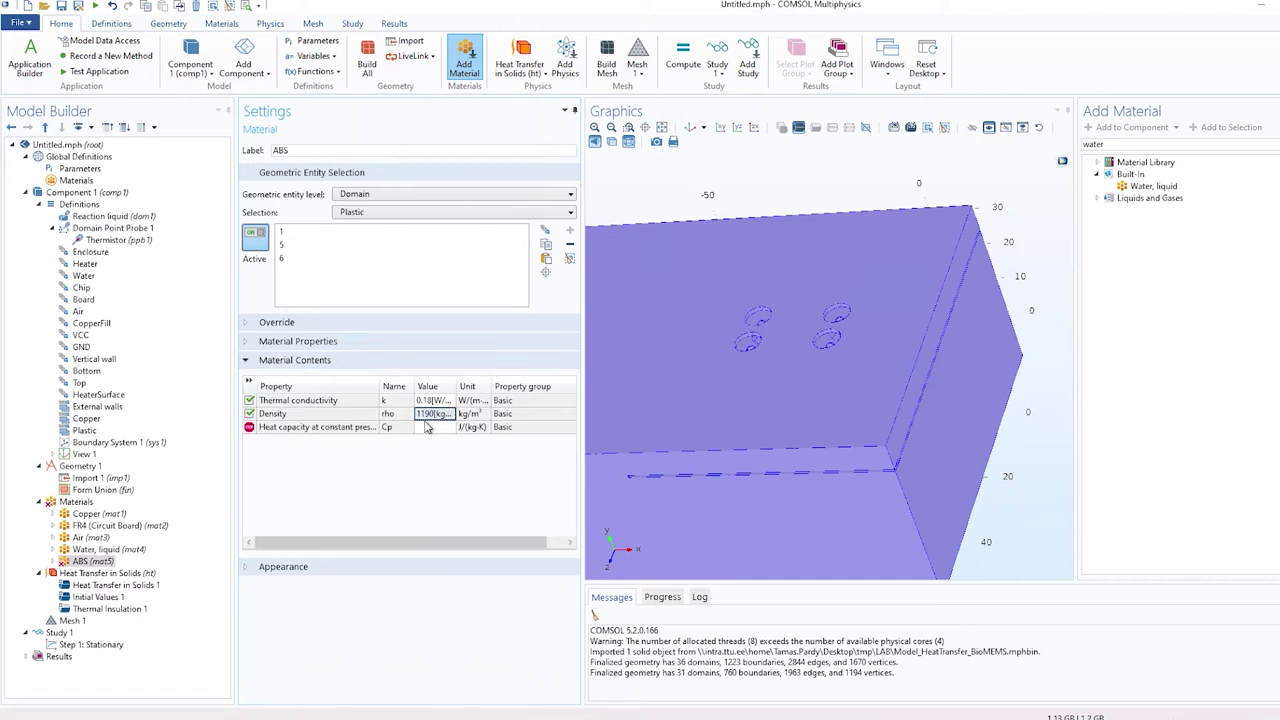
click(420, 427)
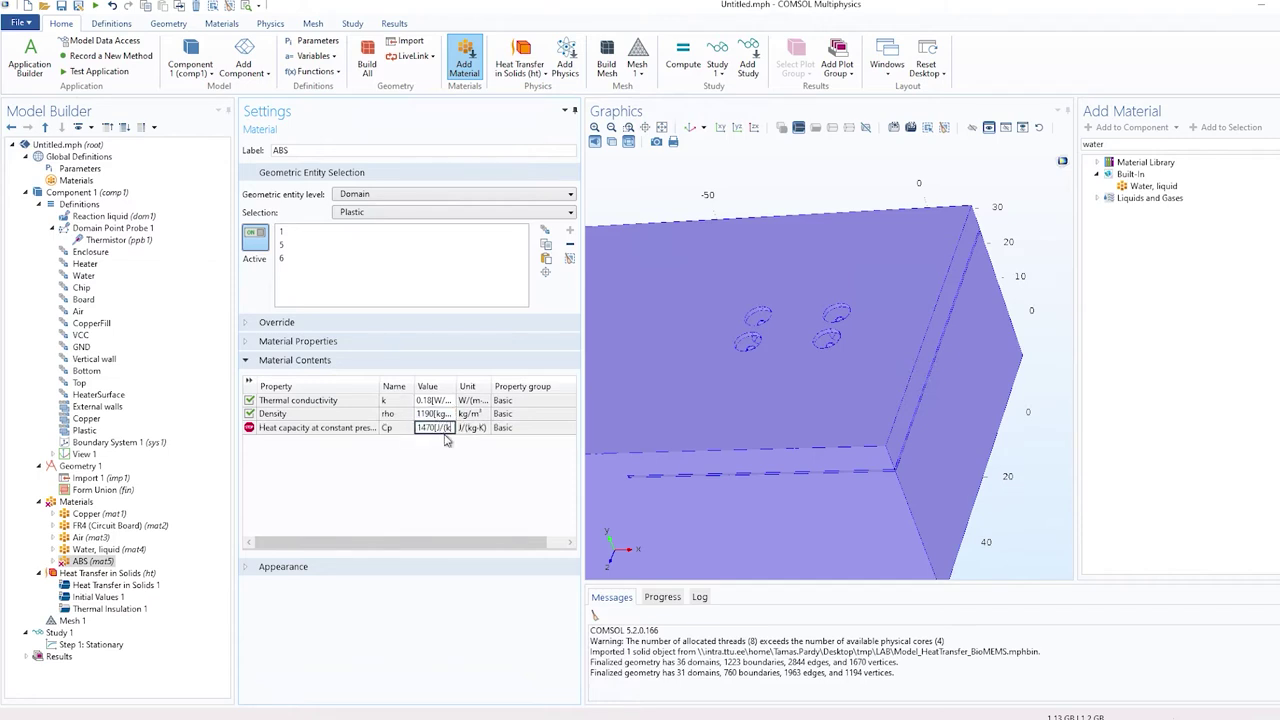
text(470[J/(kg*K)])
key(Return)
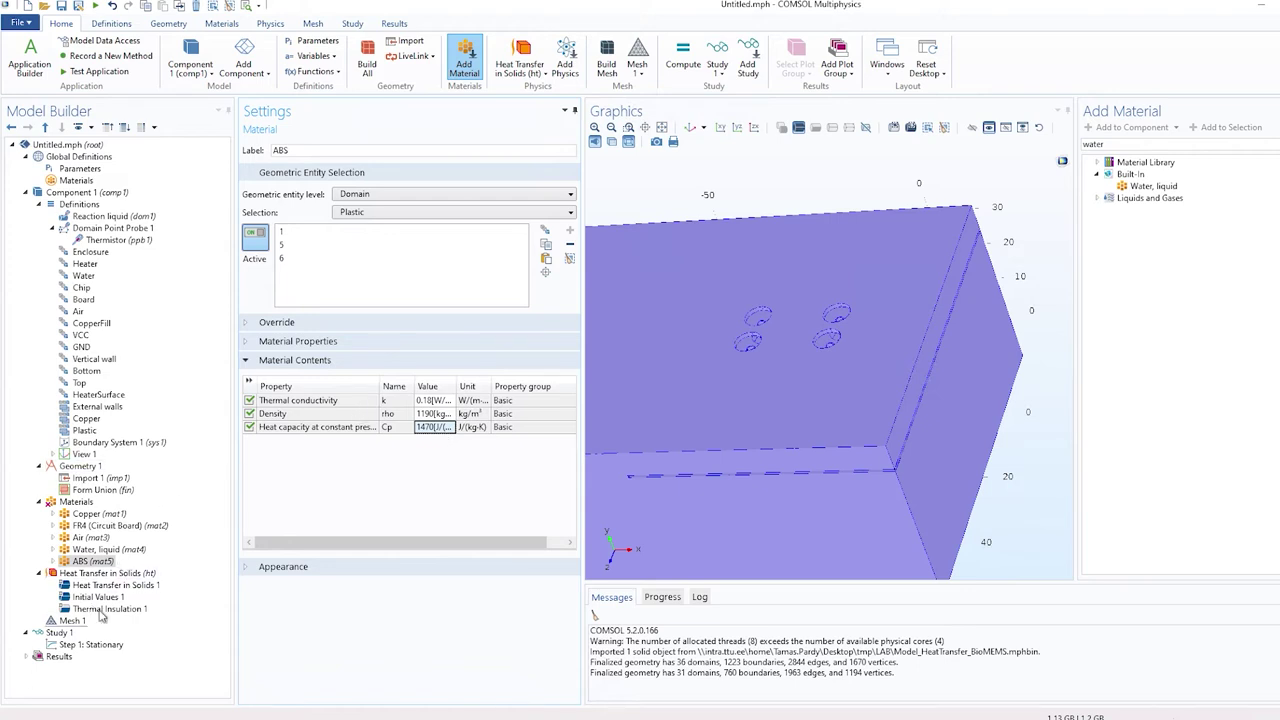
Review the domain assignments of Copper, FR4, Air, Water, liquid and ABS.
click(105, 573)
click(50, 501)
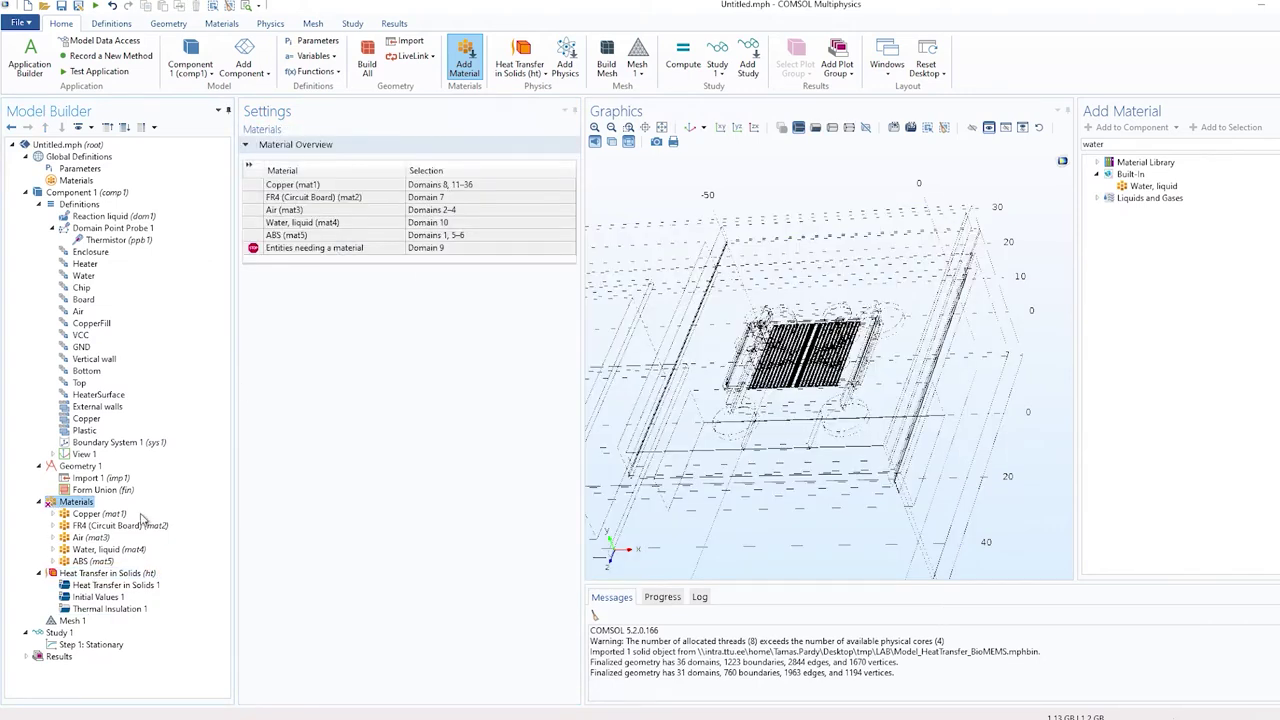
click(95, 513)
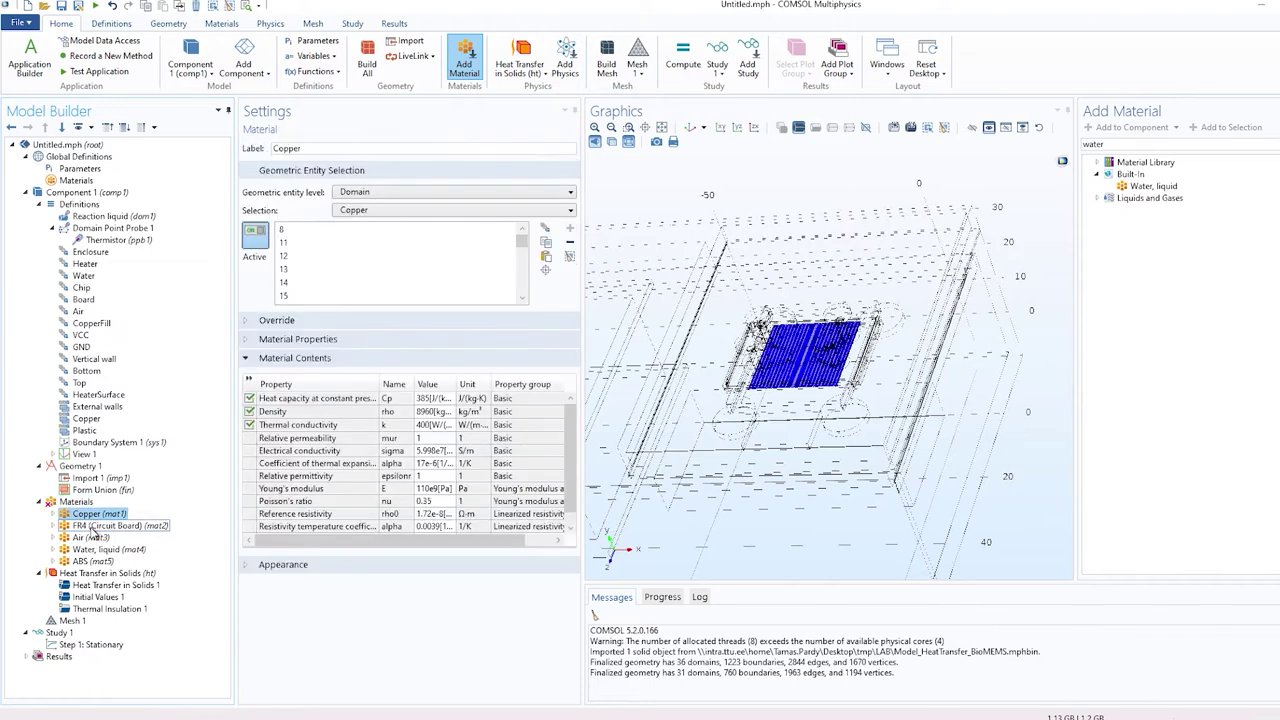
click(93, 526)
click(90, 538)
click(93, 550)
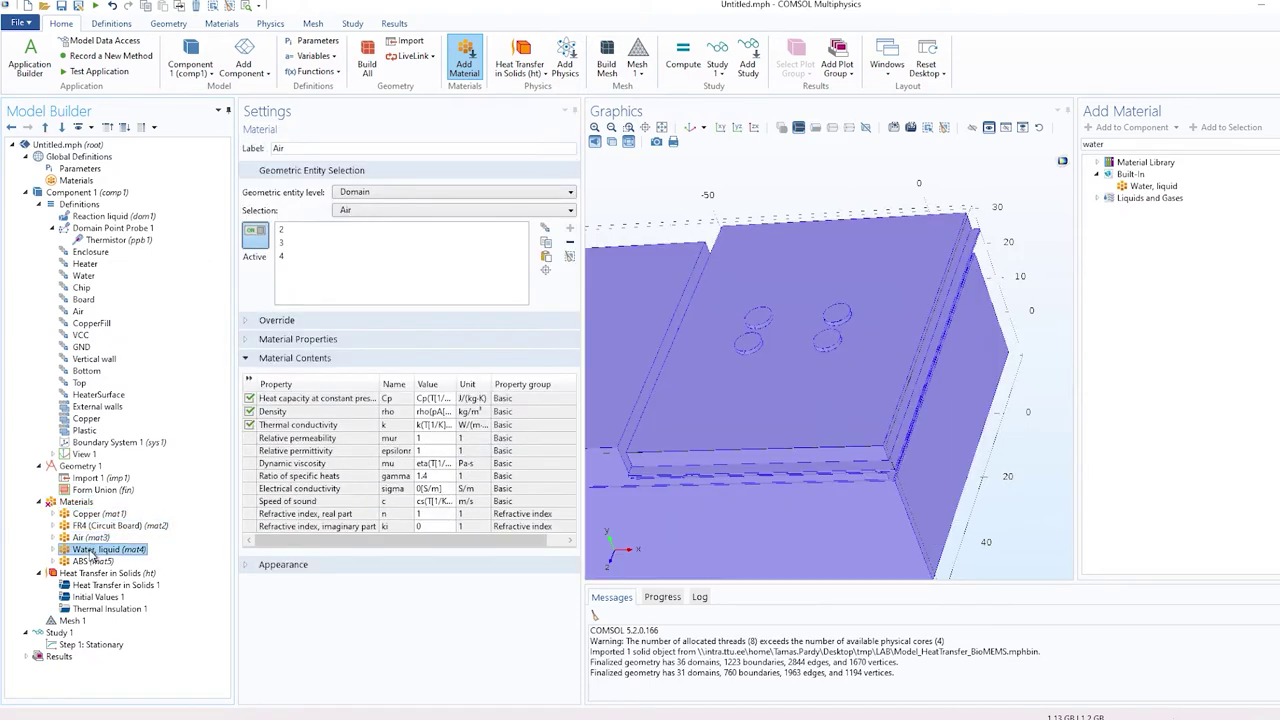
click(88, 561)
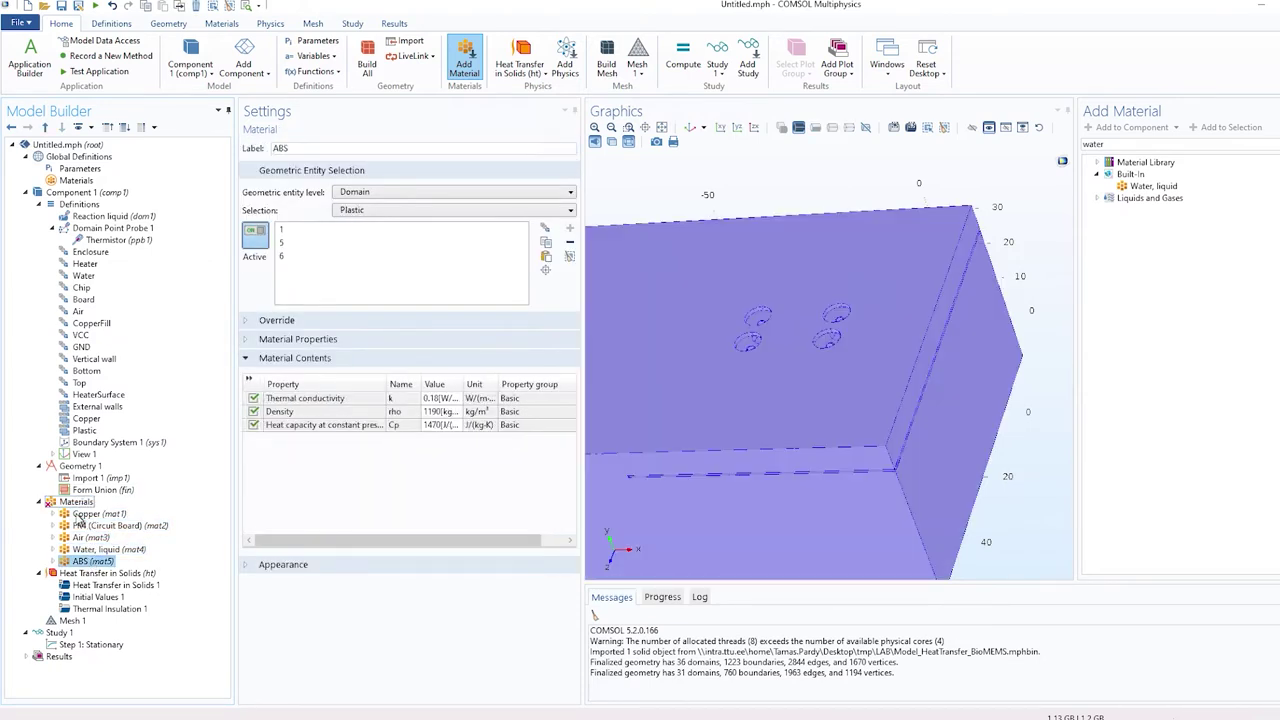
Check the heat transfer domains in a transparent, tilted view and close the material library.
click(107, 573)
scroll(468, 262, down, 10)
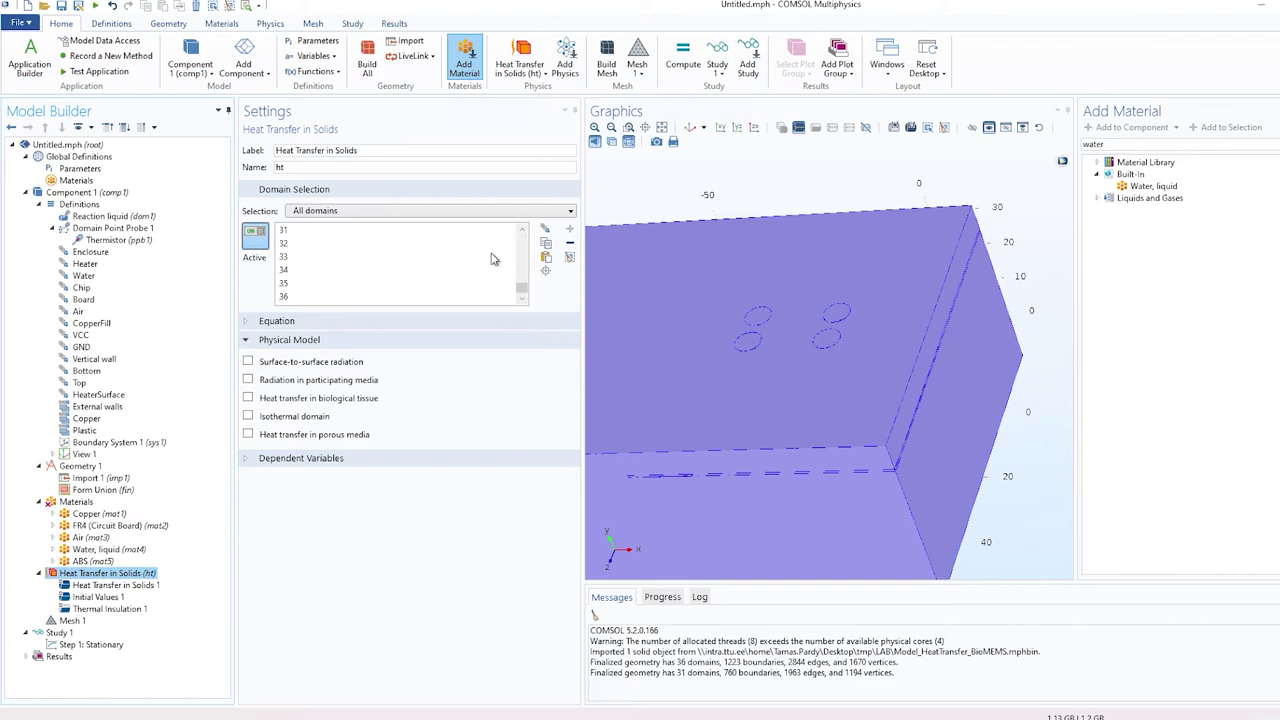
scroll(480, 259, up, 8)
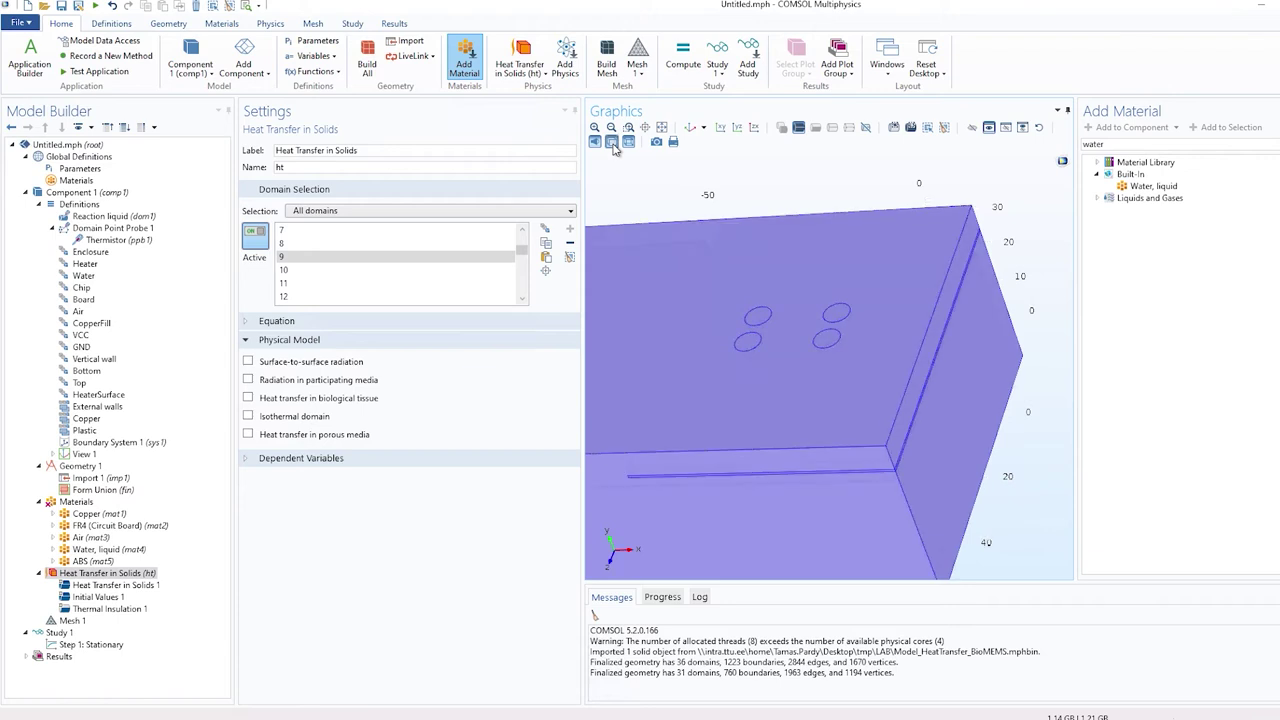
click(611, 141)
scroll(1035, 450, down, 5)
drag(1042, 424, 1066, 362)
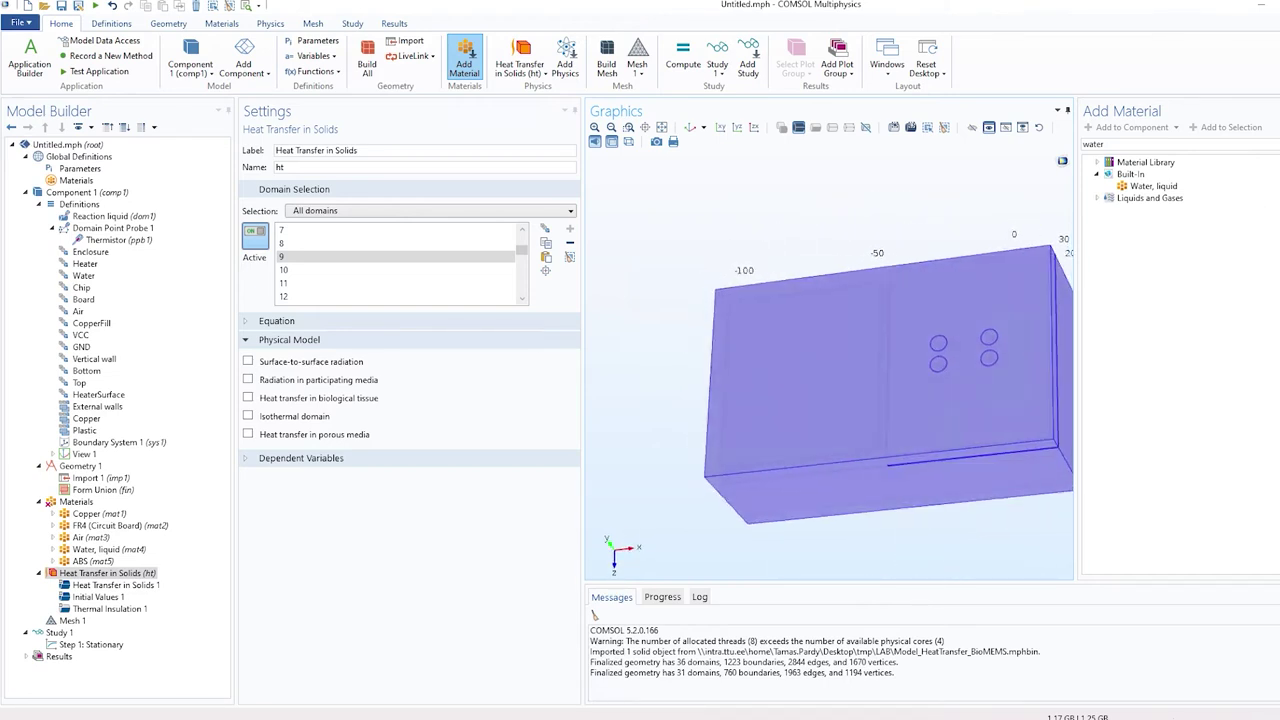
click(464, 58)
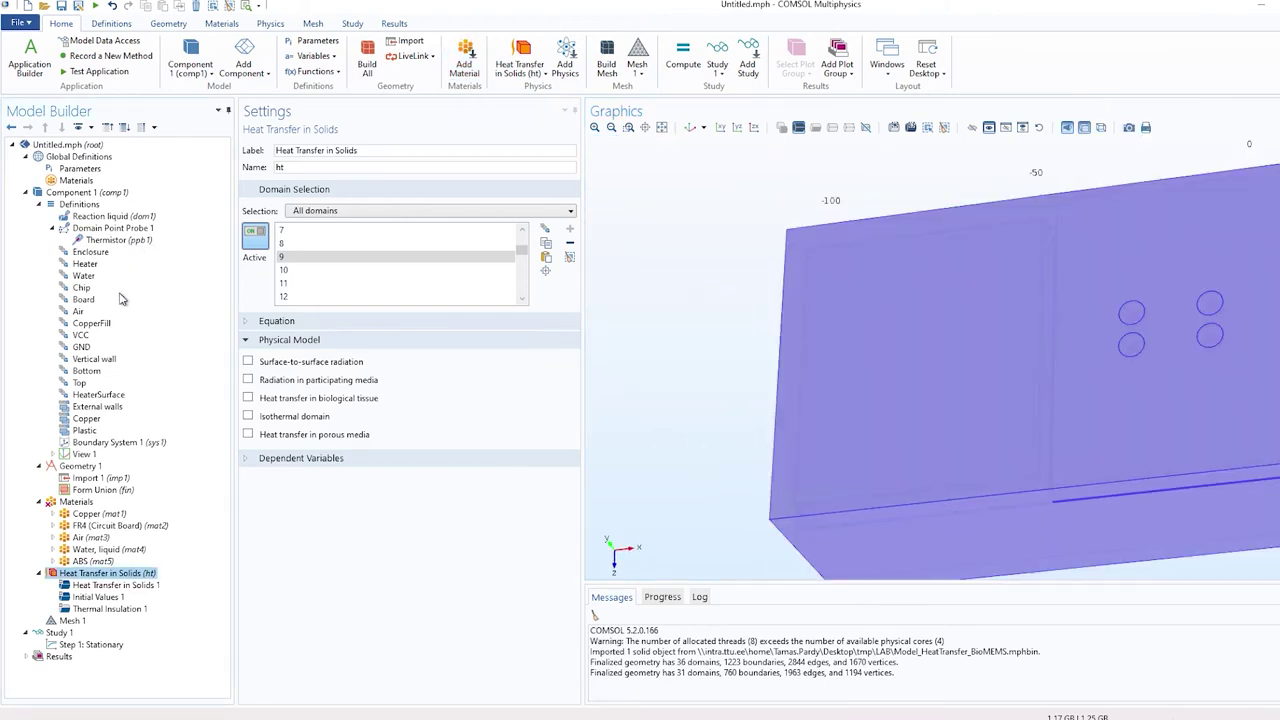
Add a blank material and paste domain 9 into its selection.
click(90, 561)
right_click(75, 501)
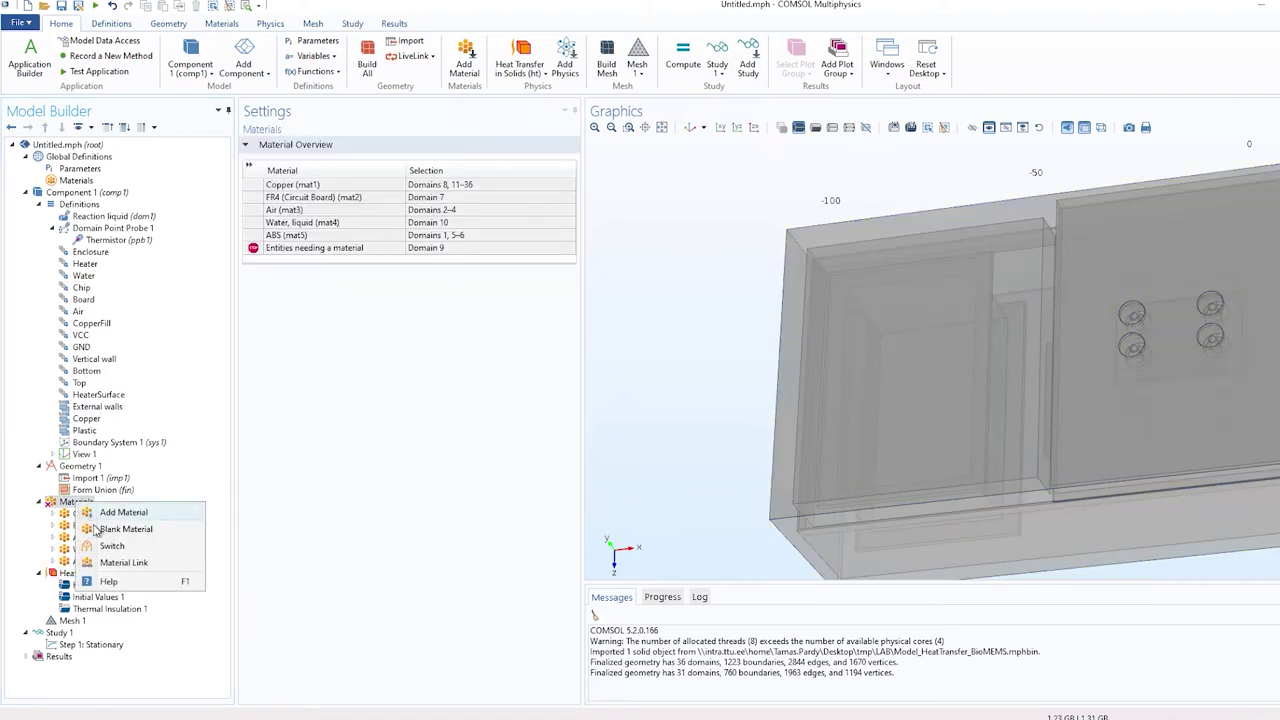
click(98, 529)
click(546, 260)
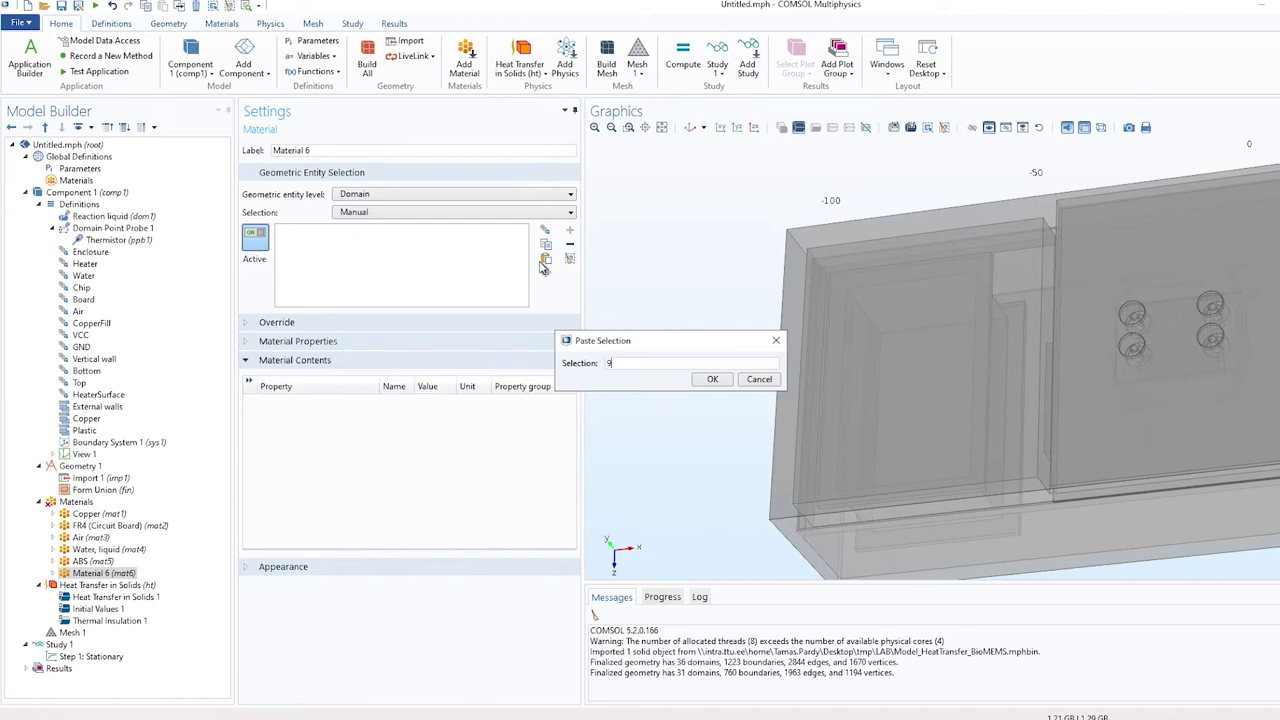
text(9)
key(Return)
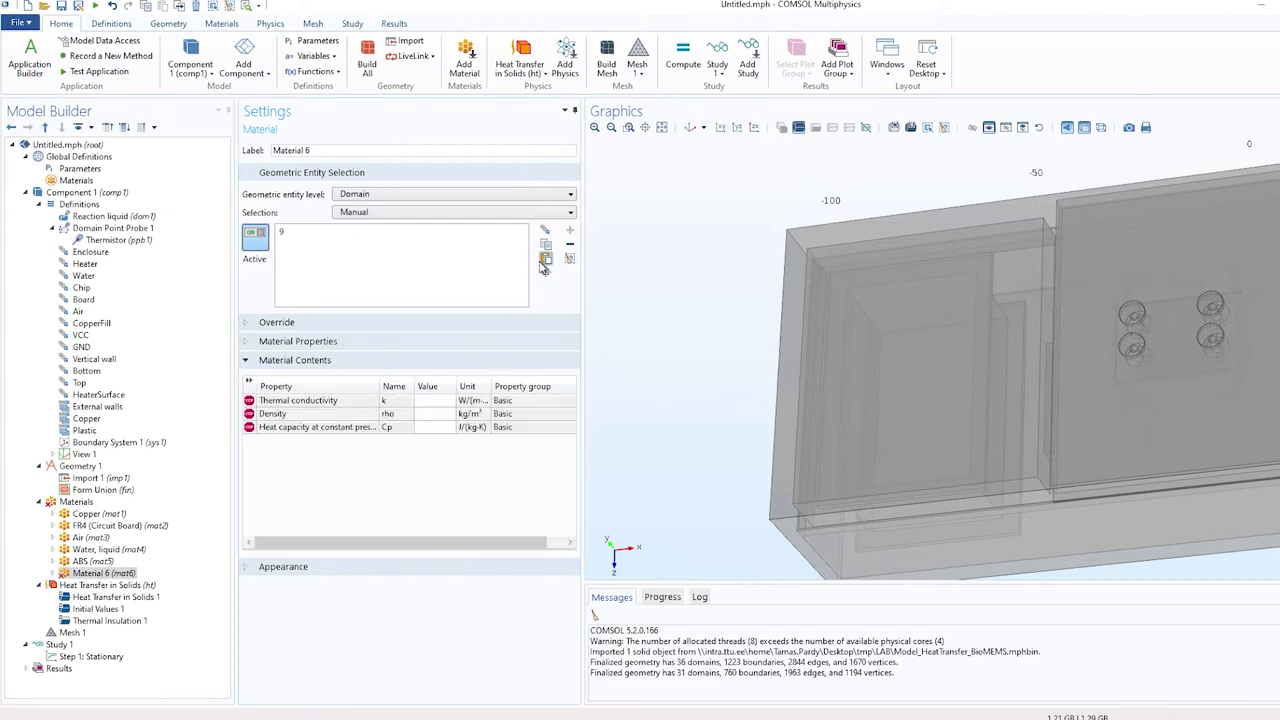
click(296, 232)
Inspect domain 9 near the chip in a transparent, zoomed-in view.
drag(624, 357, 1248, 373)
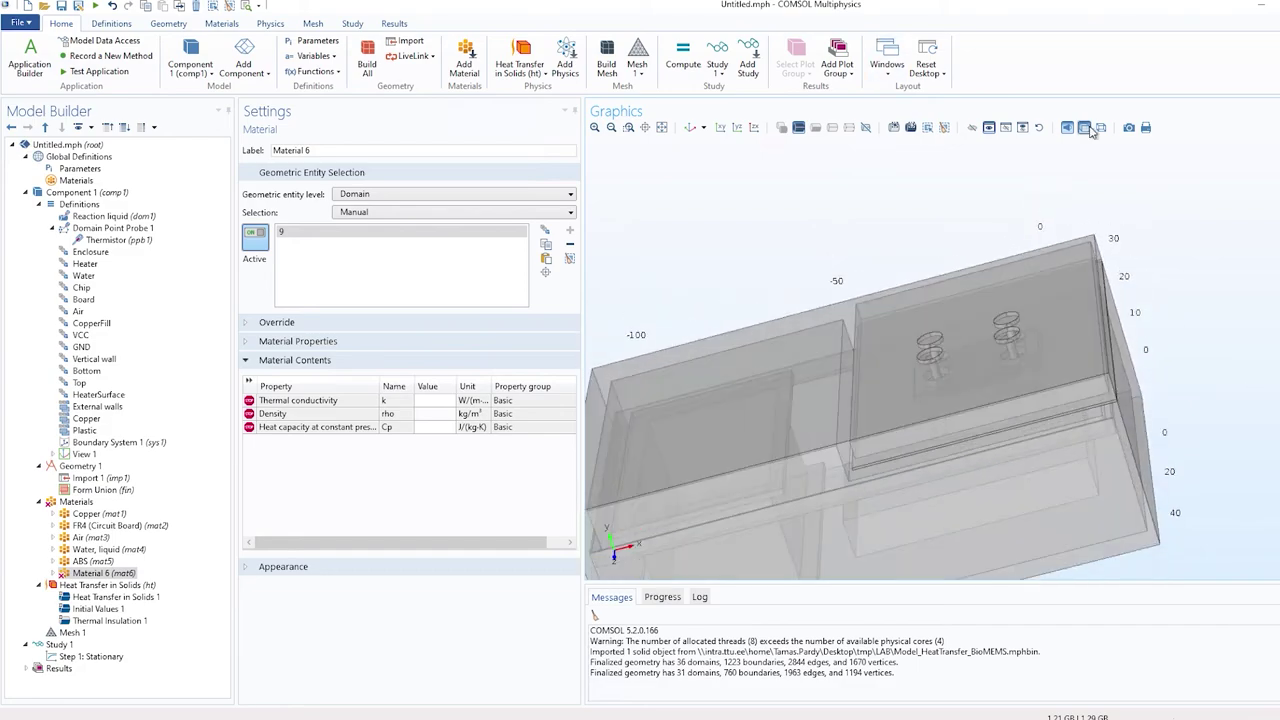
click(1101, 127)
drag(1144, 260, 902, 201)
scroll(955, 462, up, 6)
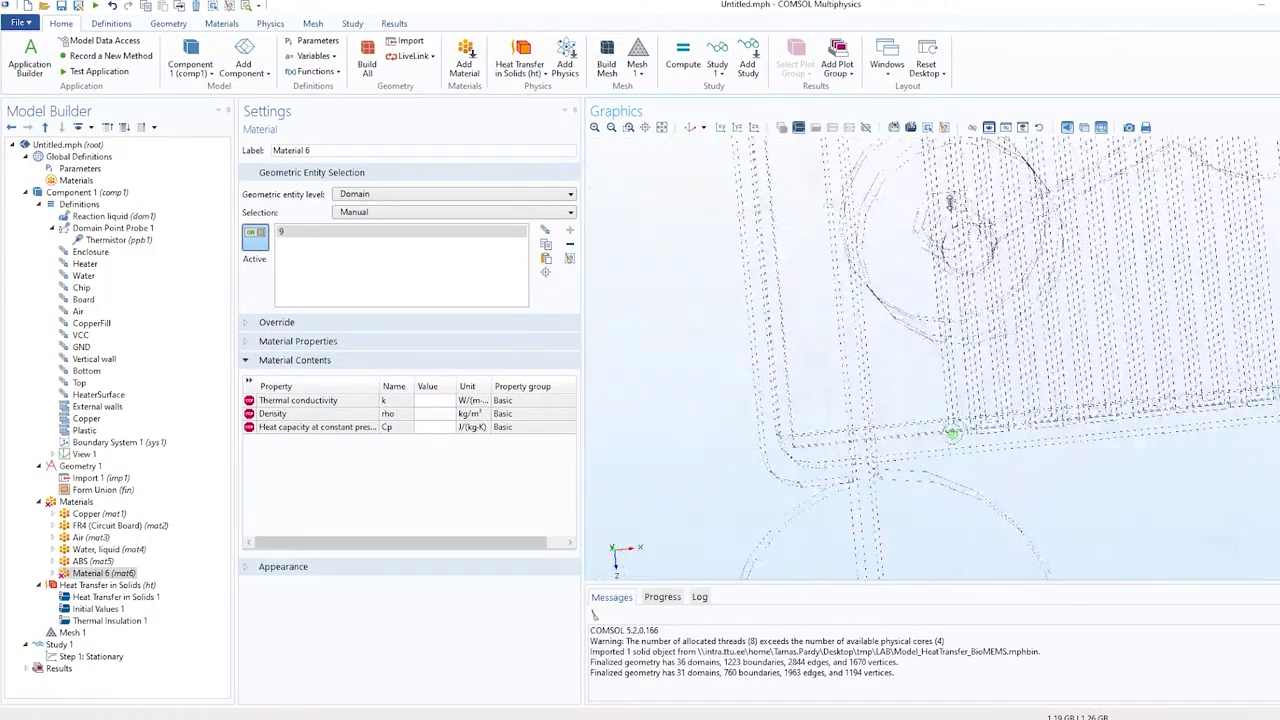
scroll(950, 452, up, 3)
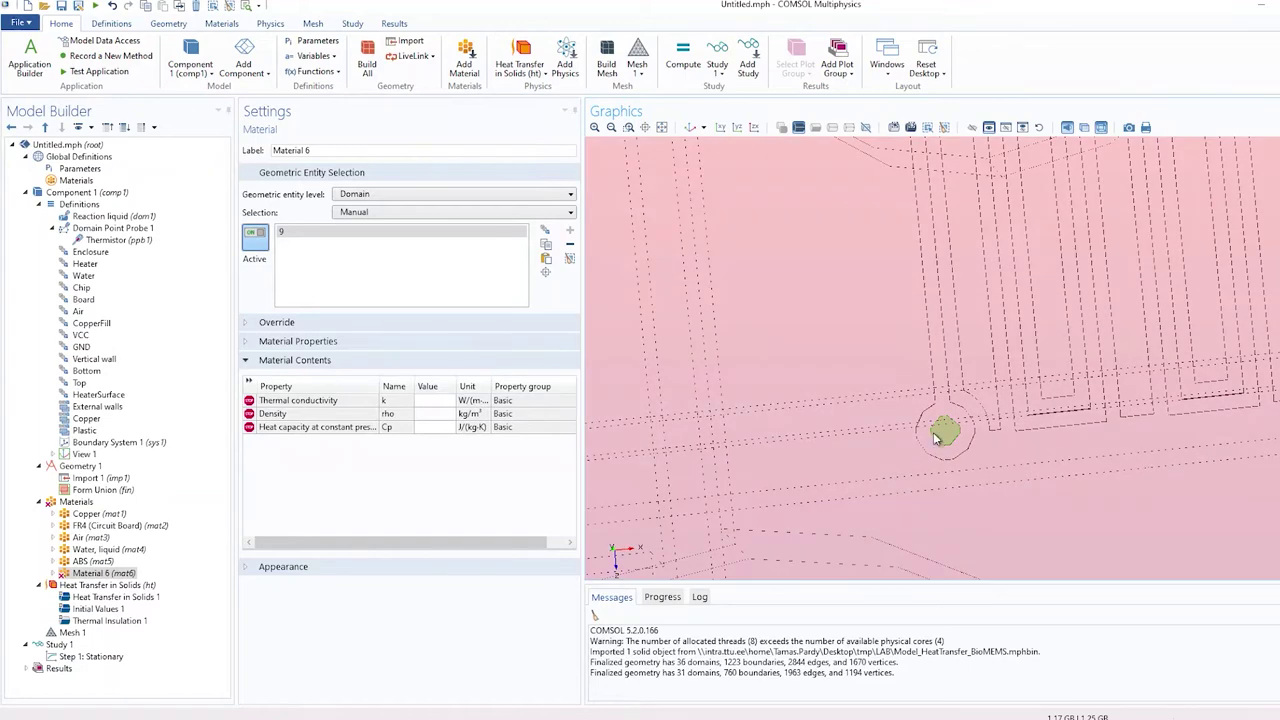
mouse_move(964, 318)
middle_down()
mouse_move(951, 386)
mouse_move(951, 286)
mouse_move(951, 534)
mouse_move(961, 304)
middle_up()
scroll(994, 354, down, 3)
right_drag(994, 354, 914, 369)
scroll(1016, 410, down, 3)
scroll(1038, 402, up, 2)
scroll(1038, 402, down, 3)
Remove domain 9 from the blank material and delete Material 6.
click(568, 261)
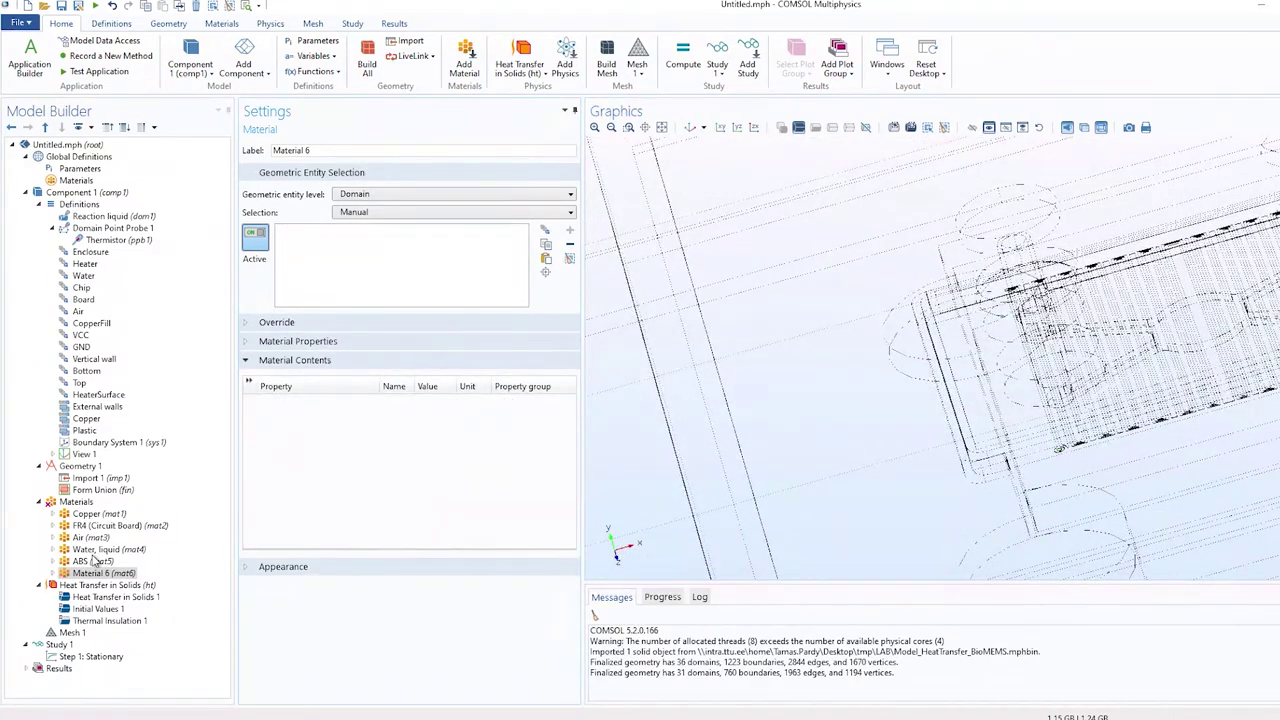
right_click(90, 572)
click(225, 473)
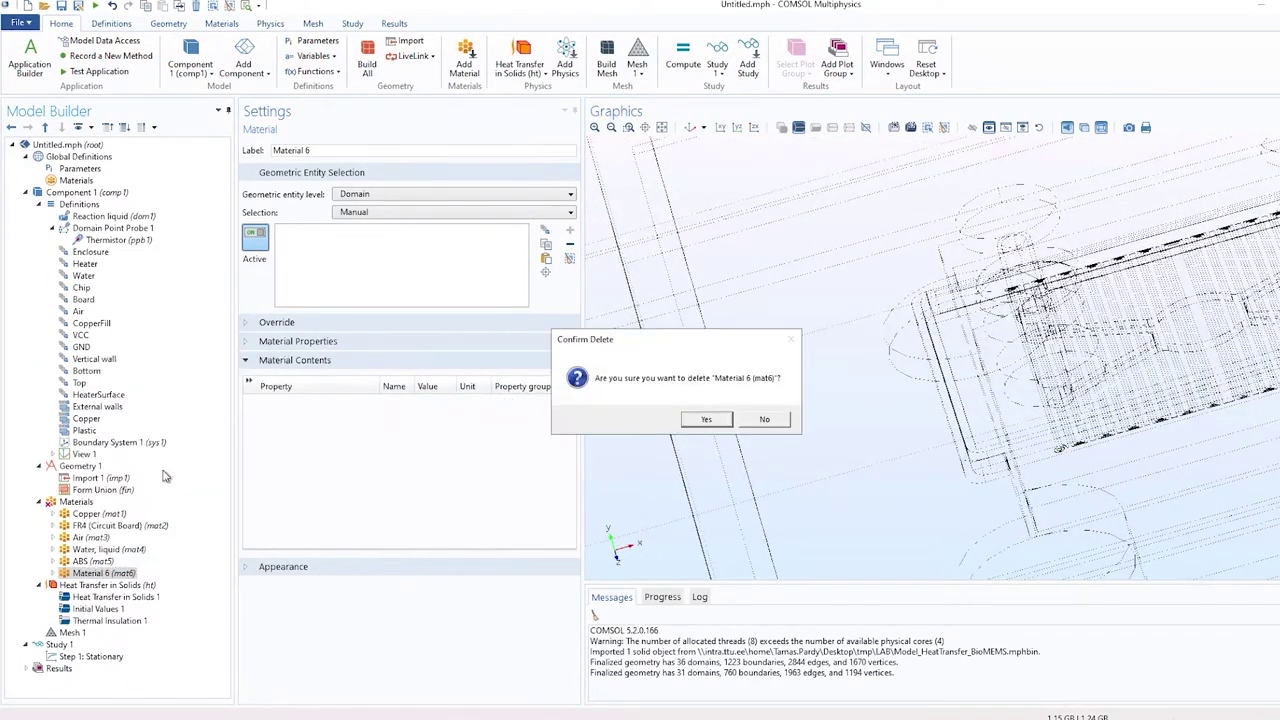
click(692, 420)
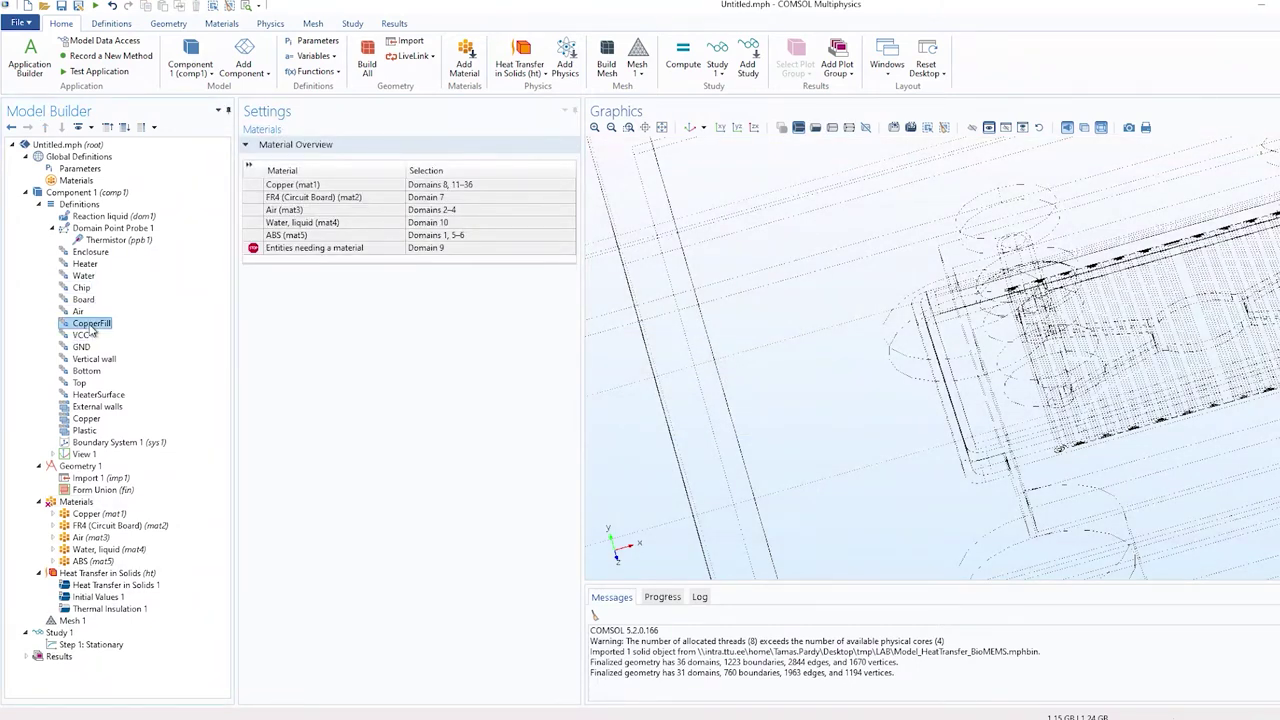
Paste domain 9 into the CopperFill domain selection.
click(90, 324)
click(547, 223)
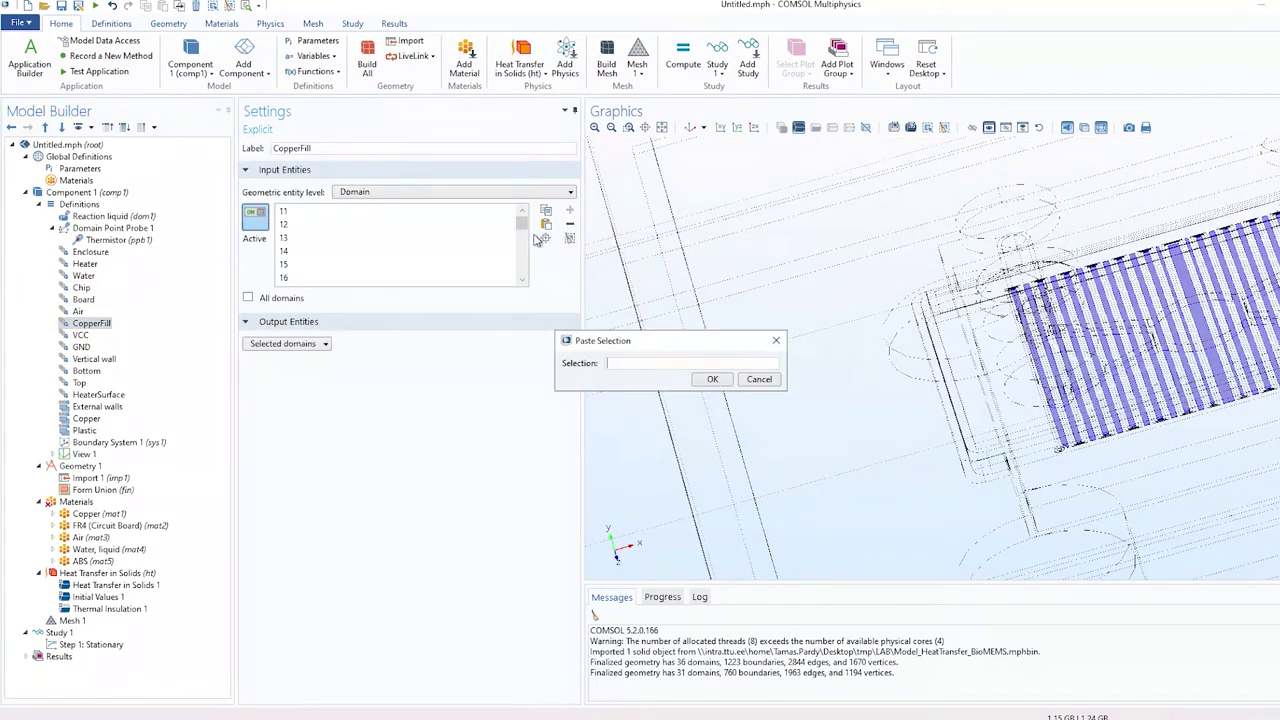
click(704, 382)
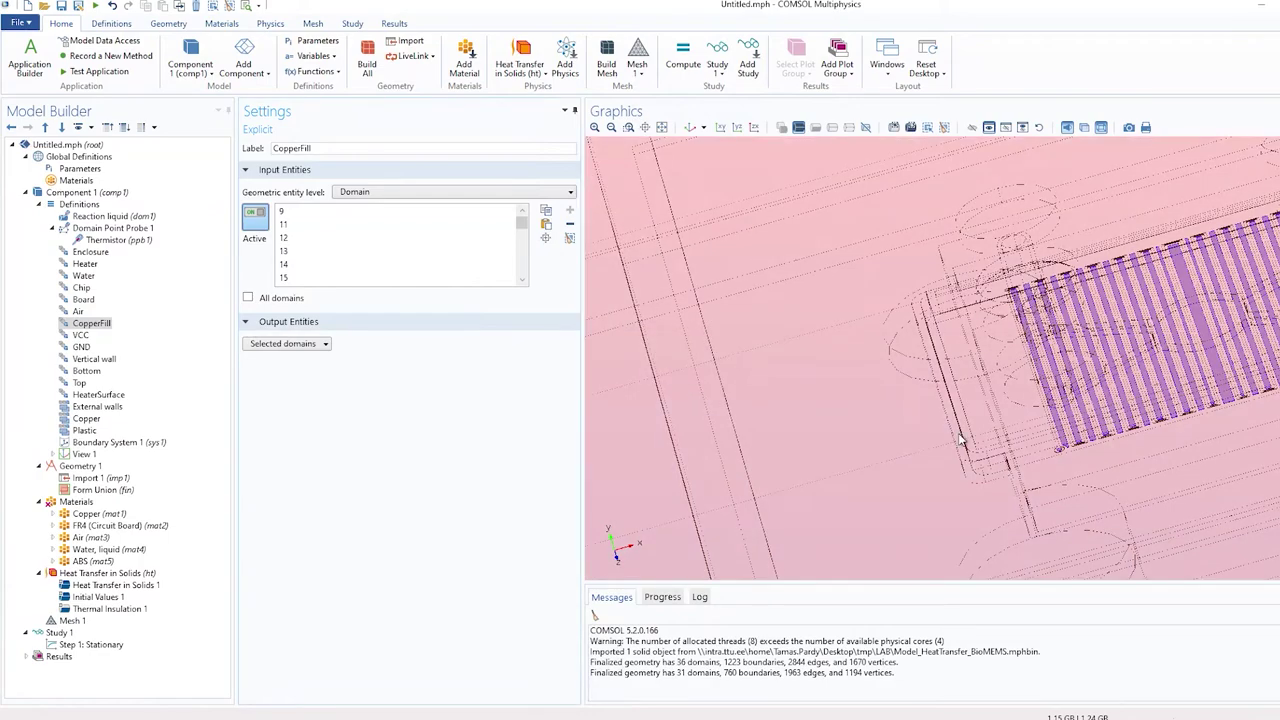
scroll(1096, 468, up, 5)
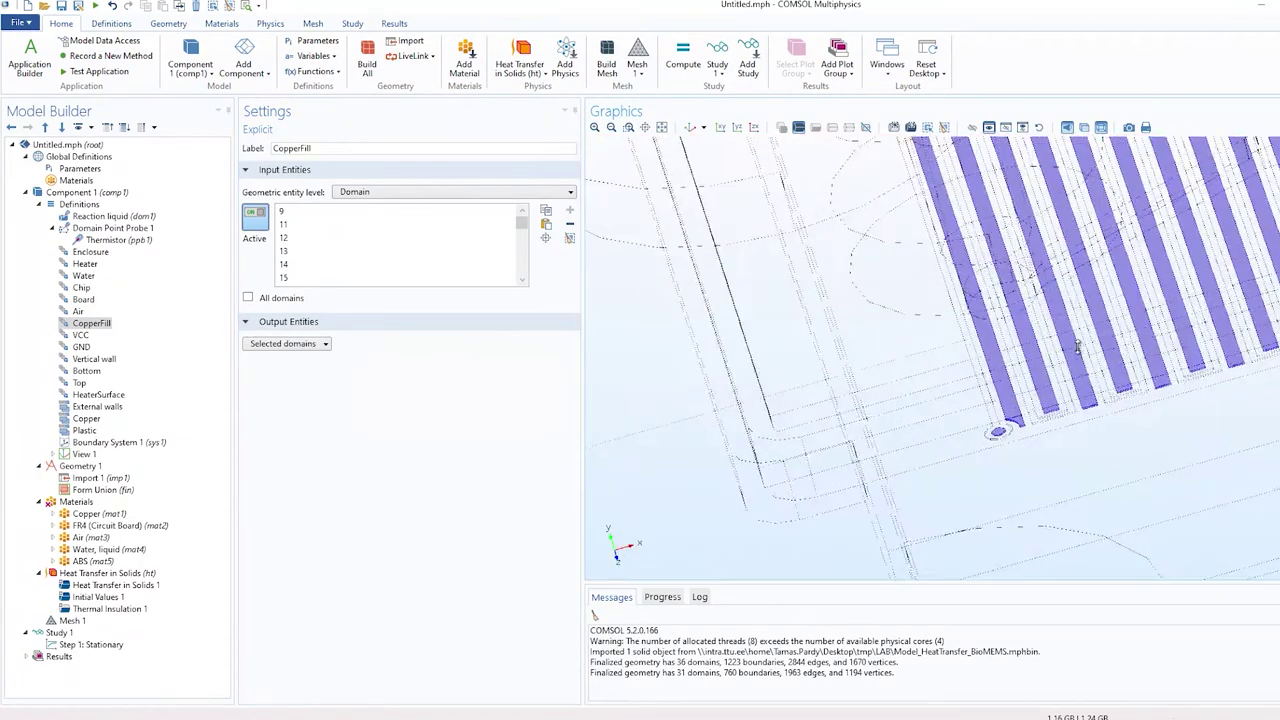
scroll(1085, 297, down, 6)
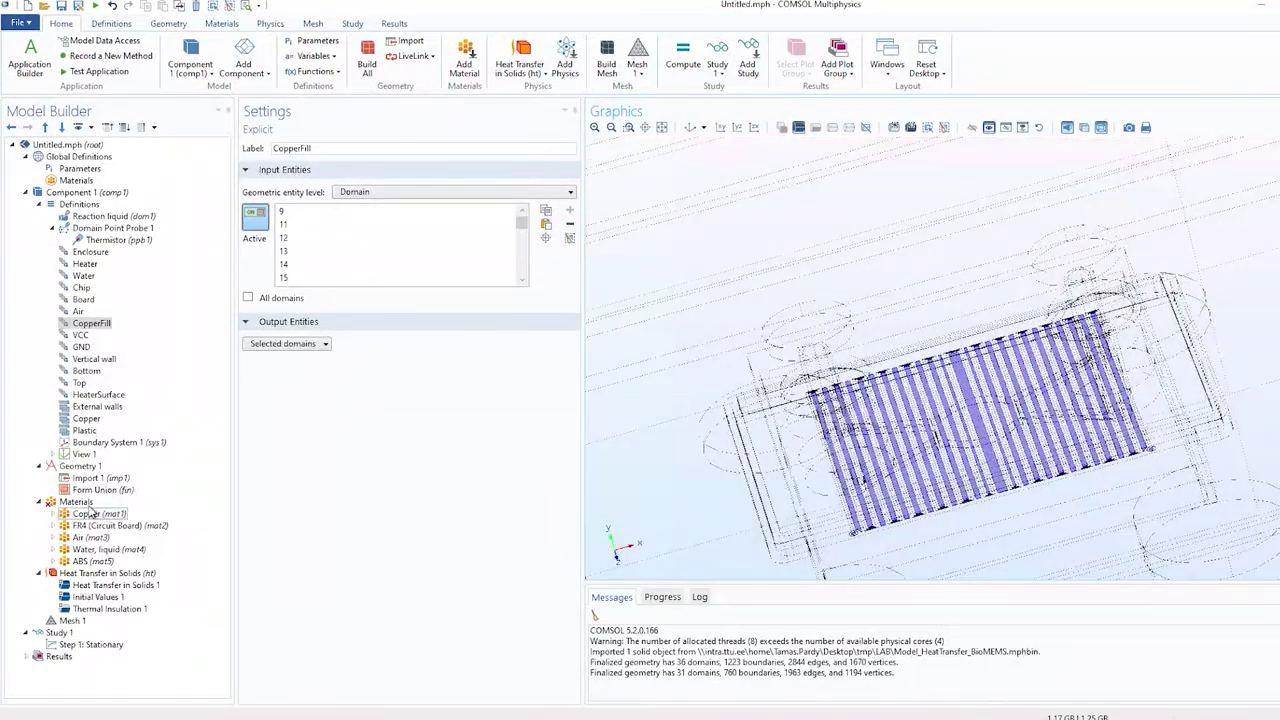
Verify in the Materials overview that Copper now covers domain 9.
click(76, 501)
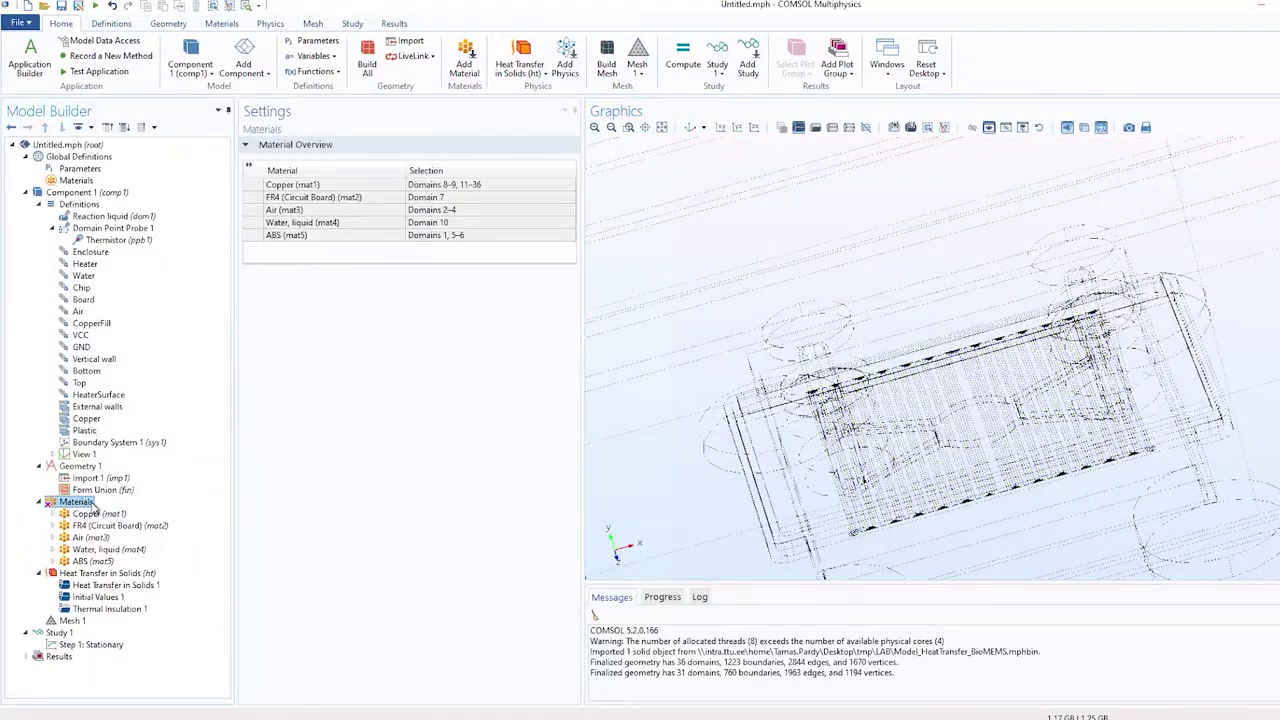
click(138, 489)
click(90, 513)
click(62, 502)
click(70, 525)
click(74, 513)
click(76, 502)
click(66, 575)
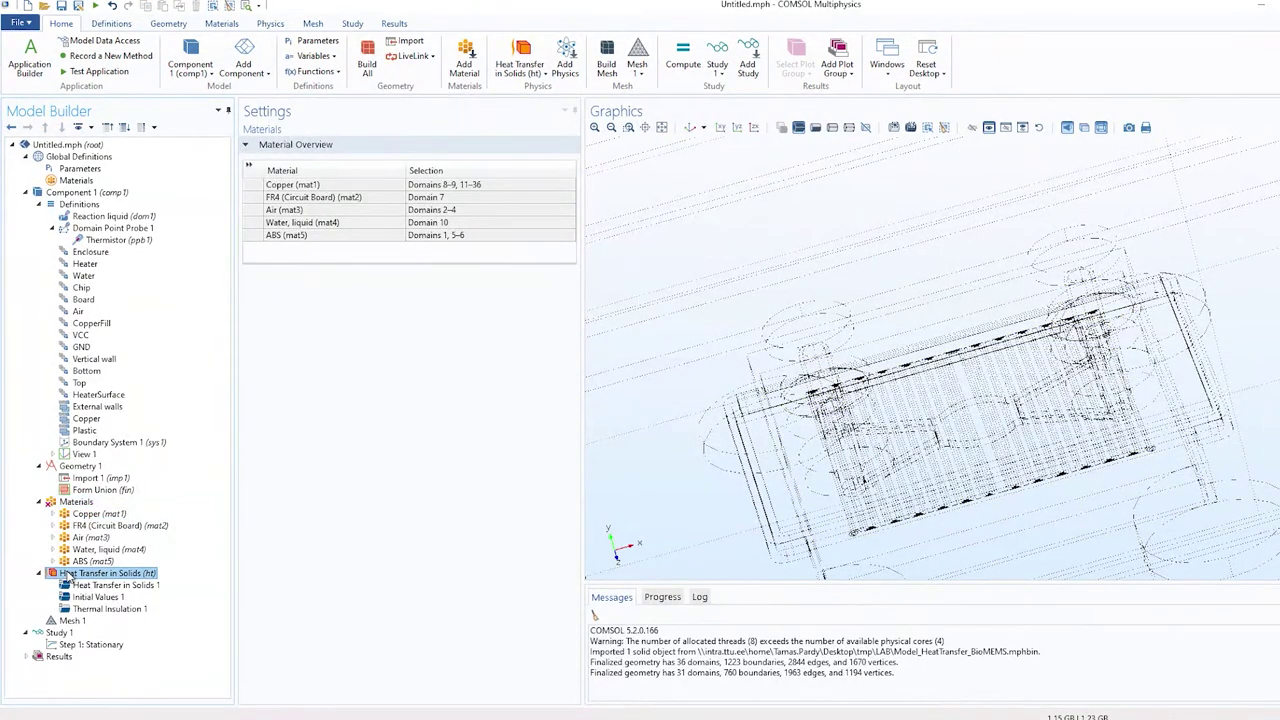
click(70, 502)
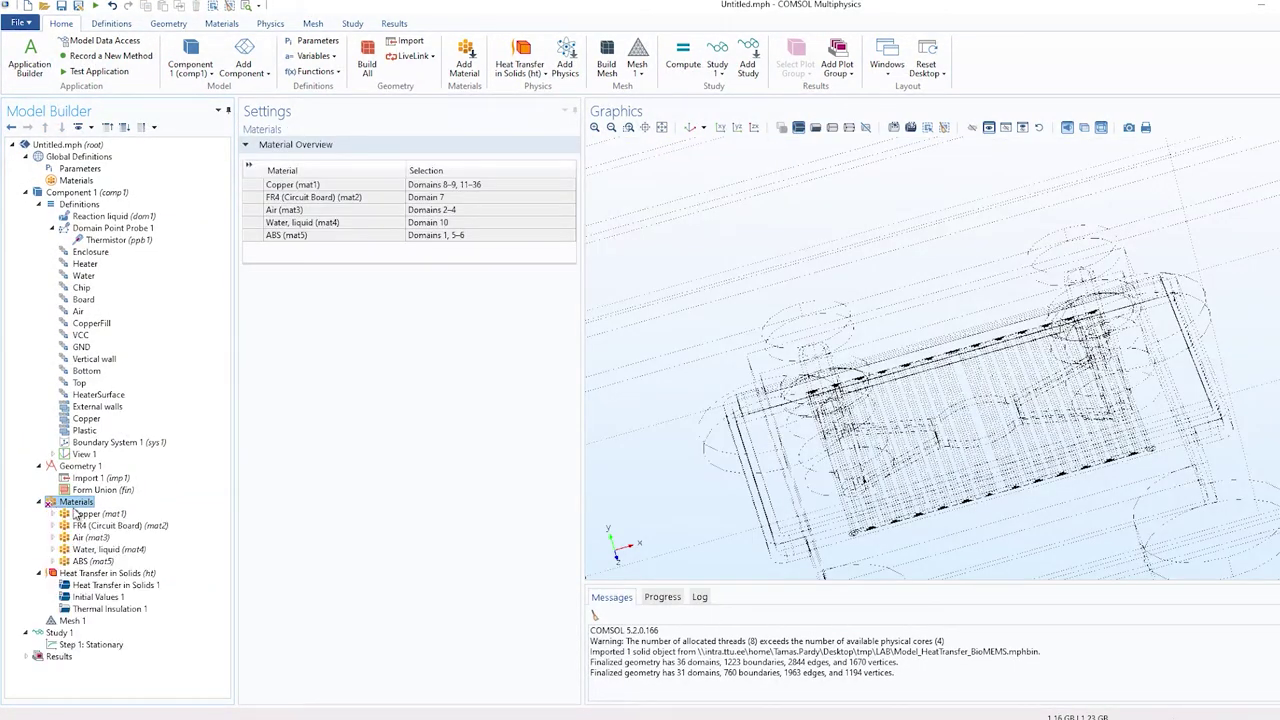
Briefly reopen the material library, then inspect the Heat Transfer in Solids conduction settings.
right_click(76, 508)
key(Escape)
right_click(76, 508)
click(112, 515)
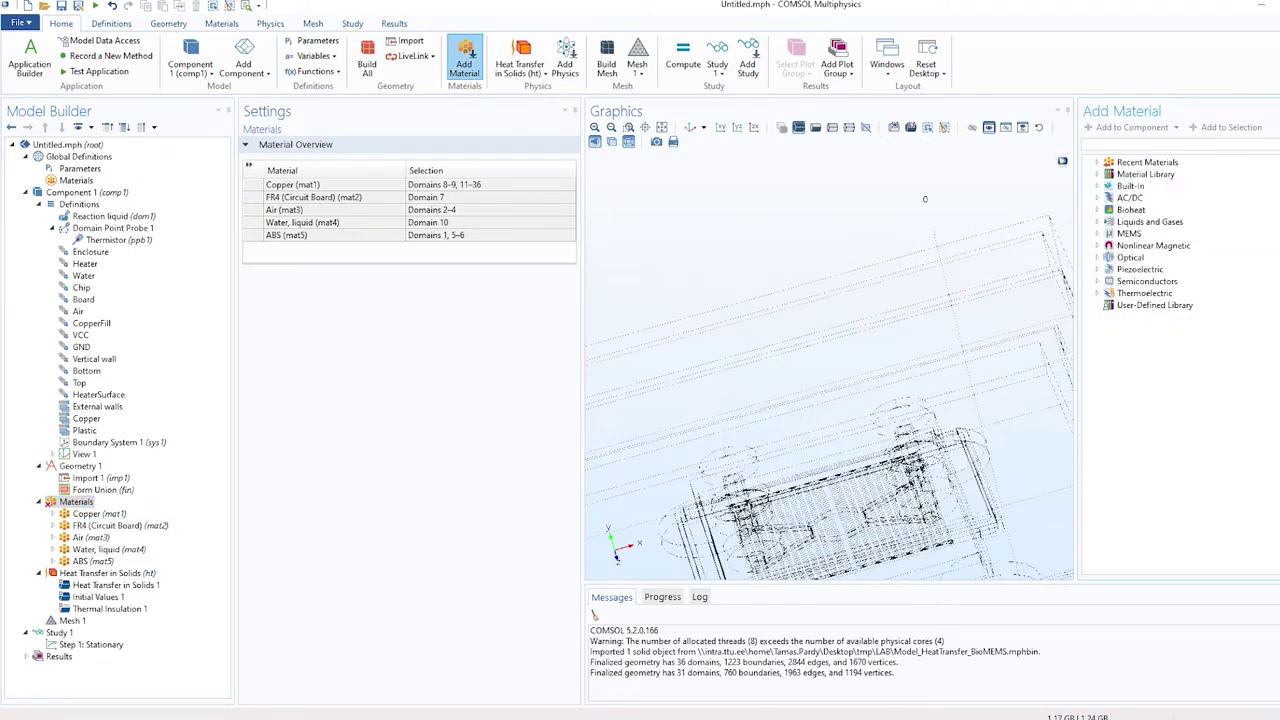
click(464, 60)
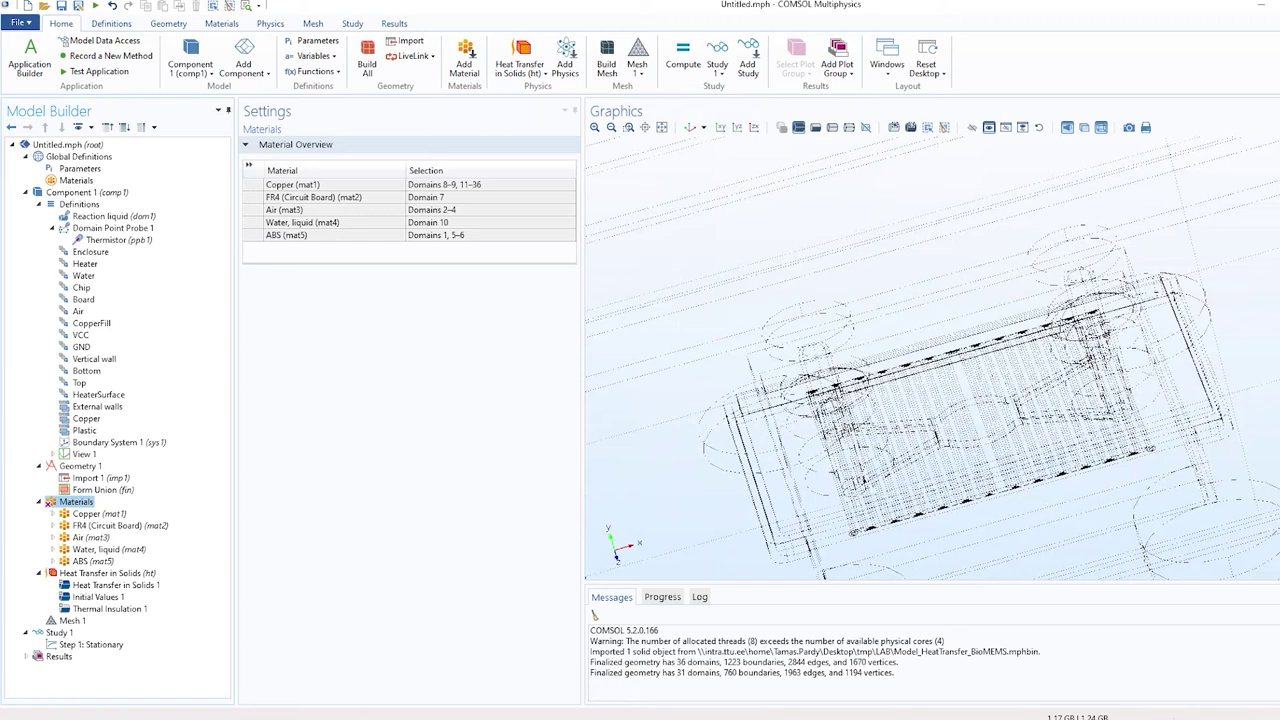
click(95, 573)
click(112, 584)
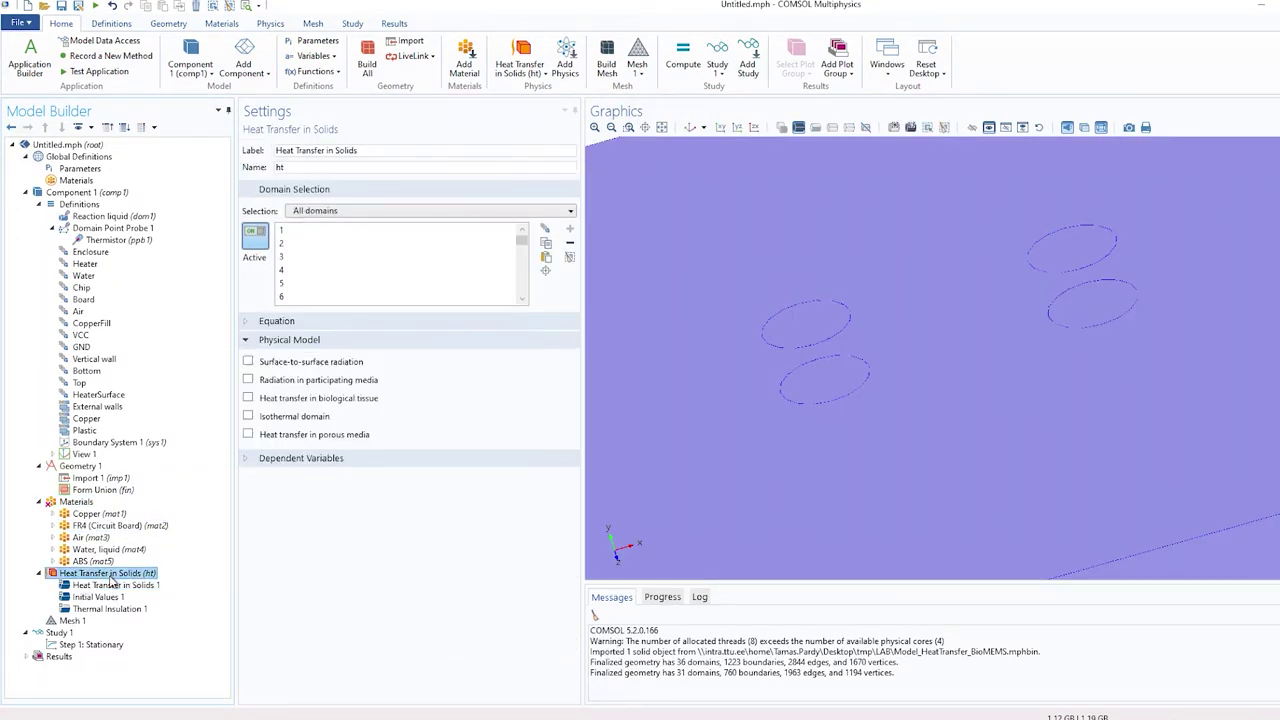
Review the solid heat equations and initial values, then check AmbTemp = 25 degC in Parameters.
click(100, 597)
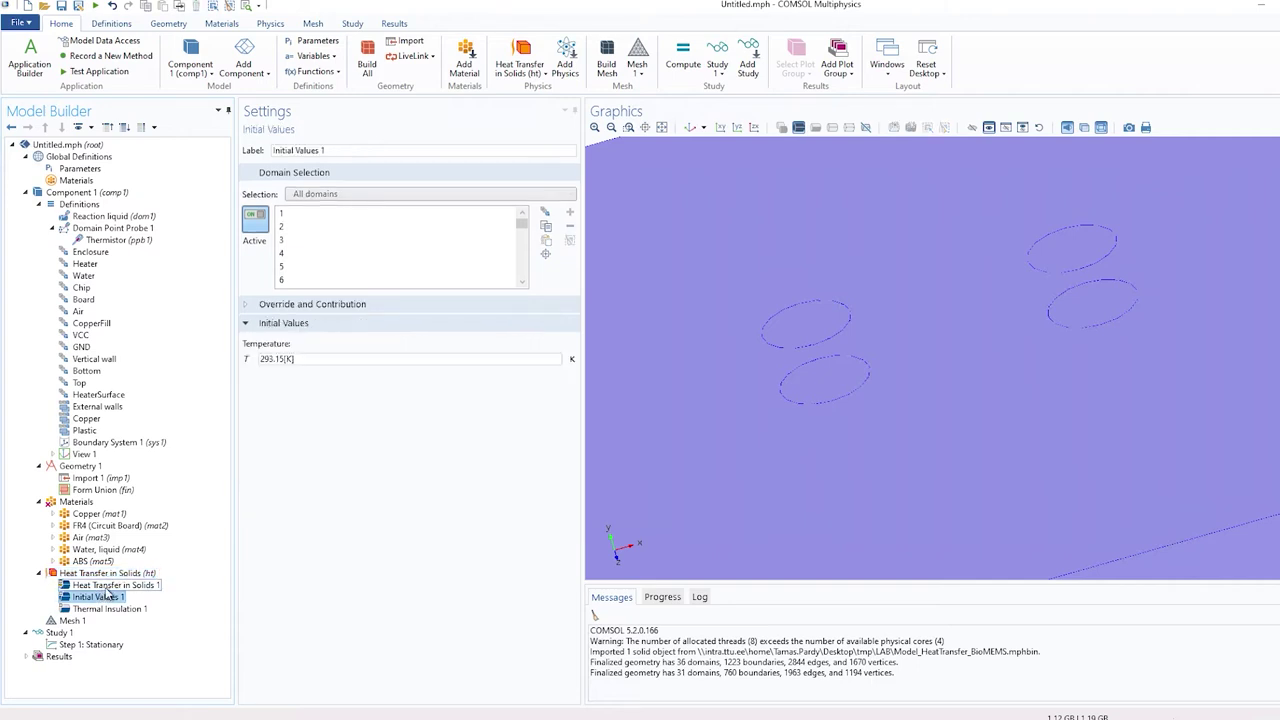
click(106, 587)
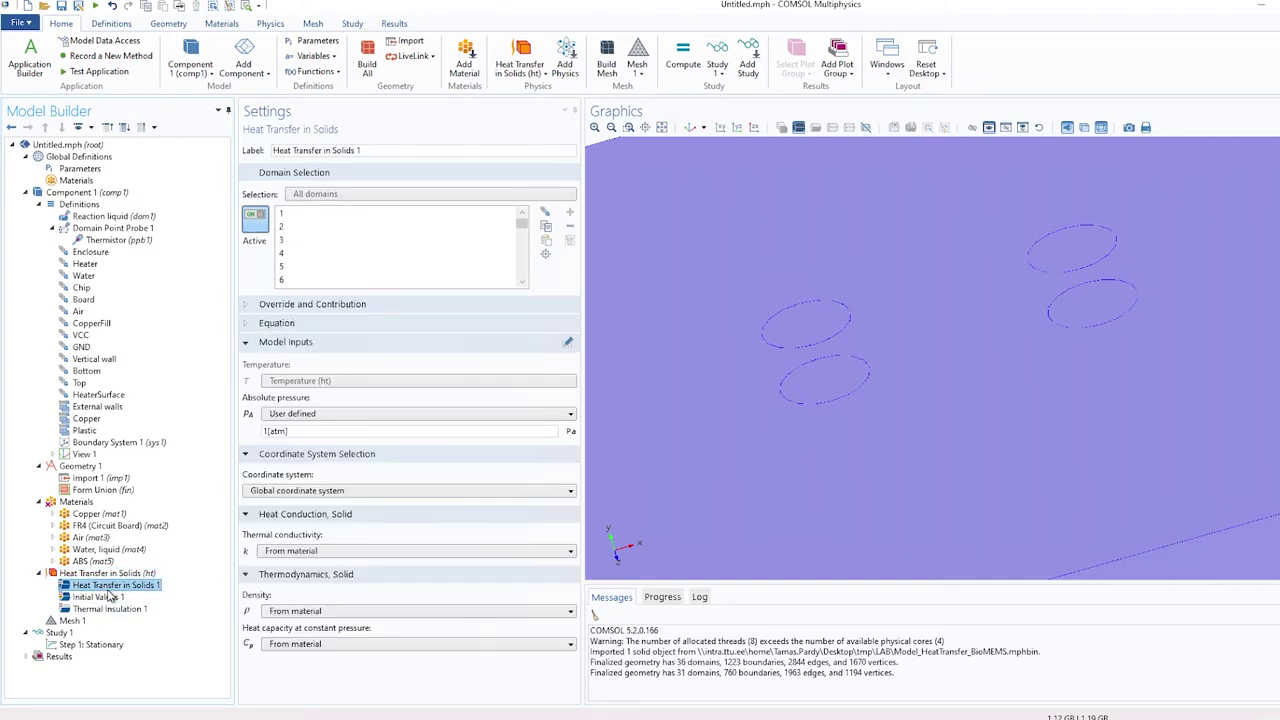
click(312, 325)
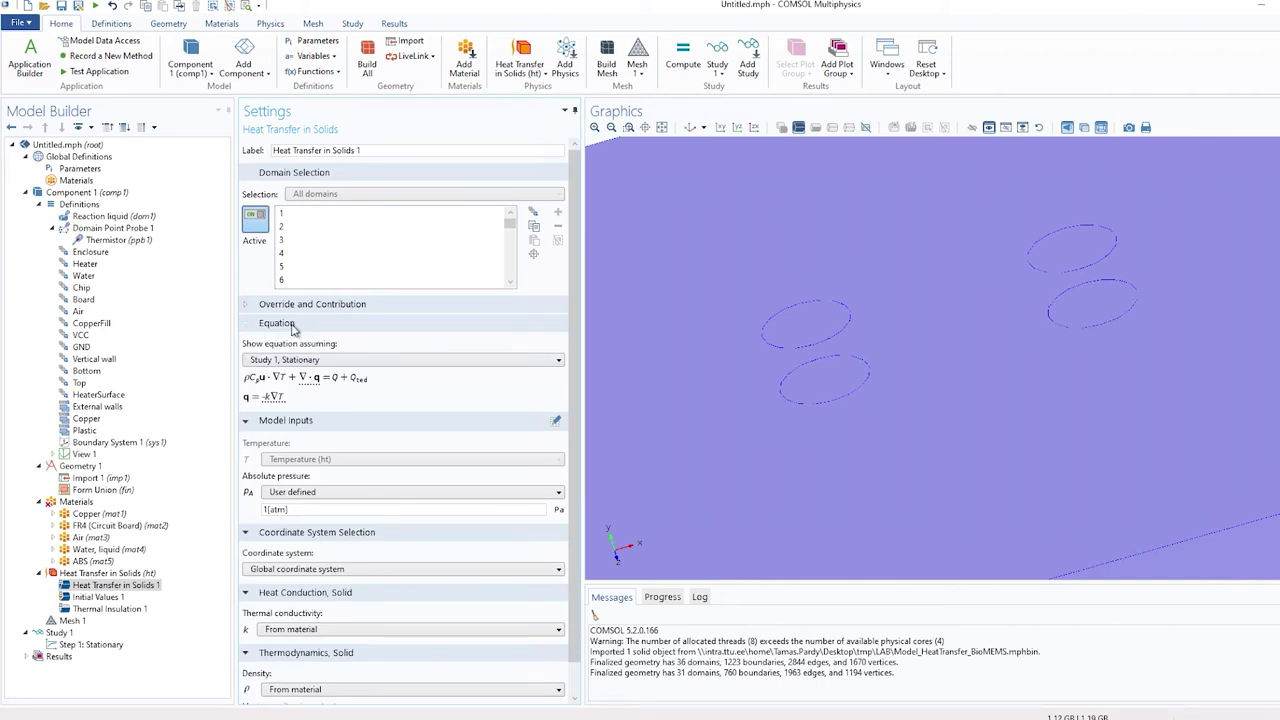
click(293, 324)
click(96, 597)
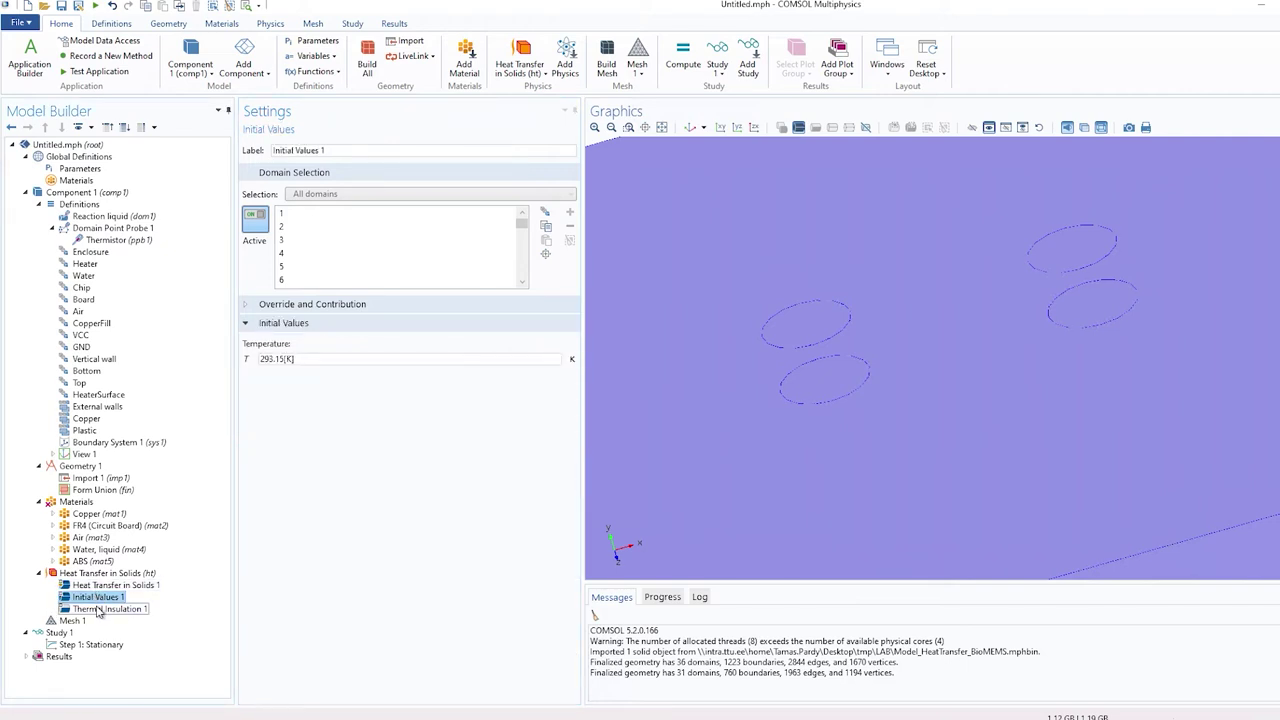
click(80, 168)
Replace the initial temperature 293.15 K with the AmbTemp parameter.
click(280, 190)
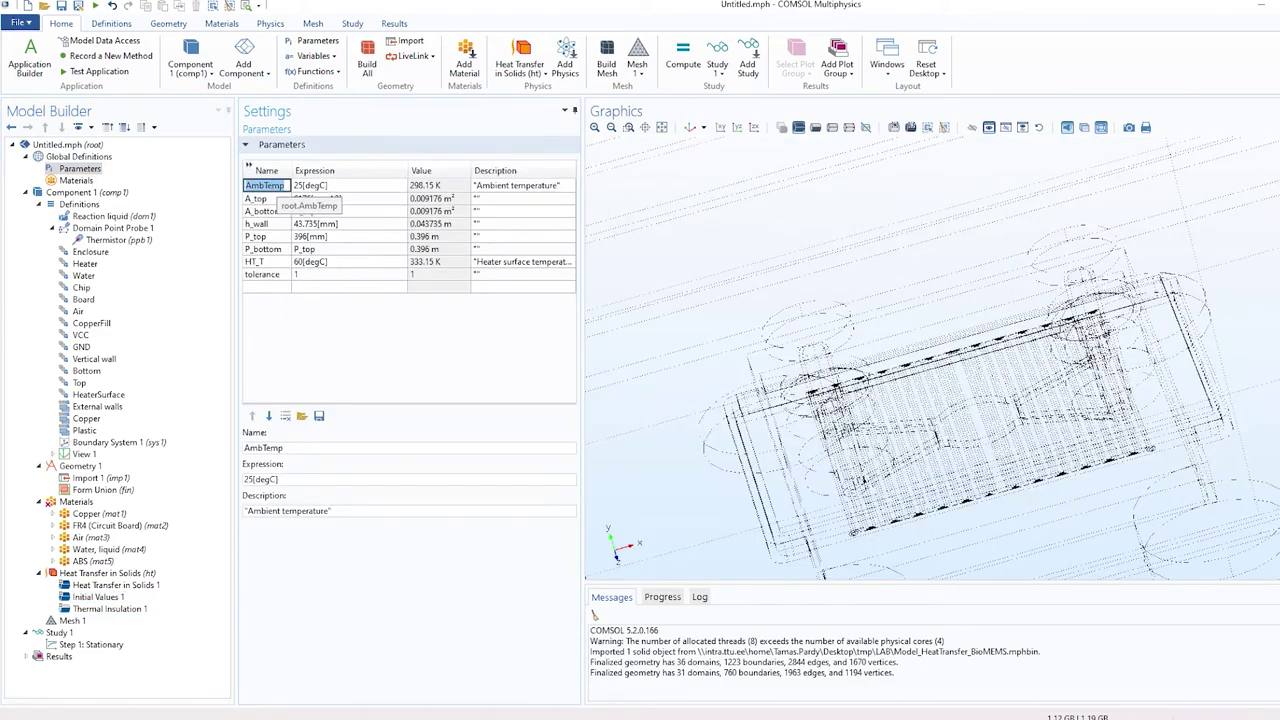
click(90, 597)
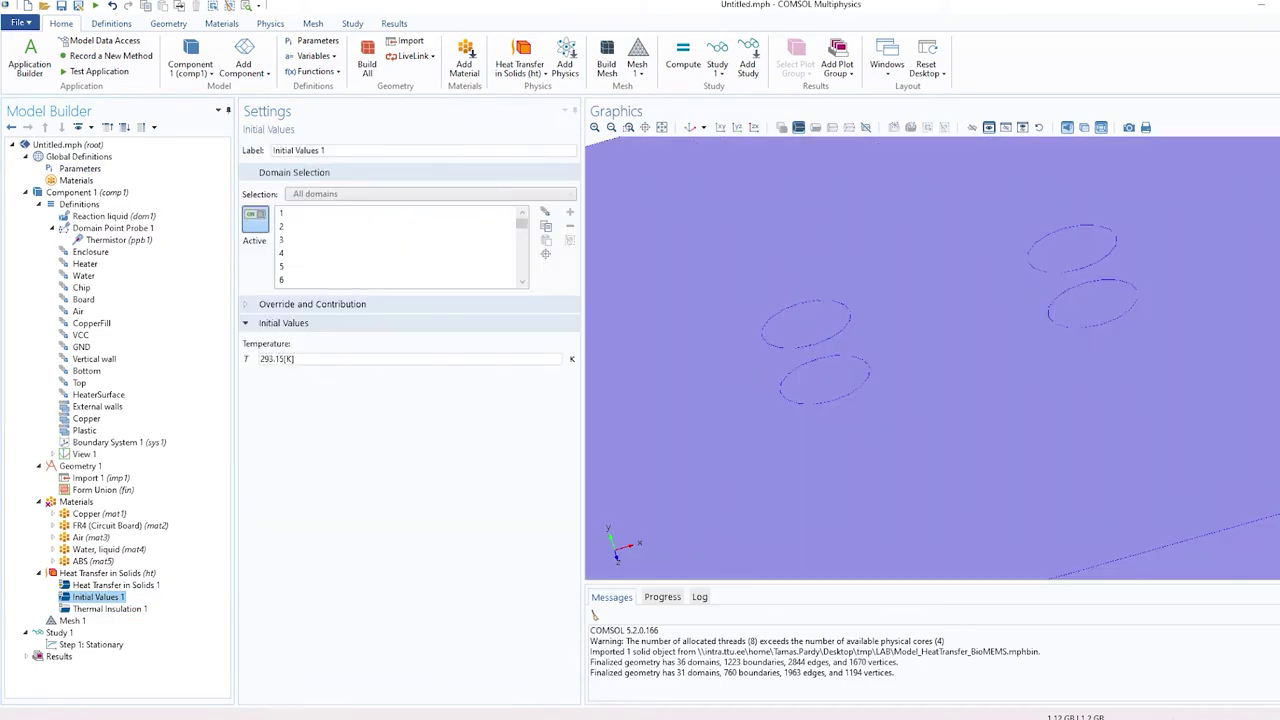
triple_click(278, 358)
text(AmbTemp)
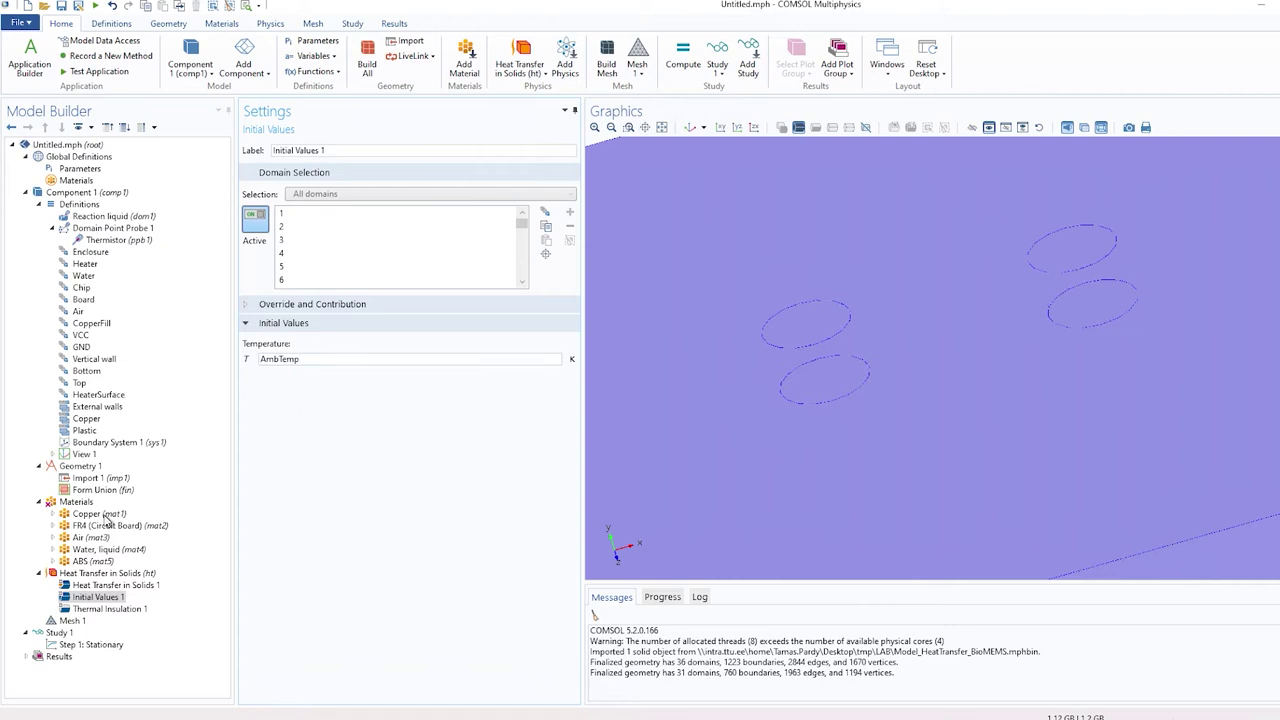
Review Thermal Insulation 1 on all boundaries while rotating the model upright.
click(112, 609)
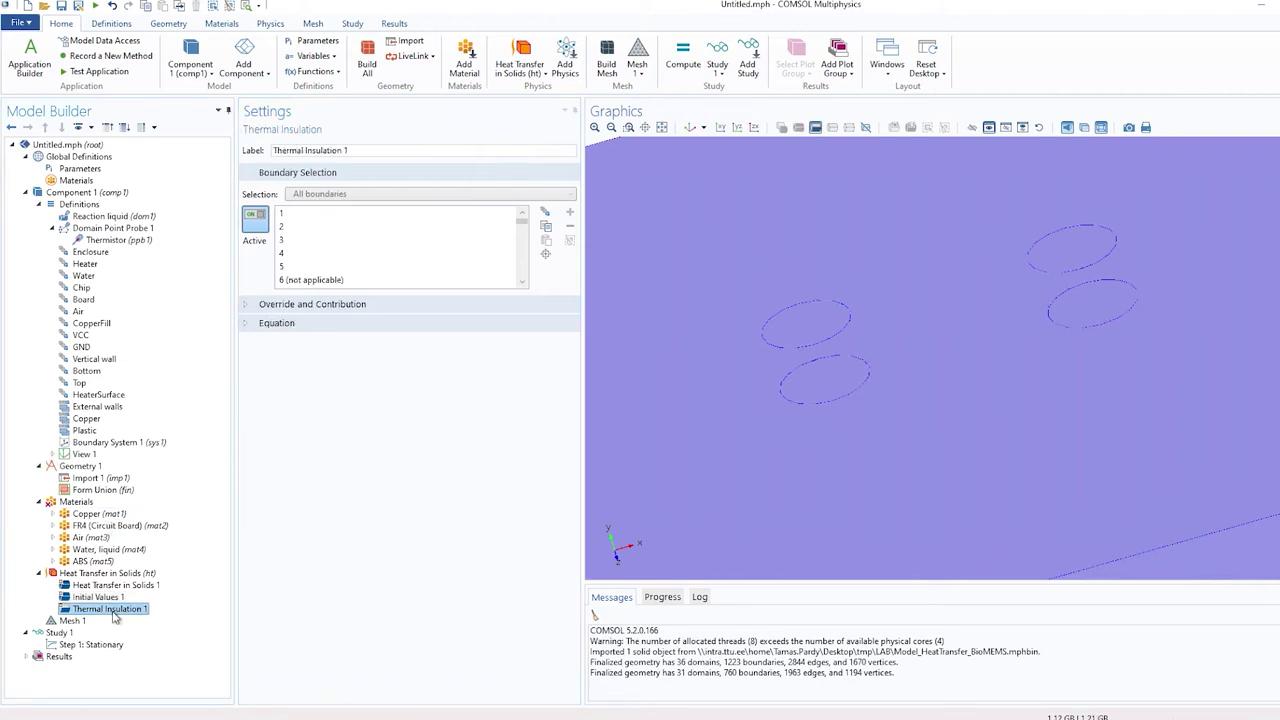
key(Up)
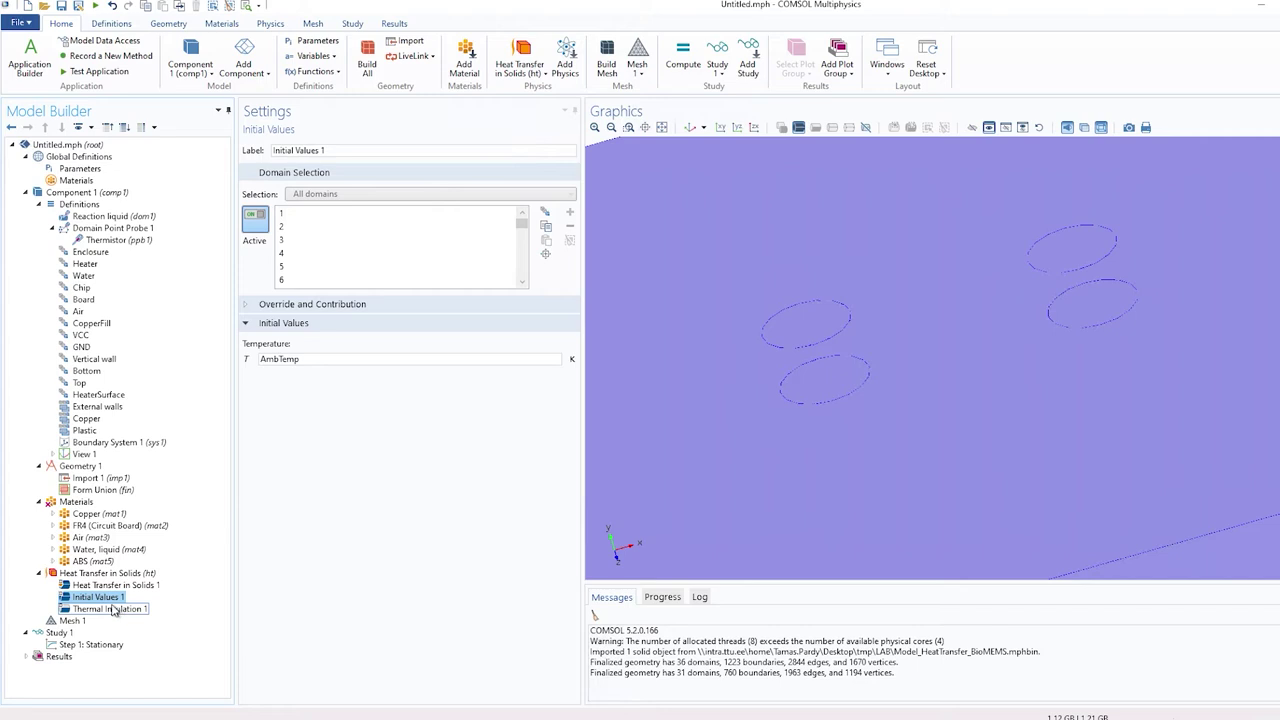
scroll(874, 323, down, 5)
drag(874, 323, 1168, 336)
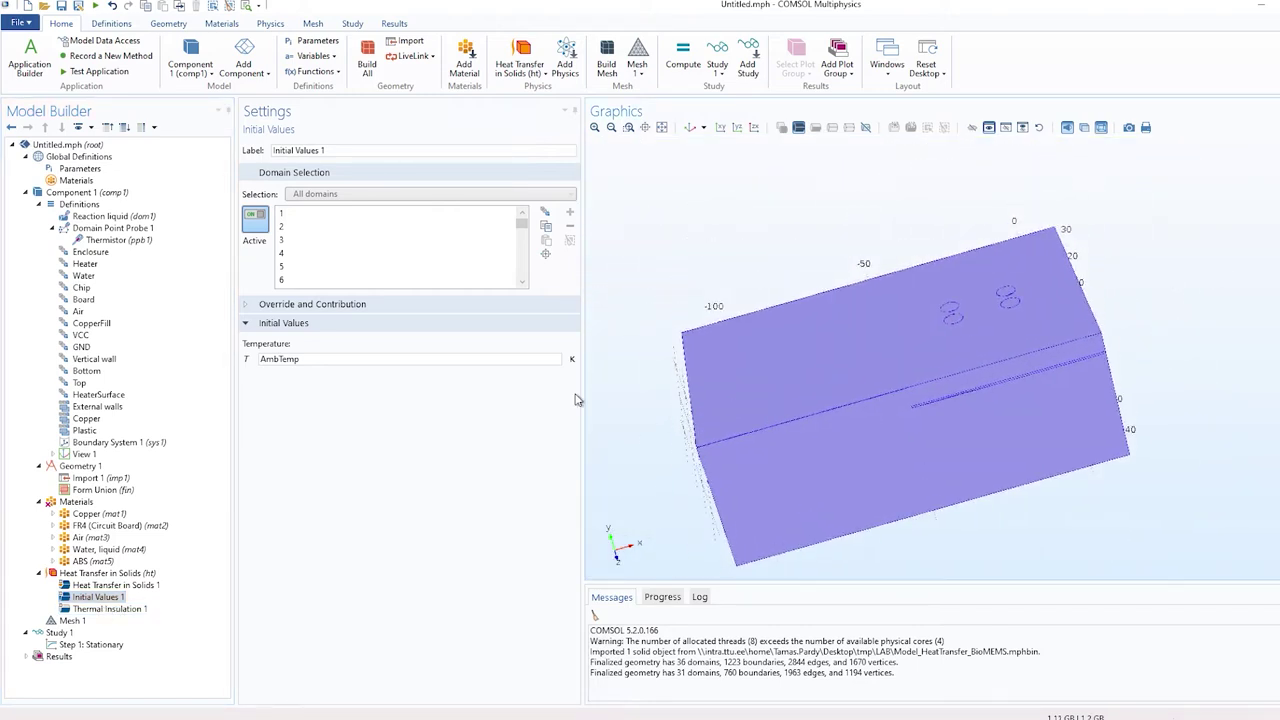
click(117, 611)
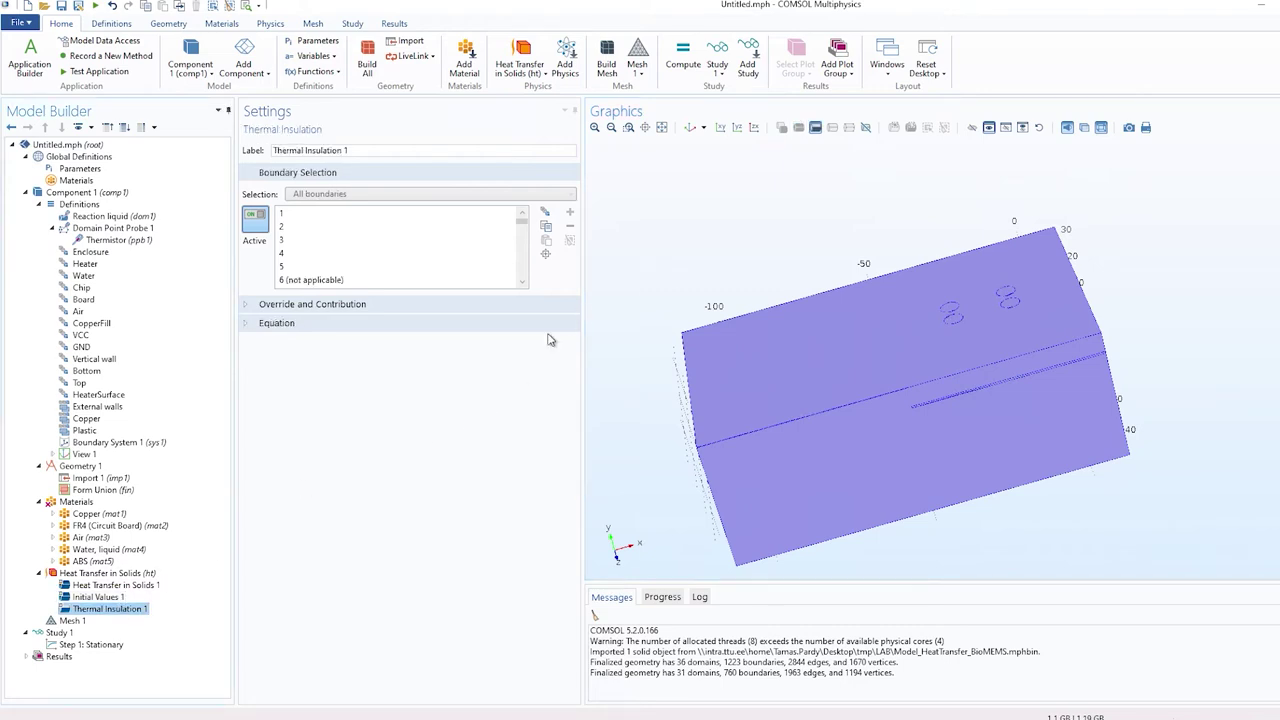
drag(627, 350, 674, 347)
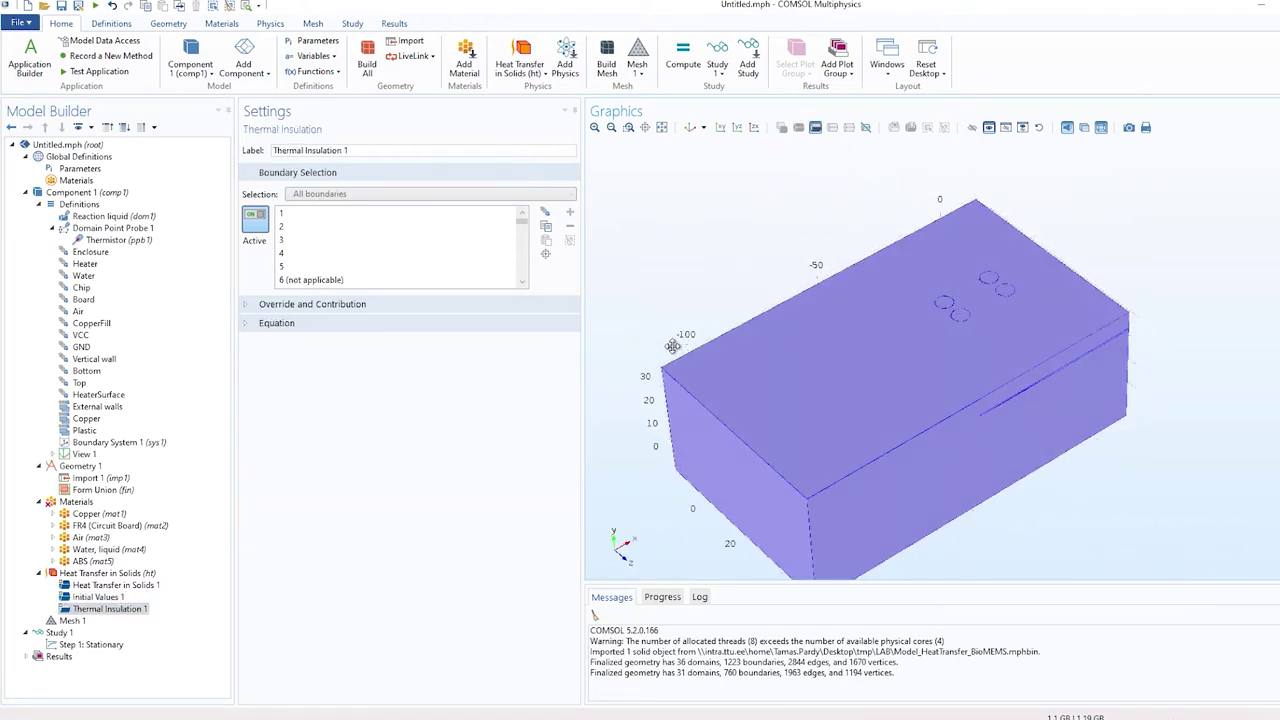
Add Diffuse Surface radiation on External walls, ambient temperature AmbTemp, user-defined emissivity 0.95.
click(83, 574)
right_click(84, 578)
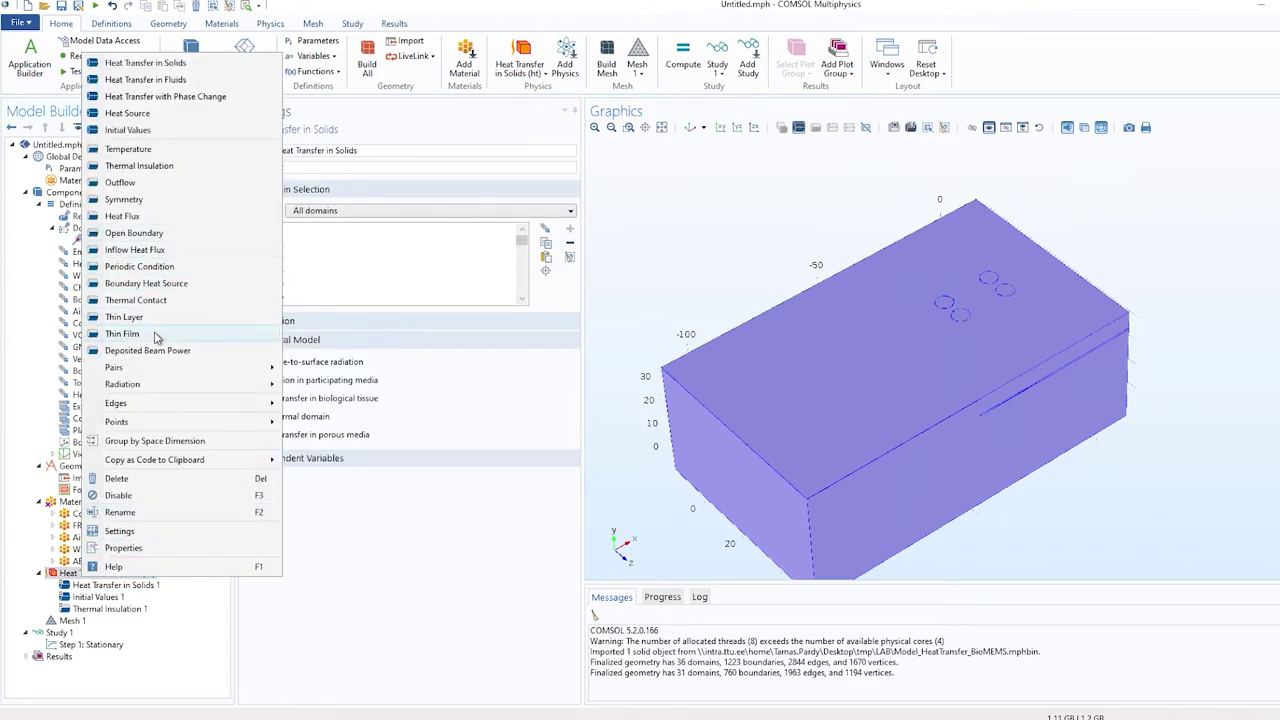
mouse_move(149, 384)
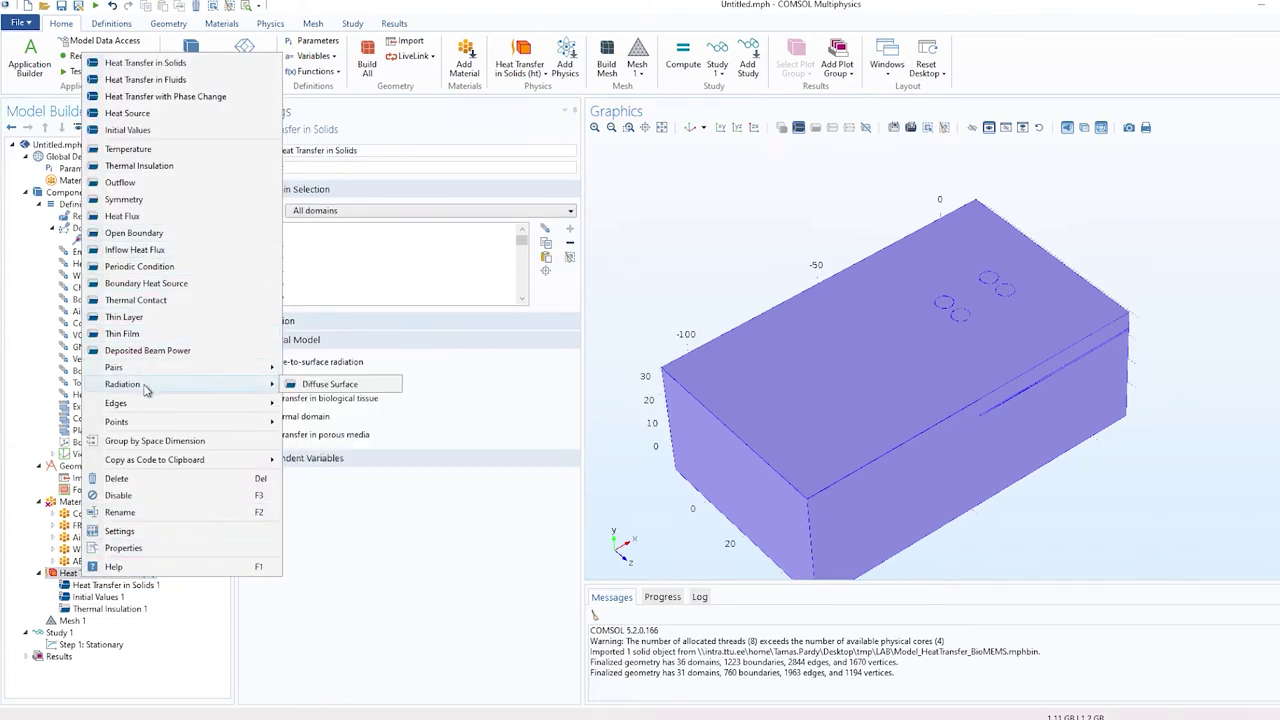
click(332, 385)
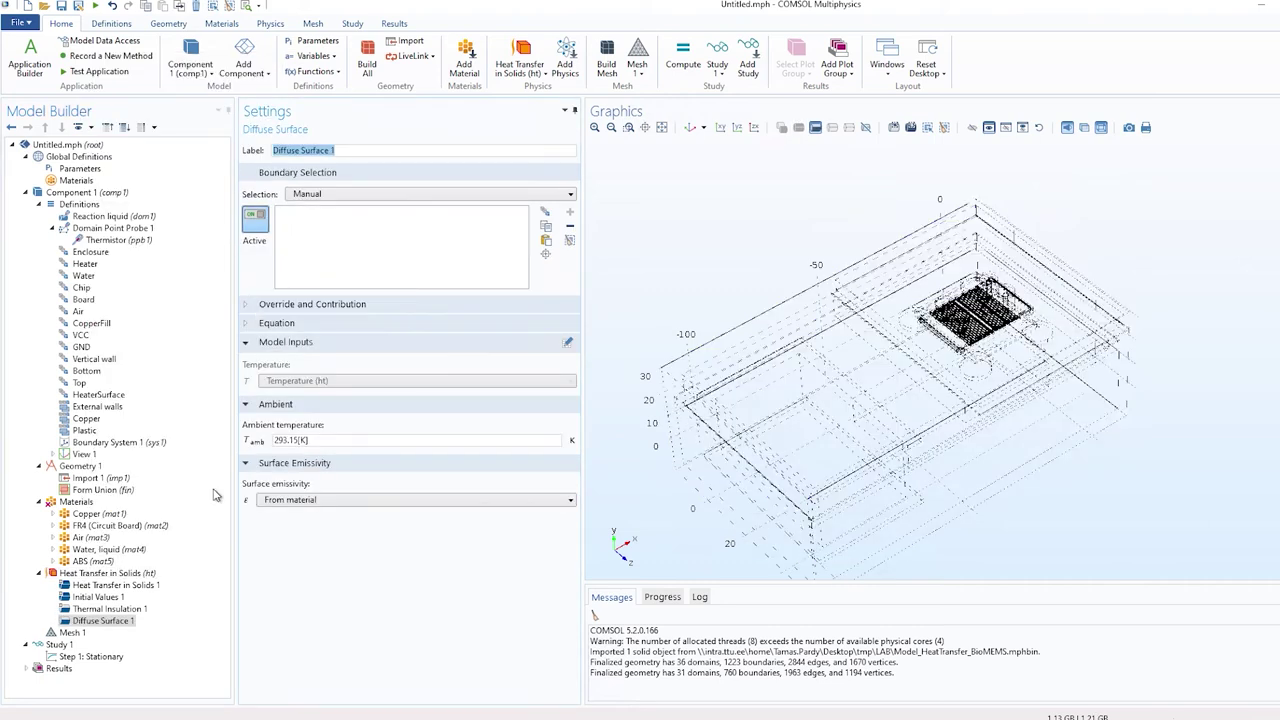
click(360, 194)
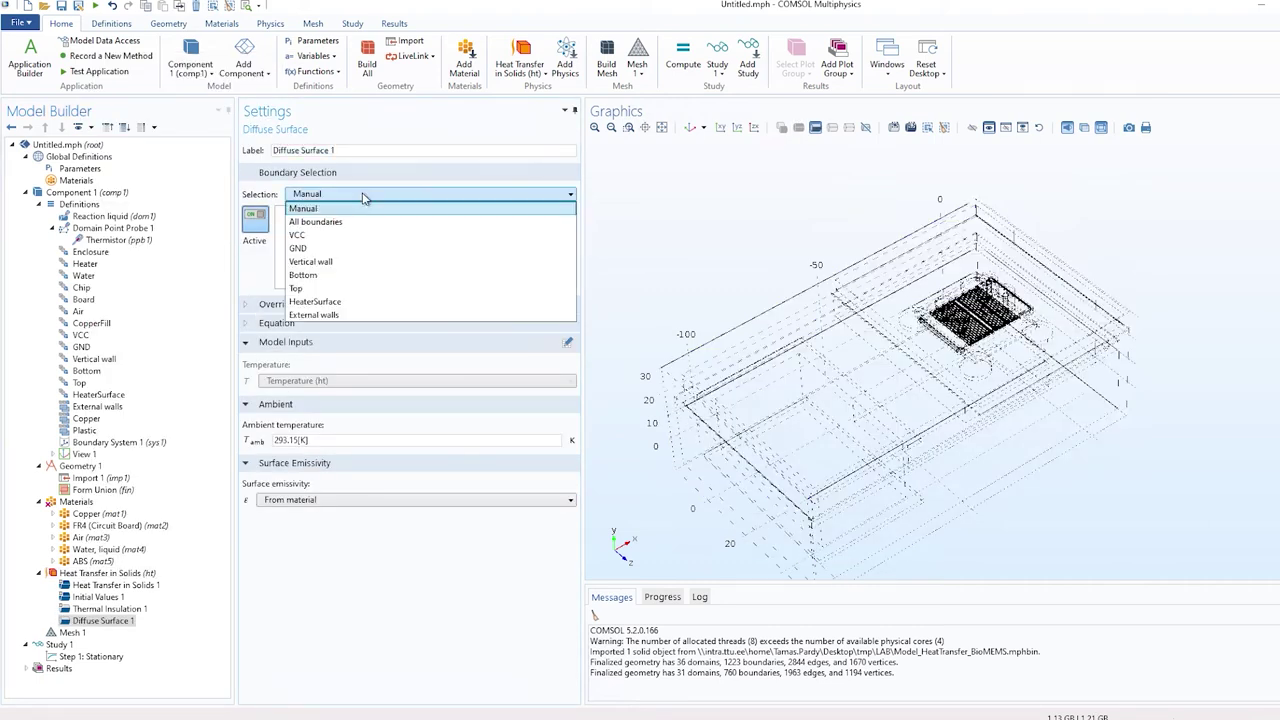
click(310, 316)
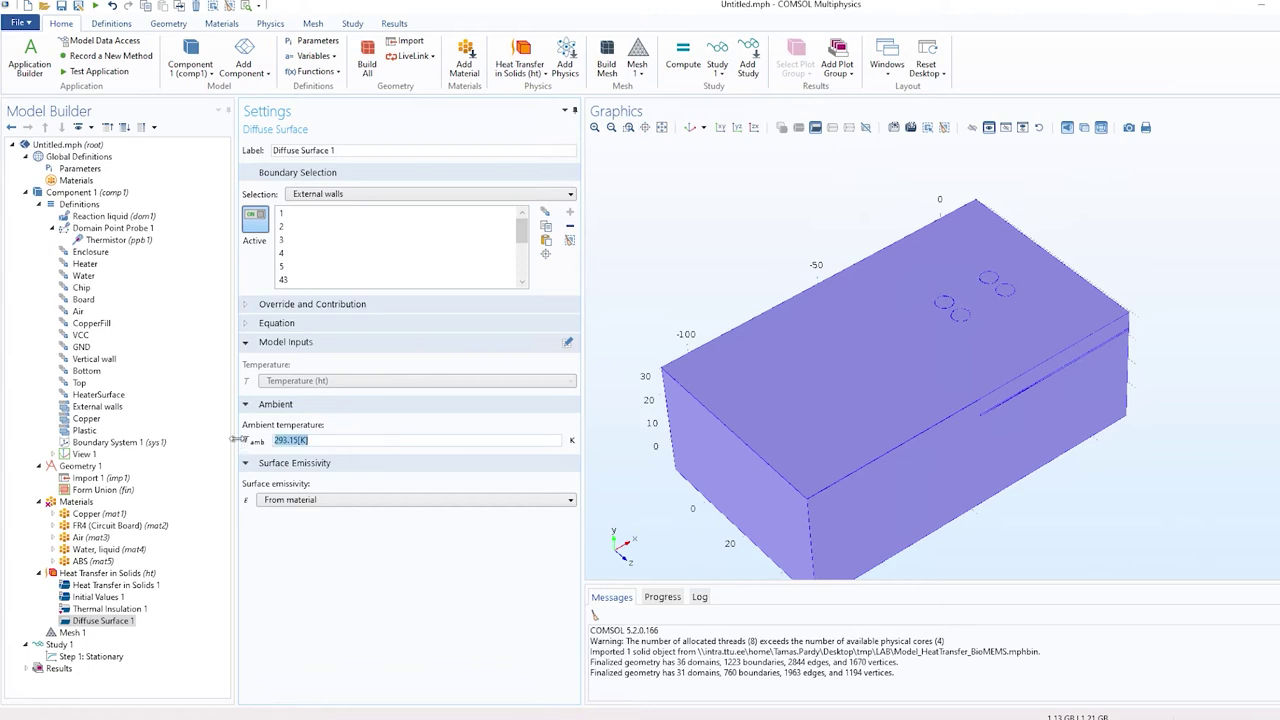
text(AmbTemp)
click(314, 500)
click(300, 527)
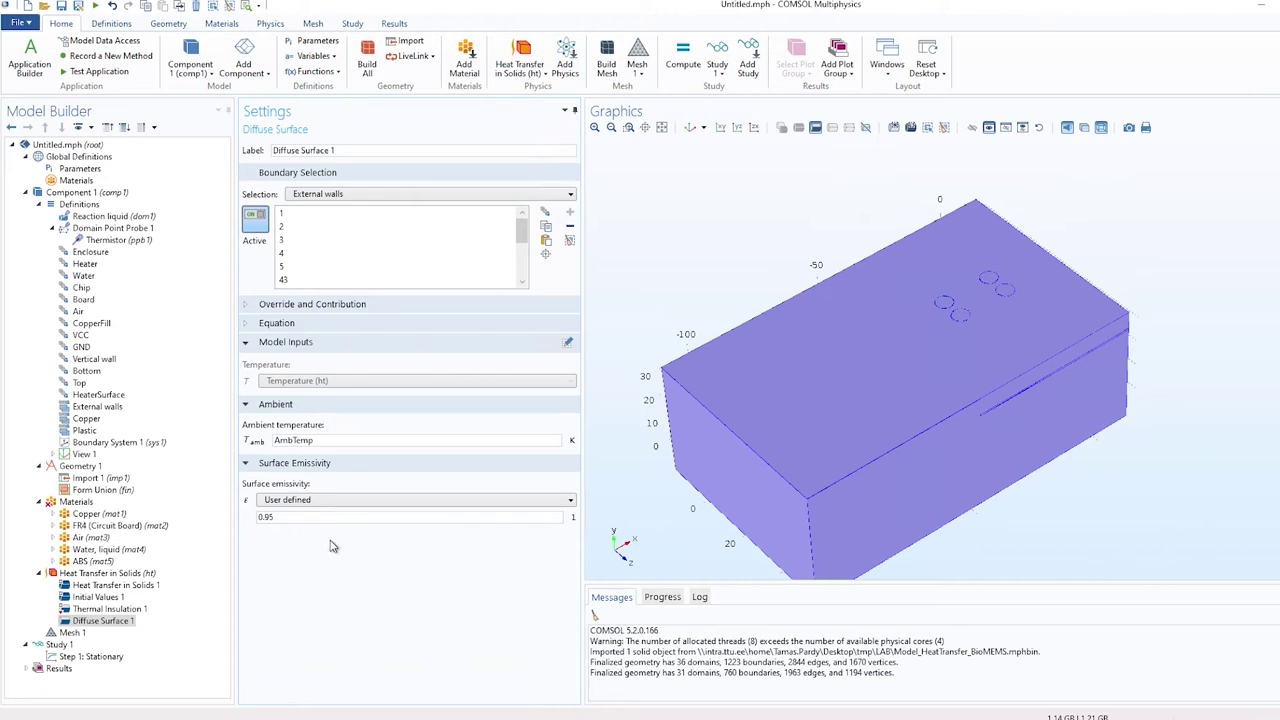
right_click(117, 622)
Add a convective Heat Flux using external natural convection on an upward-facing horizontal plate.
click(92, 573)
right_click(92, 573)
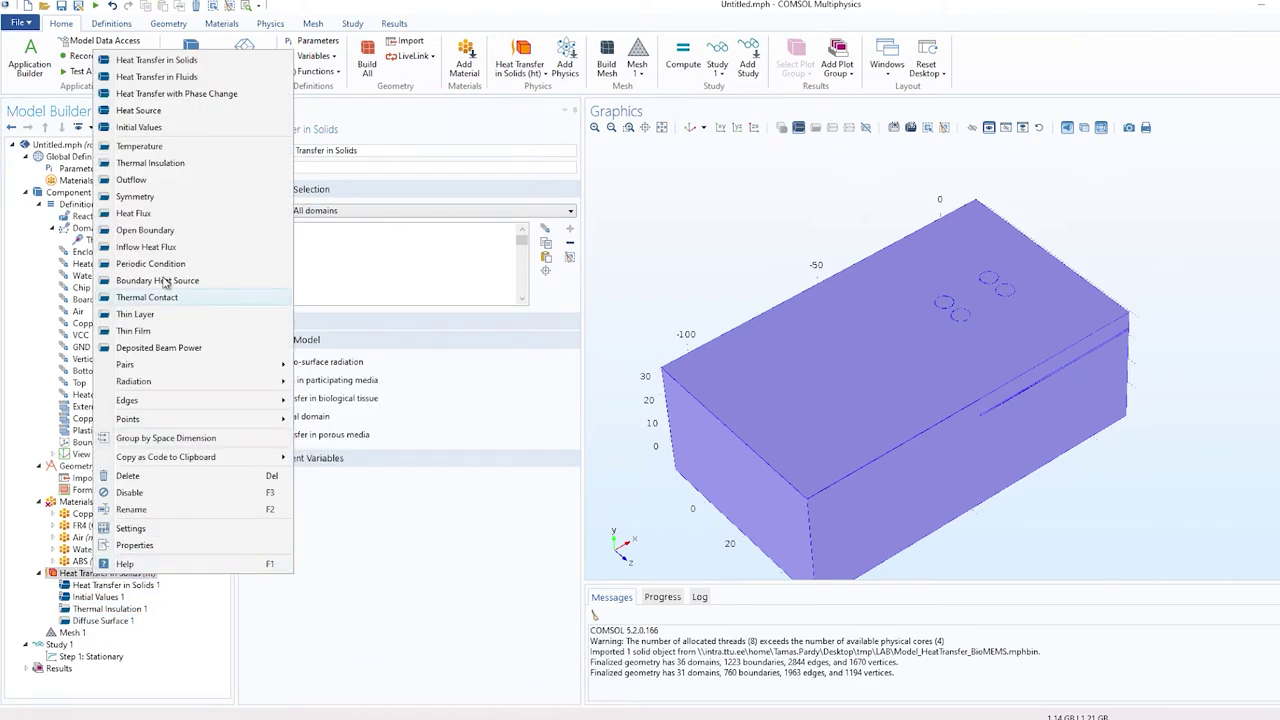
click(165, 213)
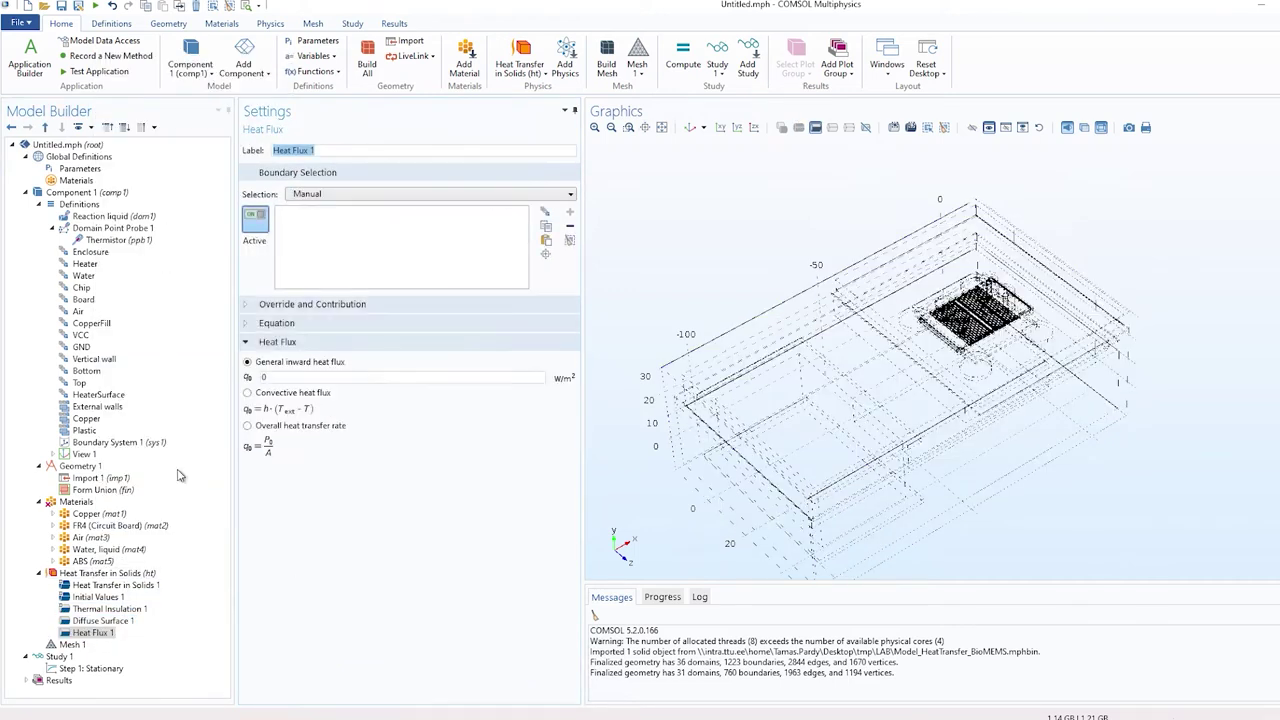
click(268, 392)
click(335, 425)
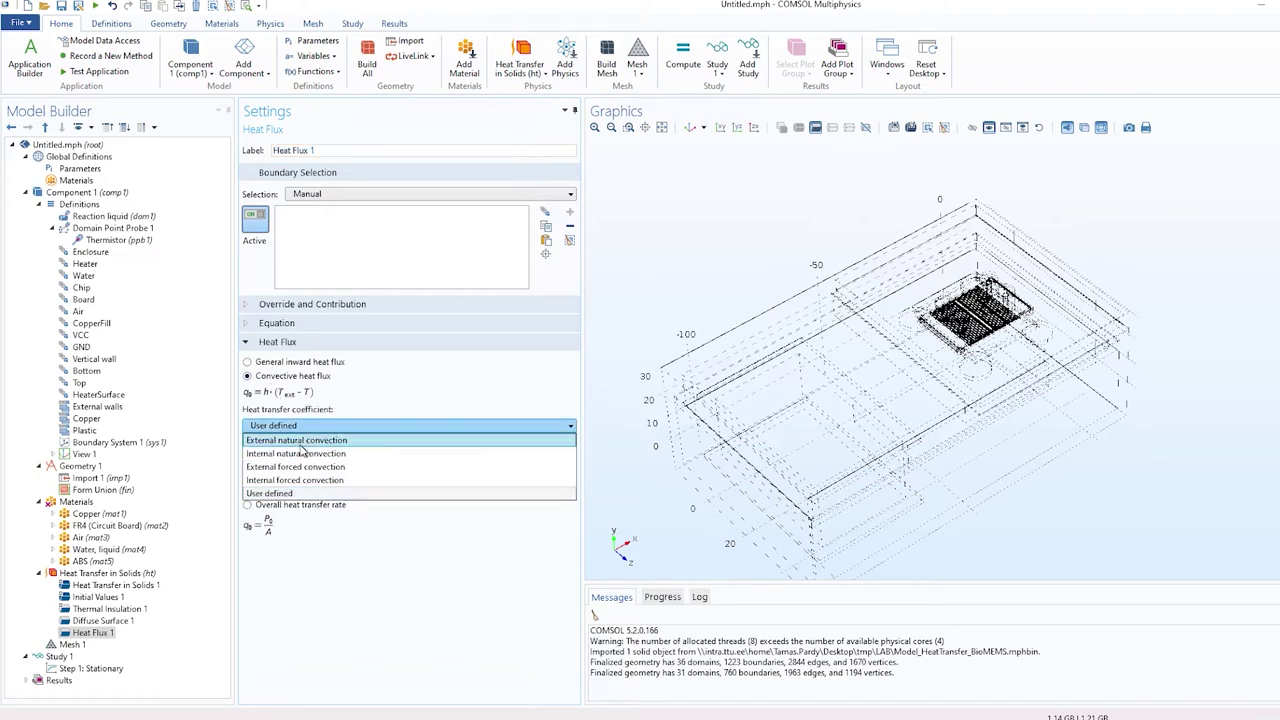
click(300, 442)
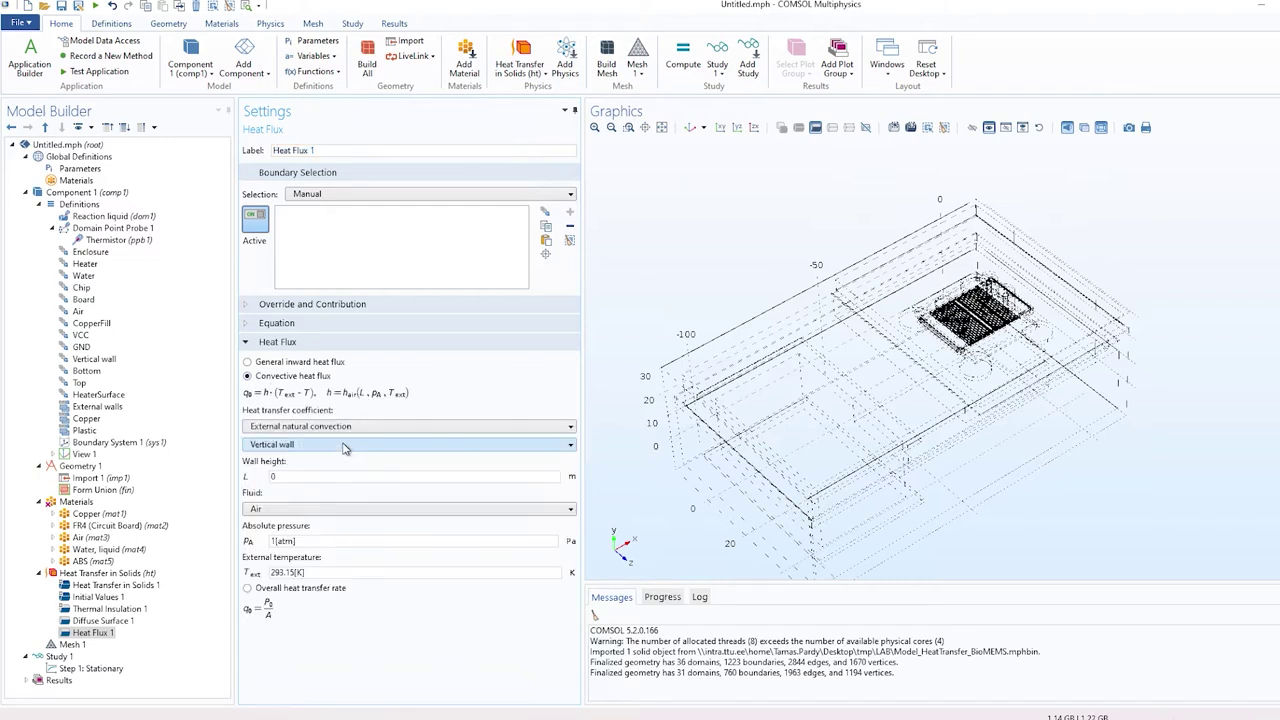
click(343, 448)
click(348, 480)
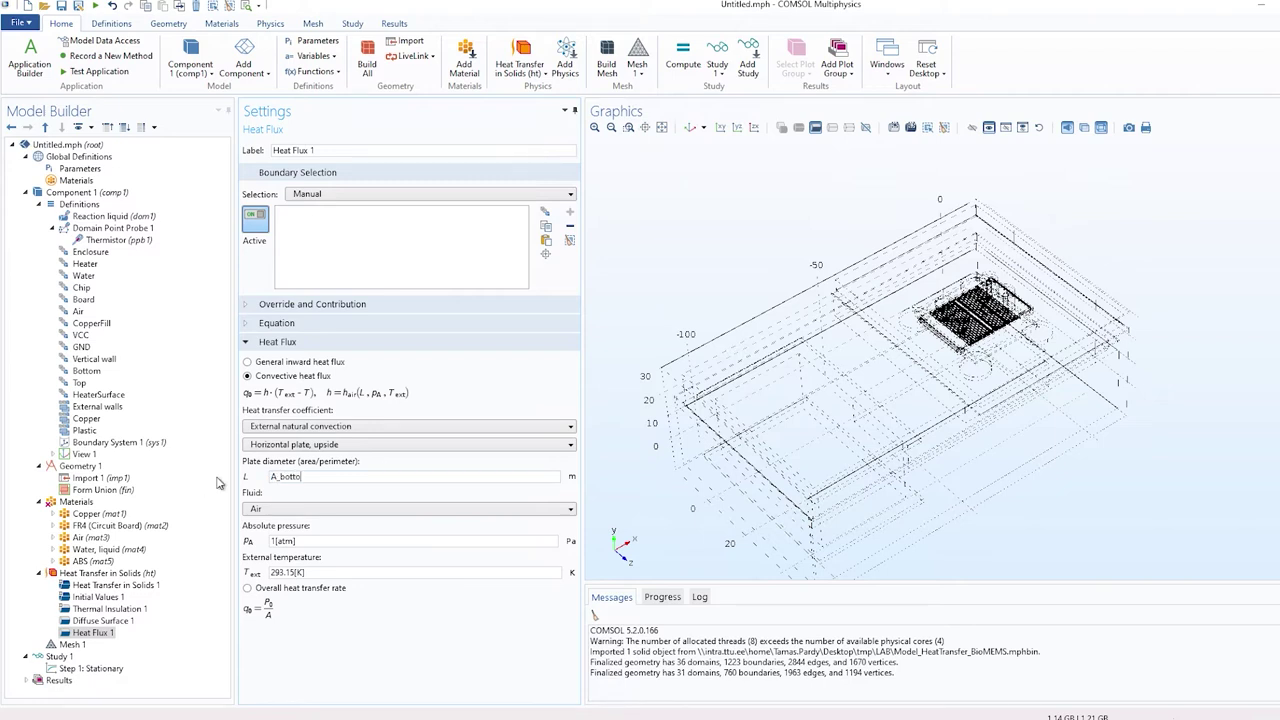
Set plate diameter A_bottom/P_bottom and external temperature AmbTemp, applied to the Top boundaries.
text(A_bottom/P_bottom)
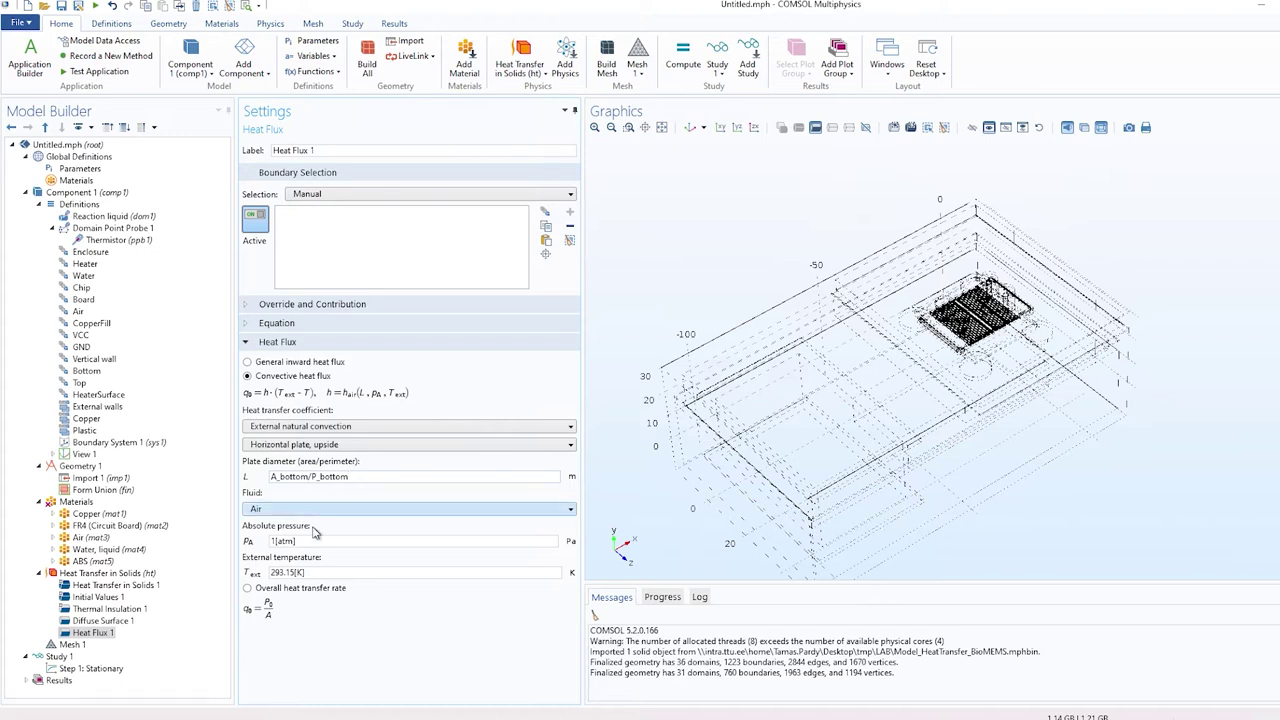
triple_click(300, 572)
text(AmbTemp)
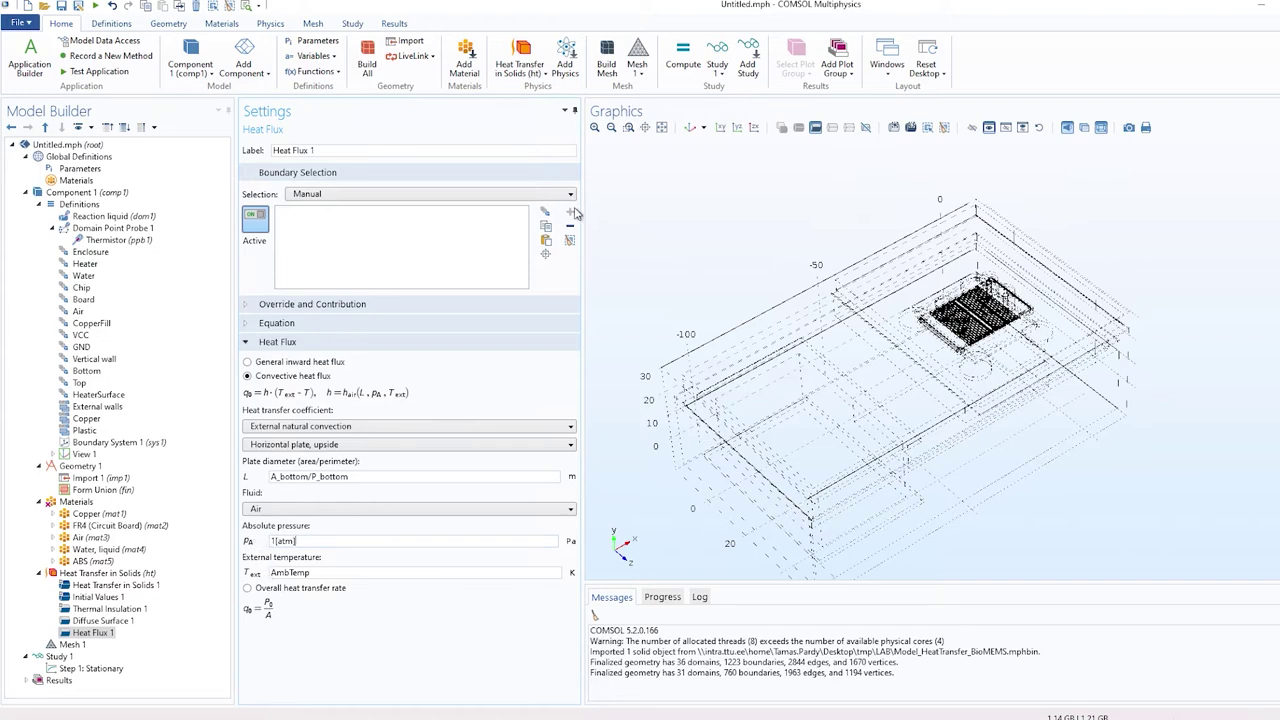
click(538, 193)
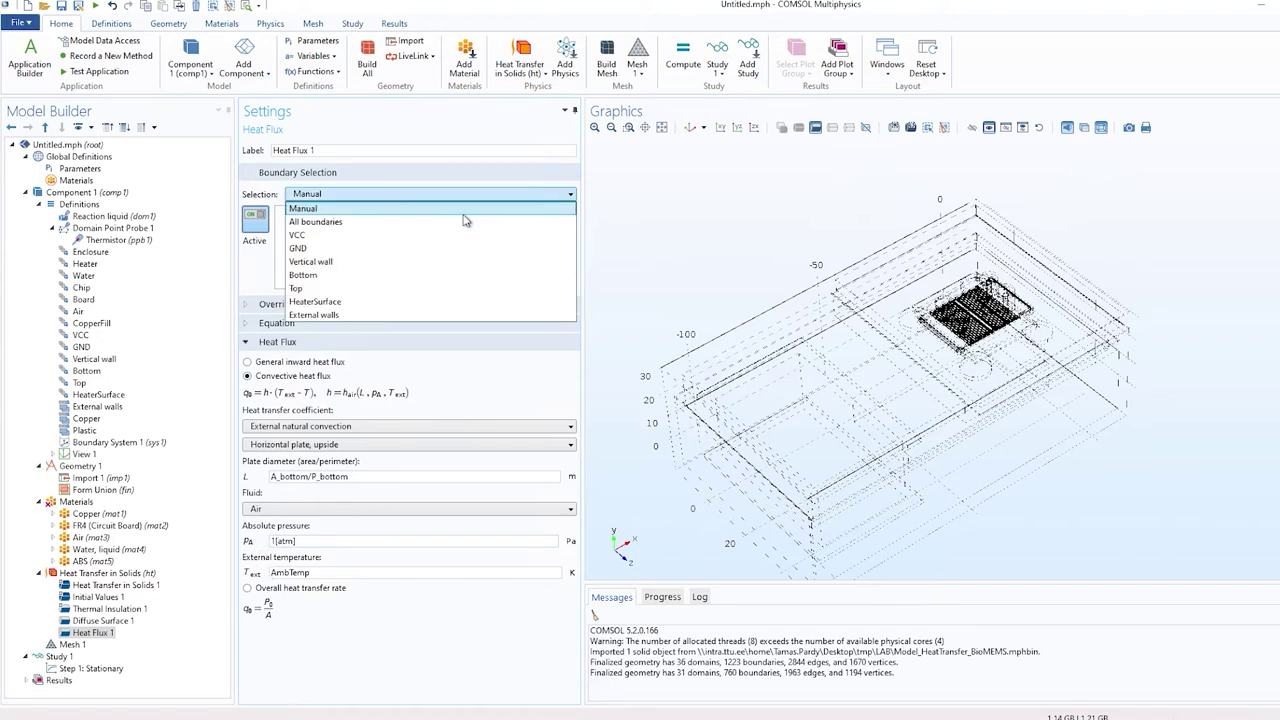
click(348, 290)
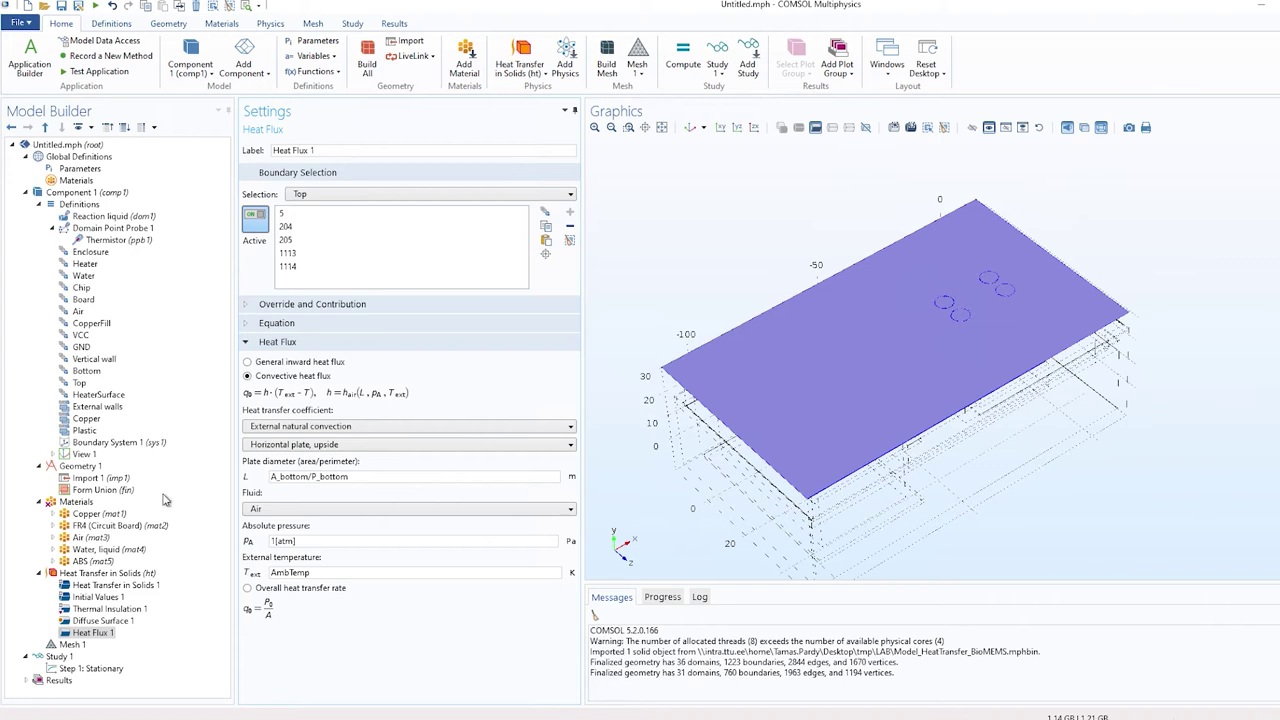
right_click(60, 636)
Duplicate Heat Flux 1 and edit the area and perimeter terms of the plate diameter expression.
click(155, 519)
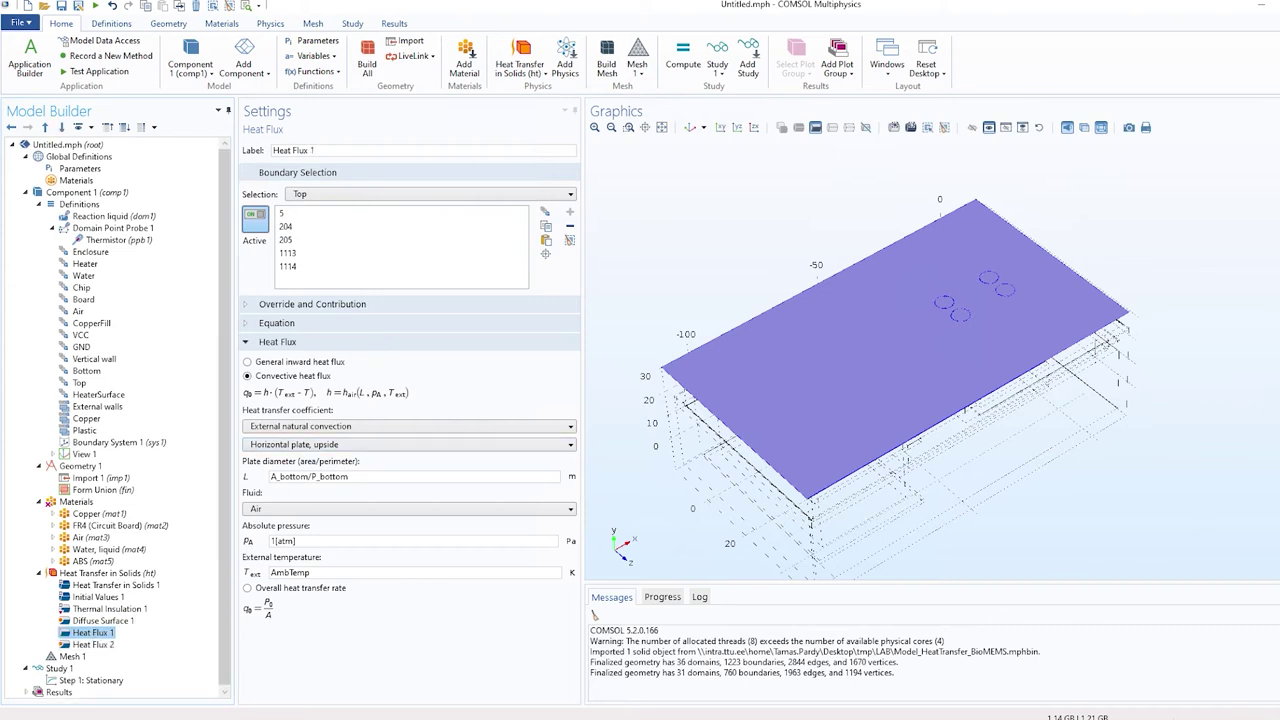
click(282, 476)
drag(282, 476, 302, 477)
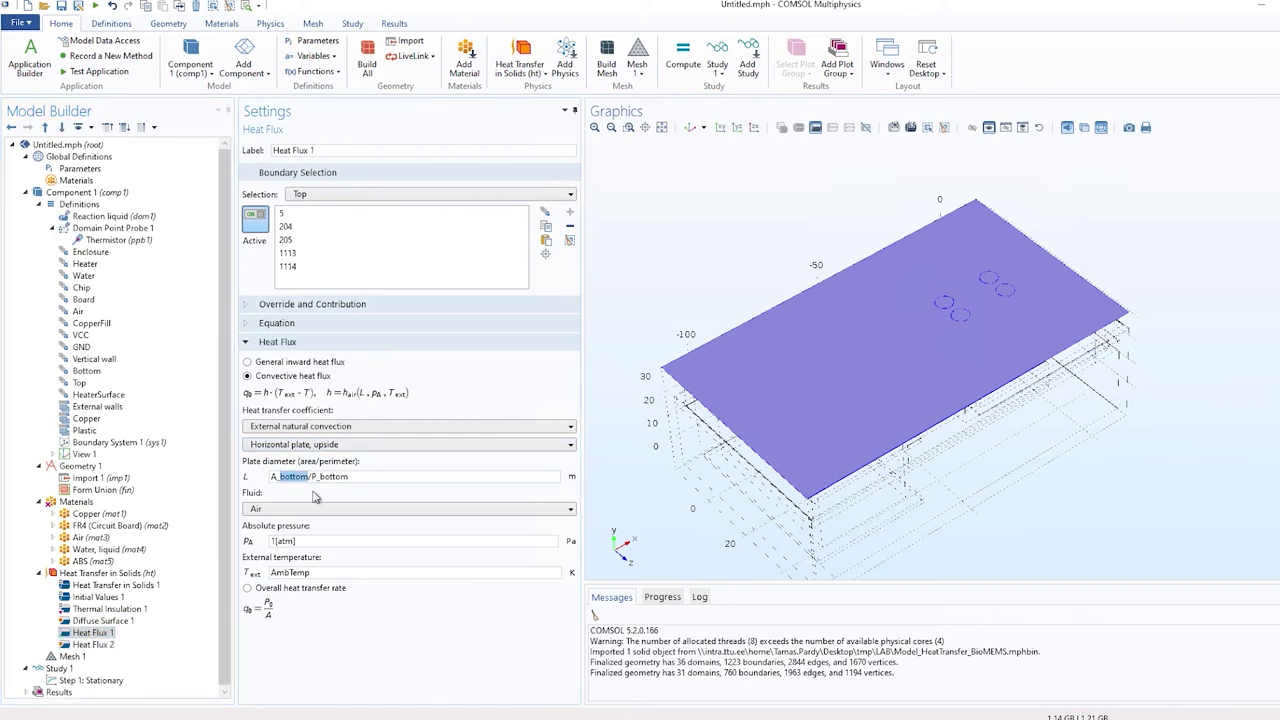
text(top)
drag(303, 476, 333, 477)
text(t)
key(Tab)
key(Tab)
Apply Heat Flux 2 to the Bottom boundary as a downward-facing horizontal plate.
click(99, 645)
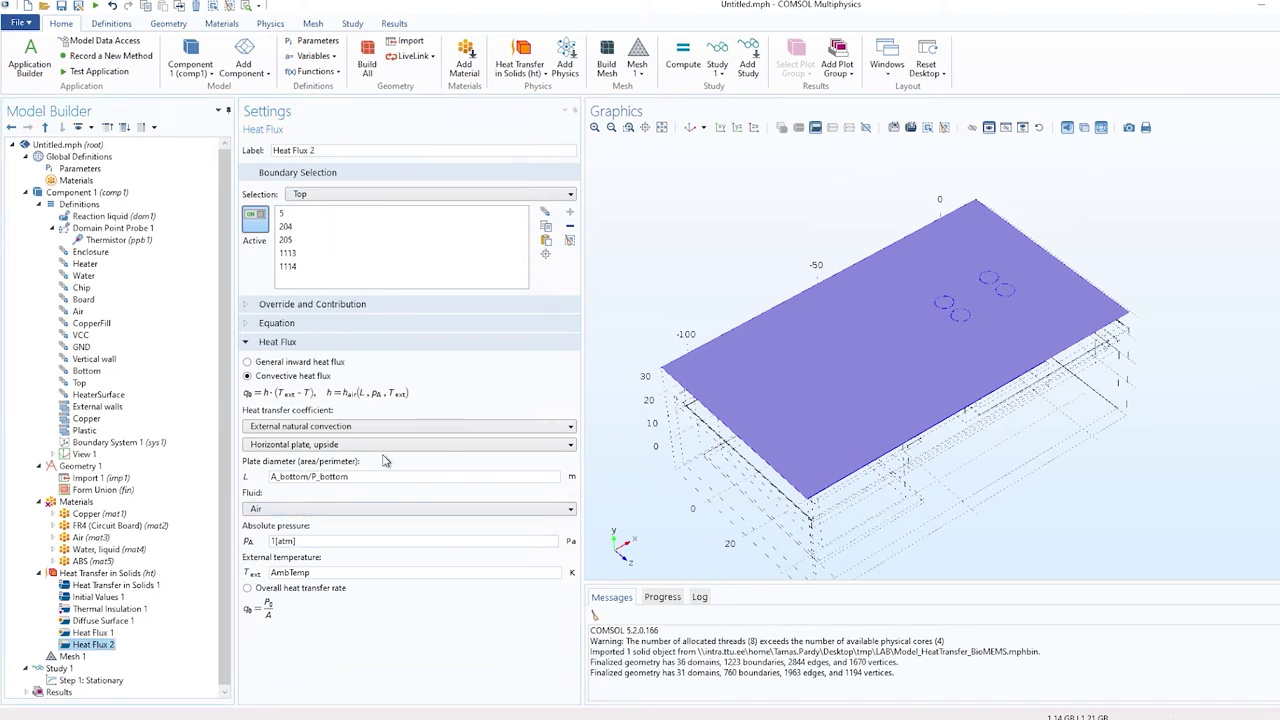
click(340, 200)
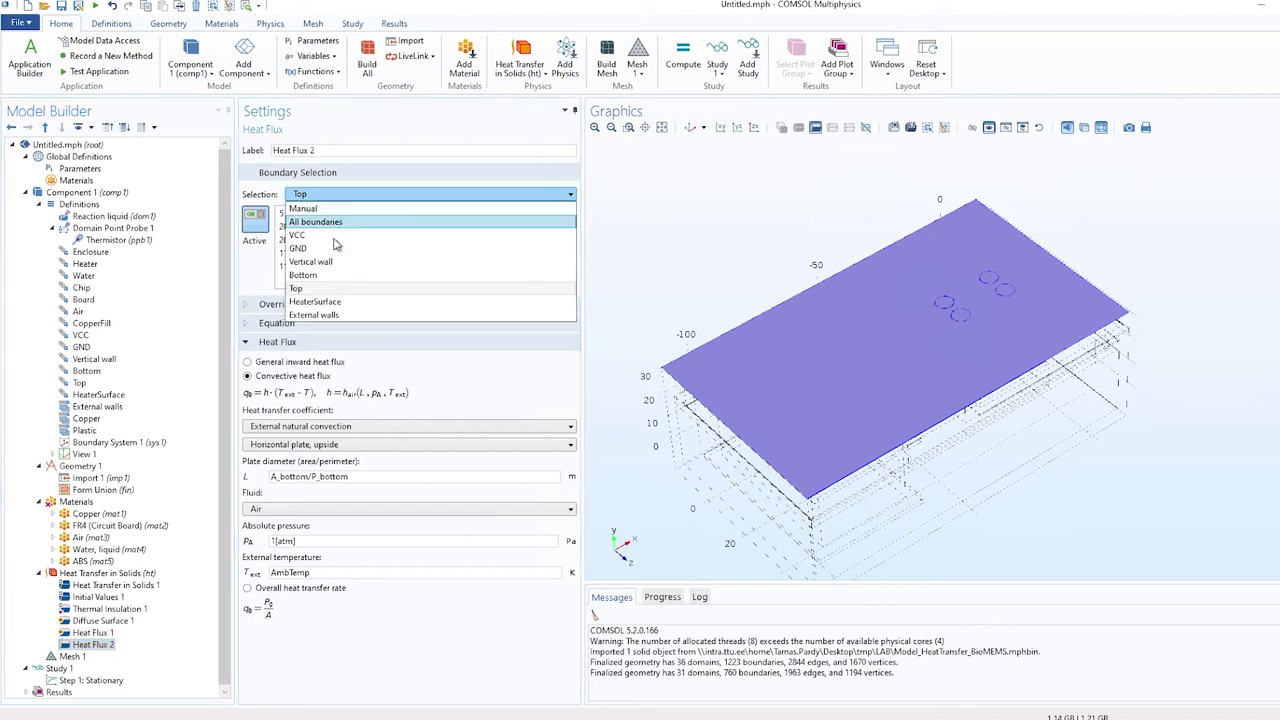
click(440, 241)
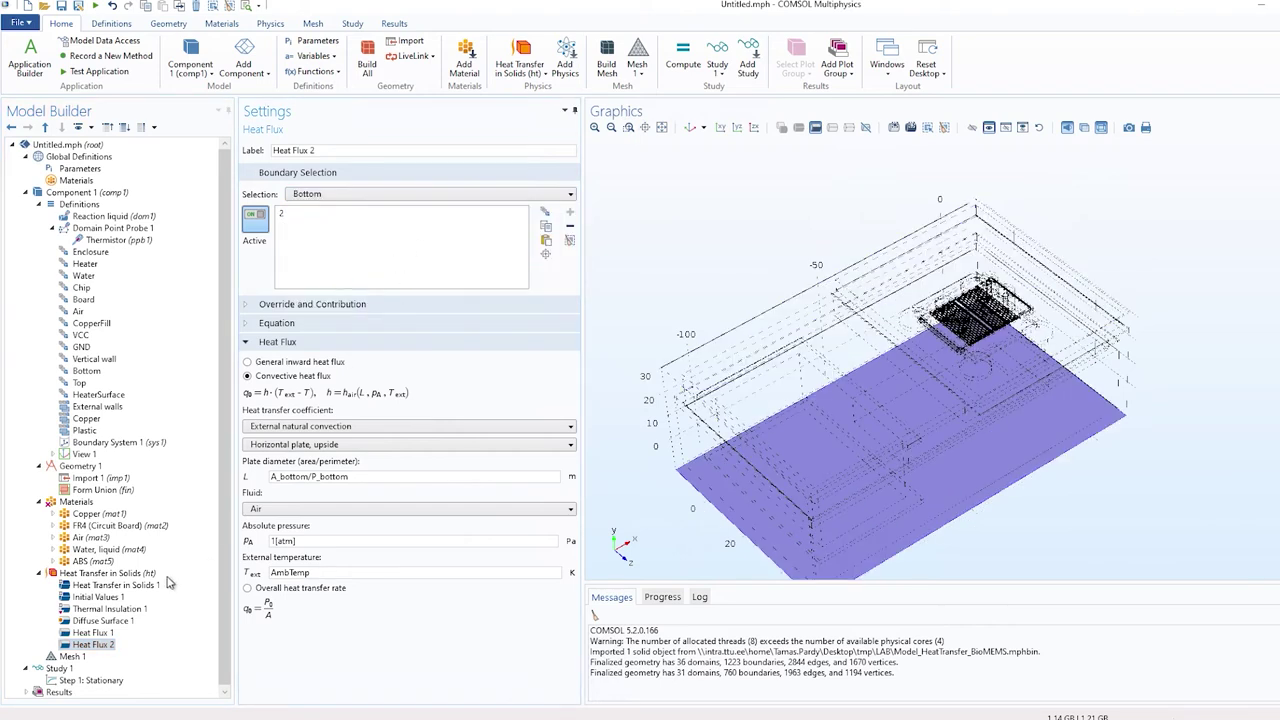
click(318, 447)
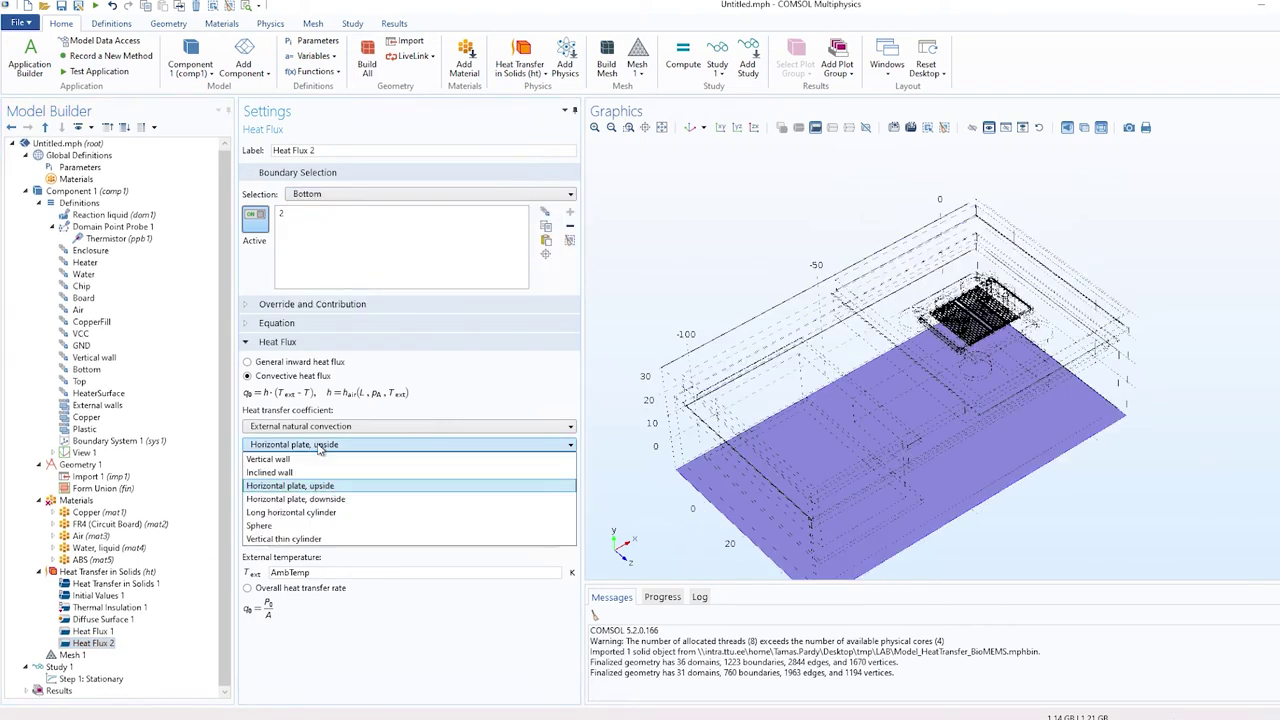
click(310, 497)
click(92, 631)
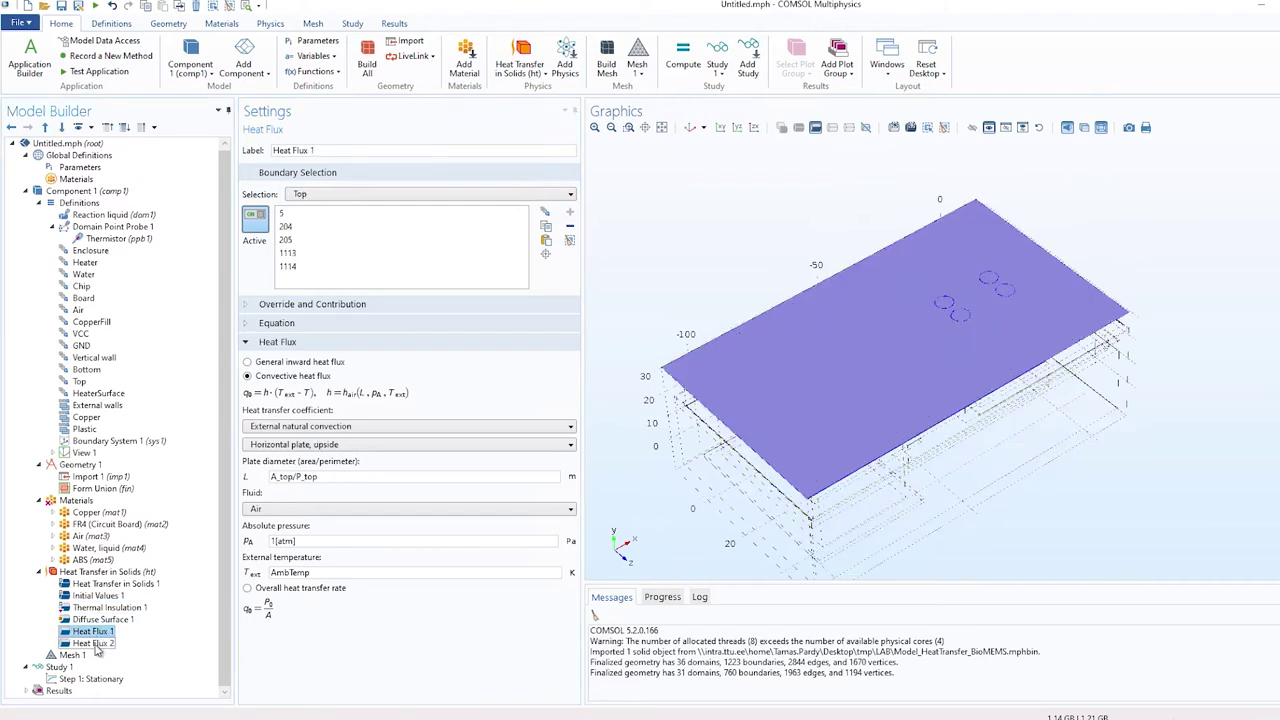
click(93, 643)
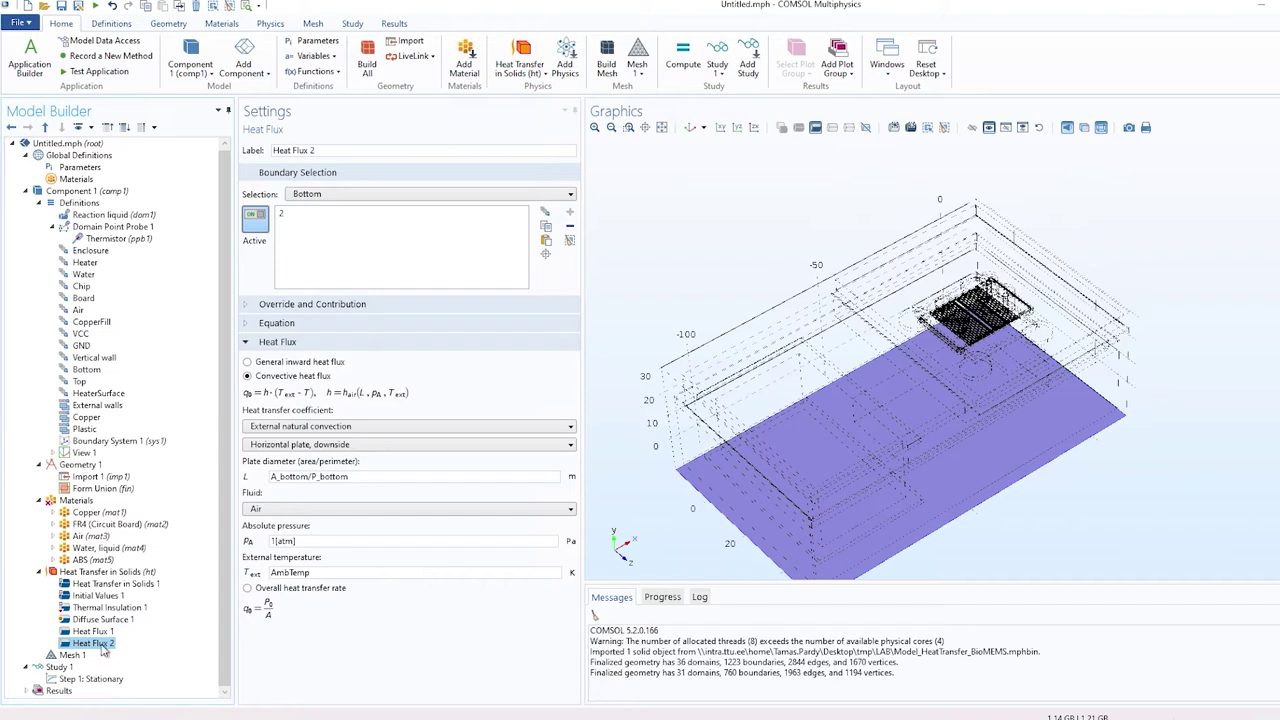
Duplicate the bottom heat flux as a vertical wall on the Vertical wall boundaries, wall height h_wall.
right_click(103, 645)
click(157, 524)
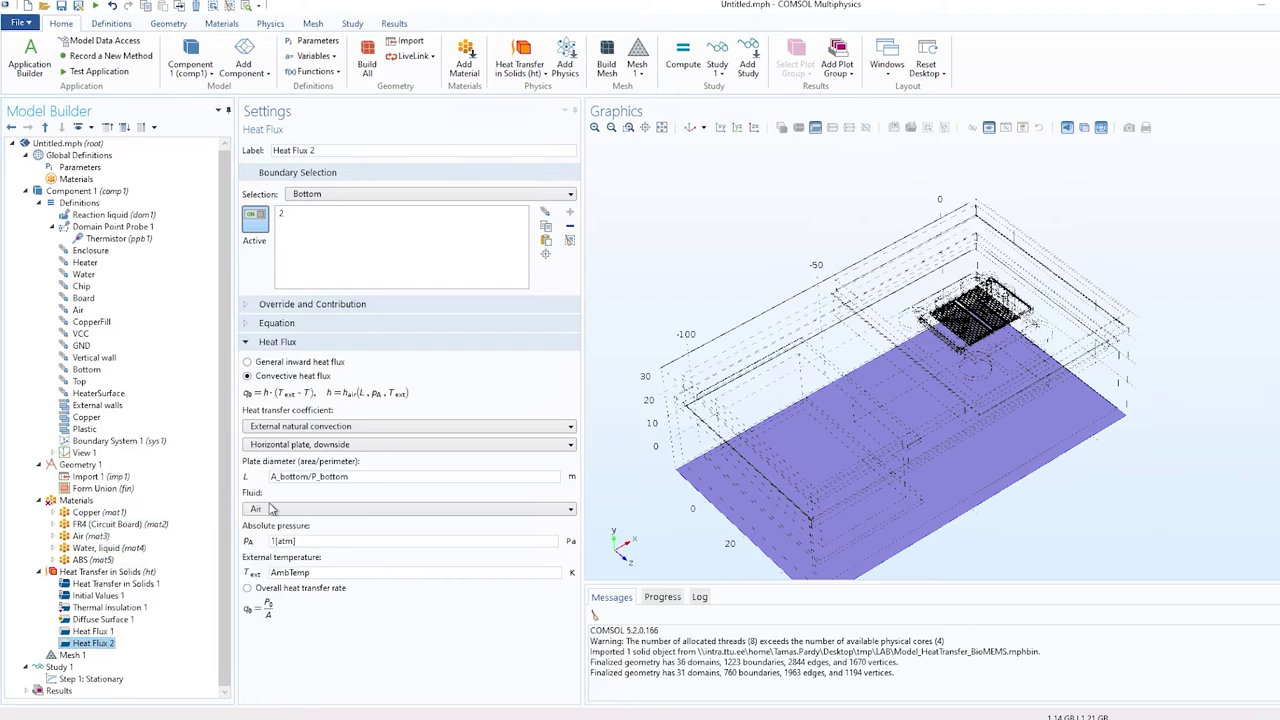
click(394, 446)
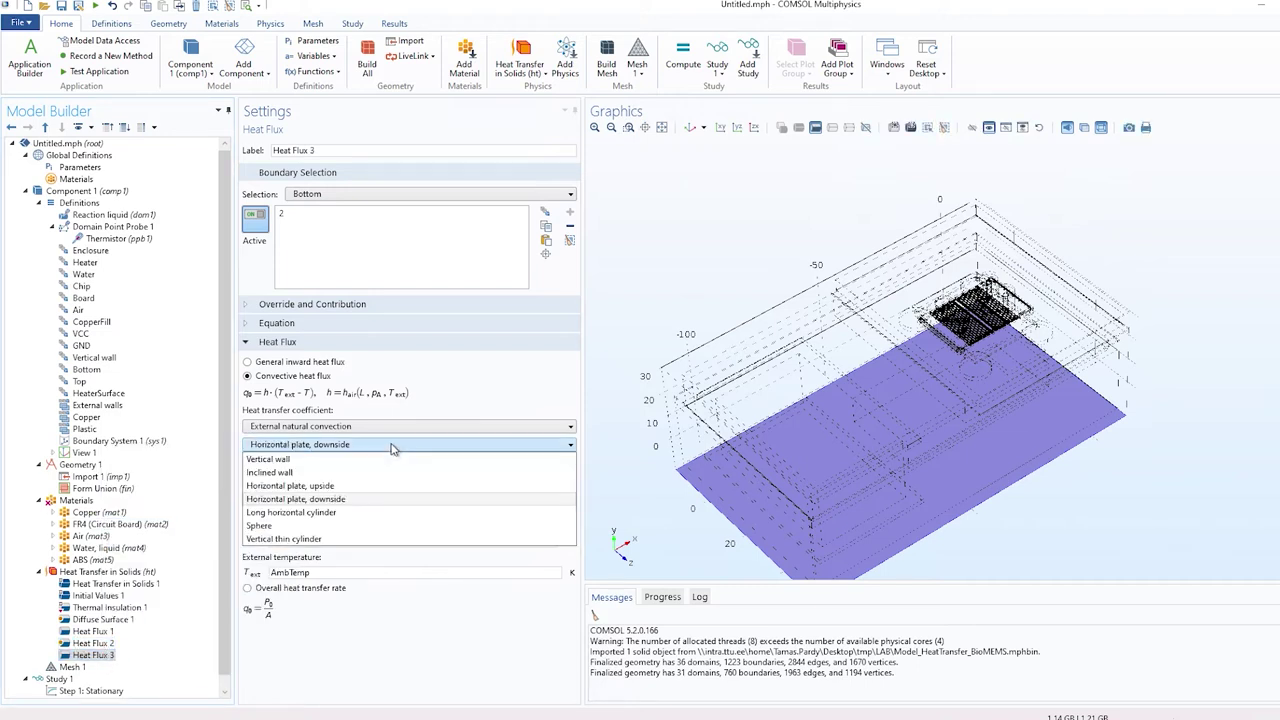
click(340, 459)
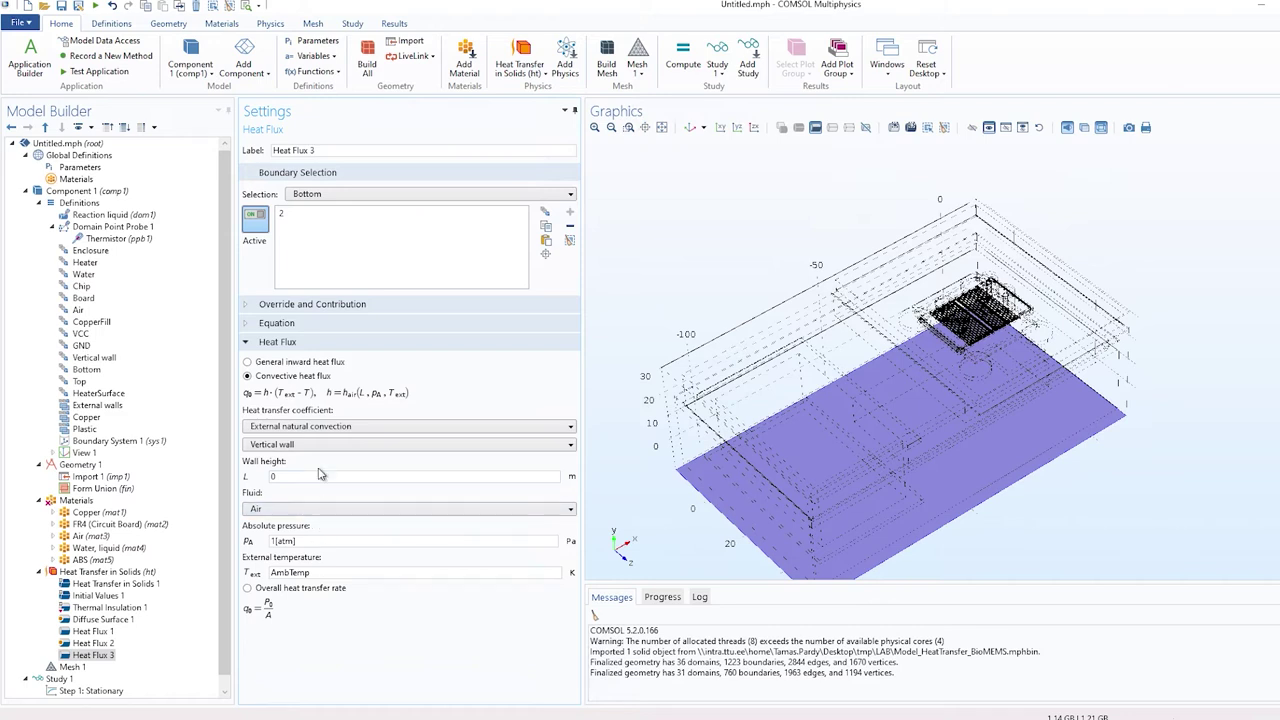
click(330, 195)
click(318, 261)
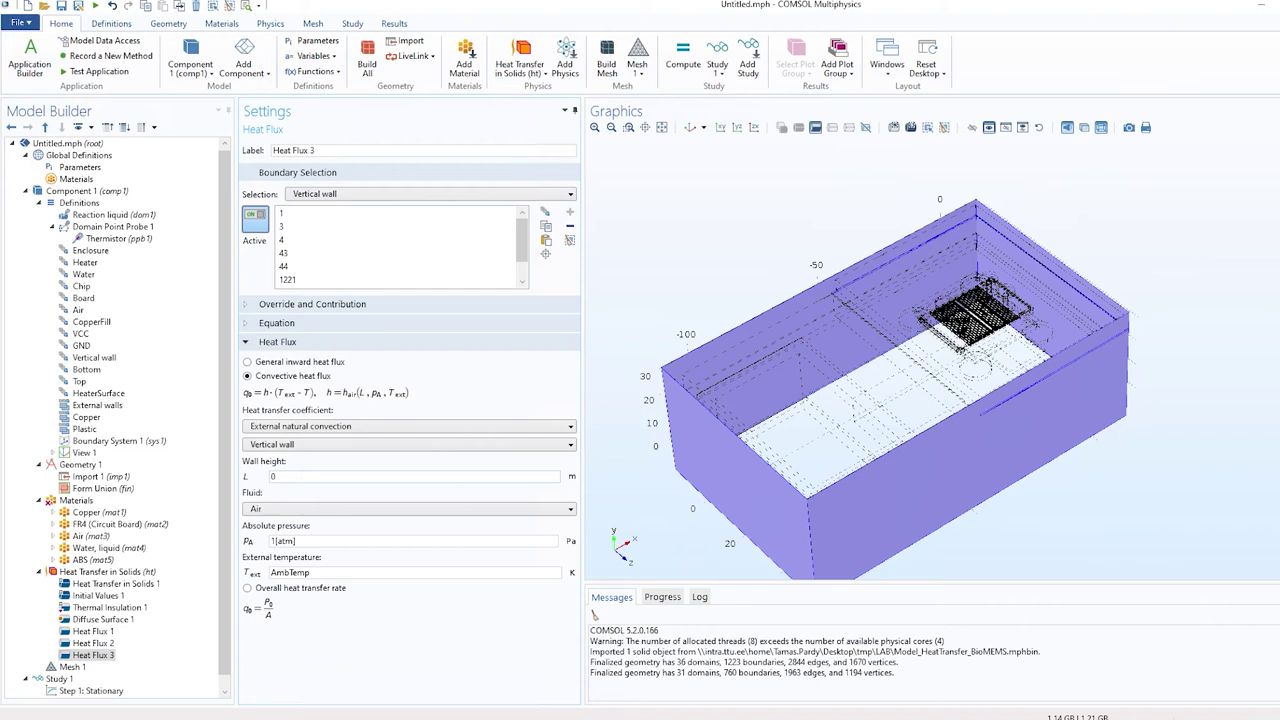
key(Tab)
text(h_wall)
scroll(140, 602, down, 1)
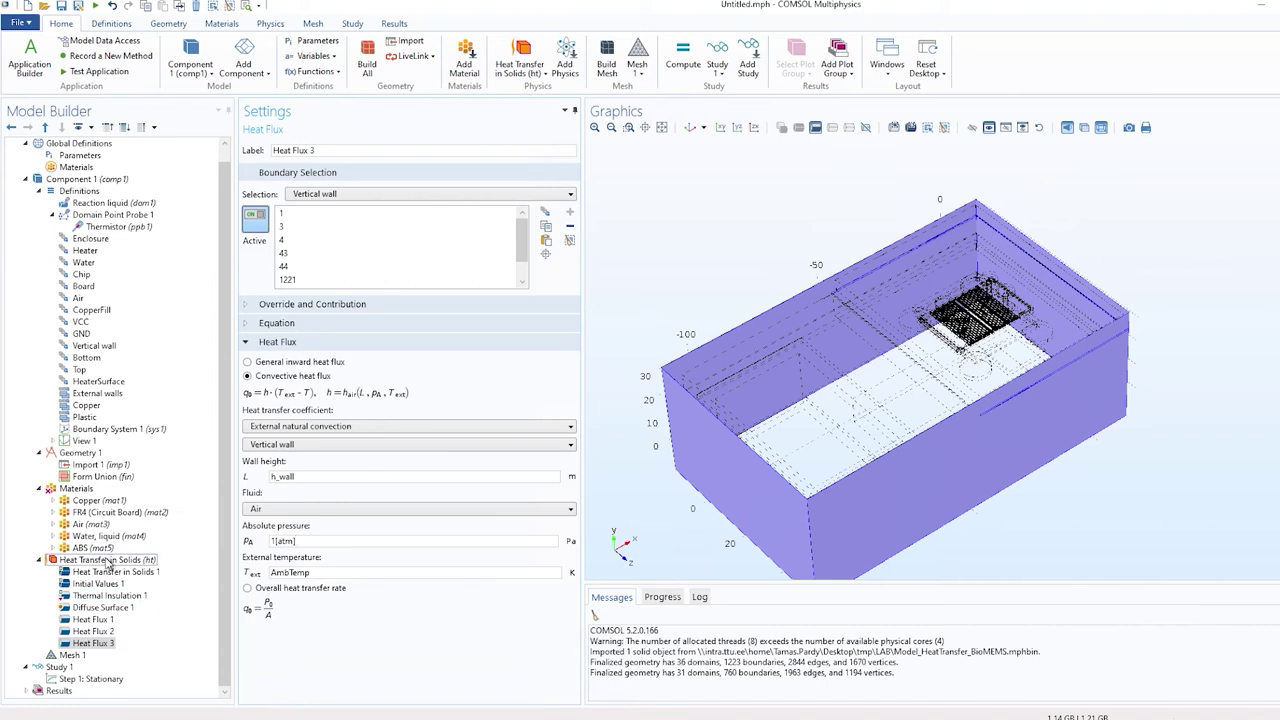
Add a Temperature condition holding the HeaterSurface boundary at HT_T.
right_click(109, 560)
click(150, 131)
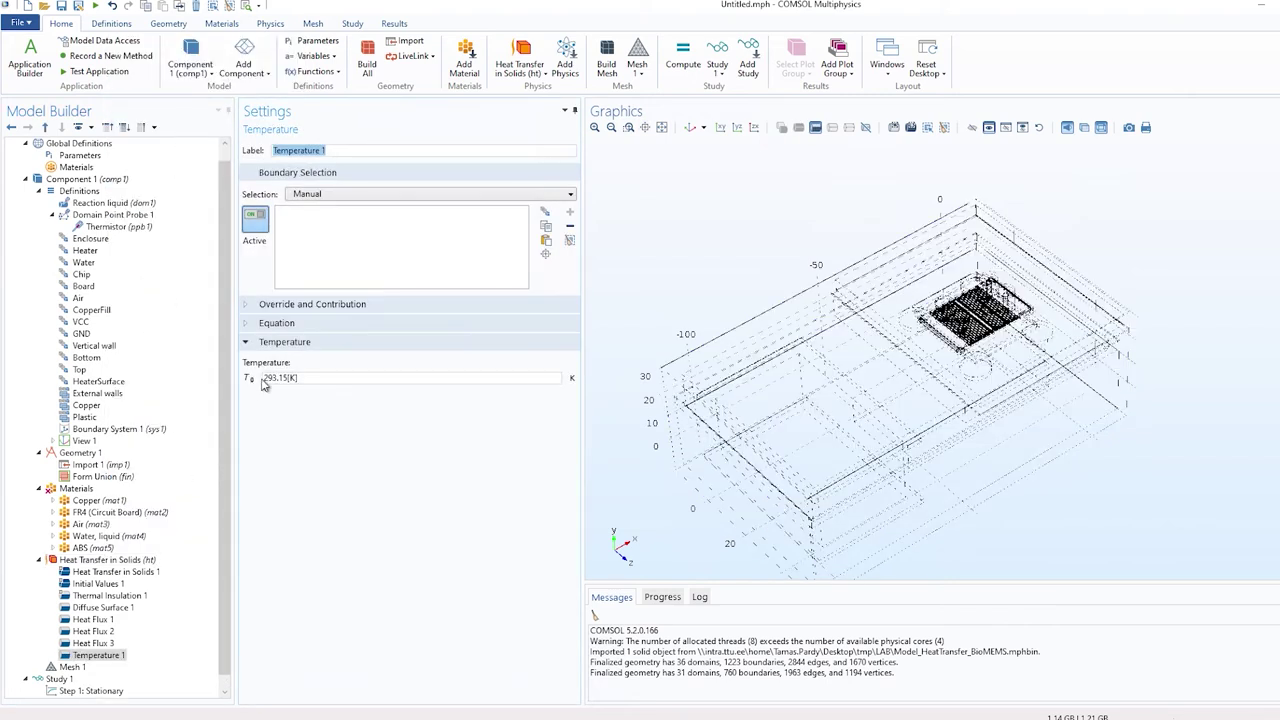
scroll(715, 270, up, 3)
scroll(632, 184, down, 3)
mouse_move(1204, 449)
mouse_down()
mouse_move(1208, 420)
mouse_move(1211, 472)
mouse_move(1200, 449)
mouse_up()
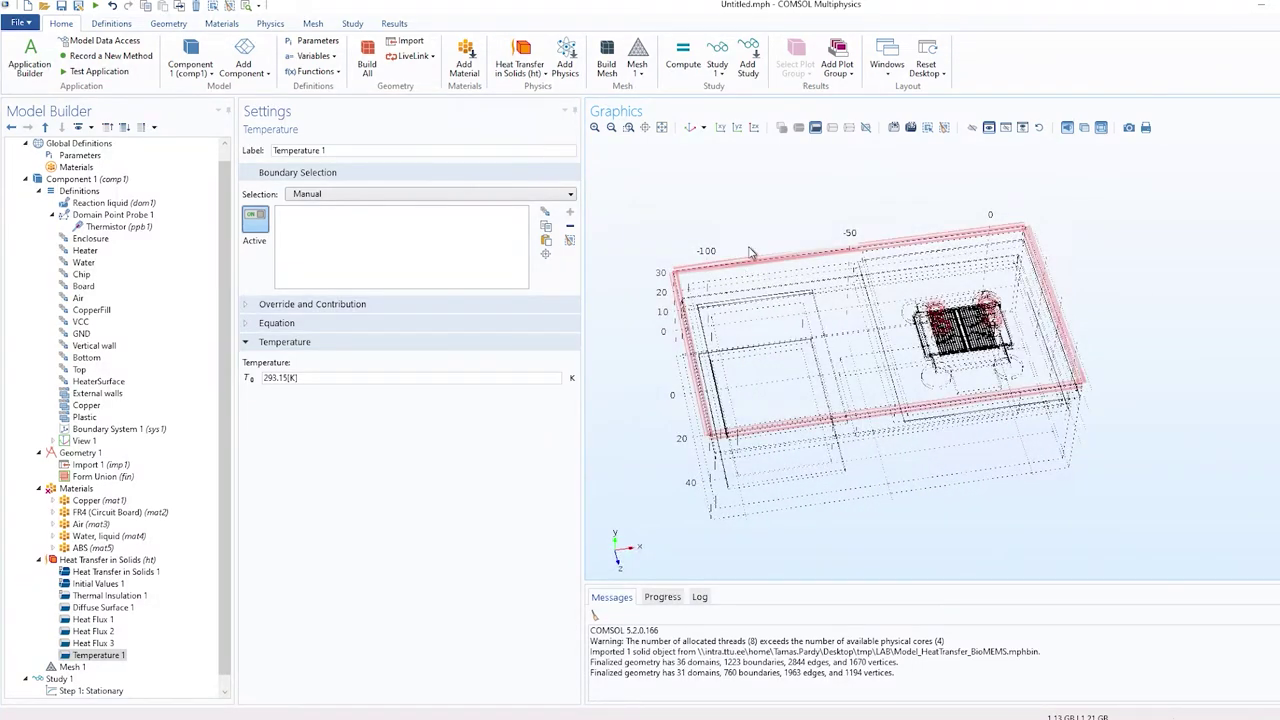
click(440, 194)
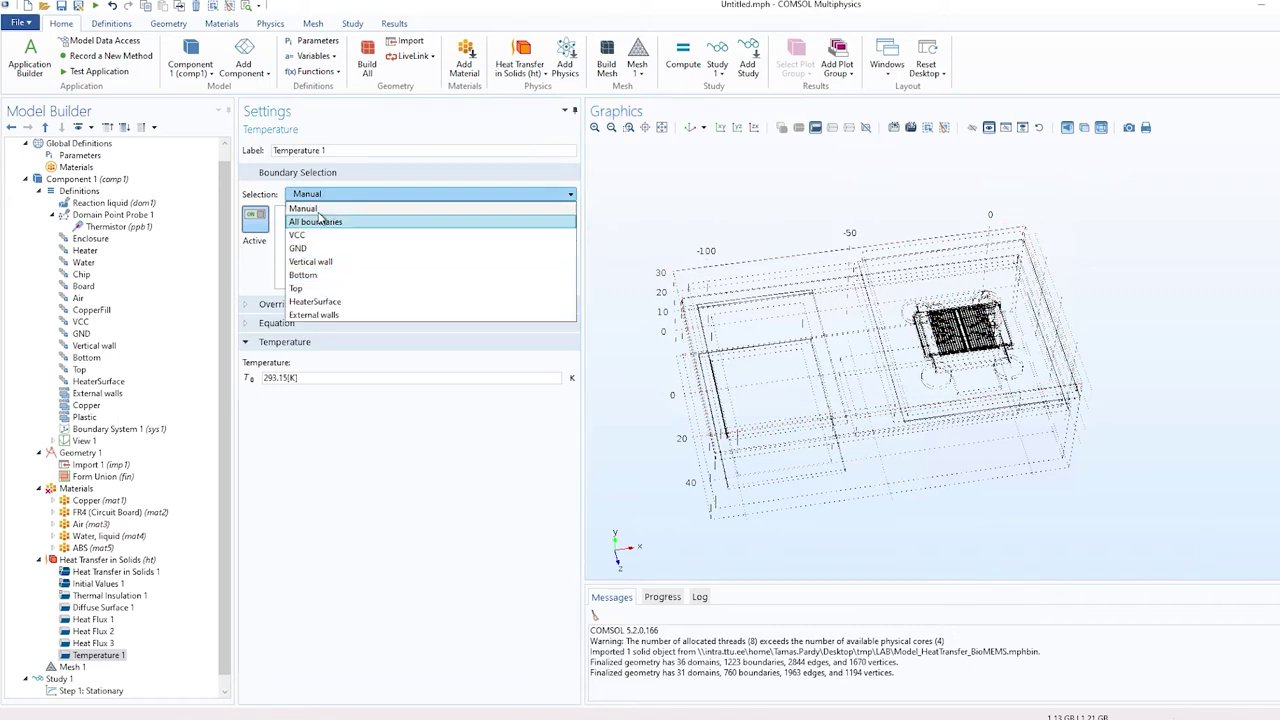
click(318, 302)
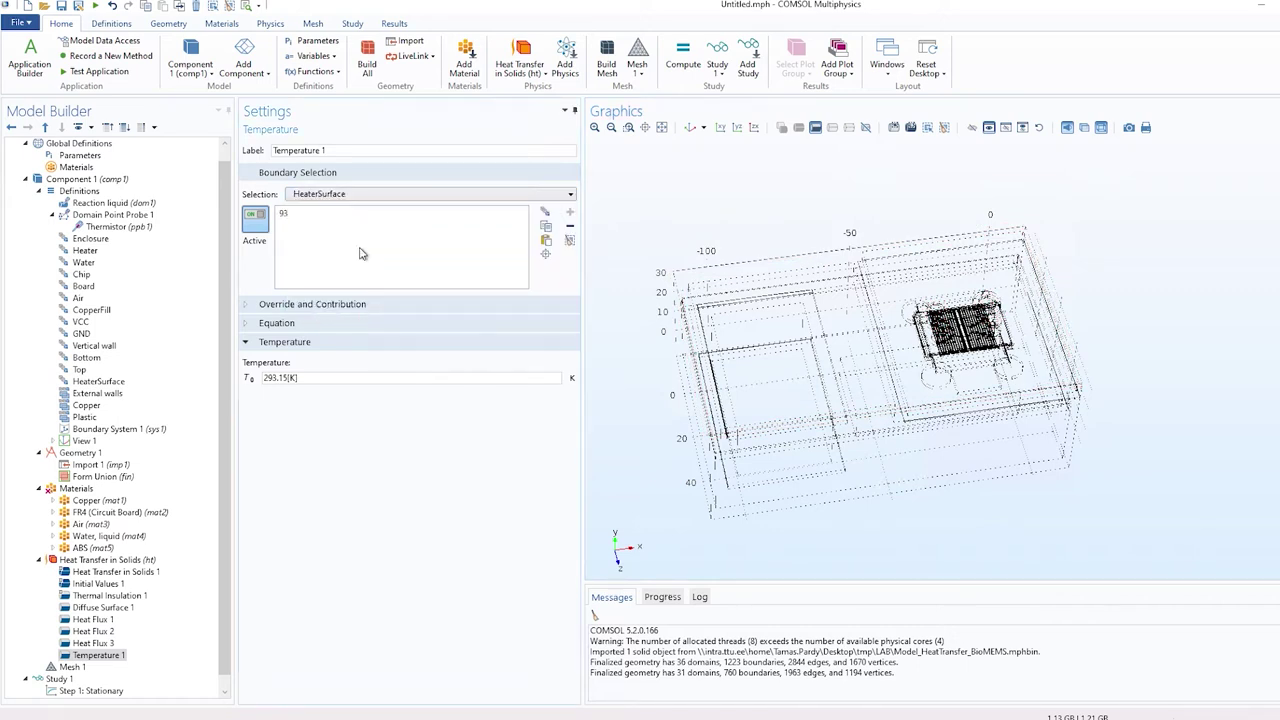
triple_click(252, 378)
text(HT_T)
scroll(171, 623, down, 1)
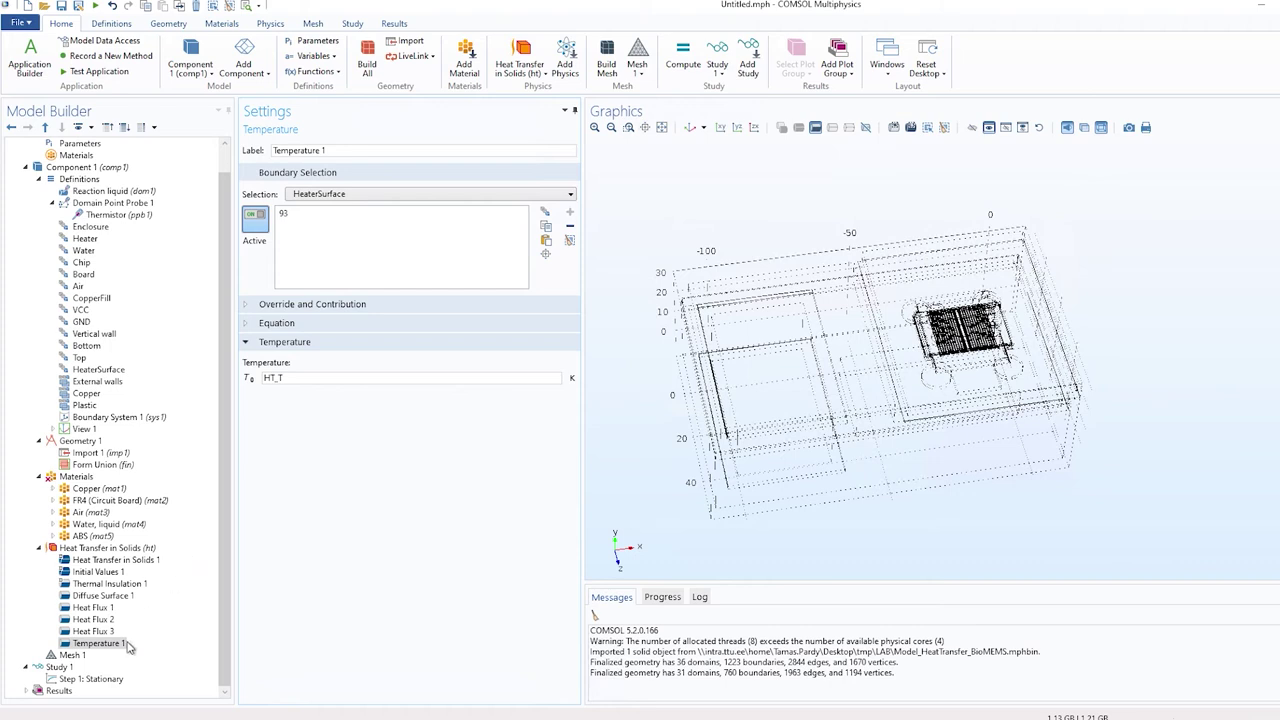
click(70, 655)
click(310, 256)
Build Mesh 1 with Finer element size and zoom and pan to inspect it.
click(292, 298)
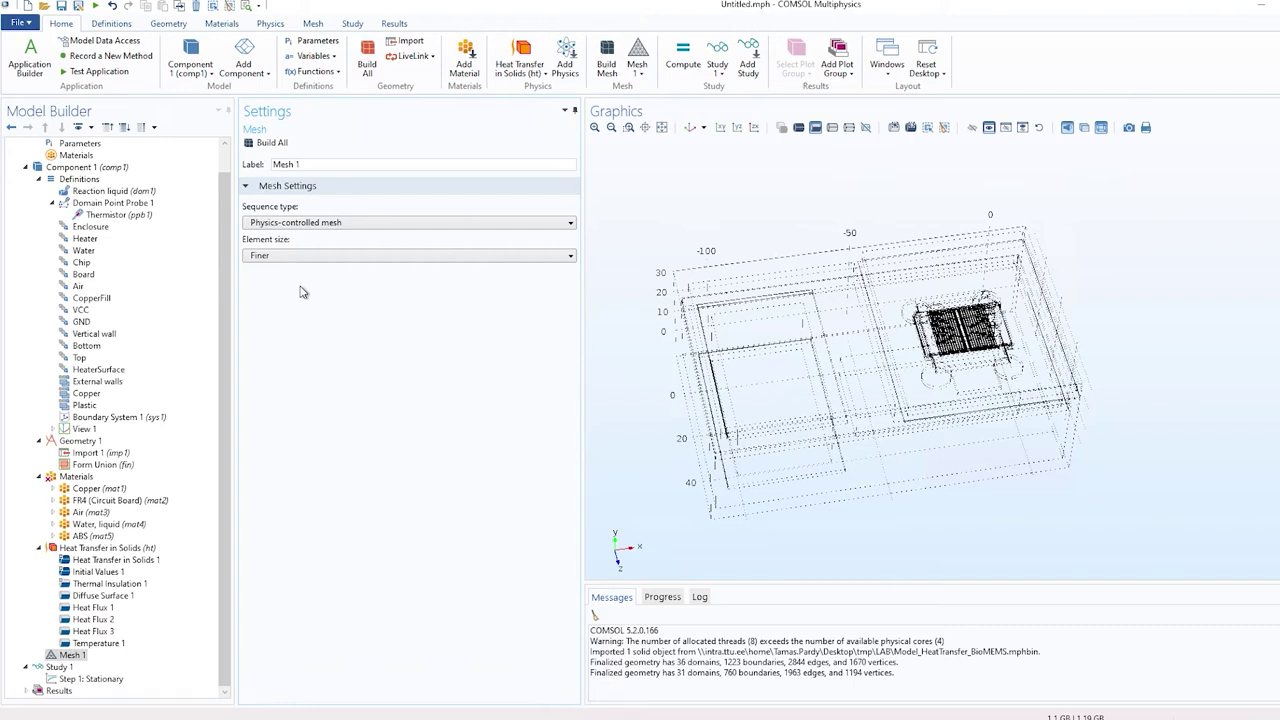
click(268, 142)
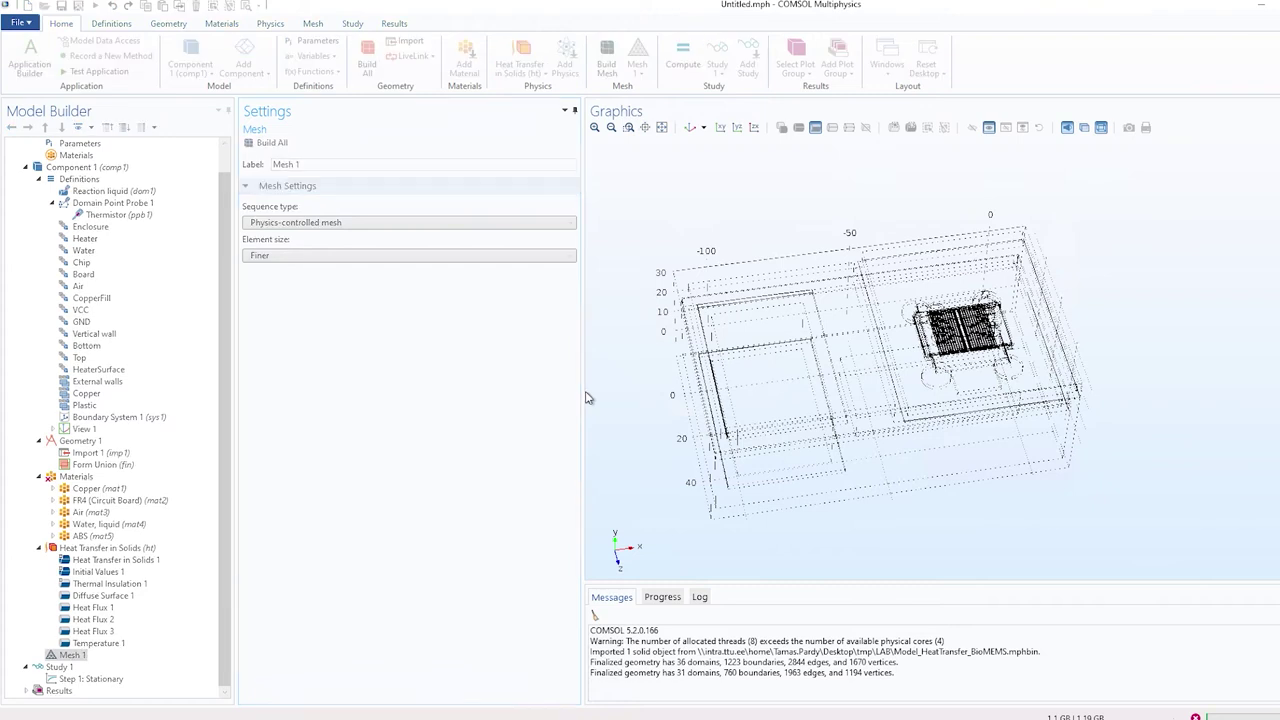
drag(582, 391, 495, 403)
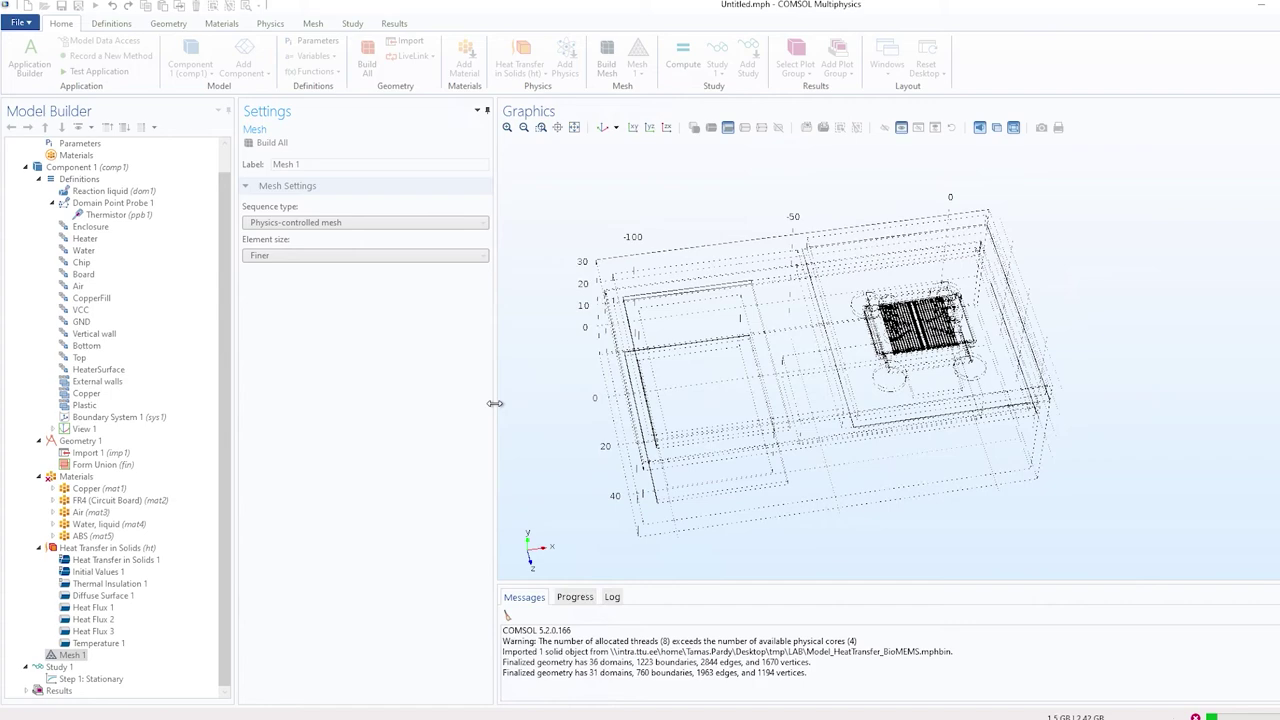
scroll(950, 345, up, 5)
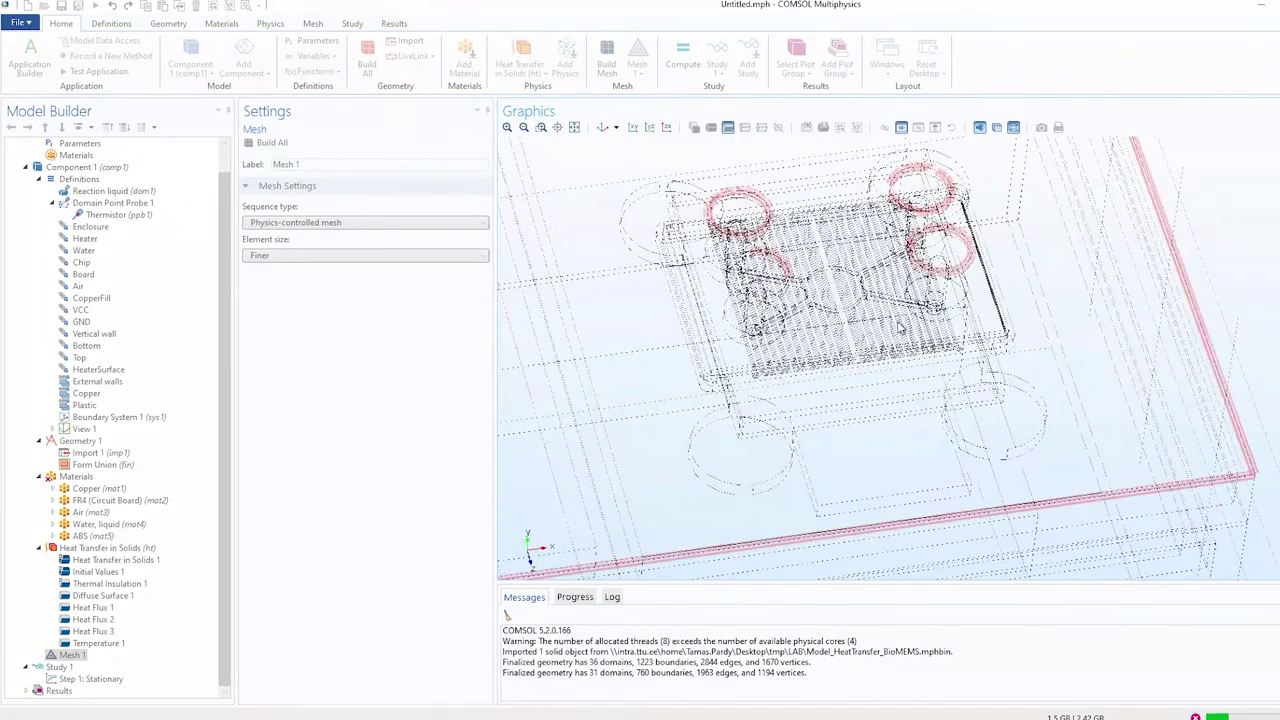
scroll(1010, 360, up, 5)
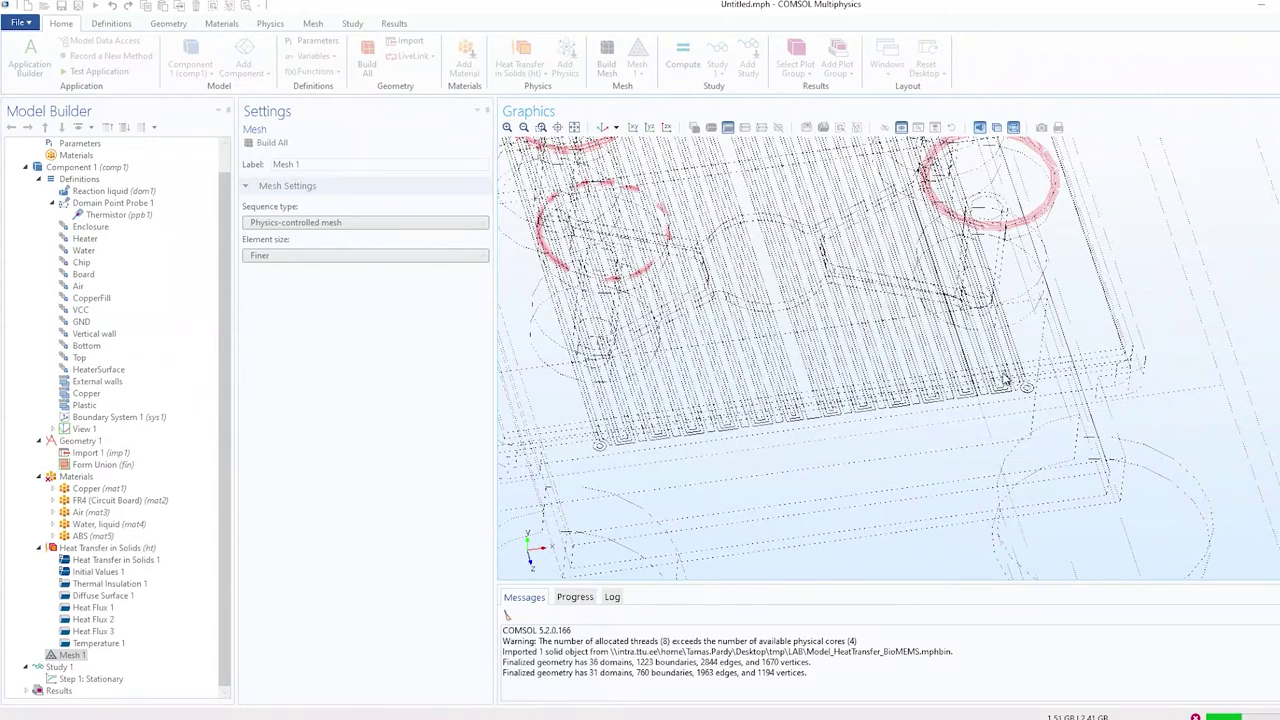
scroll(1108, 437, down, 3)
scroll(1108, 437, down, 5)
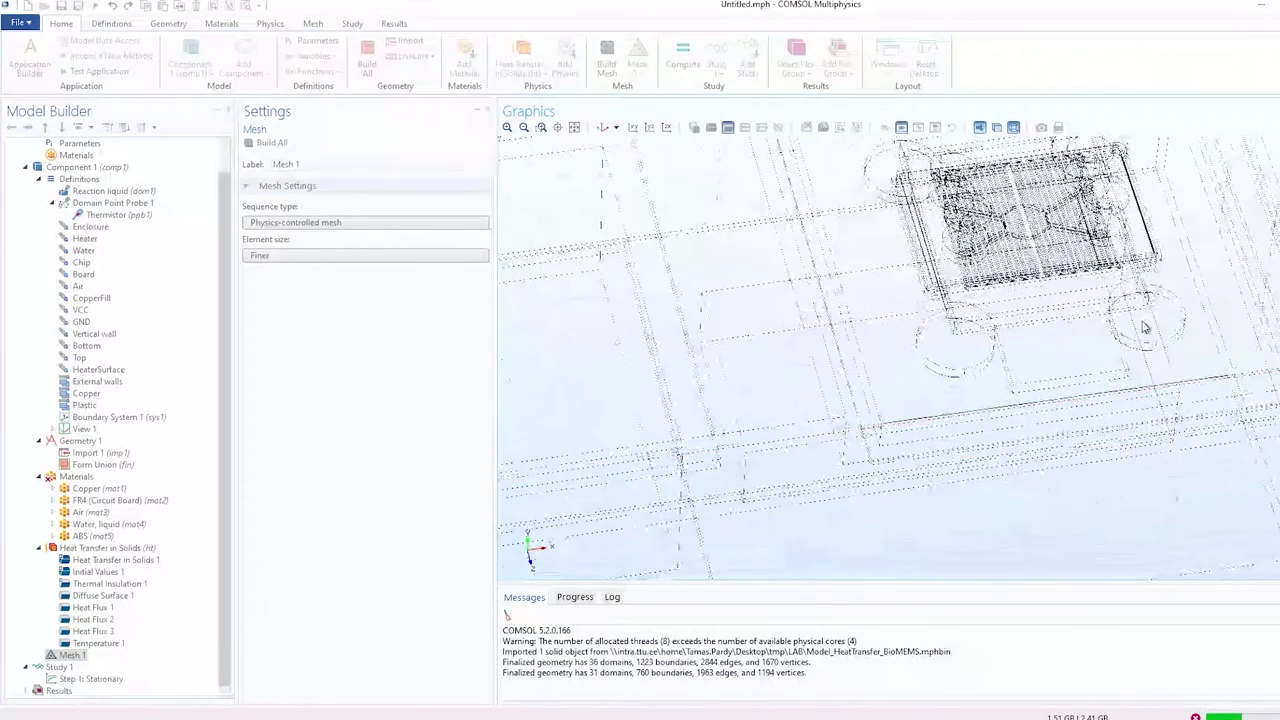
right_drag(1182, 347, 1121, 386)
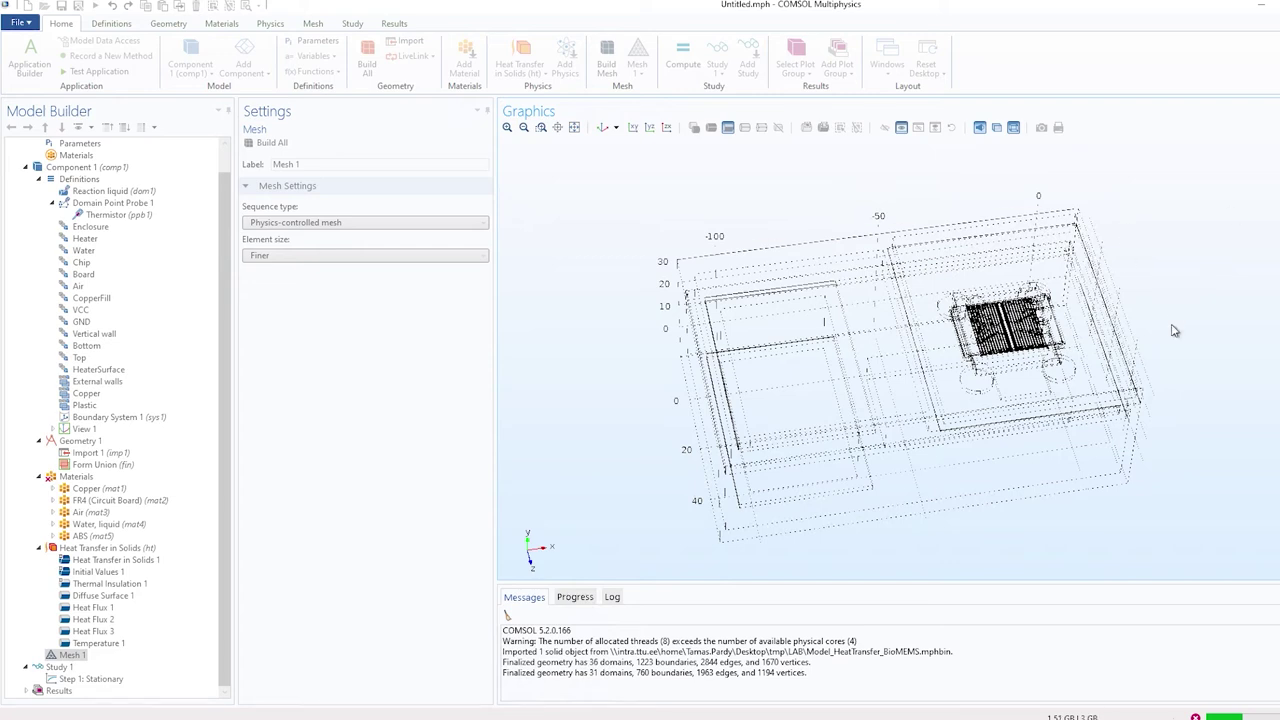
scroll(1214, 374, up, 5)
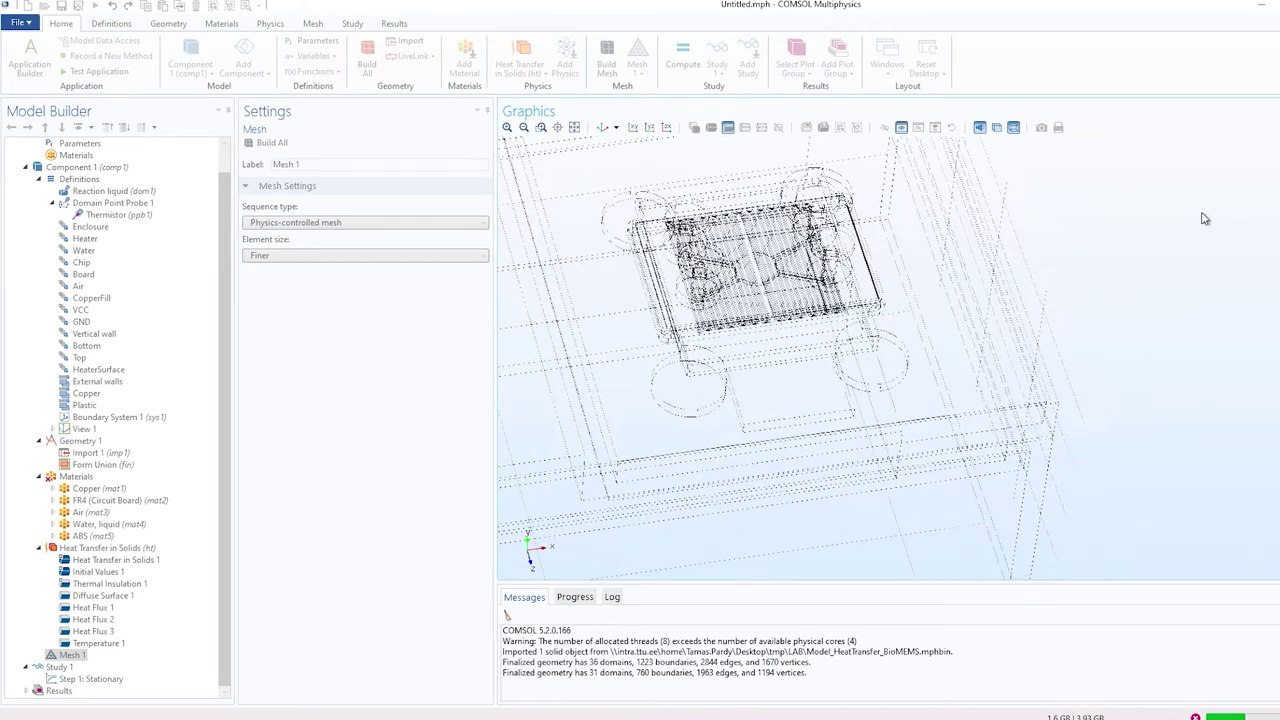
scroll(1202, 228, down, 5)
drag(795, 280, 790, 327)
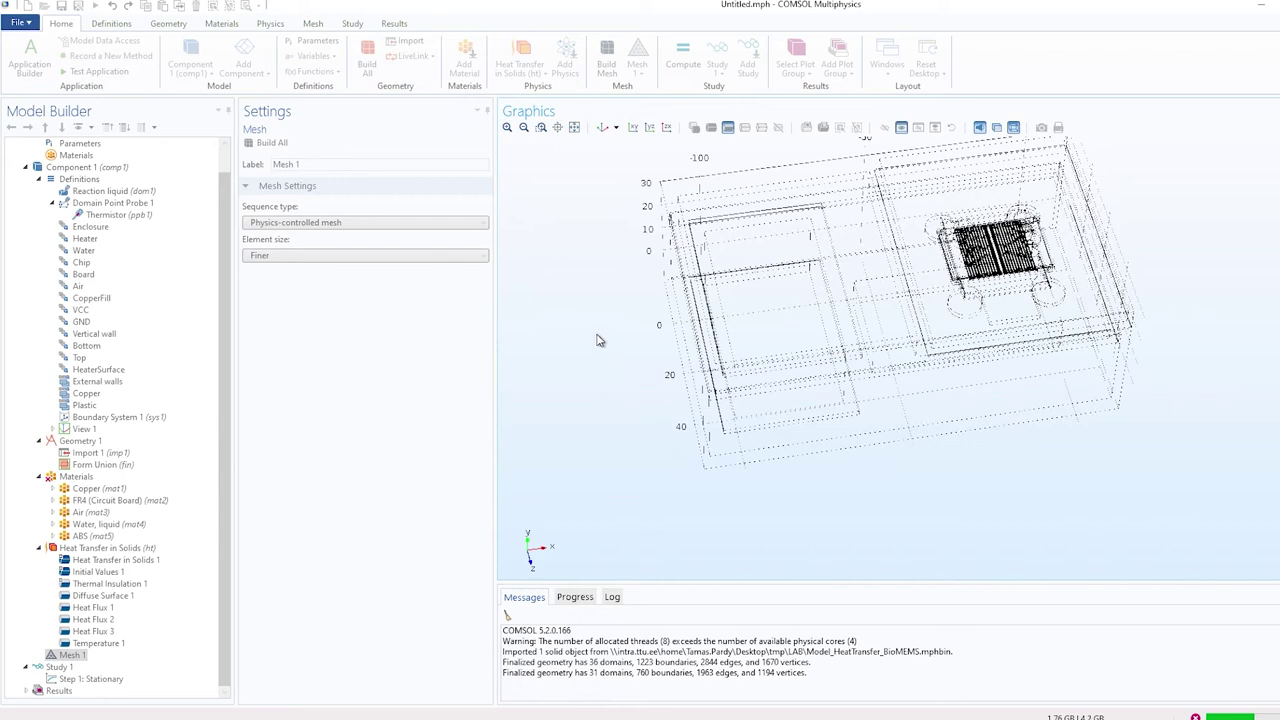
right_drag(600, 330, 574, 381)
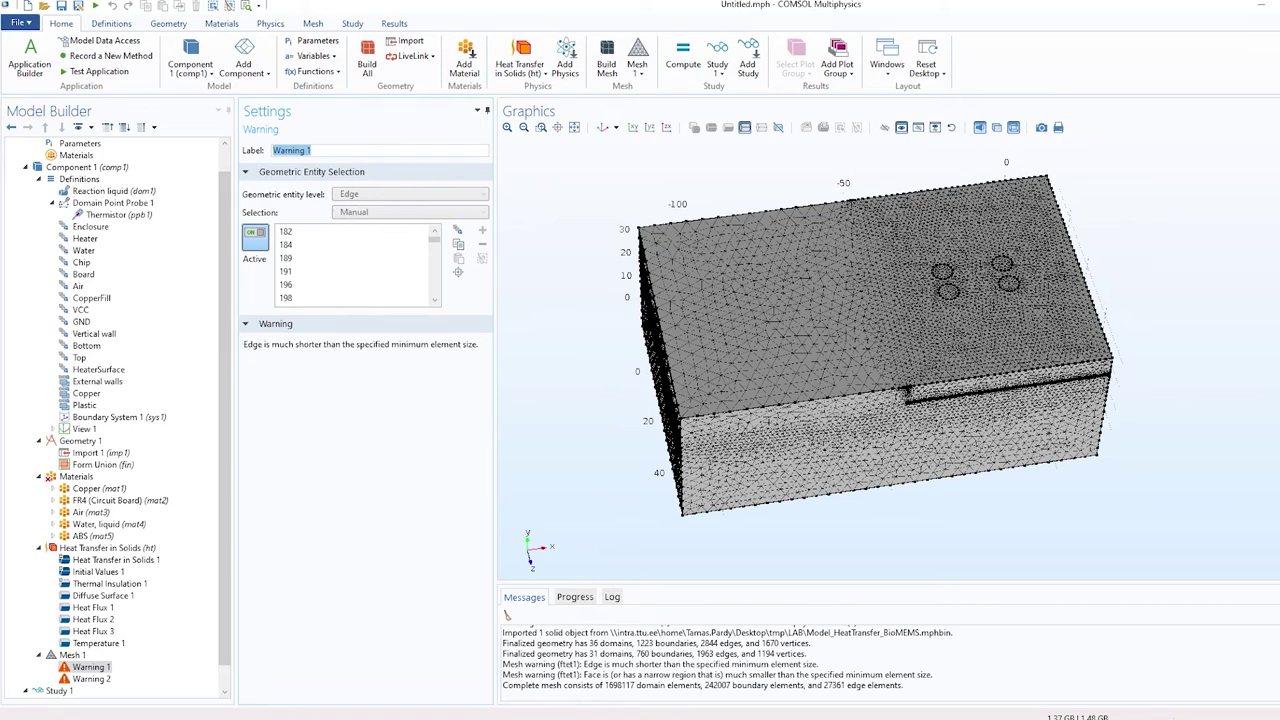
Review the short-edge warning and show the Mesh 1 quality statistics.
drag(243, 345, 478, 345)
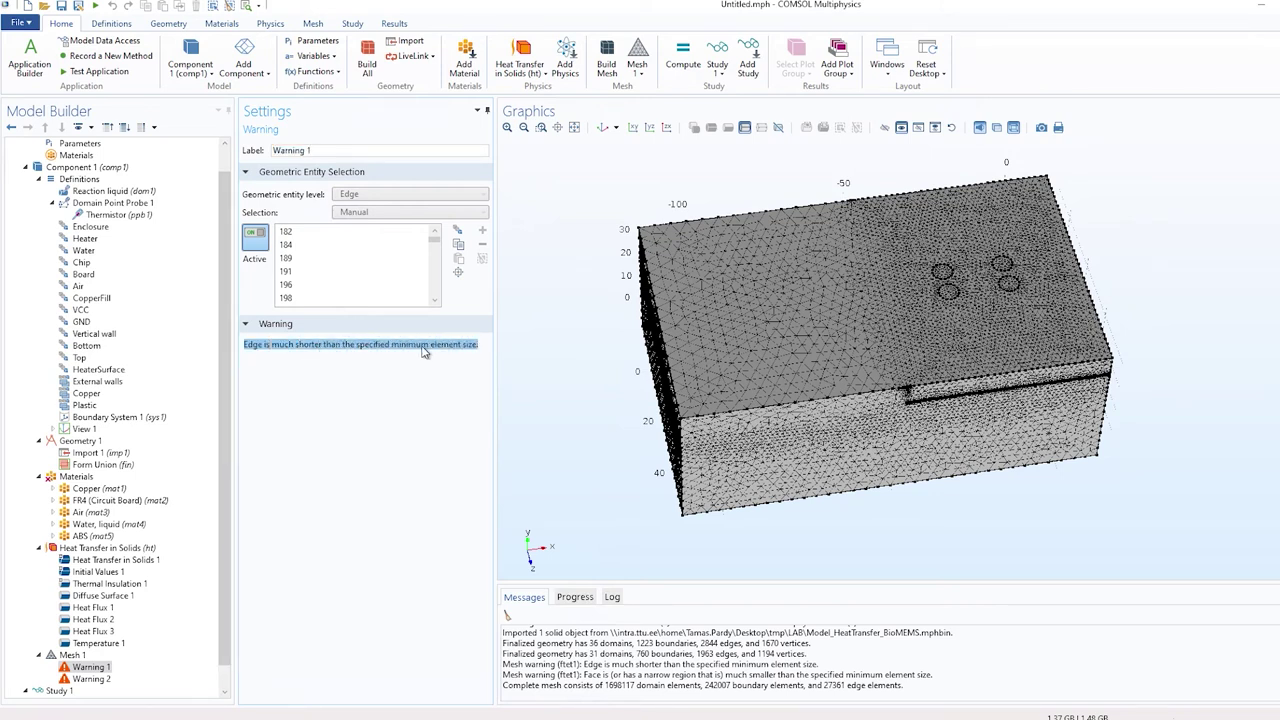
scroll(152, 540, down, 1)
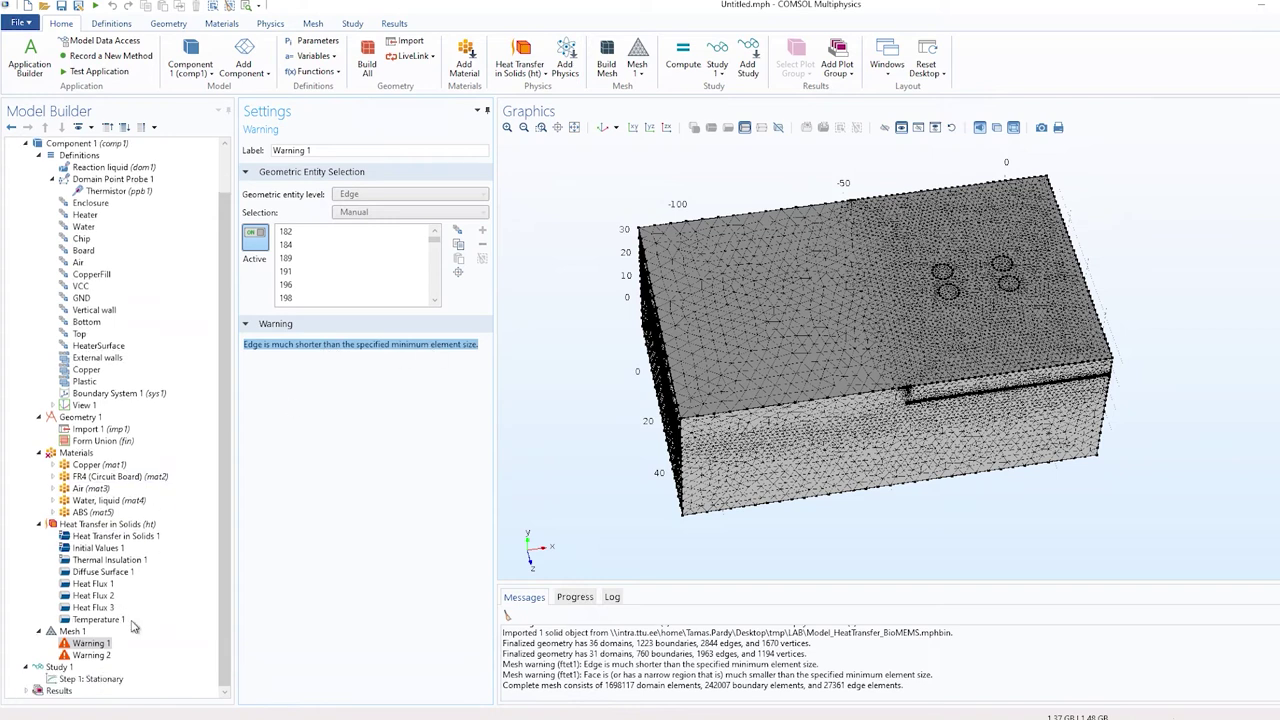
right_click(84, 633)
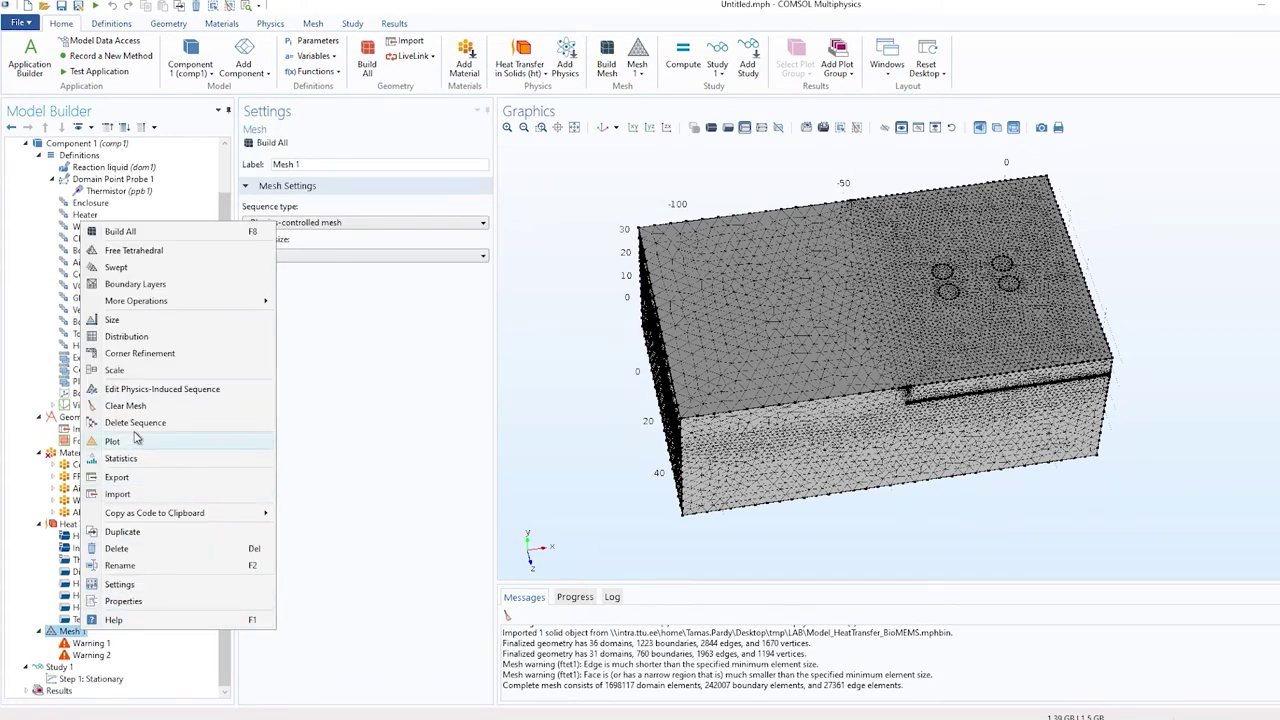
click(120, 458)
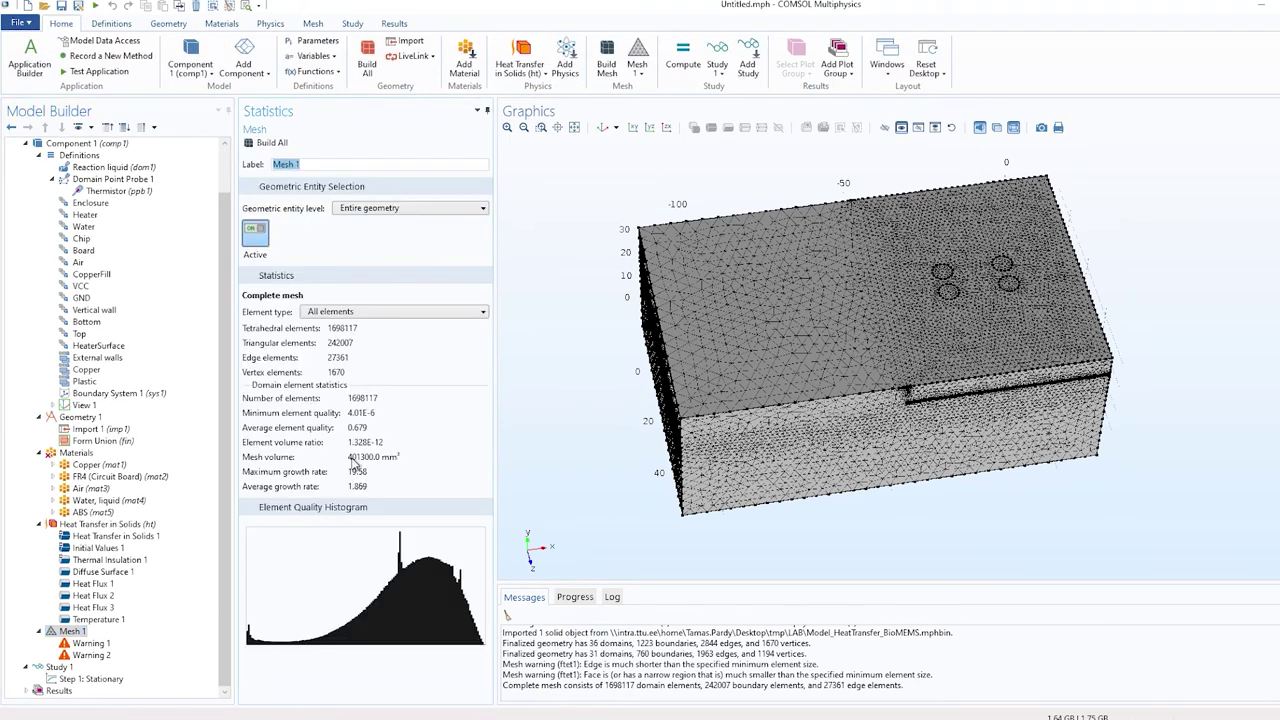
click(352, 431)
Read both mesh warnings, including narrow faces, then return to the Mesh 1 settings.
click(91, 643)
click(91, 655)
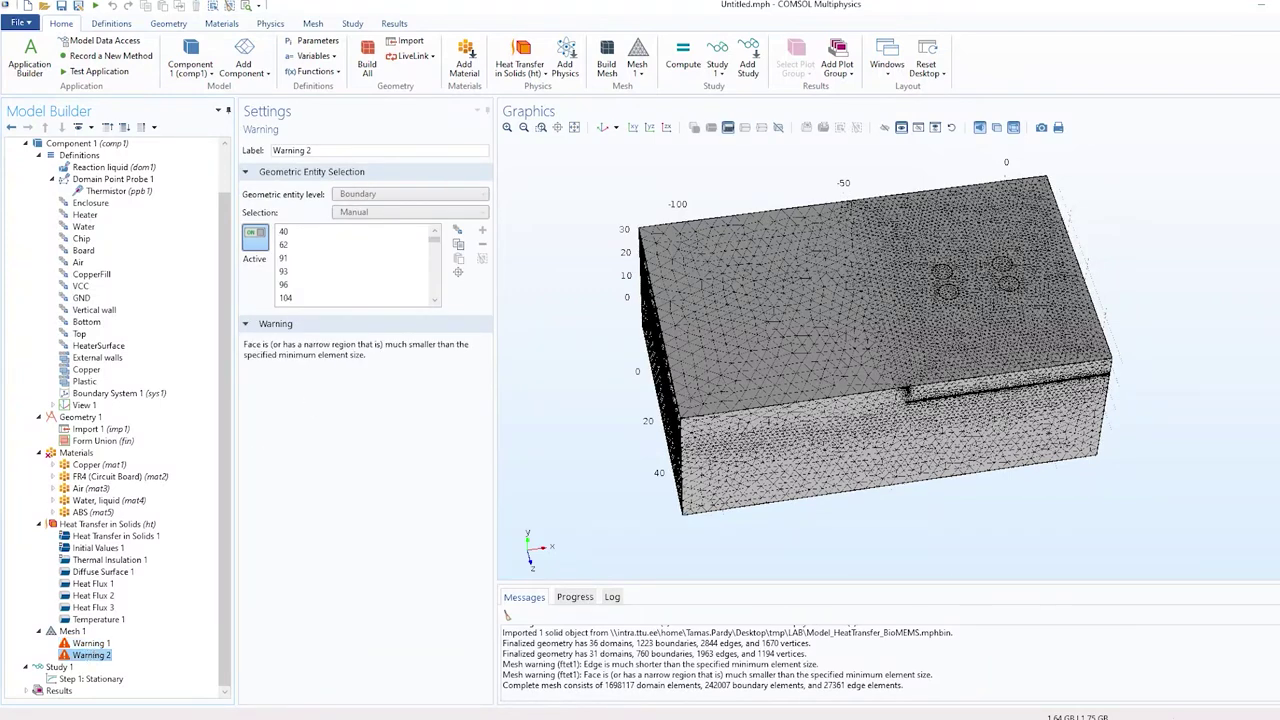
drag(244, 344, 470, 356)
click(330, 350)
click(72, 632)
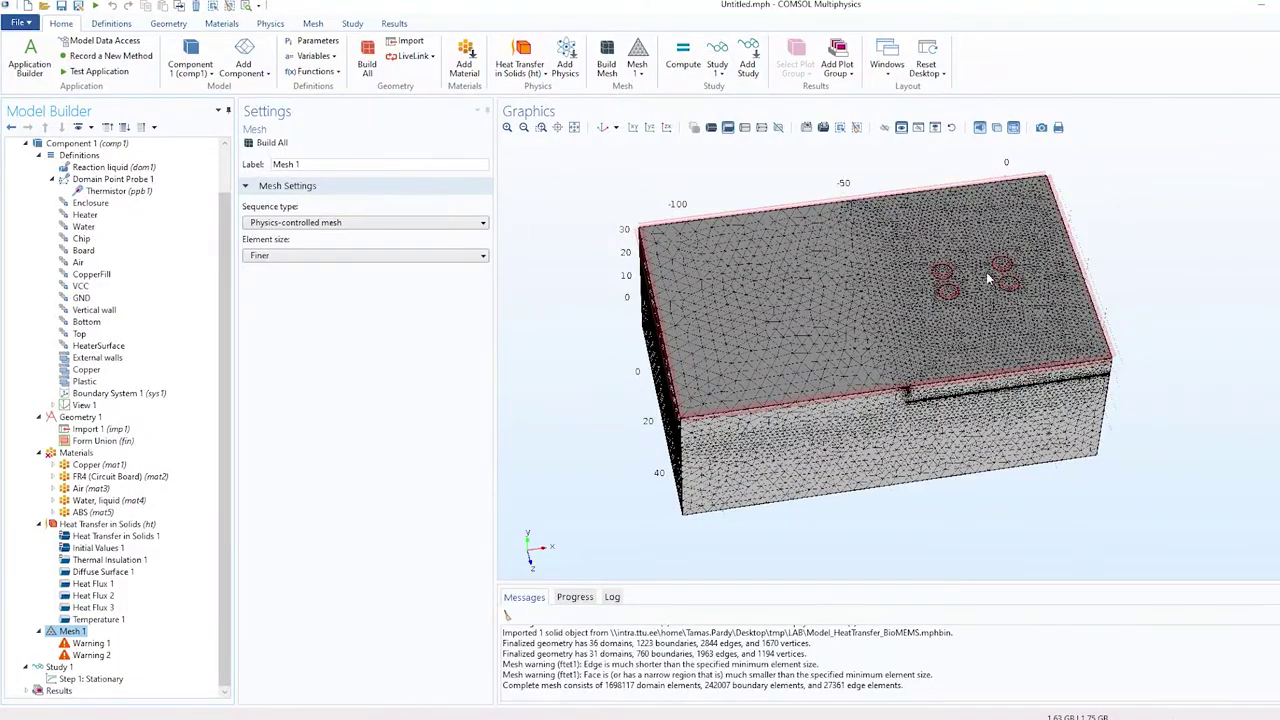
drag(600, 320, 570, 376)
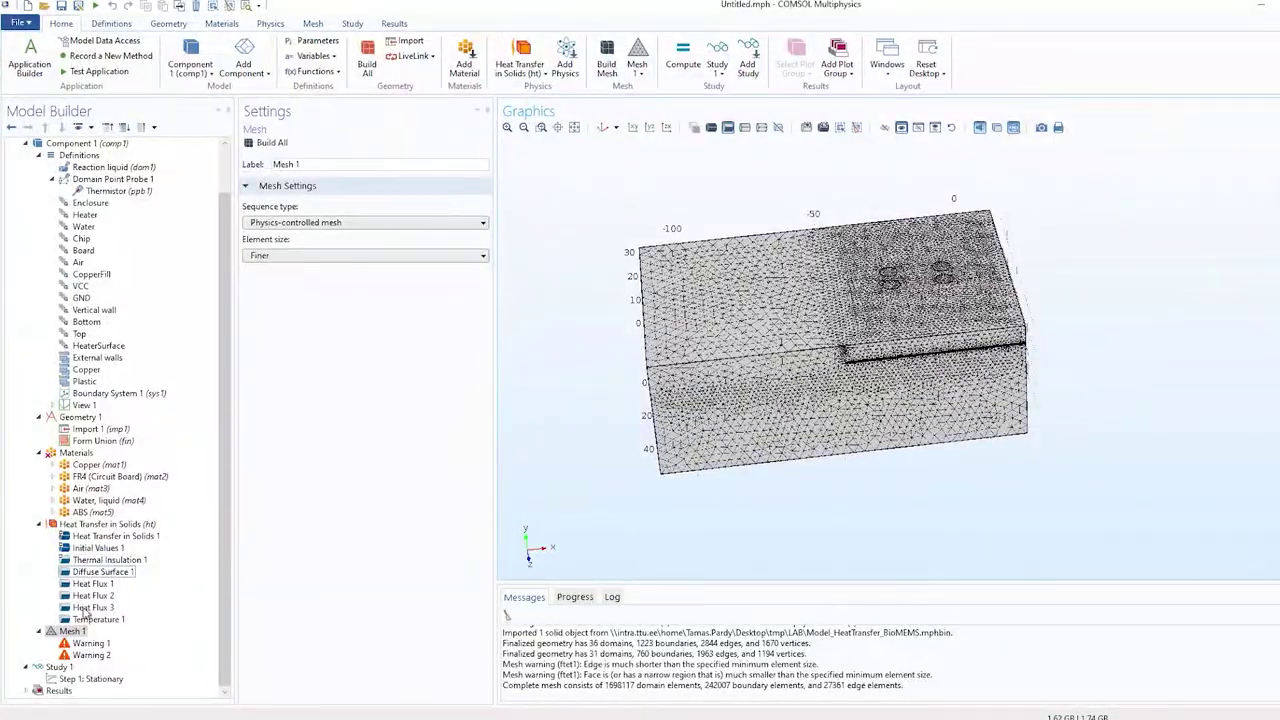
Compute Study 1 to solve the heat-transfer model.
click(50, 667)
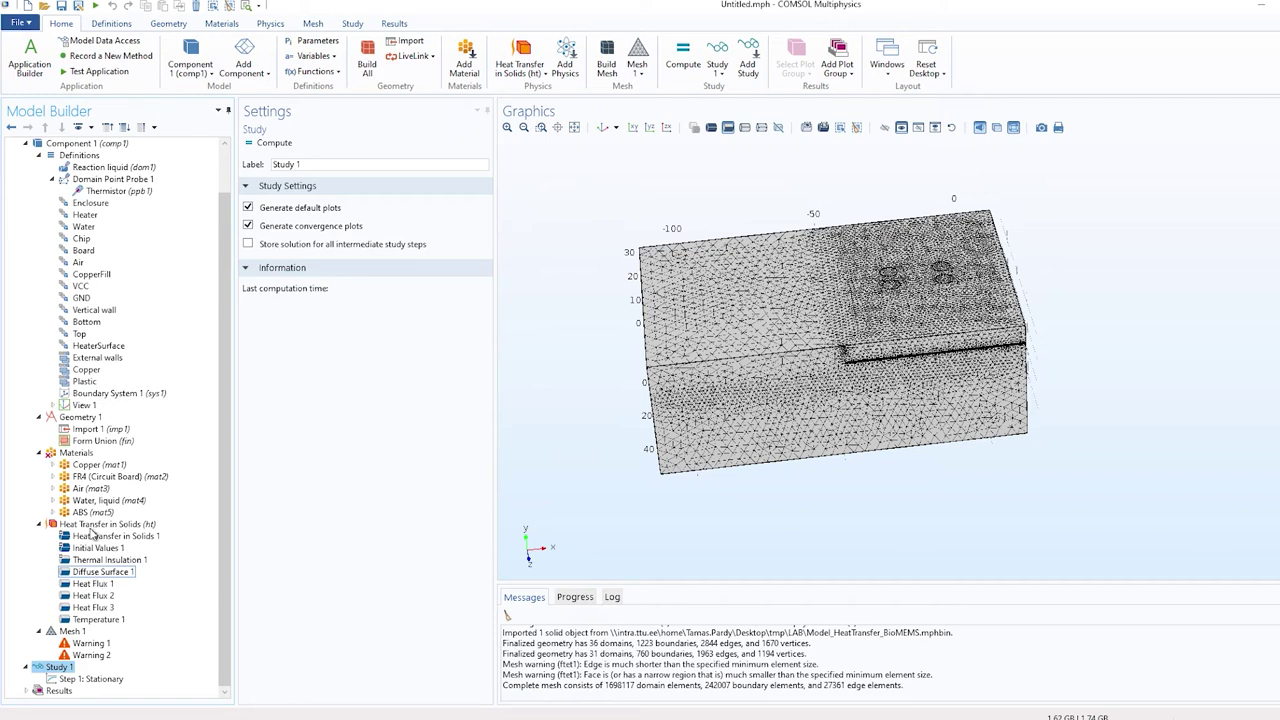
scroll(110, 390, up, 2)
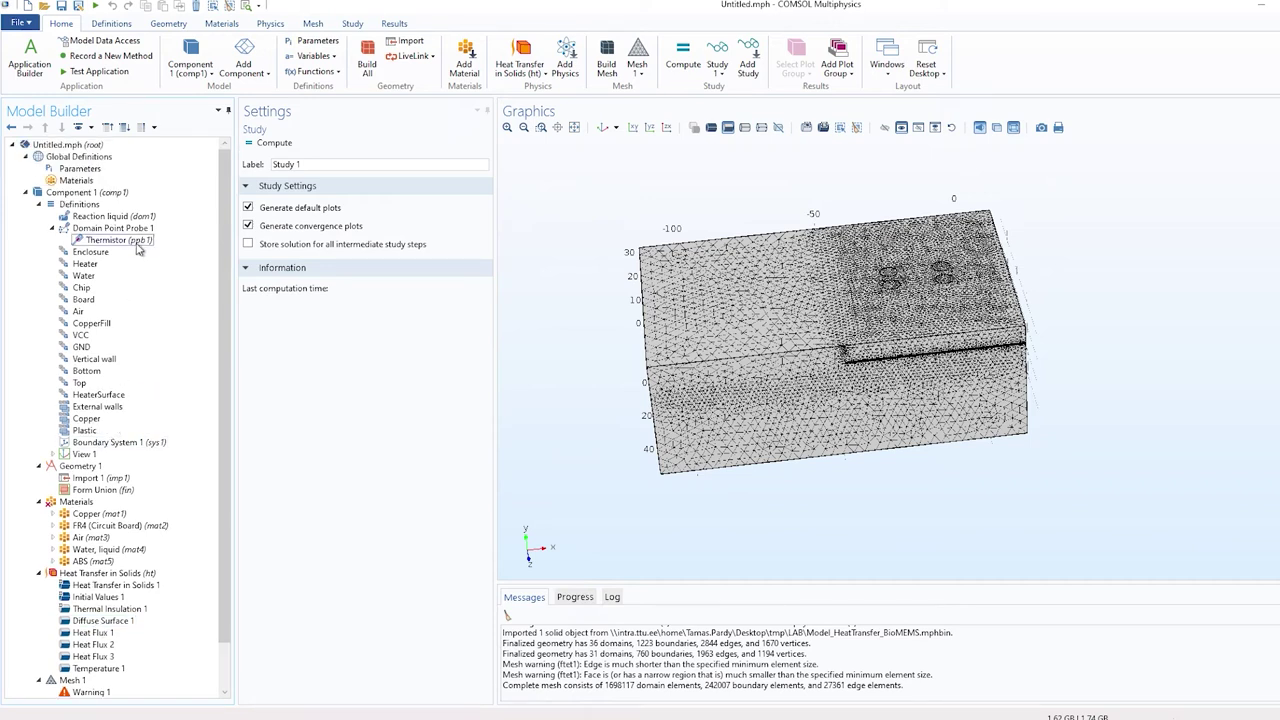
scroll(137, 263, down, 2)
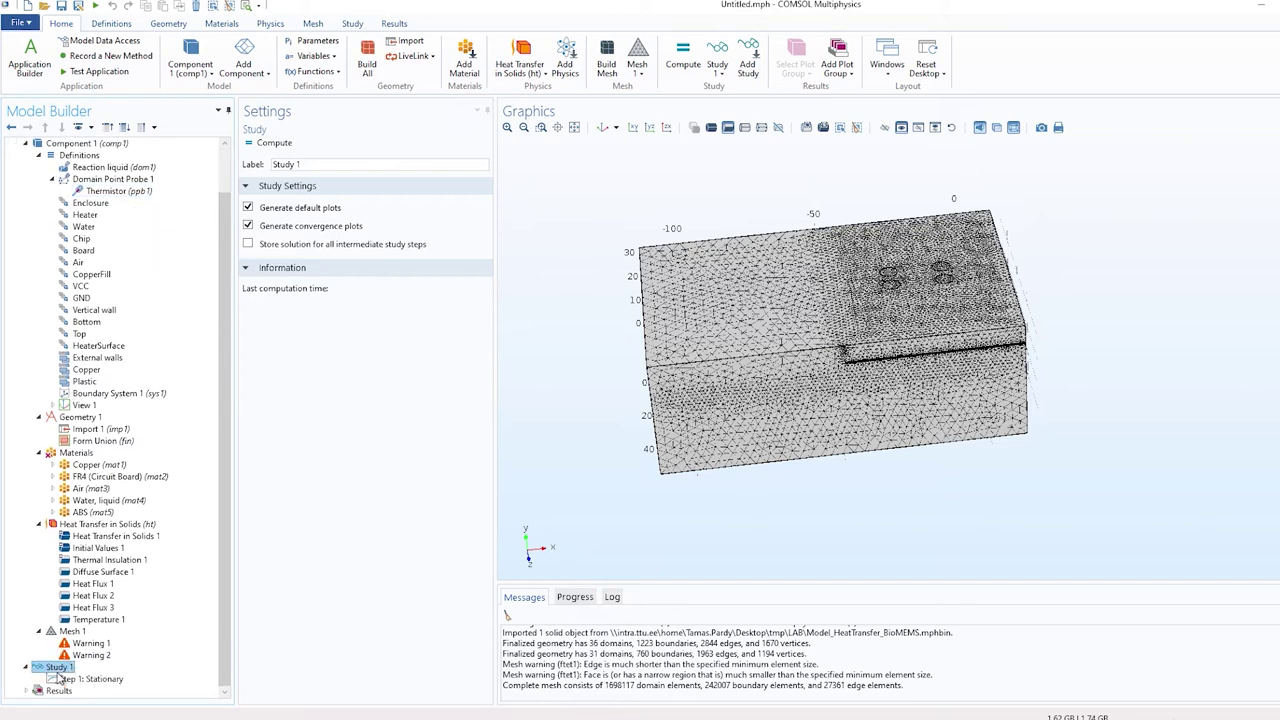
click(268, 144)
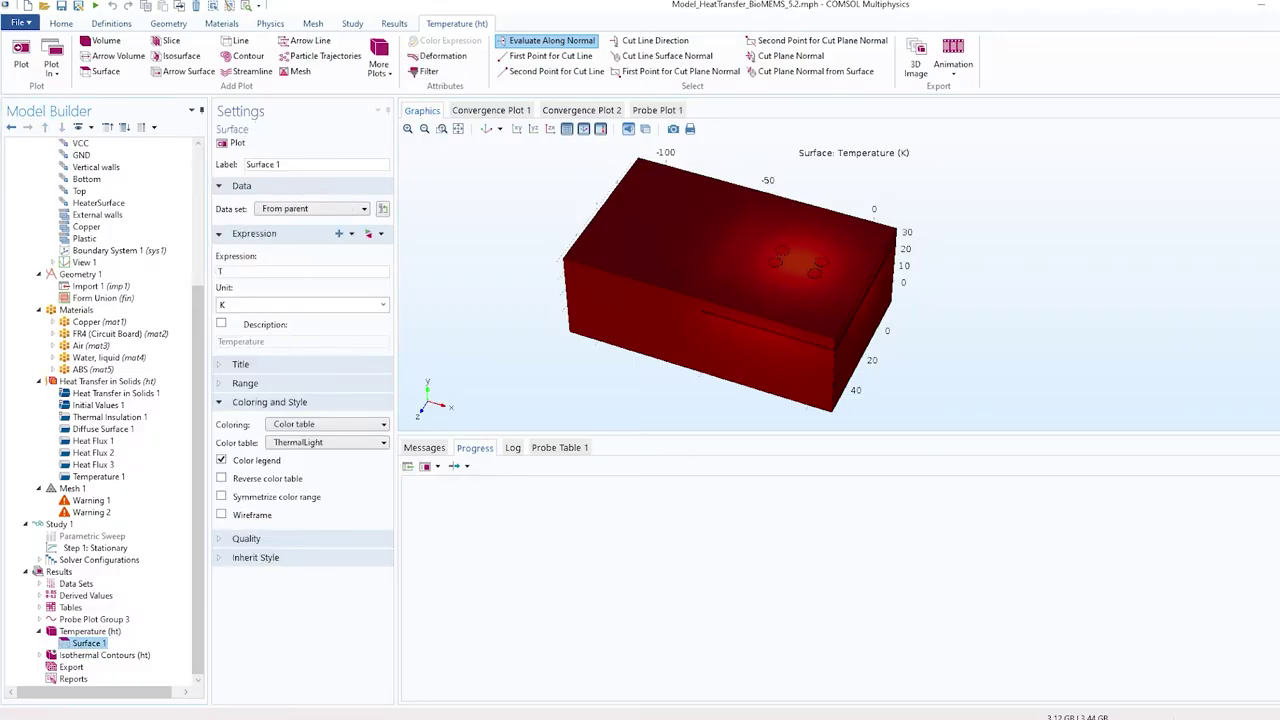
Replot the Surface 1 temperature in degC and change the 3D view projection.
click(300, 304)
text(degC)
click(447, 281)
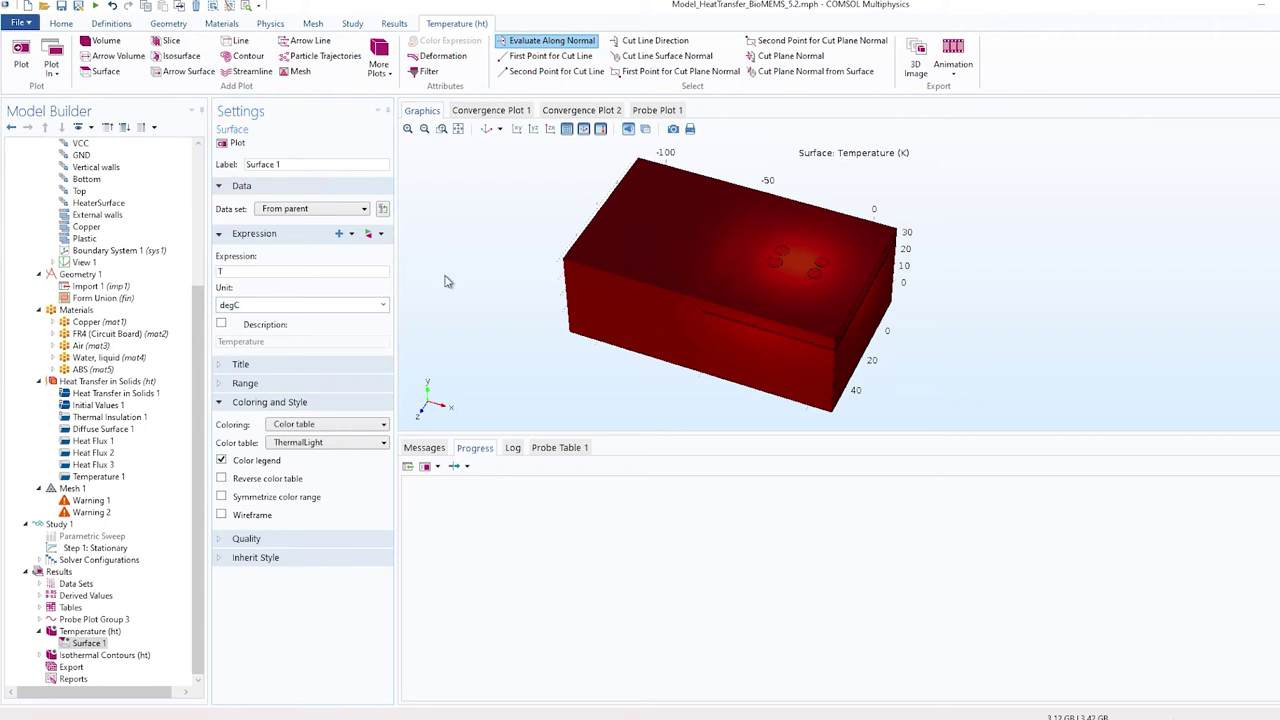
click(234, 142)
drag(760, 300, 948, 282)
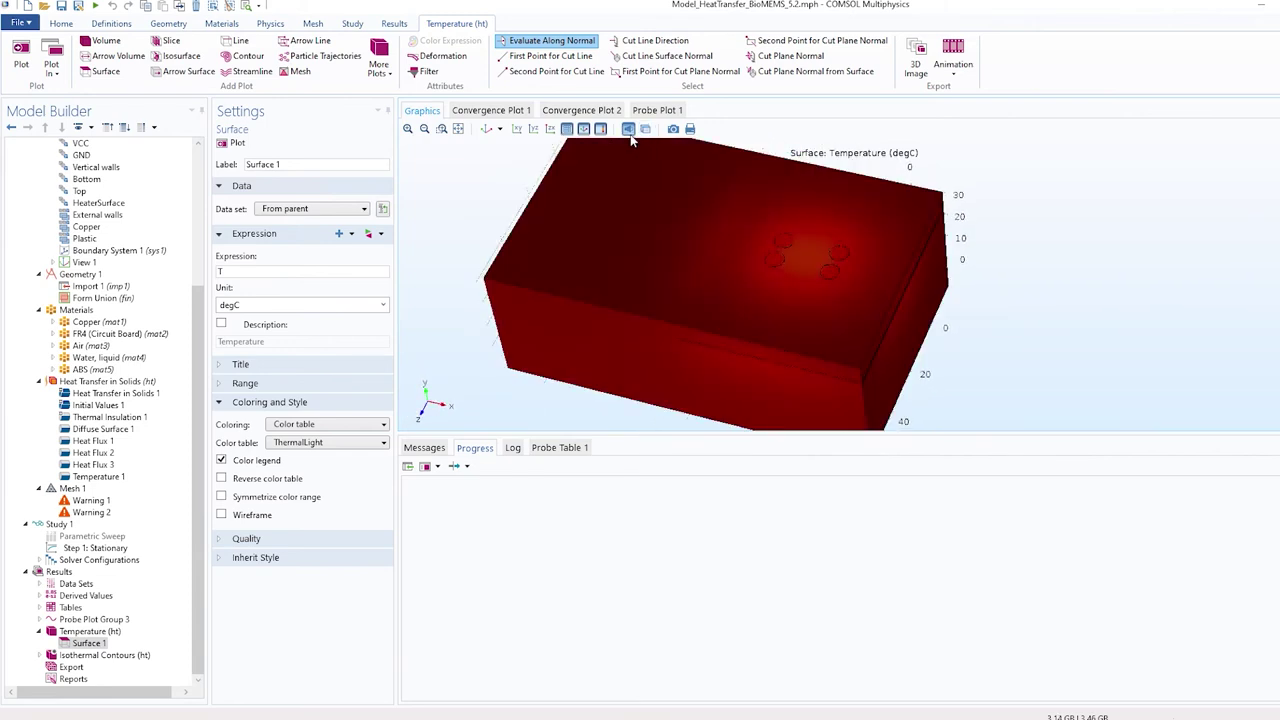
click(629, 130)
Open Probe Table 1 and read the probe temperature of 59.775.
click(80, 620)
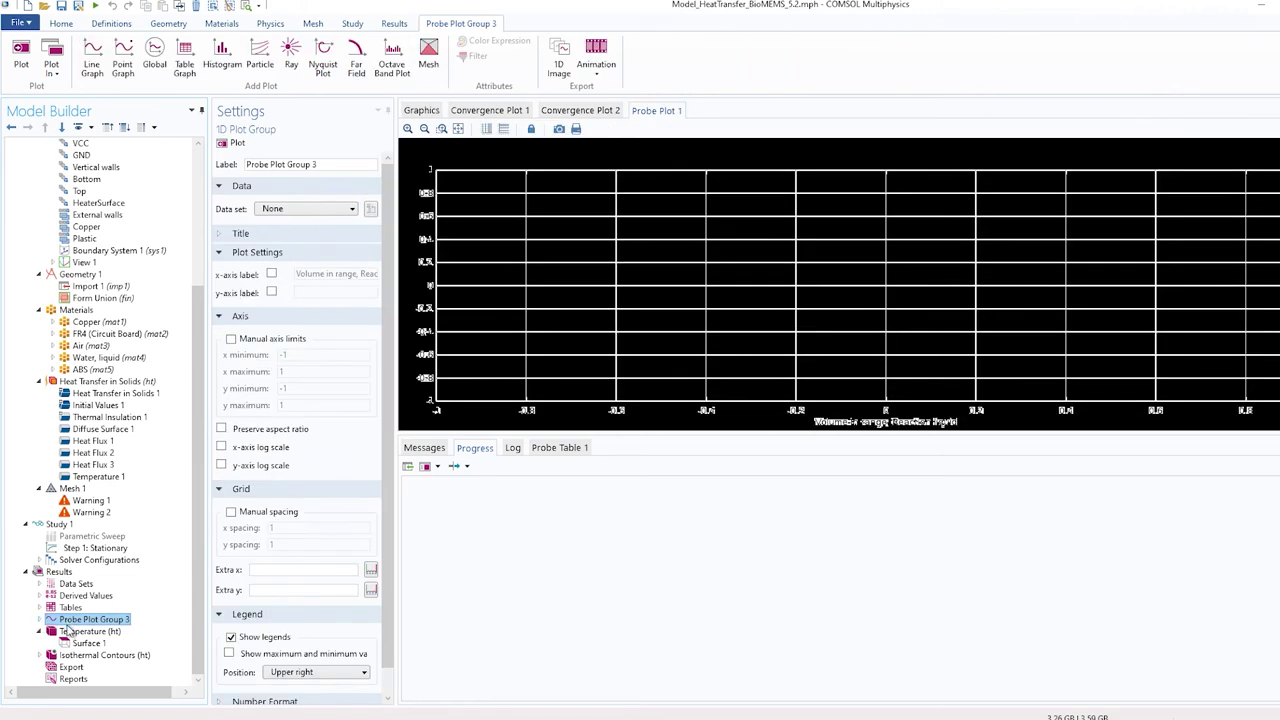
click(561, 449)
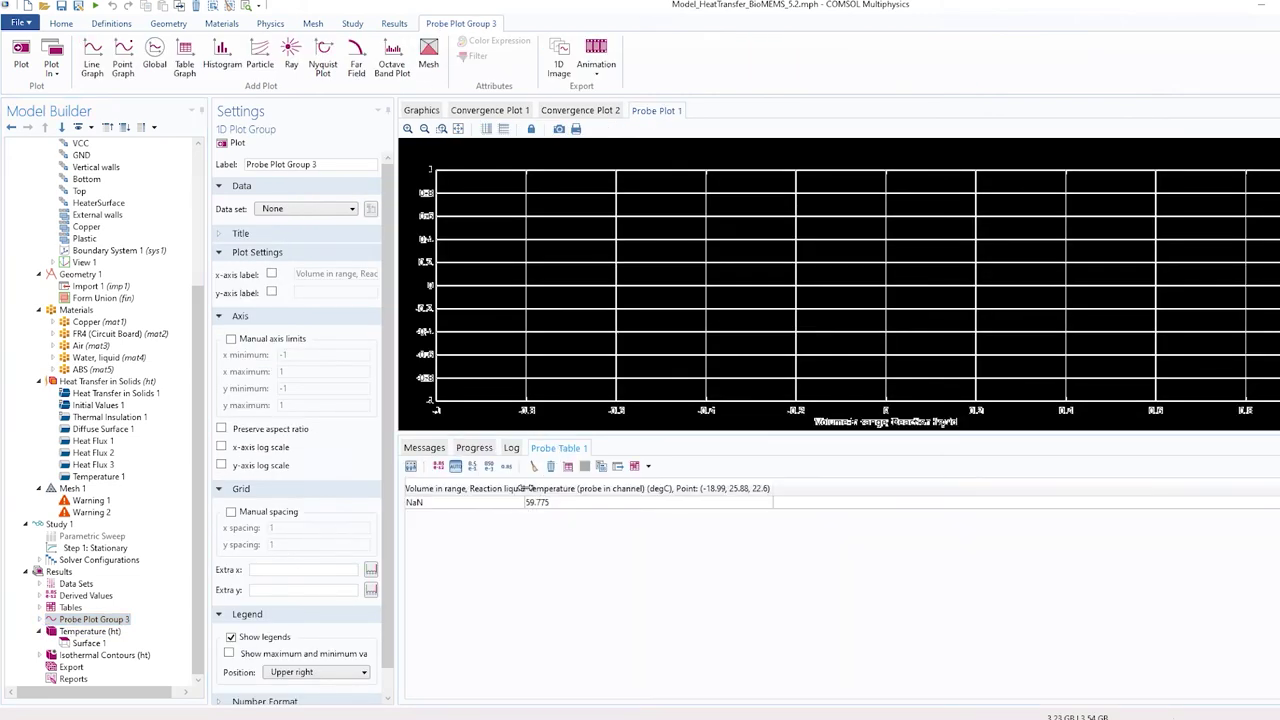
drag(522, 488, 448, 488)
click(488, 504)
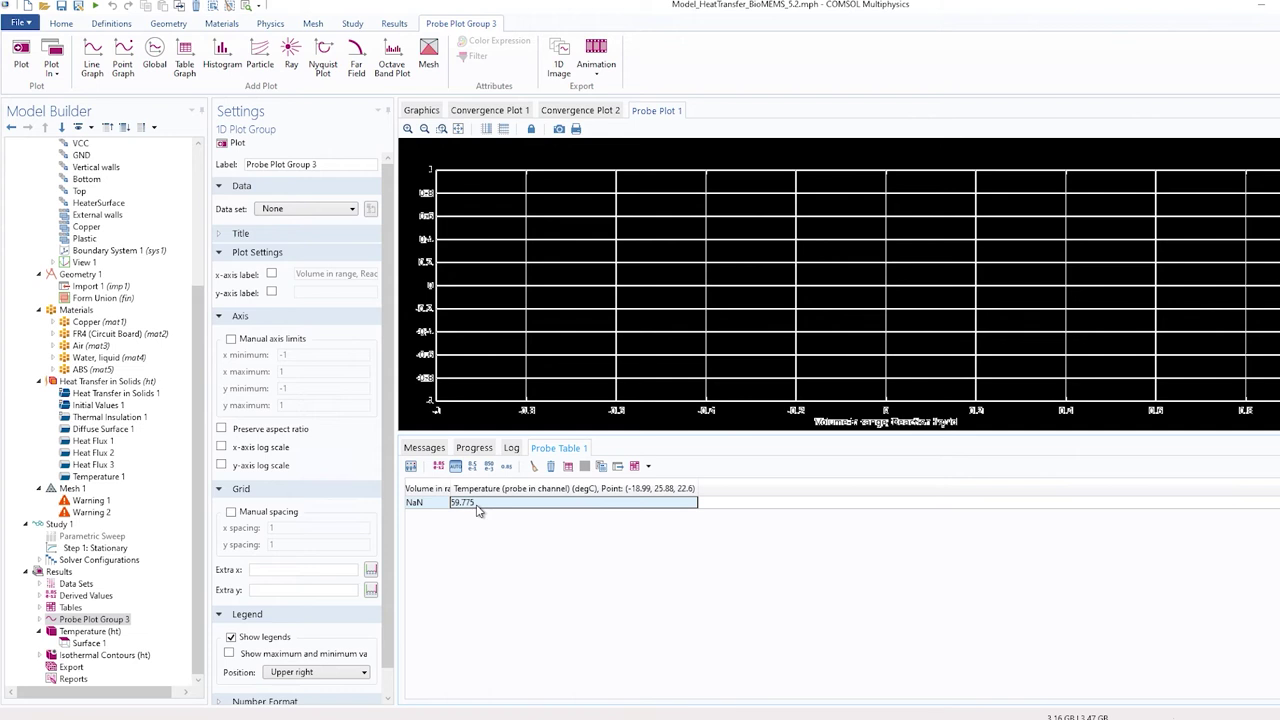
Review the global Parameters and the Step 1: Stationary settings.
scroll(104, 272, up, 5)
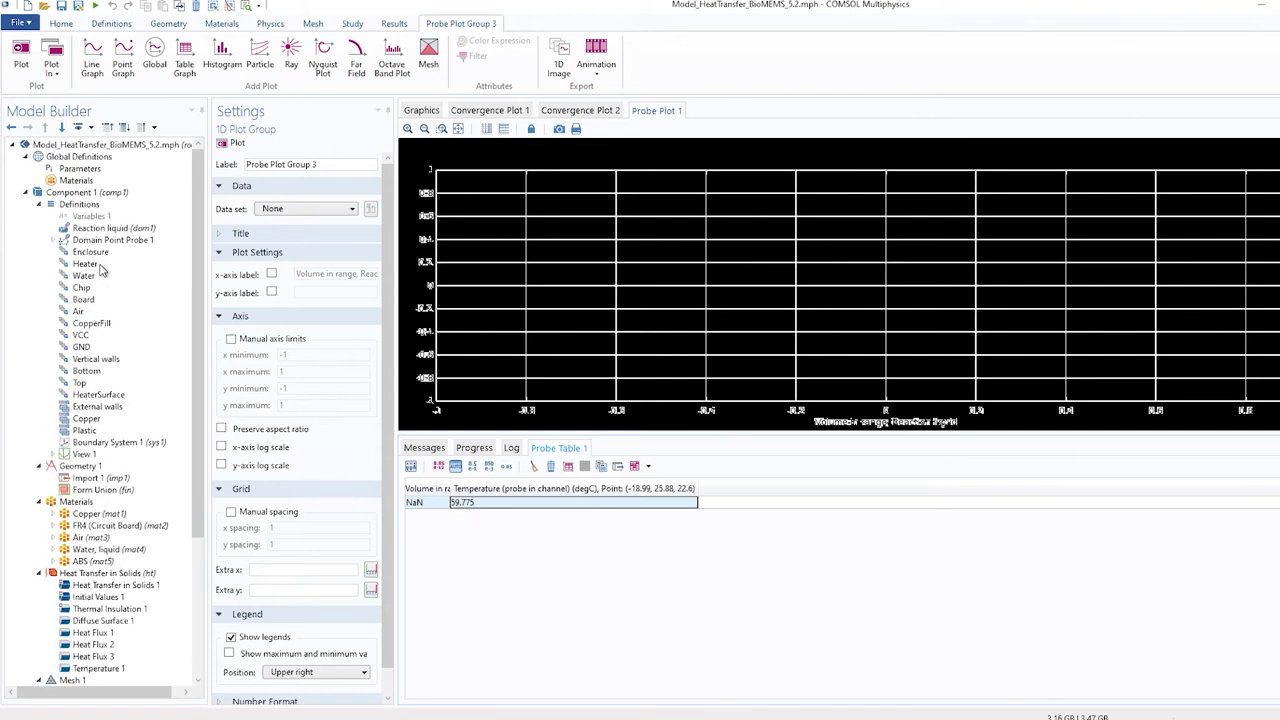
click(82, 168)
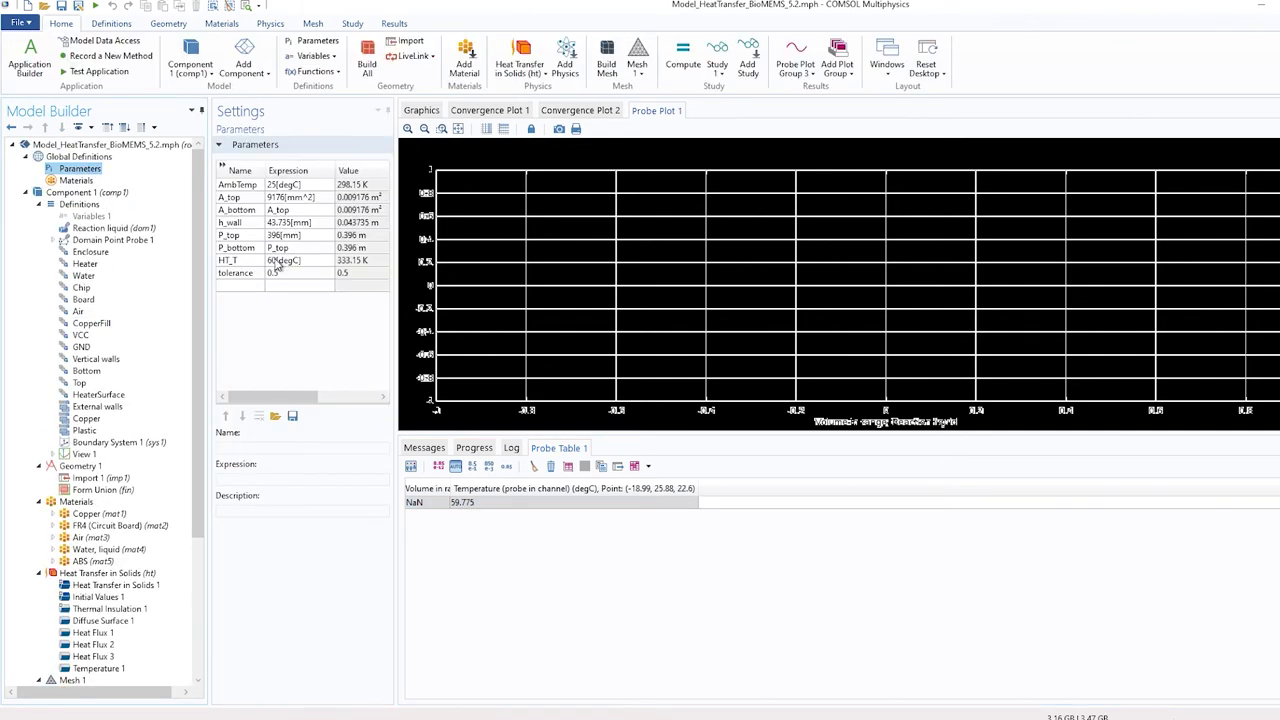
scroll(172, 292, down, 5)
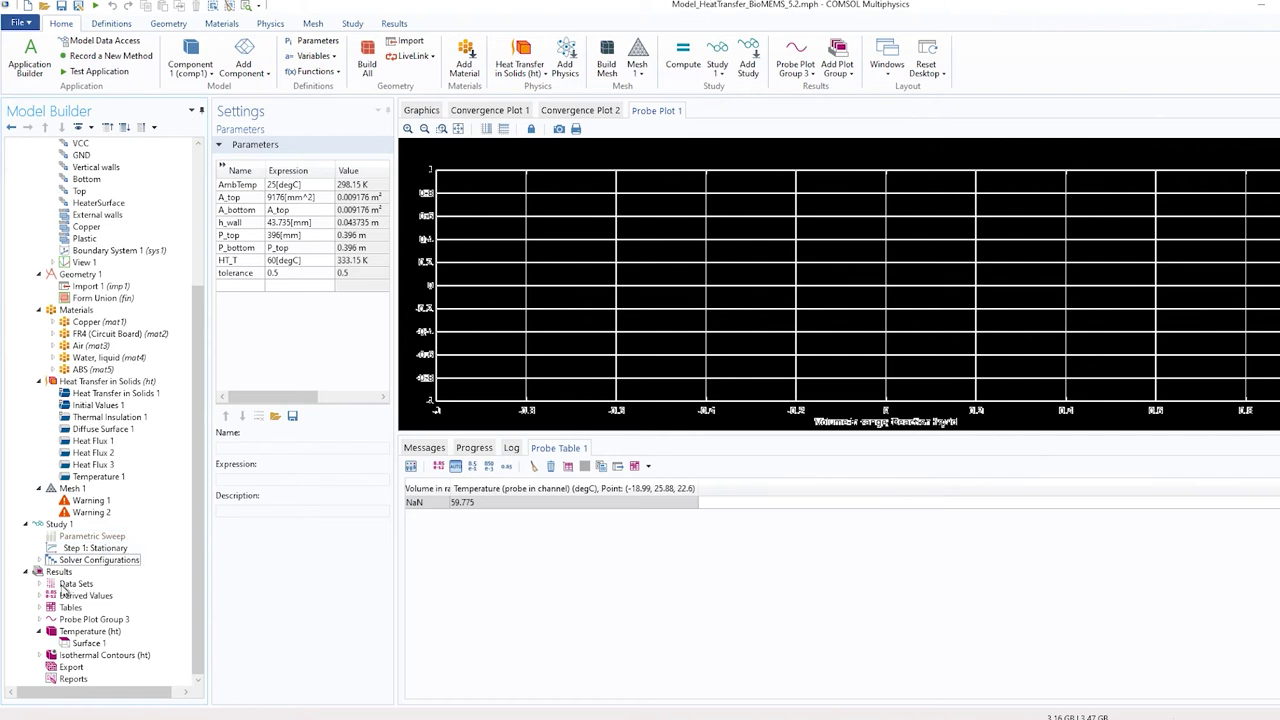
click(69, 551)
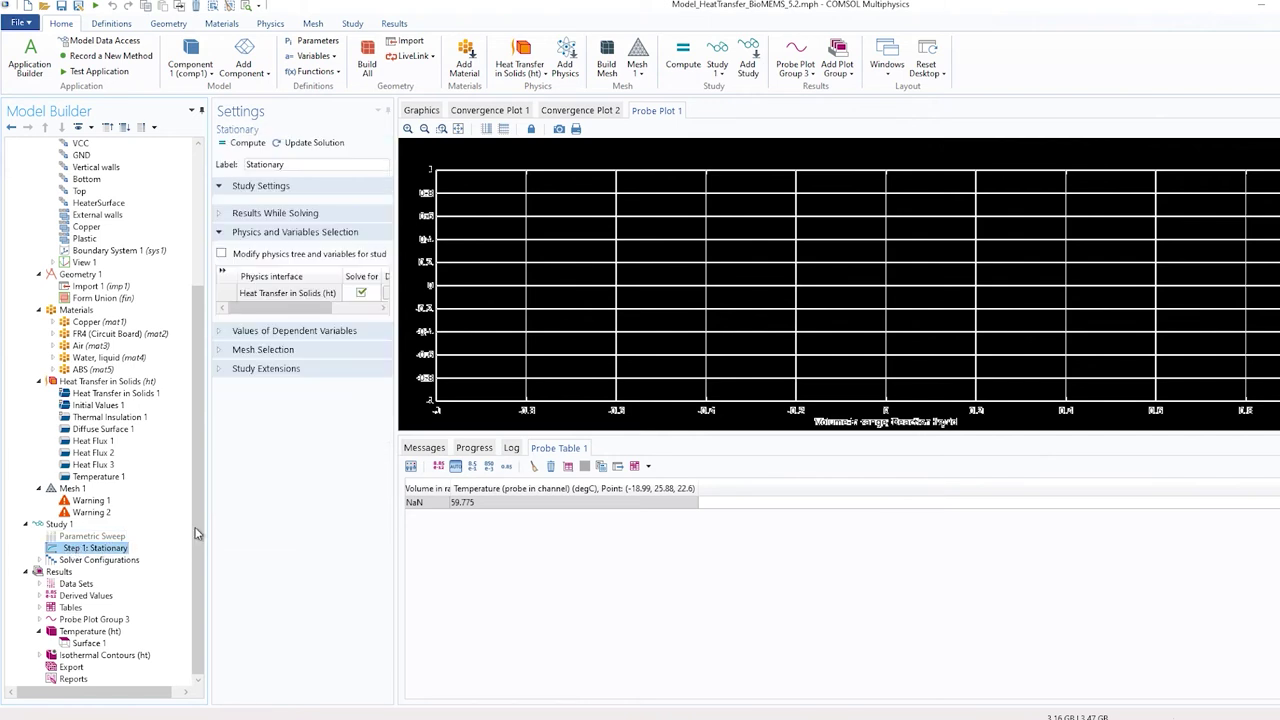
drag(397, 522, 447, 524)
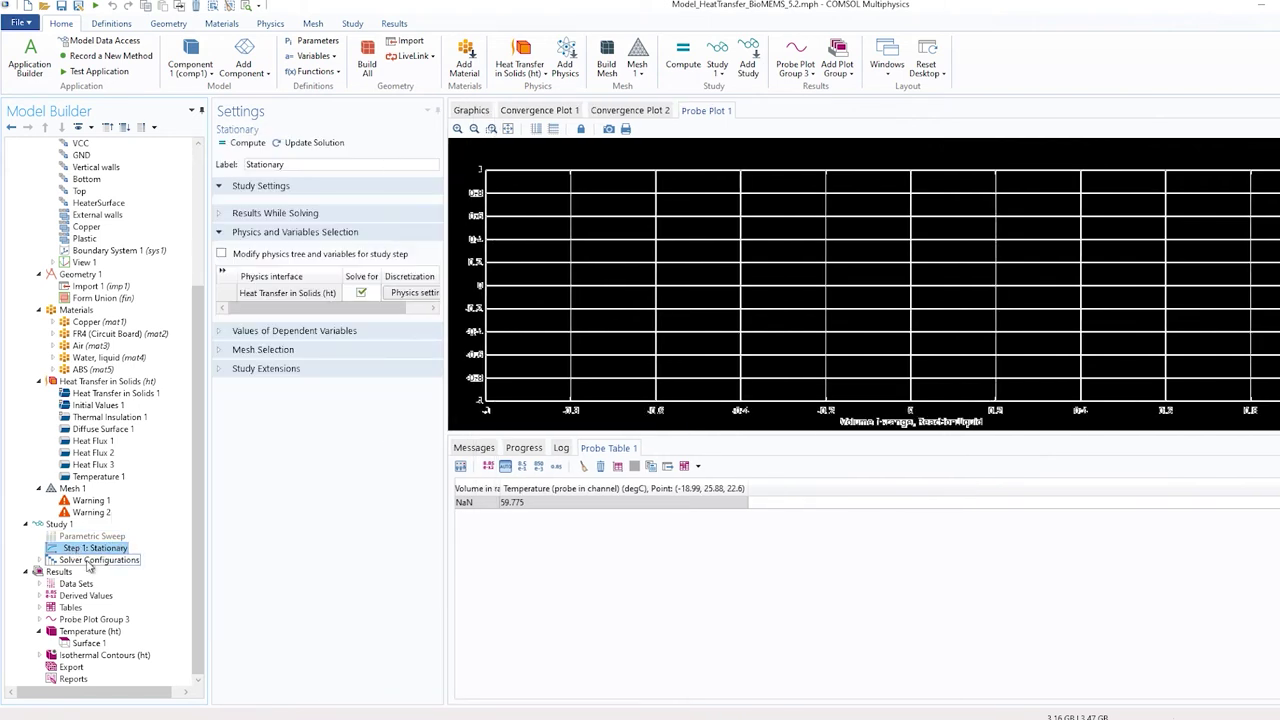
click(53, 620)
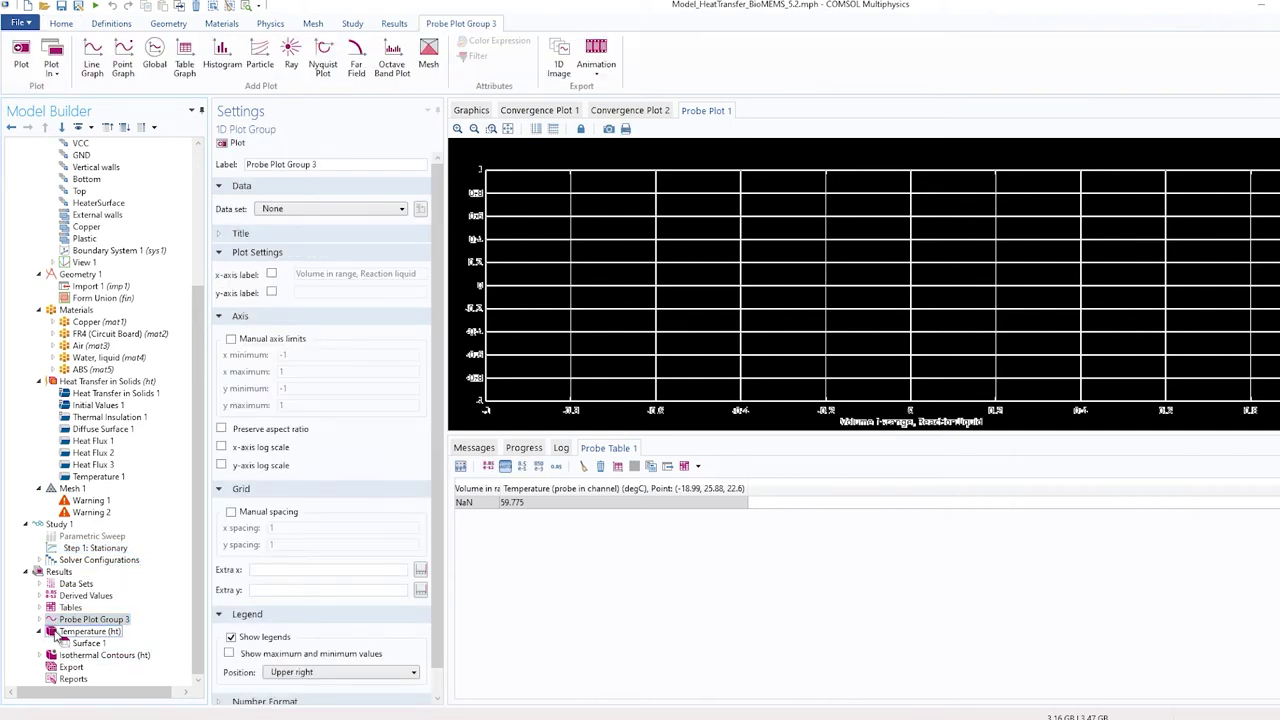
Add an unwanted Surface 2 plot to Temperature (ht) and delete it.
click(60, 631)
click(62, 642)
click(62, 632)
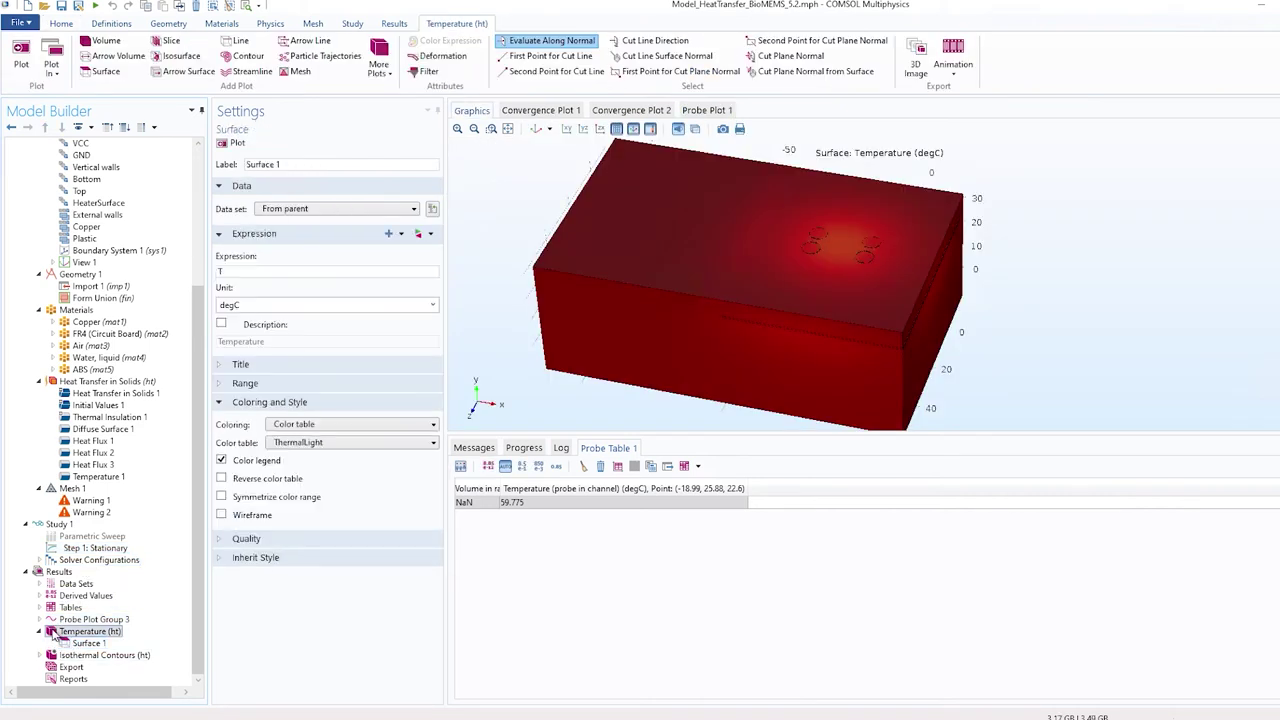
right_click(62, 632)
key(Escape)
click(105, 71)
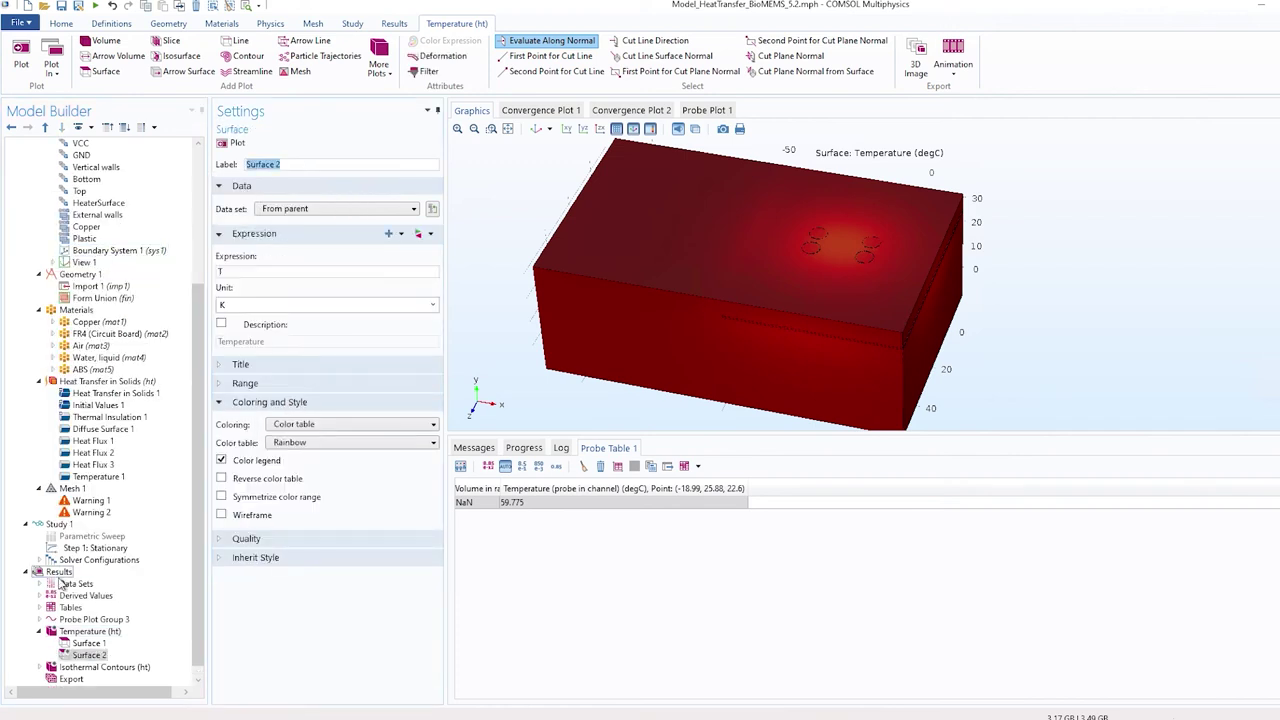
key(Delete)
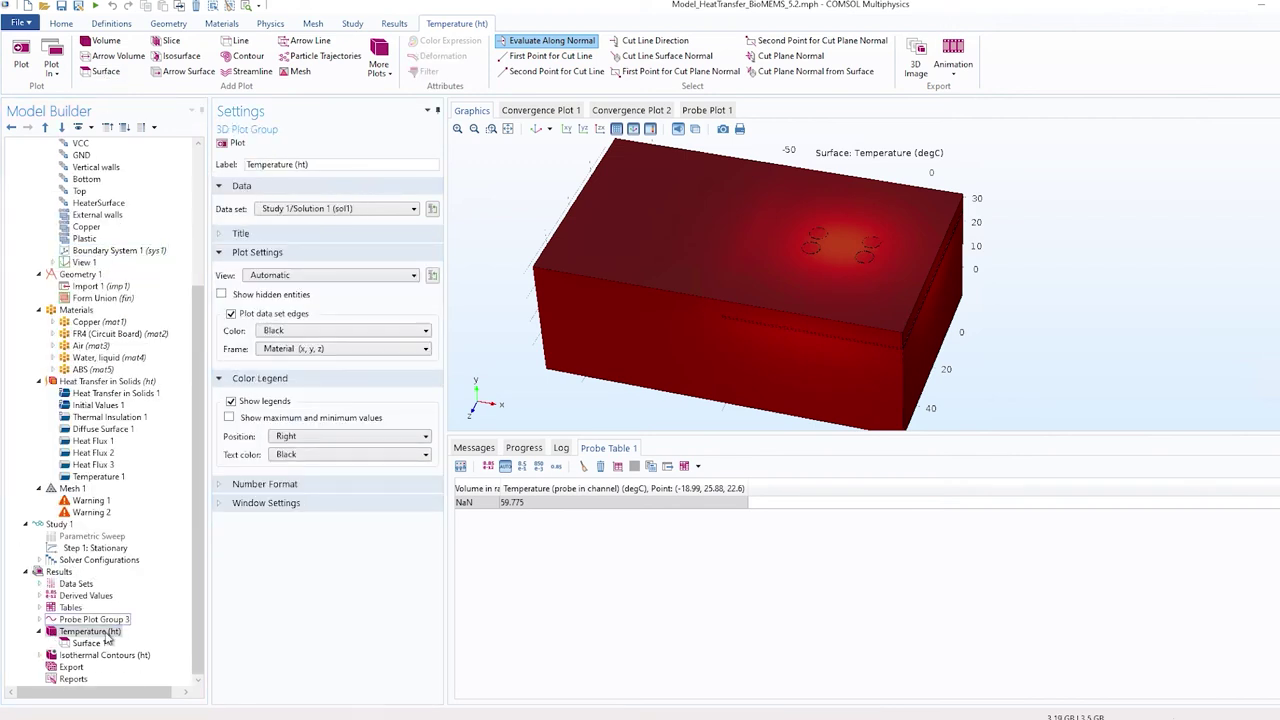
click(92, 536)
Add a Volume 1 temperature plot to Temperature (ht) and disable Surface 1.
click(90, 631)
right_click(90, 631)
click(141, 143)
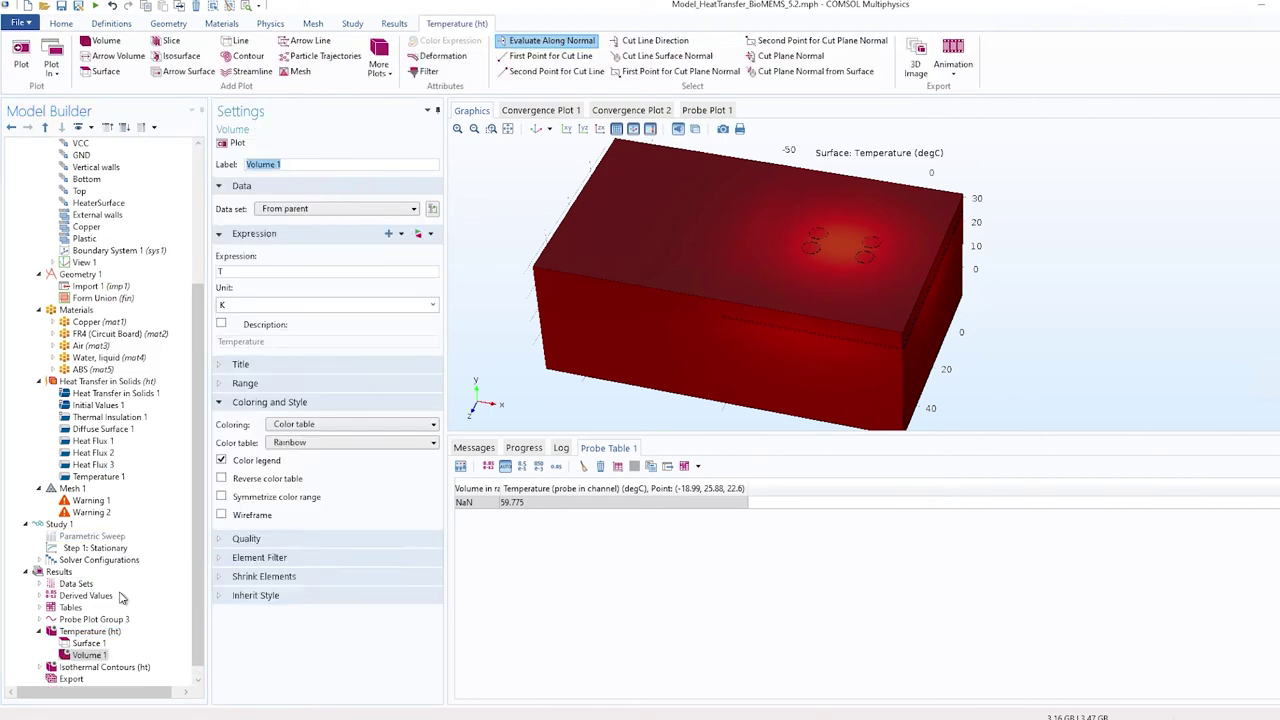
click(86, 654)
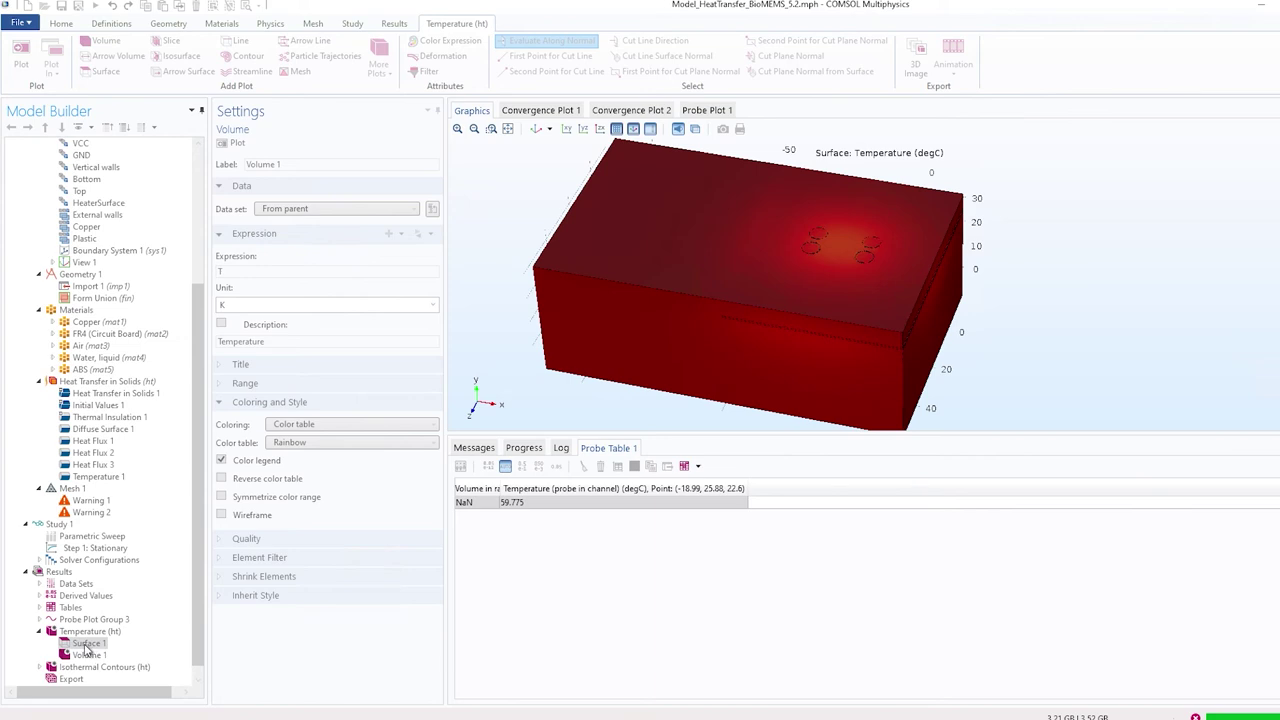
right_click(85, 644)
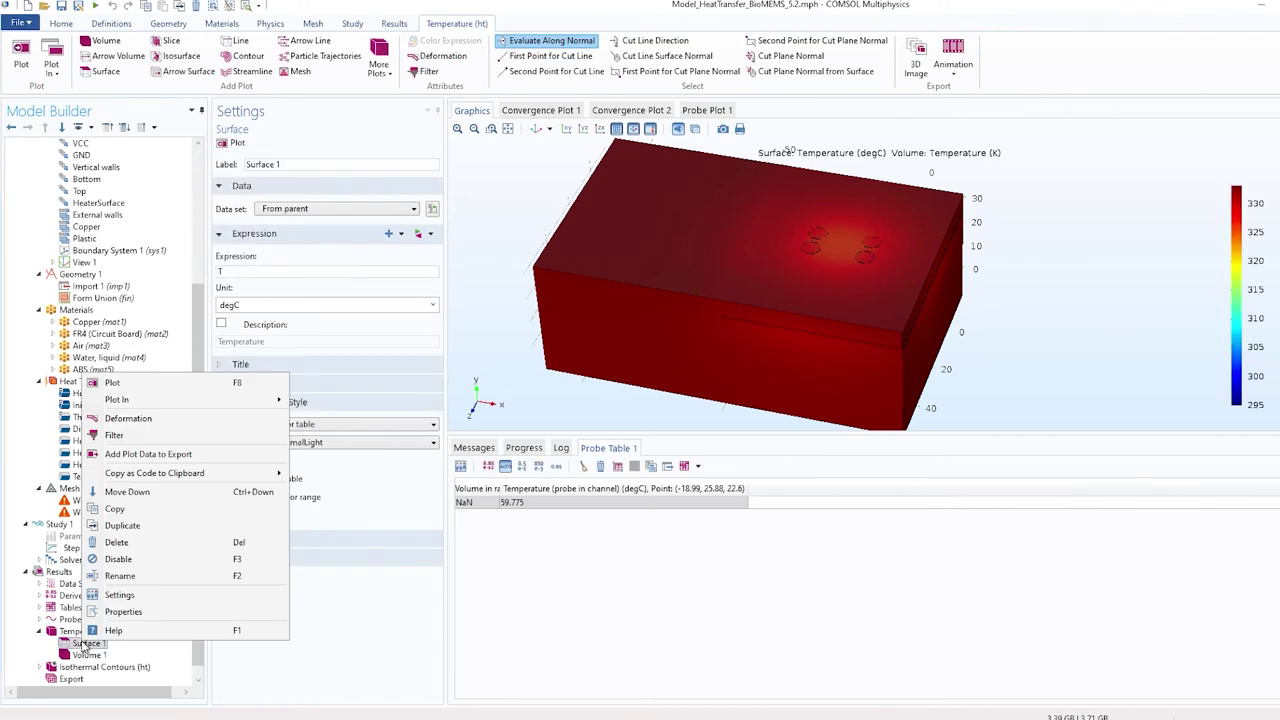
click(118, 559)
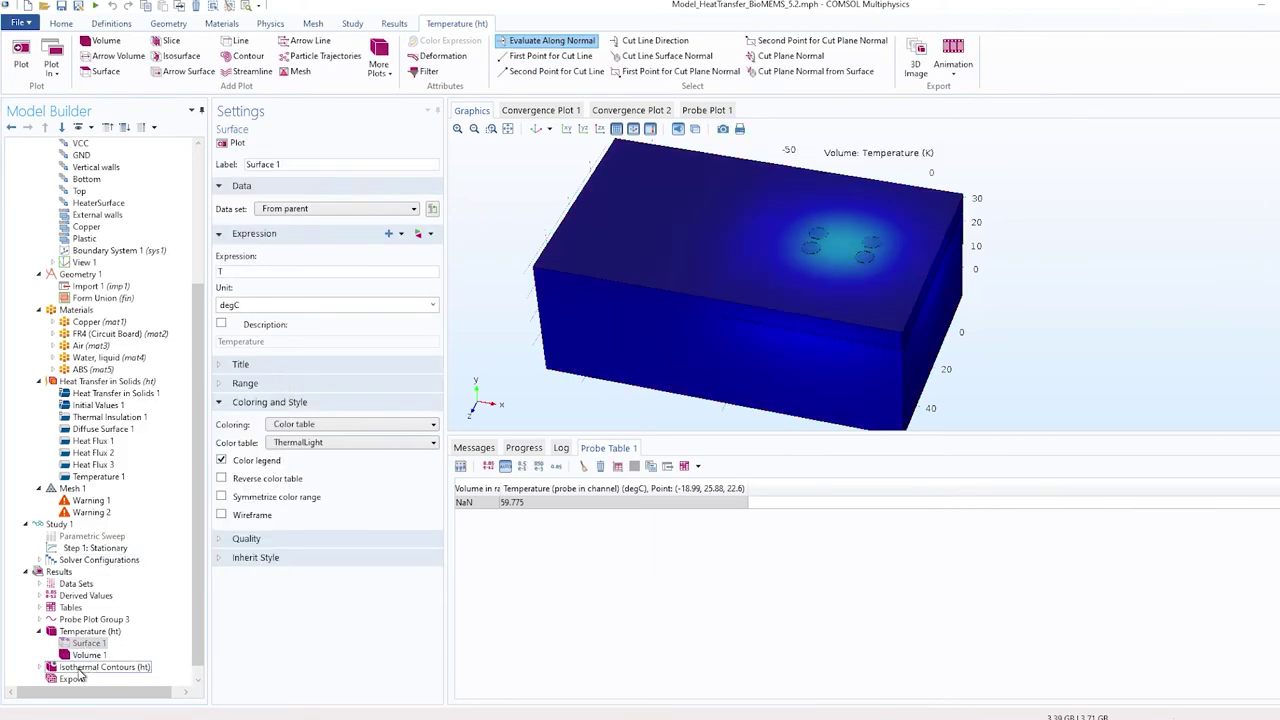
Replot and evaluate a point on the top face, reading 297.51.
click(695, 129)
click(675, 185)
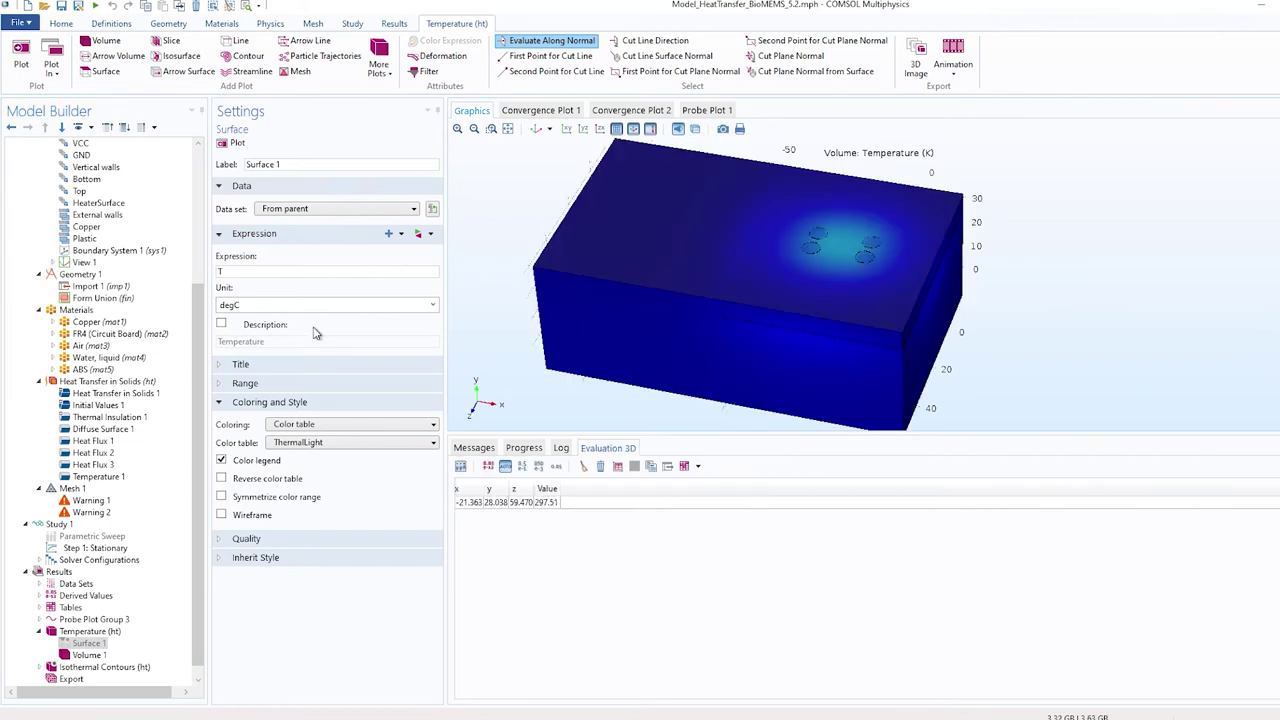
scroll(131, 500, down, 1)
scroll(131, 495, up, 5)
scroll(131, 485, down, 5)
scroll(131, 472, up, 5)
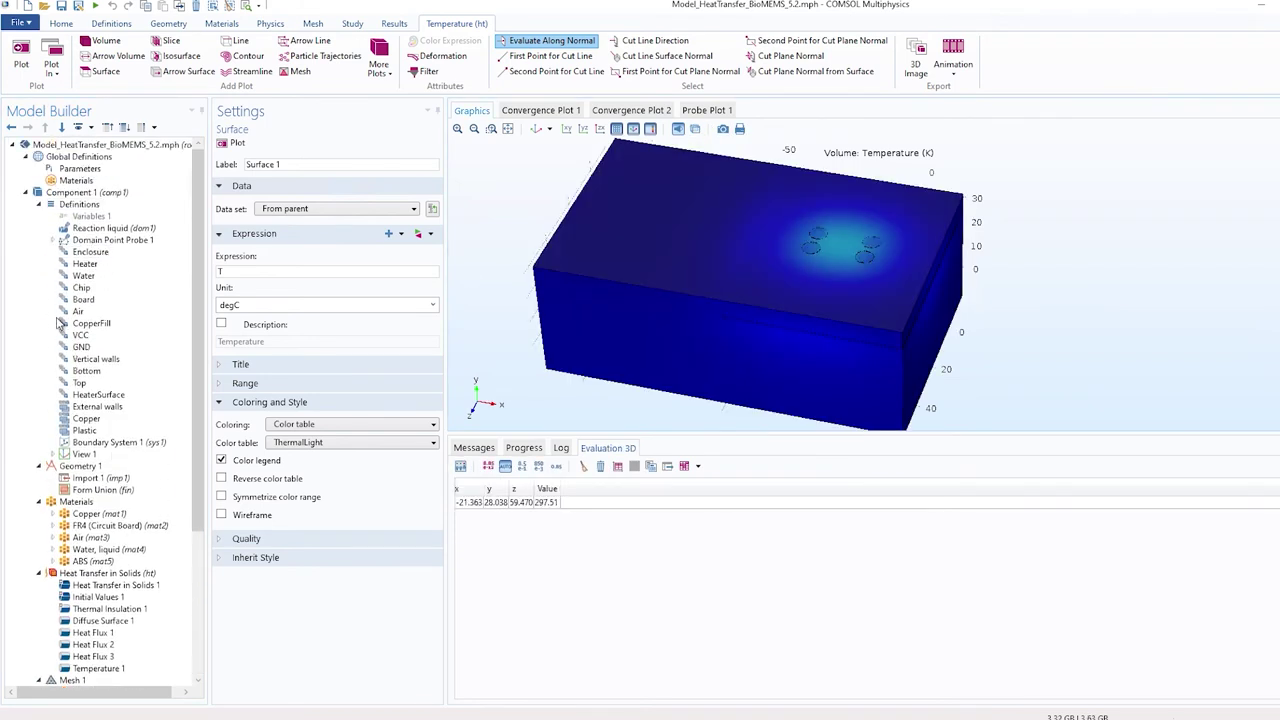
click(52, 454)
Add Hide Geometry Objects to View 1 at Domain level and hide the outer domain.
right_click(72, 455)
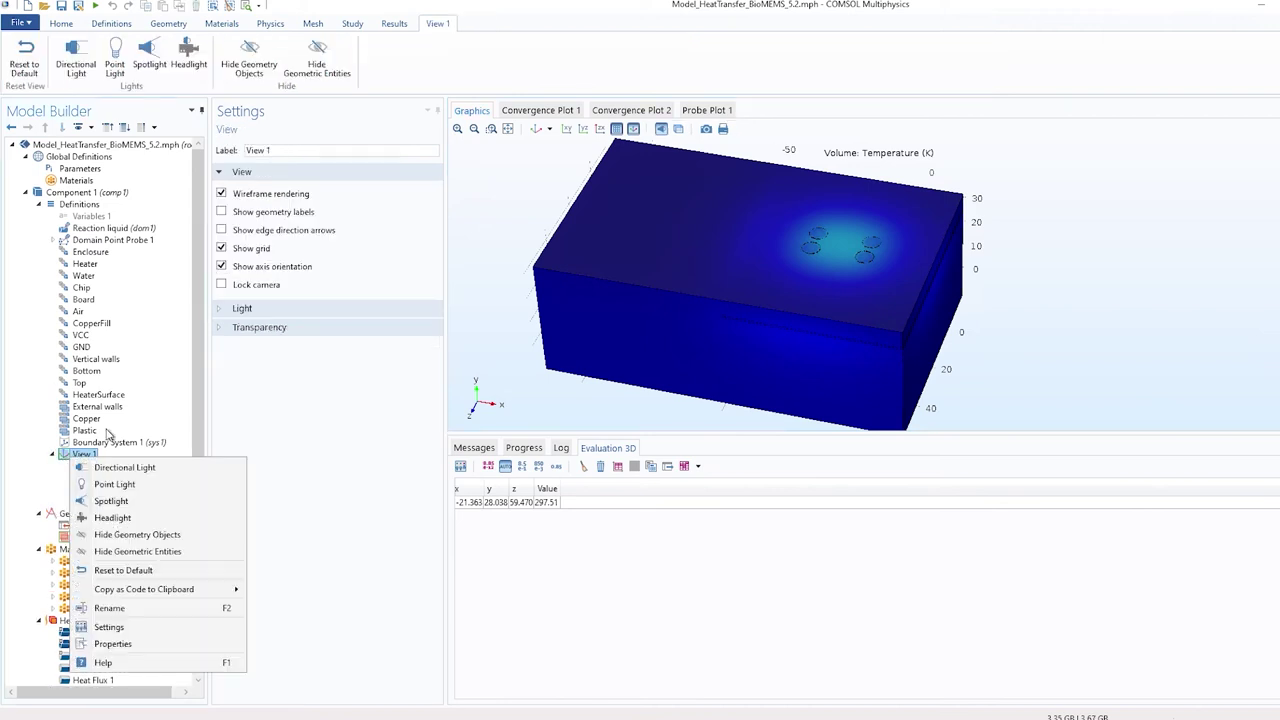
click(122, 537)
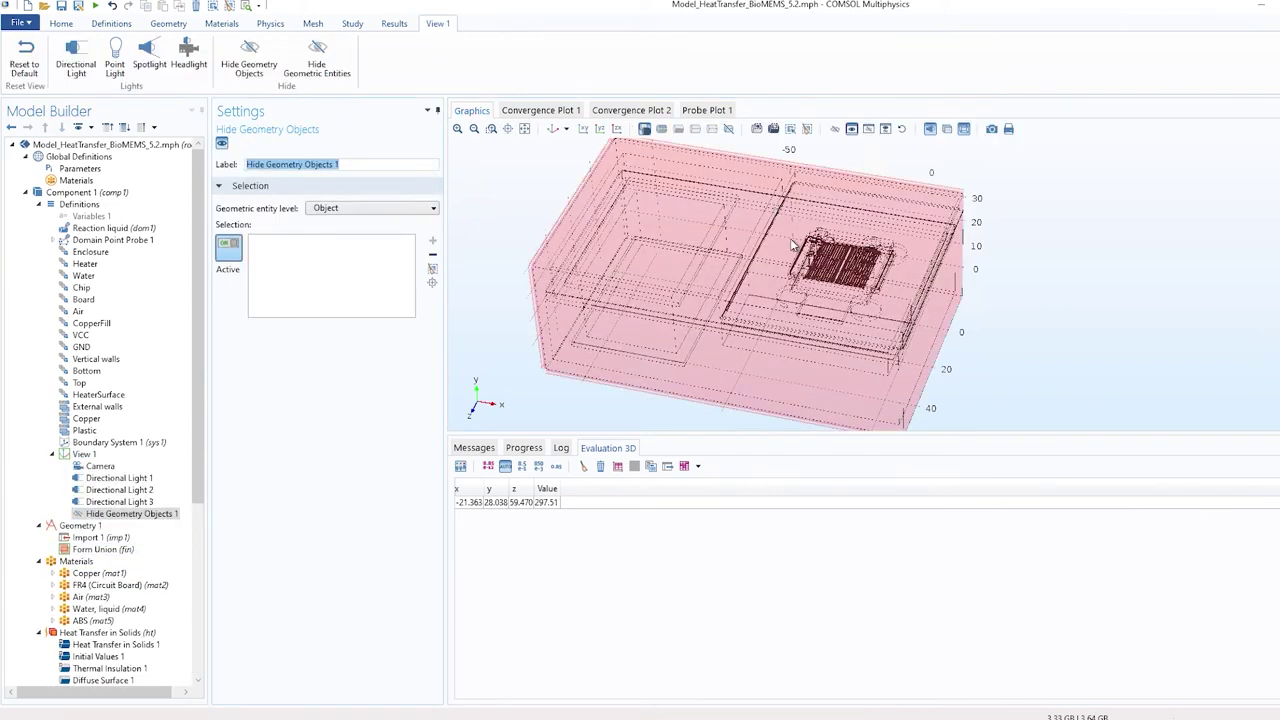
click(360, 208)
click(404, 233)
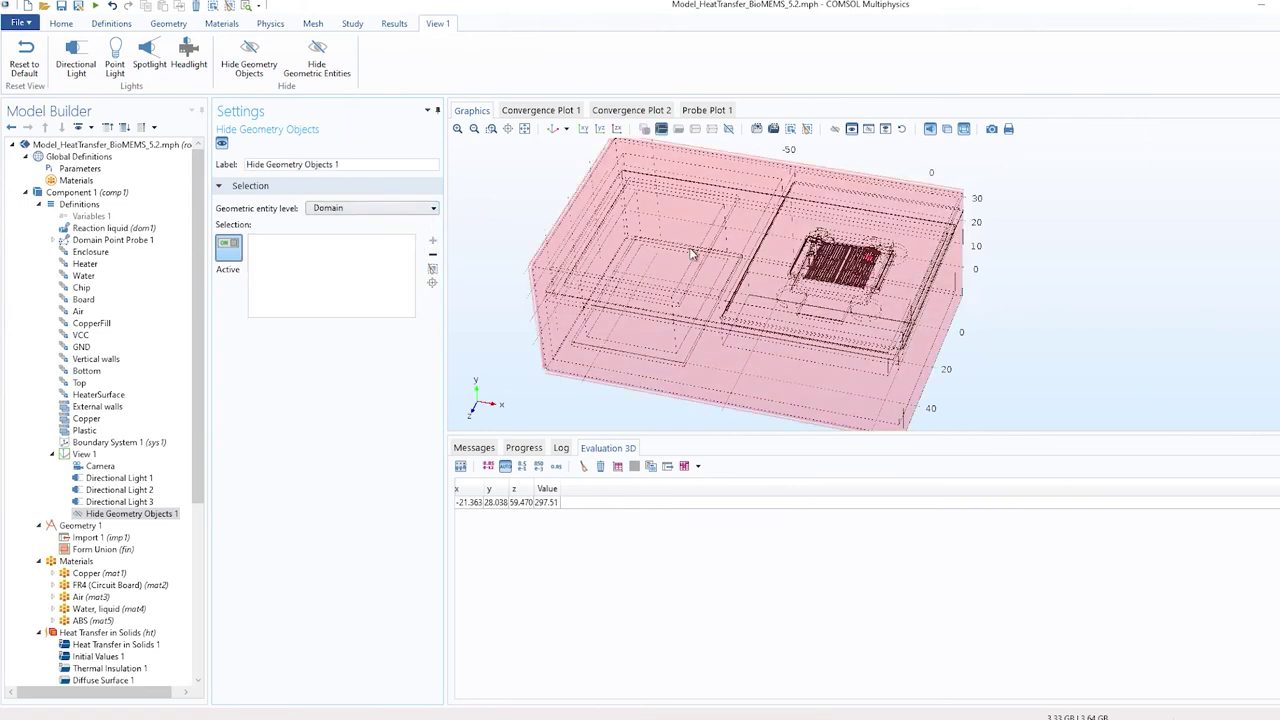
click(655, 155)
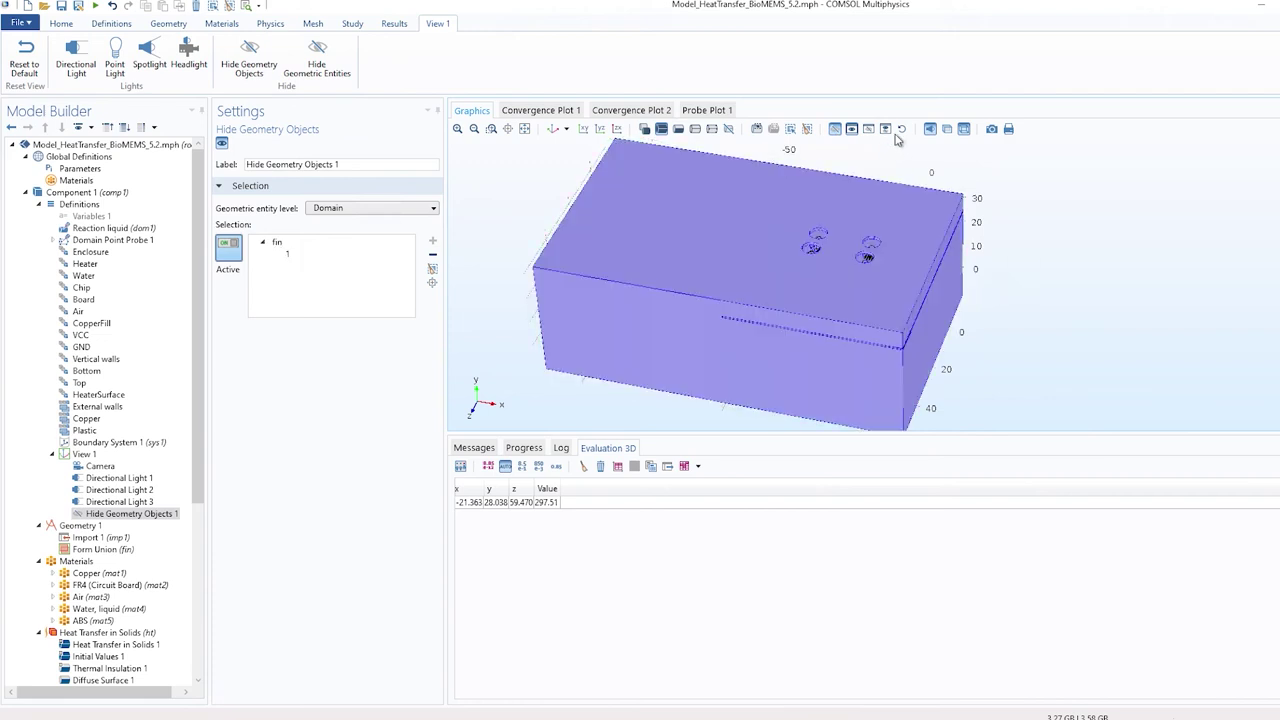
click(835, 129)
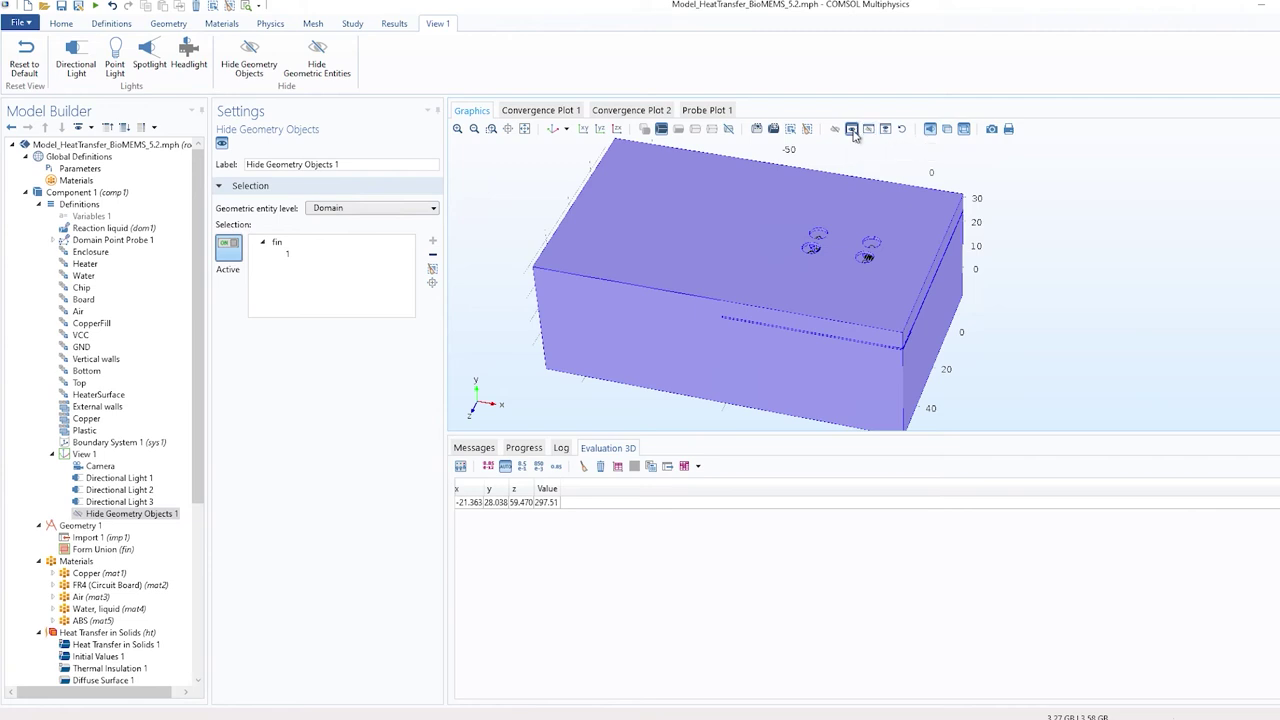
click(851, 129)
click(222, 144)
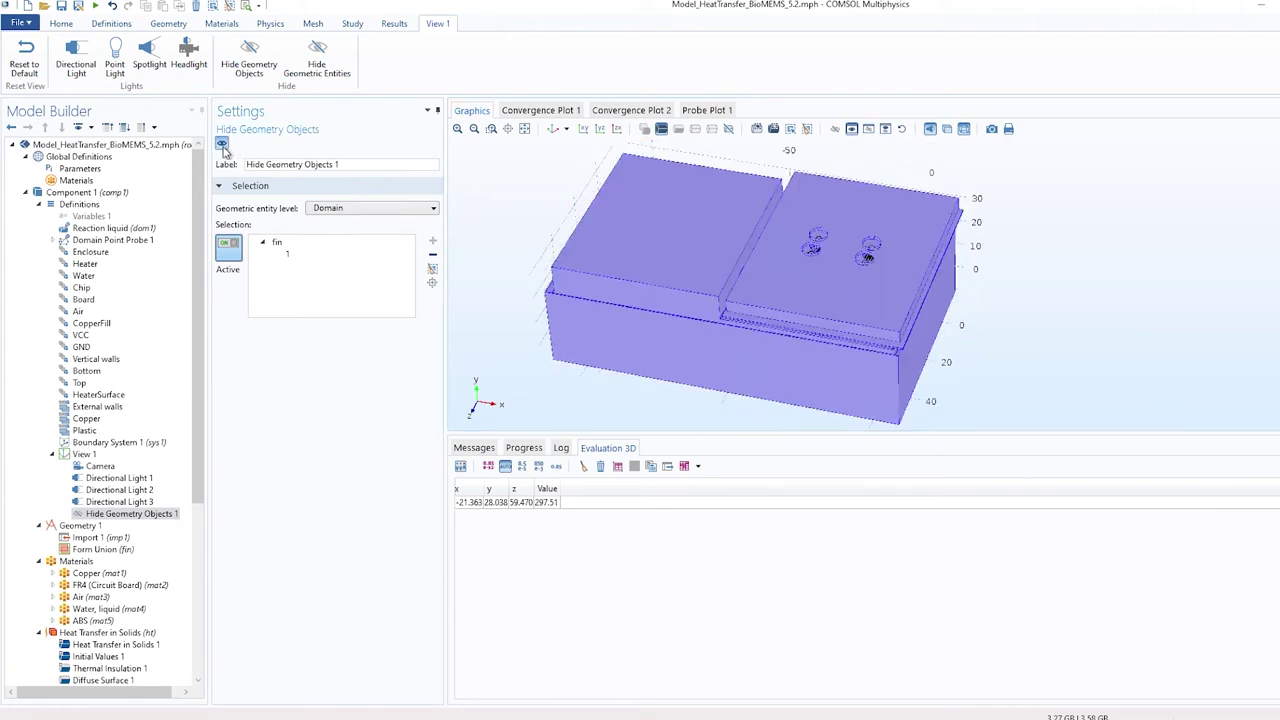
Add three more domains to the hide list so domains 1–4 are hidden.
click(835, 129)
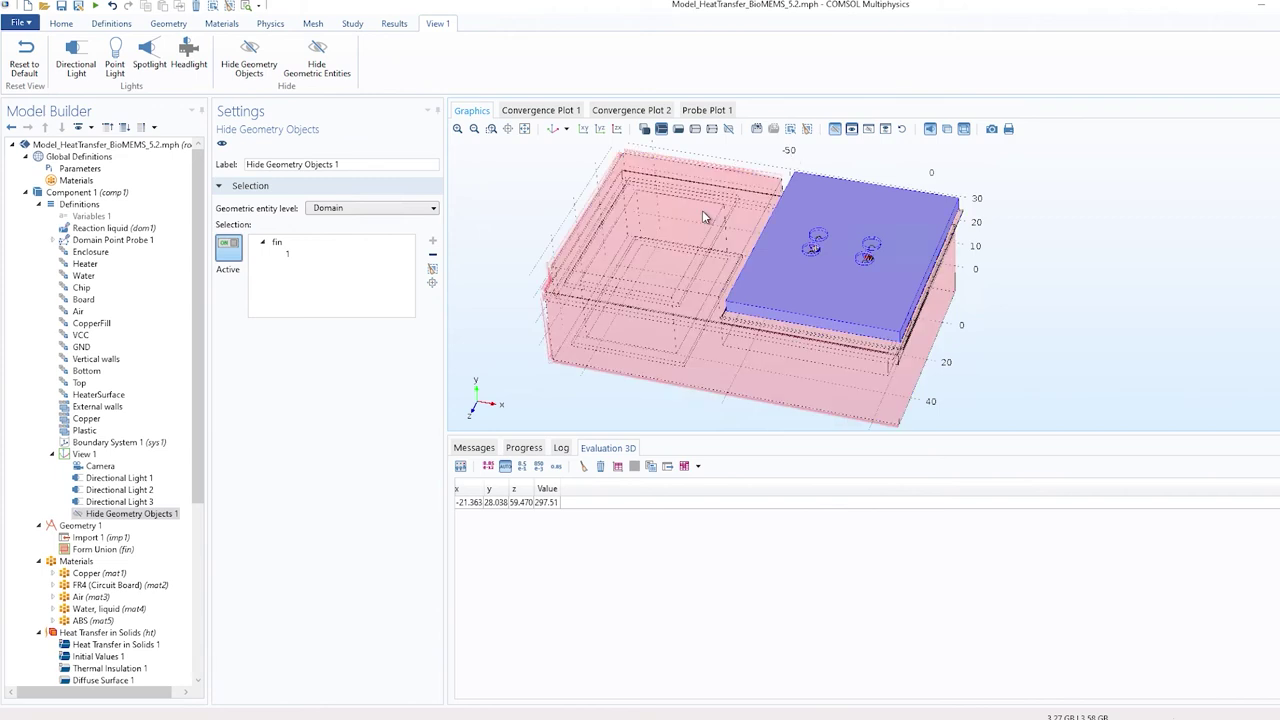
click(702, 210)
click(700, 246)
click(757, 262)
drag(684, 324, 680, 297)
scroll(147, 470, down, 5)
scroll(147, 467, down, 3)
click(88, 643)
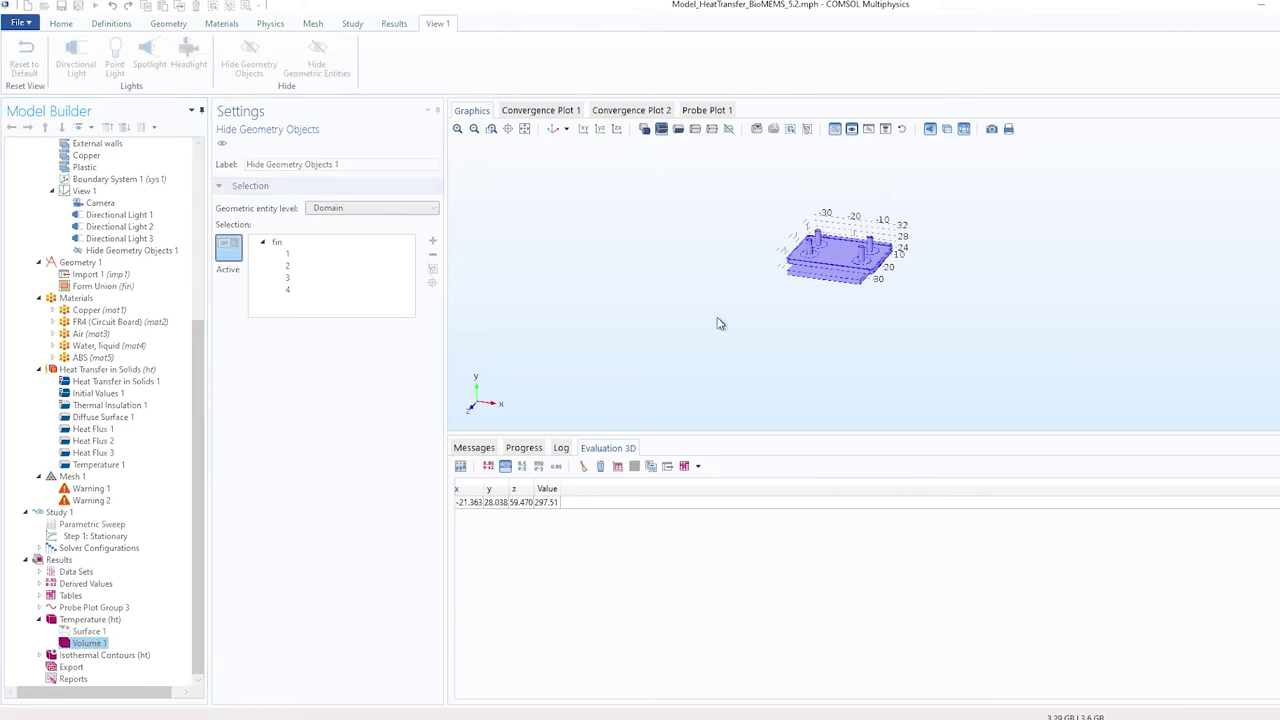
Try the ThermalLight, Rainbow and Spectrum color tables on the Volume 1 temperature plot.
scroll(845, 197, up, 6)
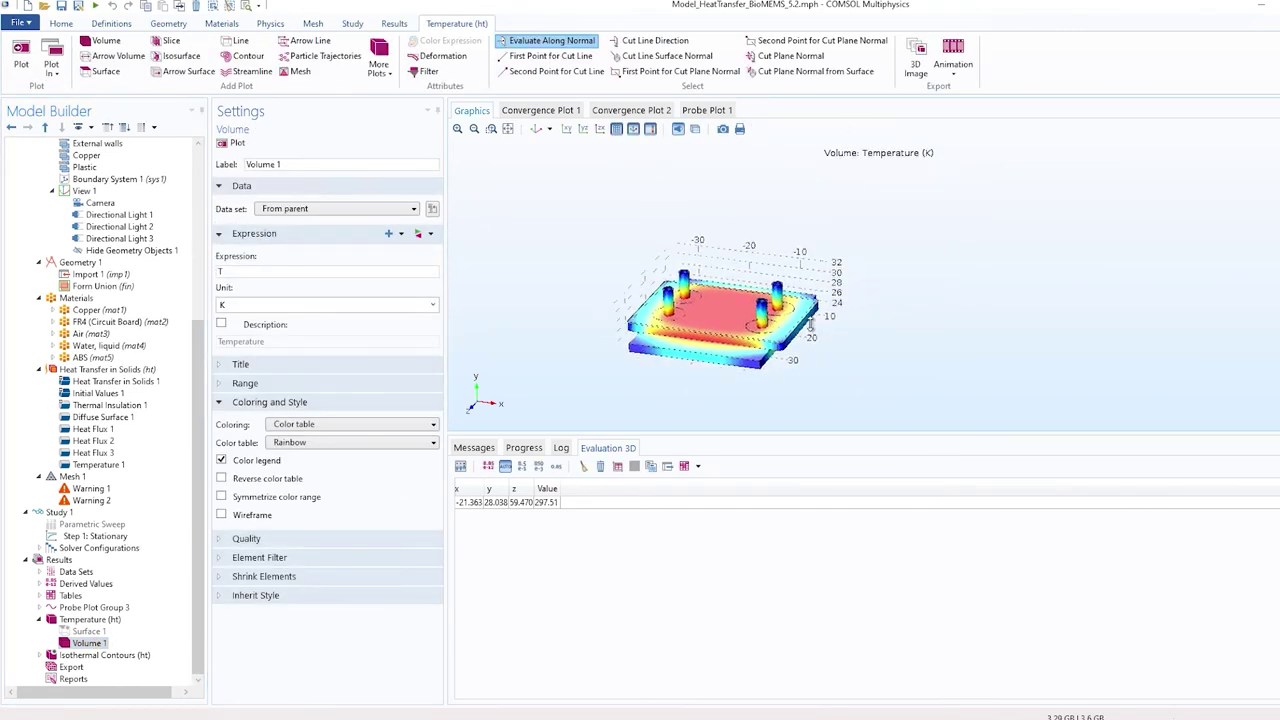
scroll(1126, 298, down, 4)
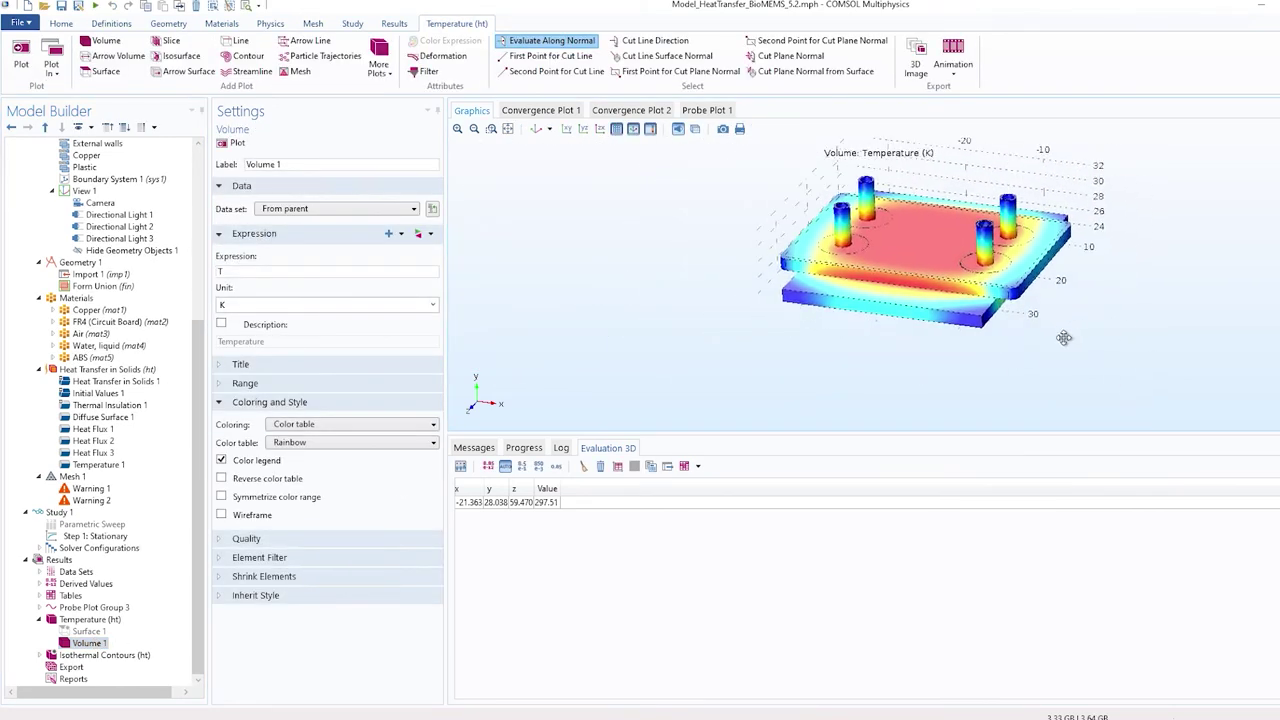
click(296, 446)
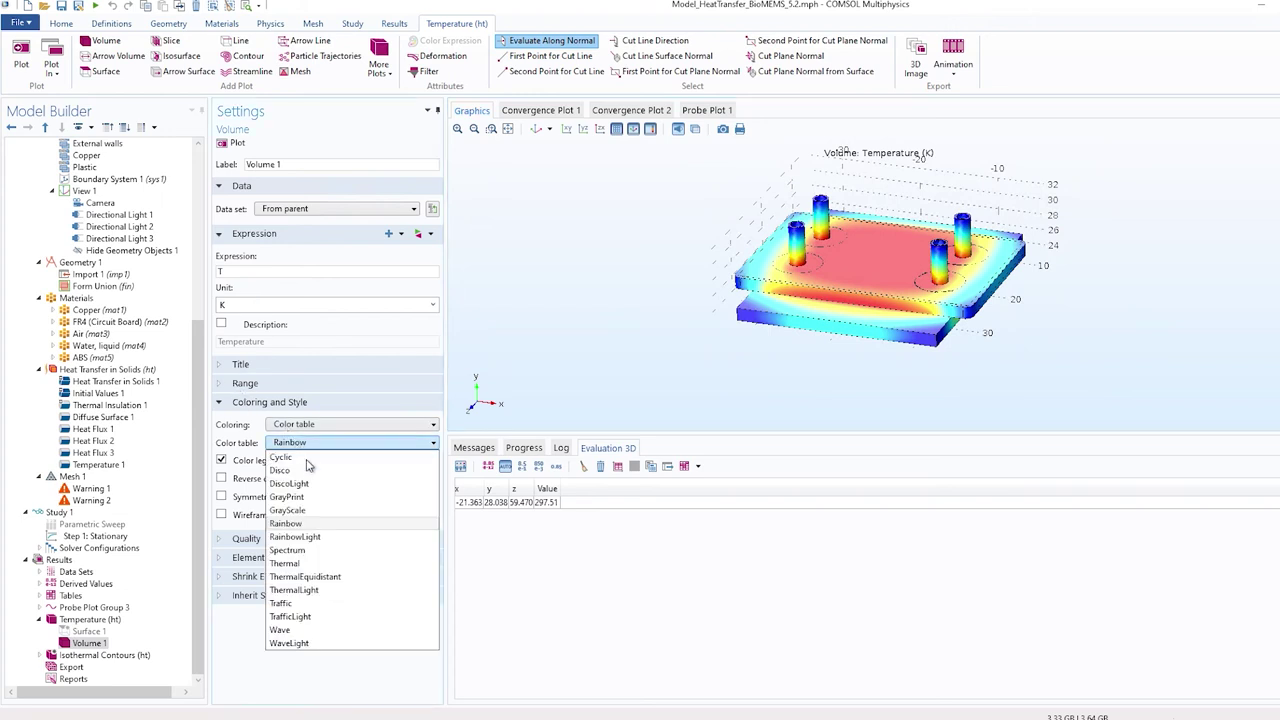
click(312, 589)
click(344, 443)
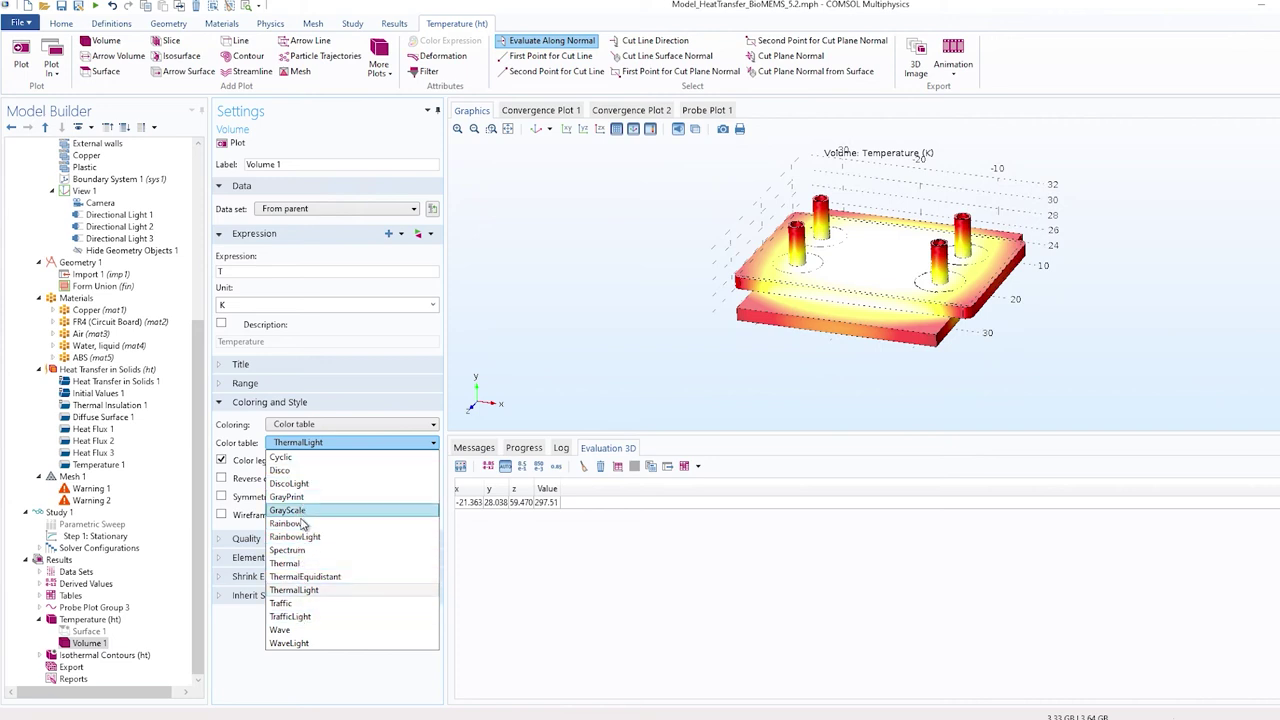
click(304, 523)
click(324, 443)
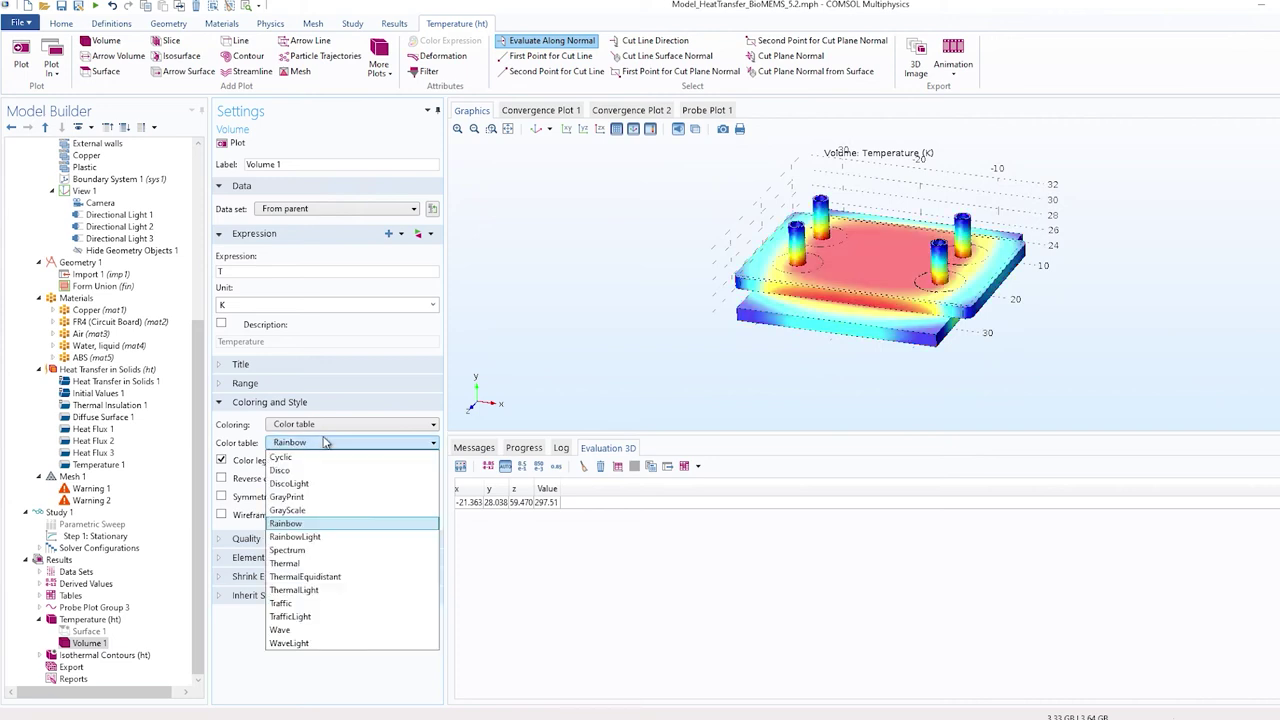
click(306, 549)
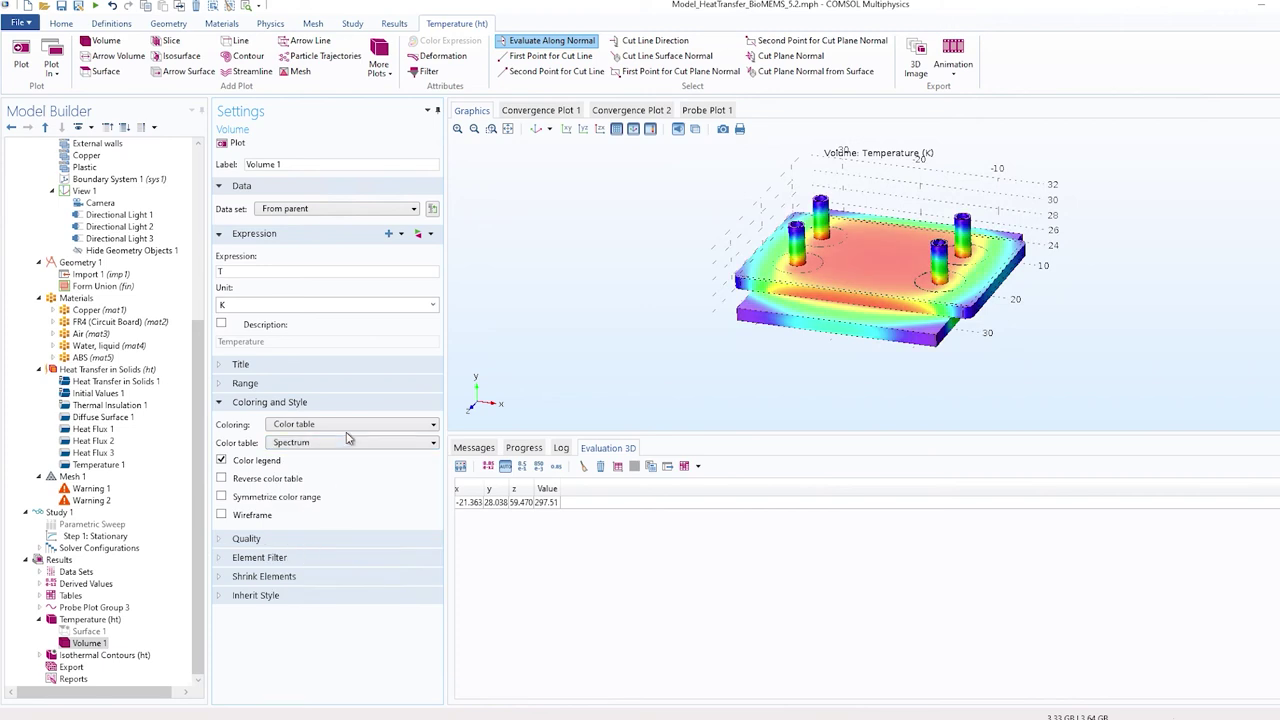
Apply the Thermal color table to Volume 1 and rotate the view to inspect the board.
click(340, 443)
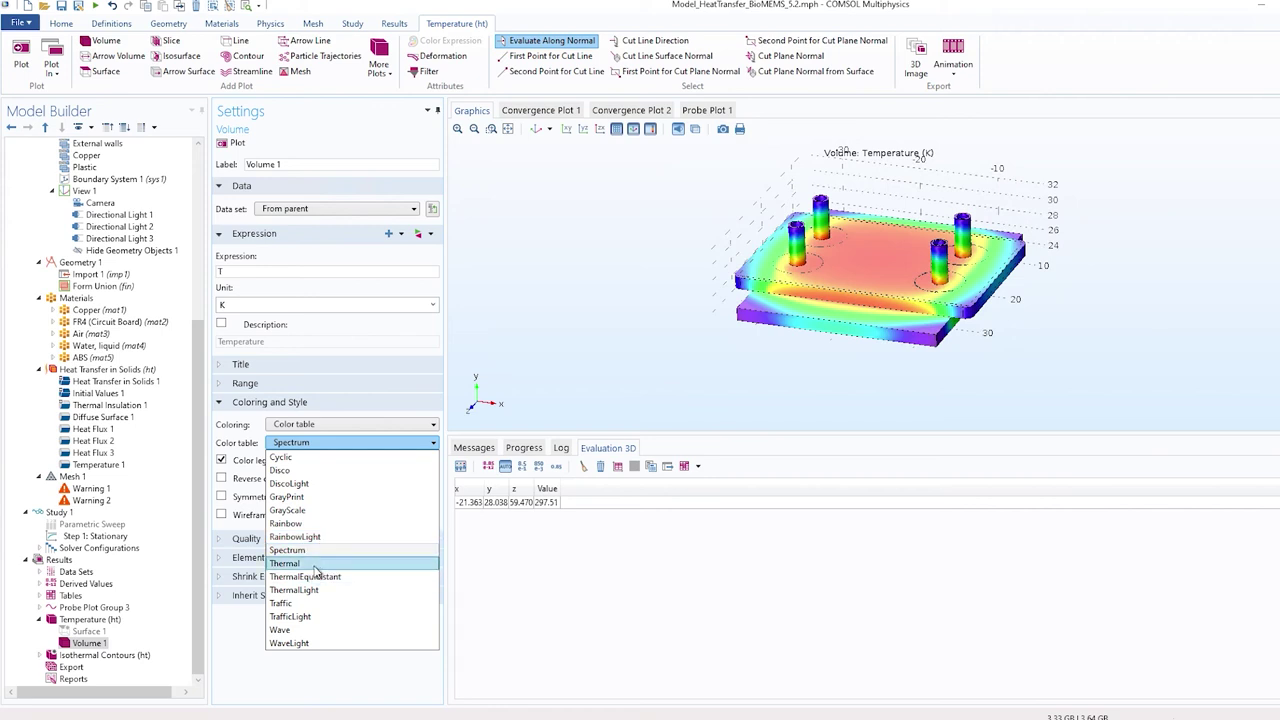
click(314, 564)
drag(702, 250, 604, 242)
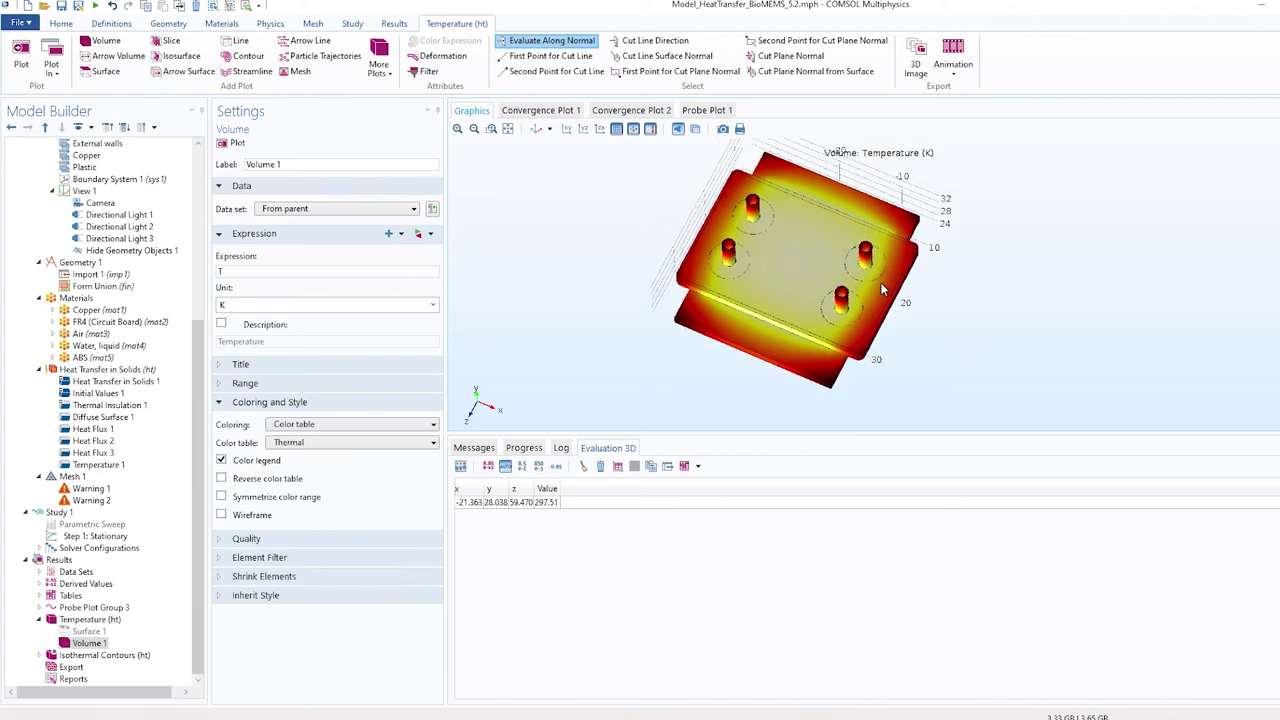
drag(759, 338, 790, 300)
scroll(92, 512, up, 7)
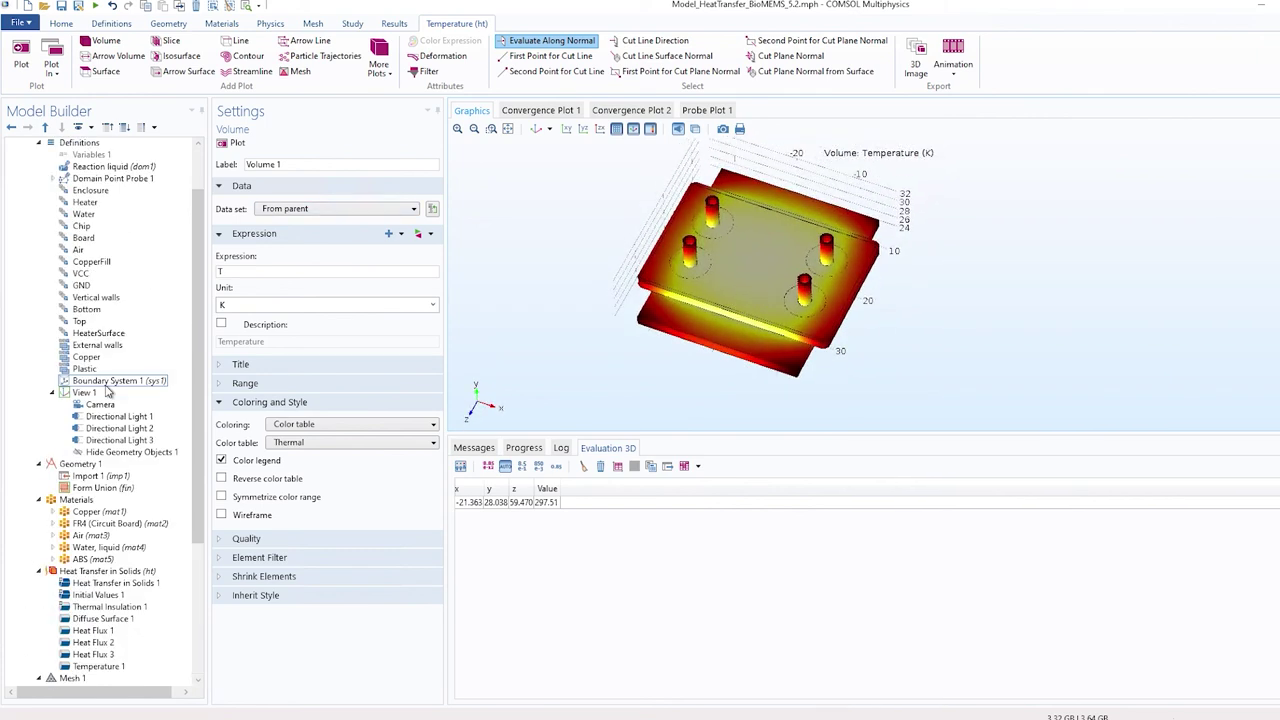
Add domains 5 and 6 to Hide Geometry Objects 1, leaving only the chip visible in Volume 1.
click(92, 512)
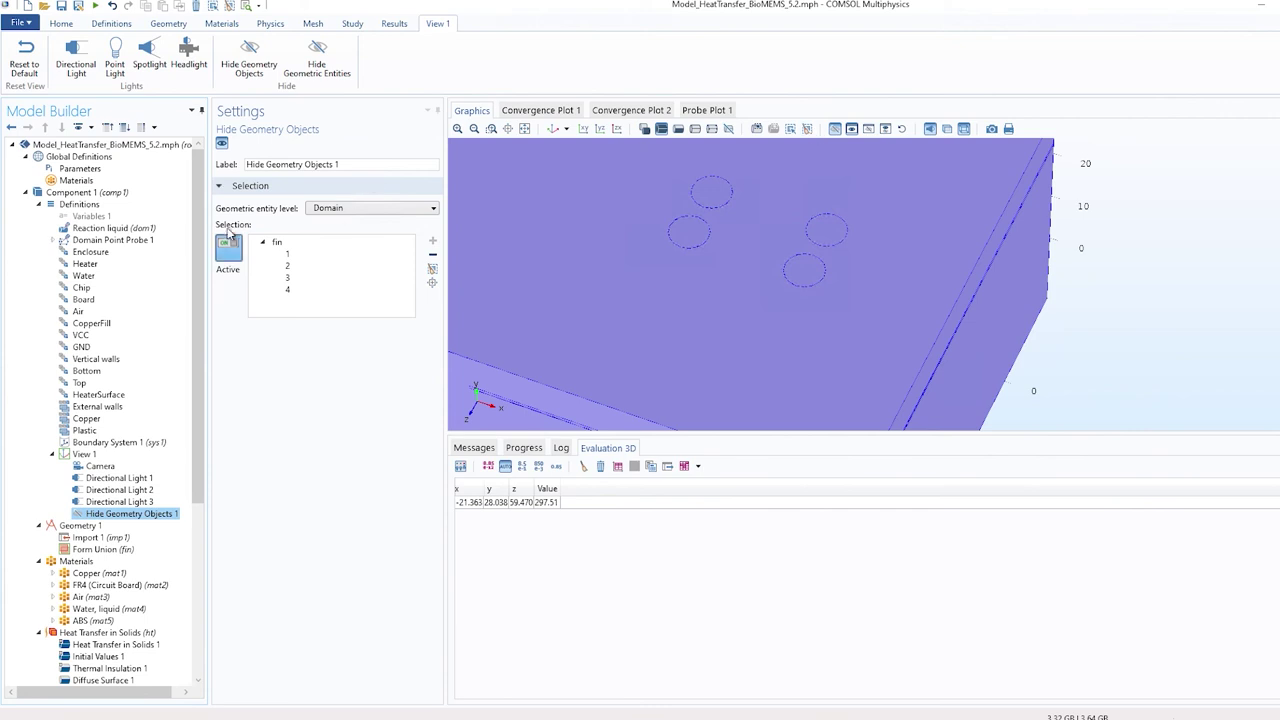
click(222, 143)
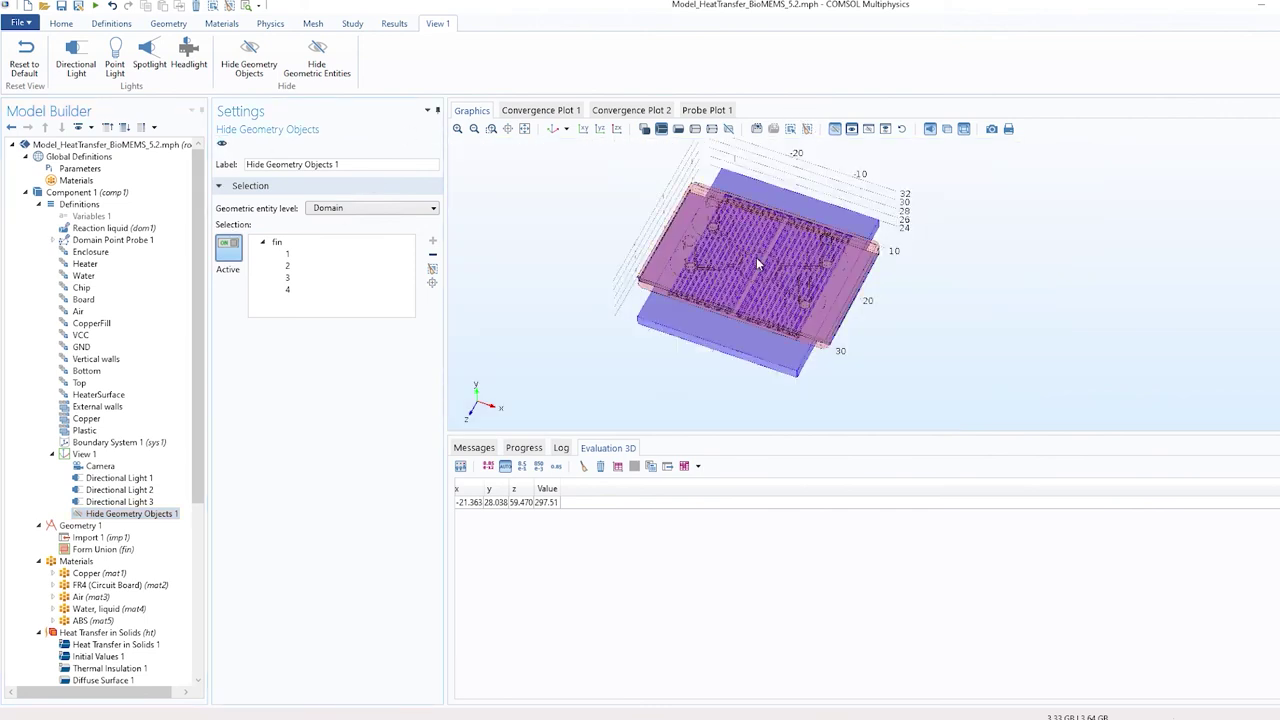
click(756, 257)
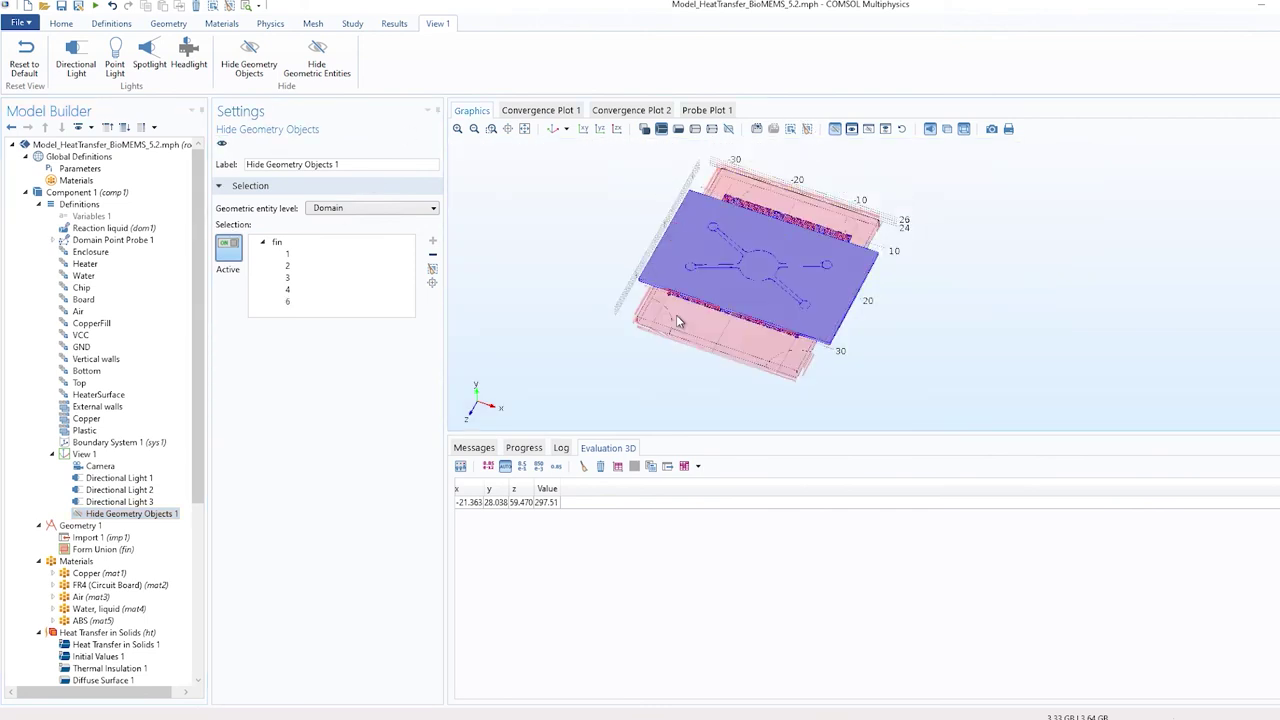
click(886, 220)
scroll(120, 620, down, 5)
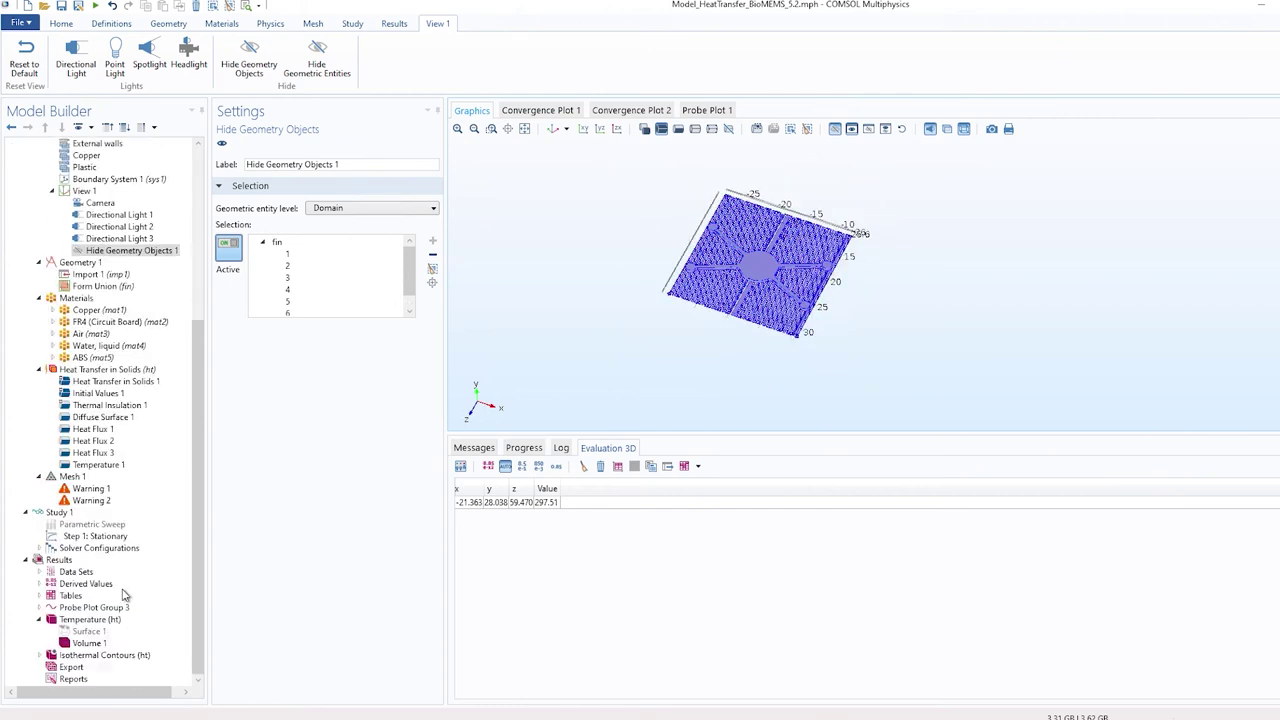
click(90, 643)
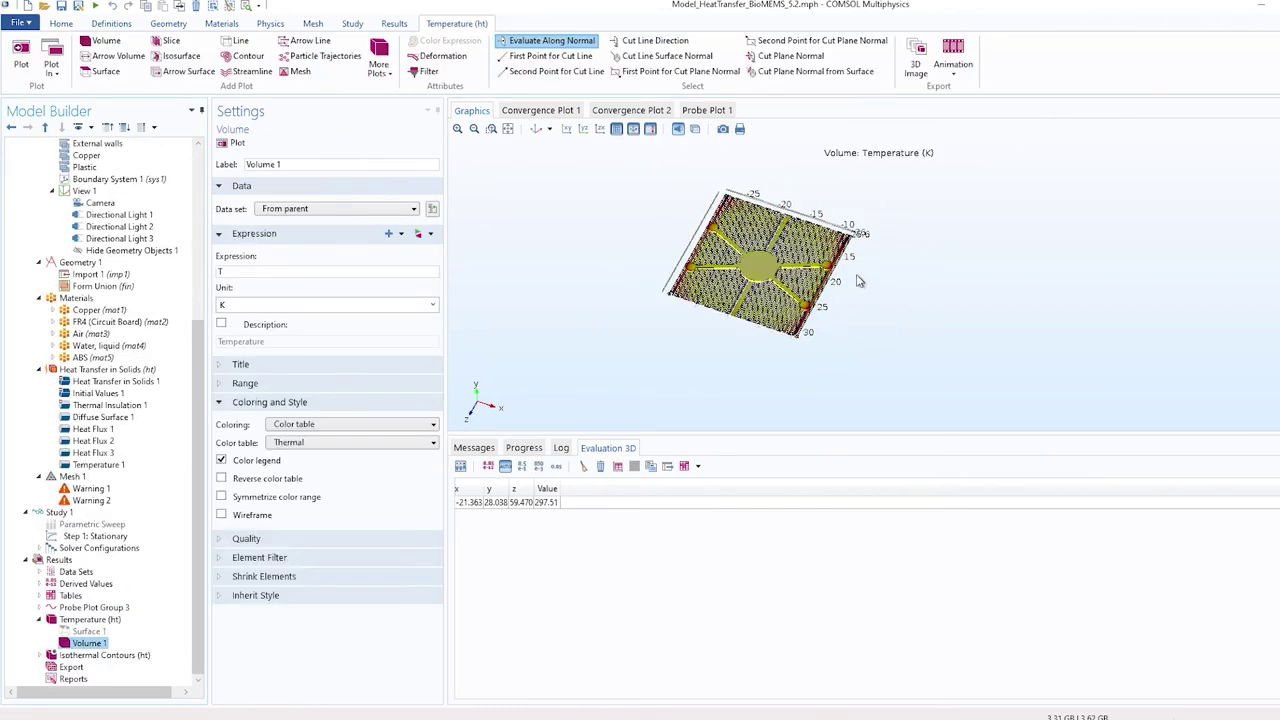
Probe a few chip points and switch the Volume 1 temperature unit to degC.
scroll(860, 244, up, 10)
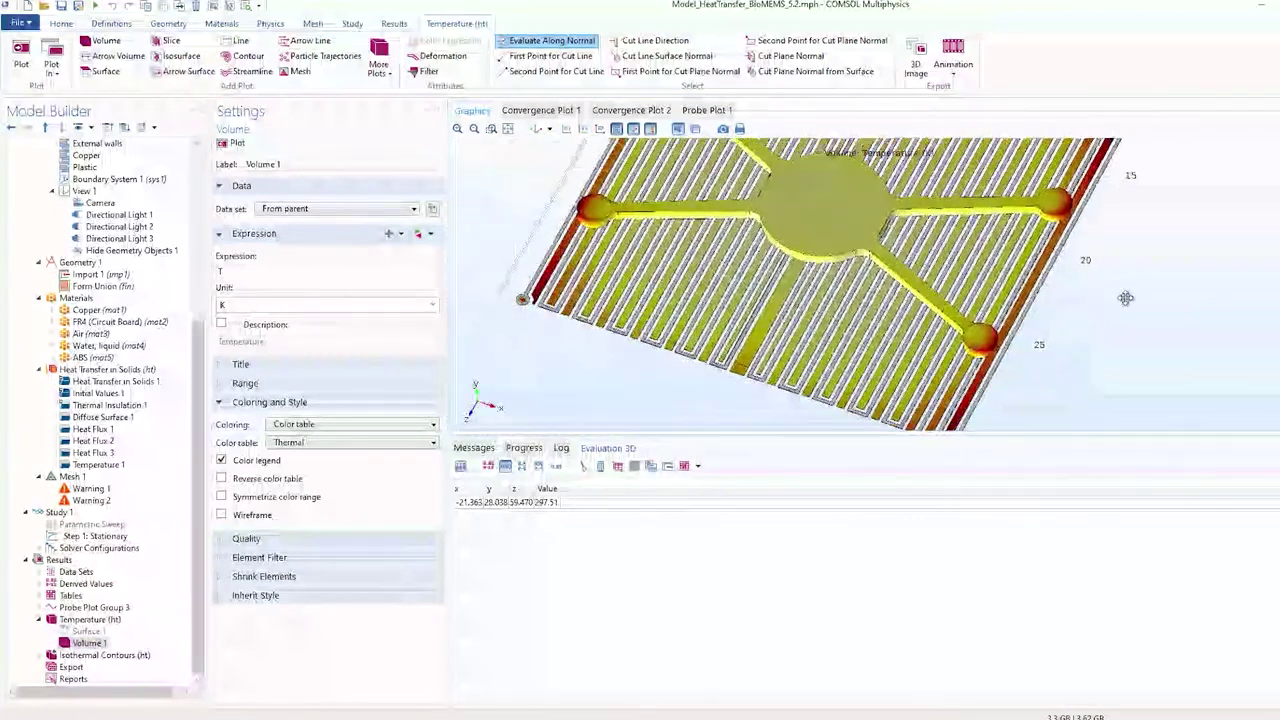
drag(1128, 304, 857, 290)
click(855, 284)
click(808, 266)
click(808, 270)
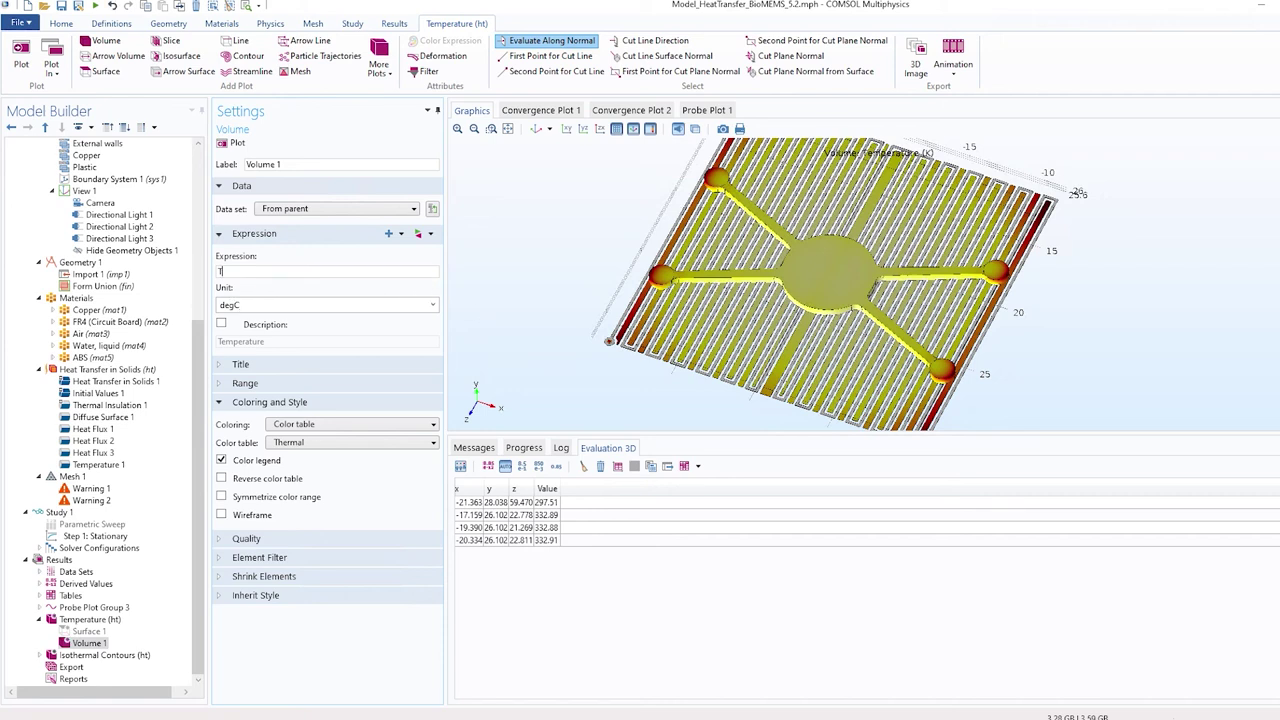
click(728, 258)
click(92, 607)
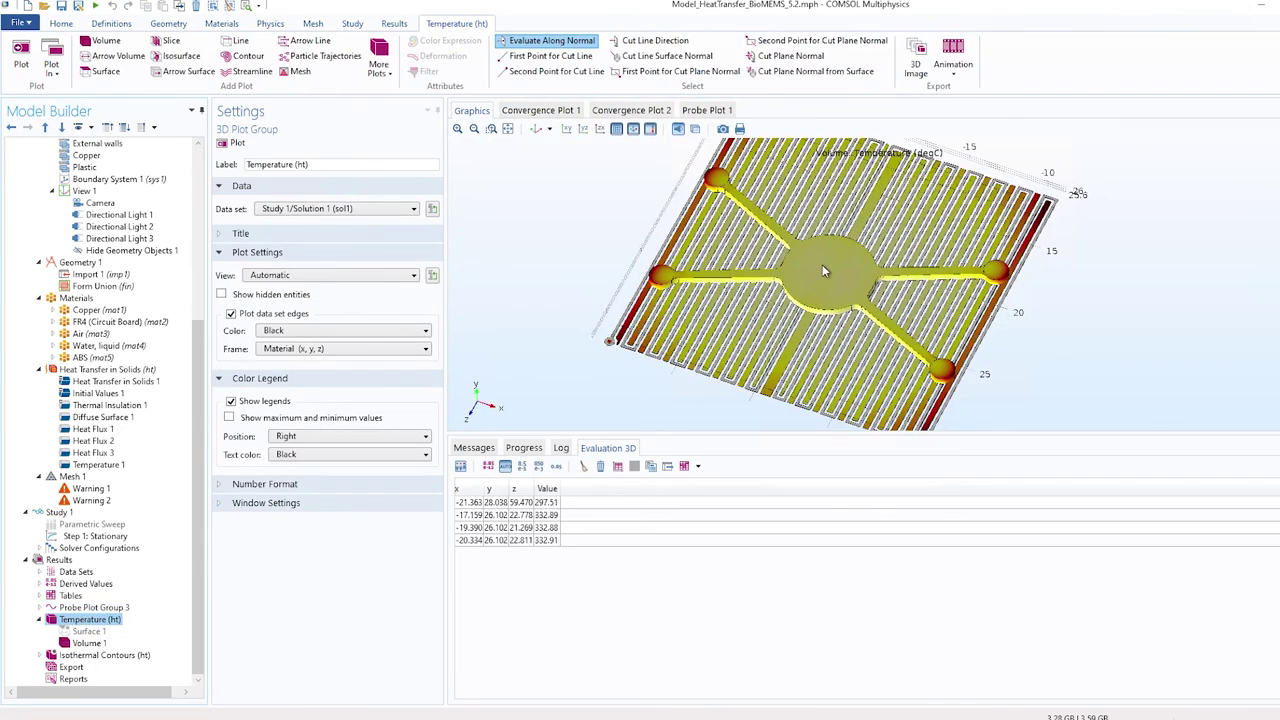
Probe six more chip points, including one near a heater pad, into Evaluation 3D (about 59.5–59.8).
click(822, 270)
click(853, 285)
click(898, 337)
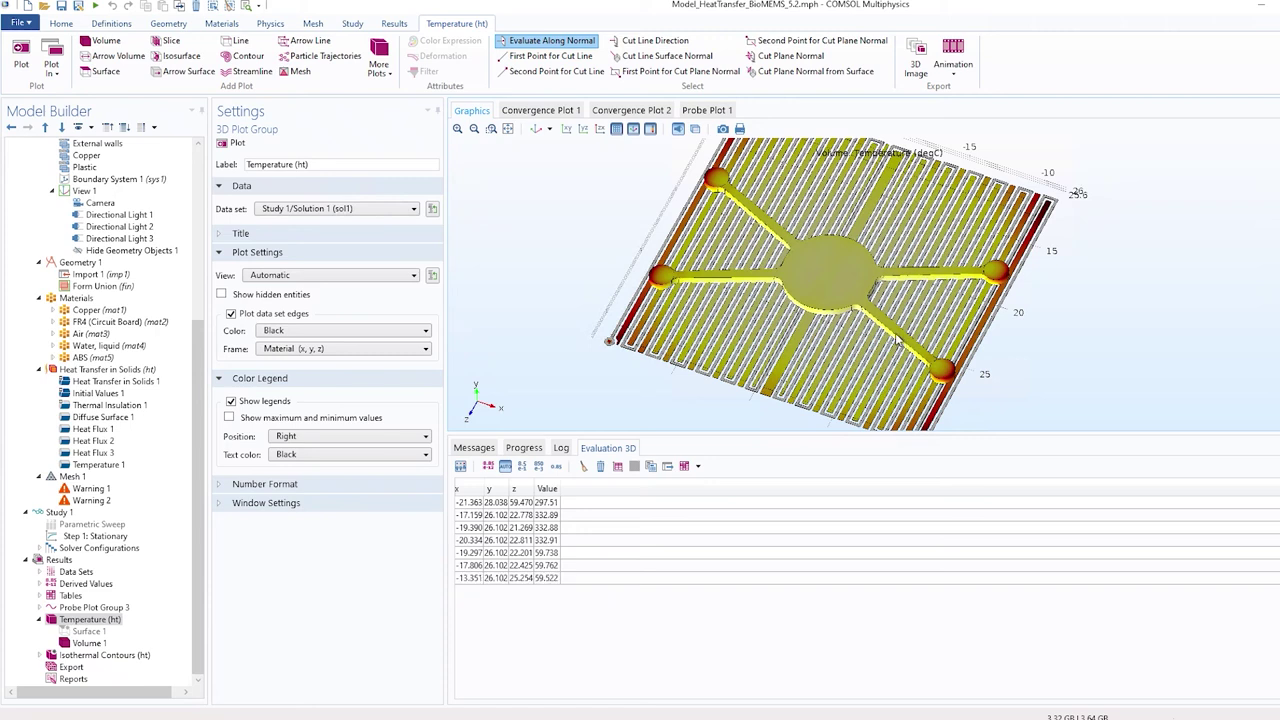
click(817, 263)
click(759, 214)
click(828, 275)
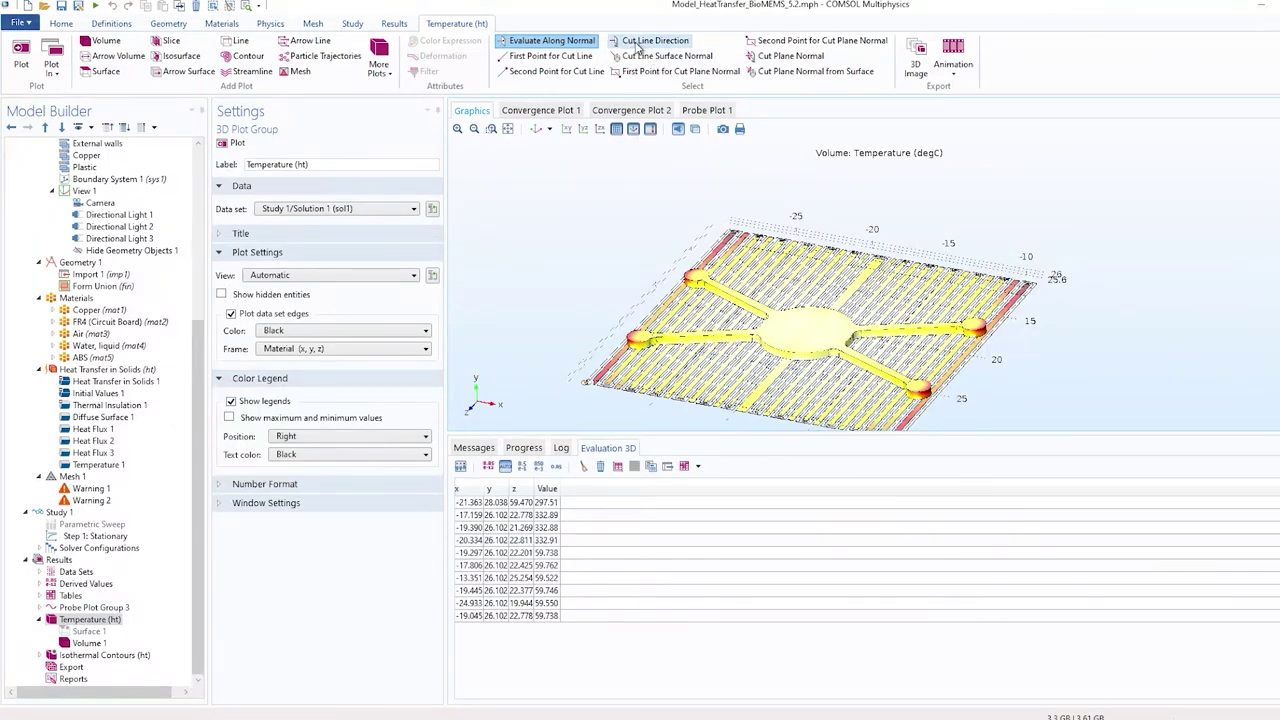
Start a temperature cut line using Cut Line Direction and pick its first point.
click(641, 42)
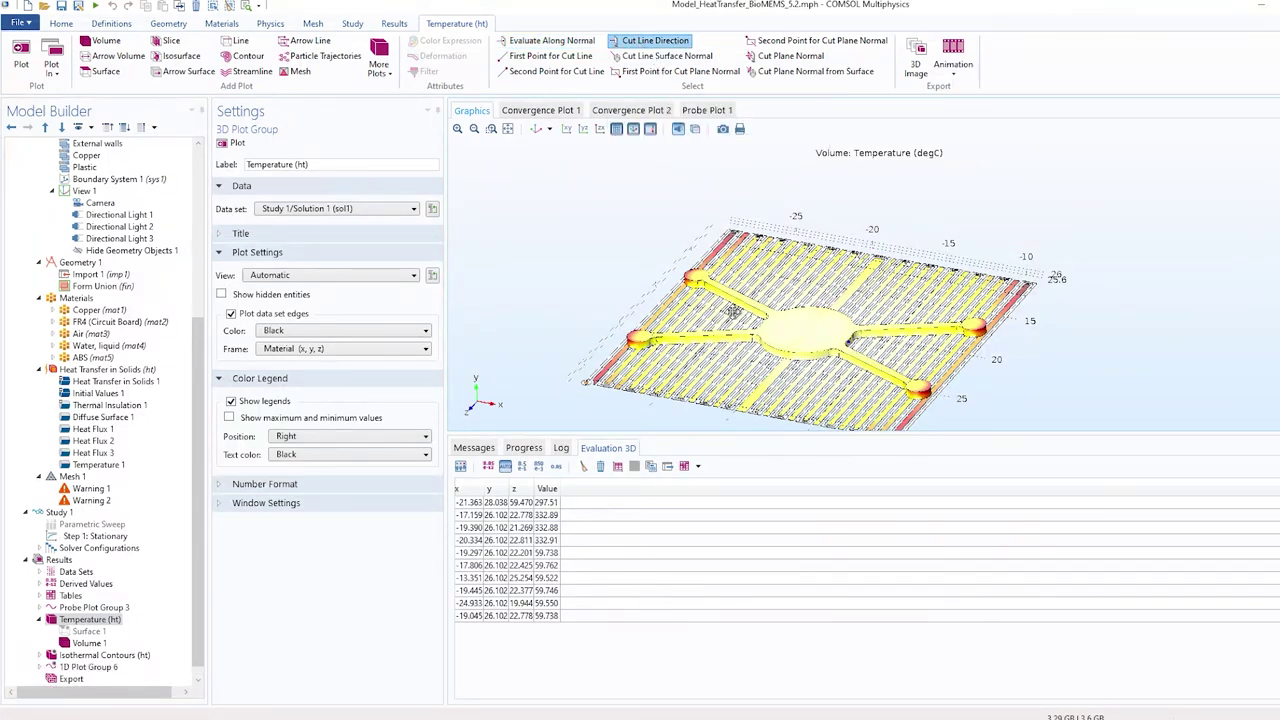
drag(740, 310, 822, 328)
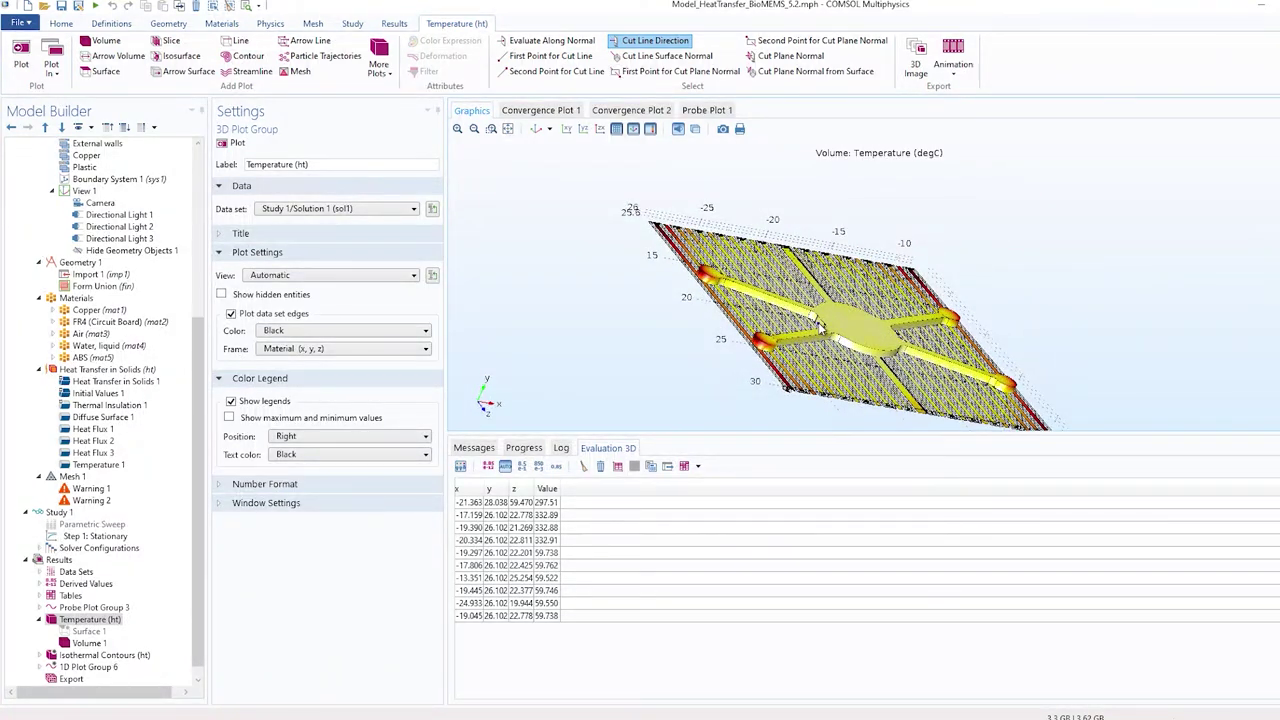
drag(925, 339, 860, 290)
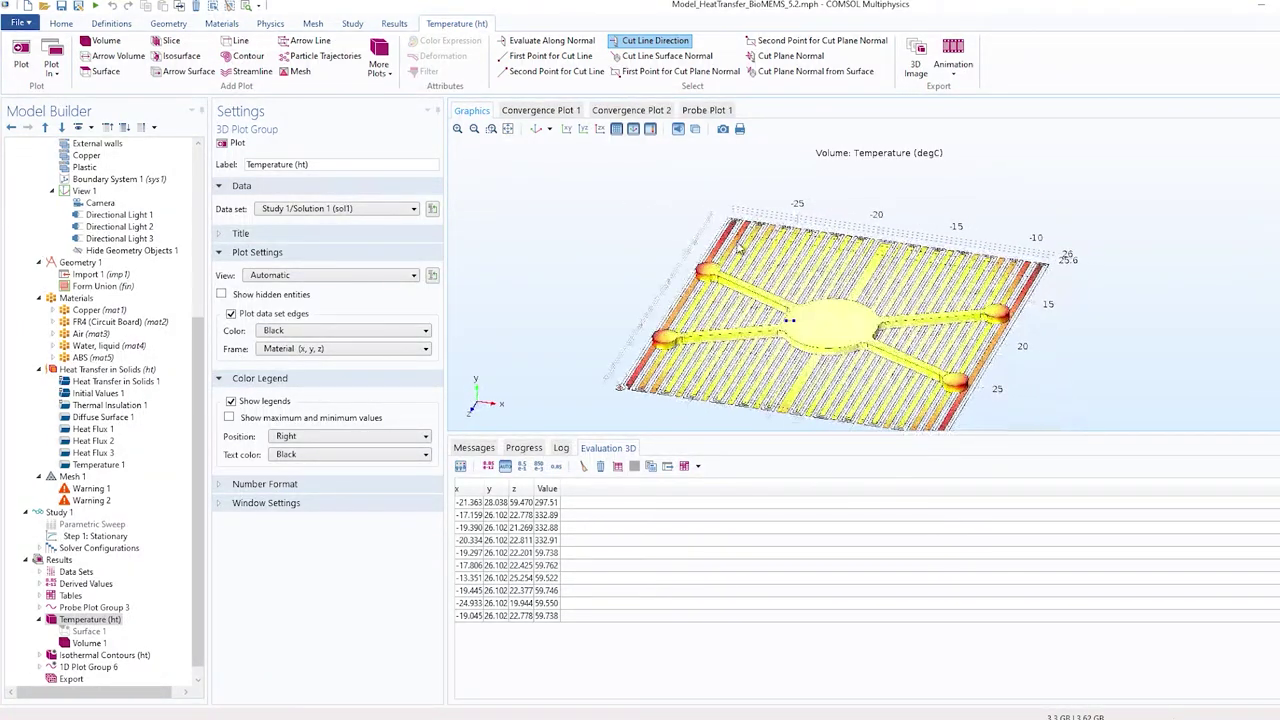
click(550, 57)
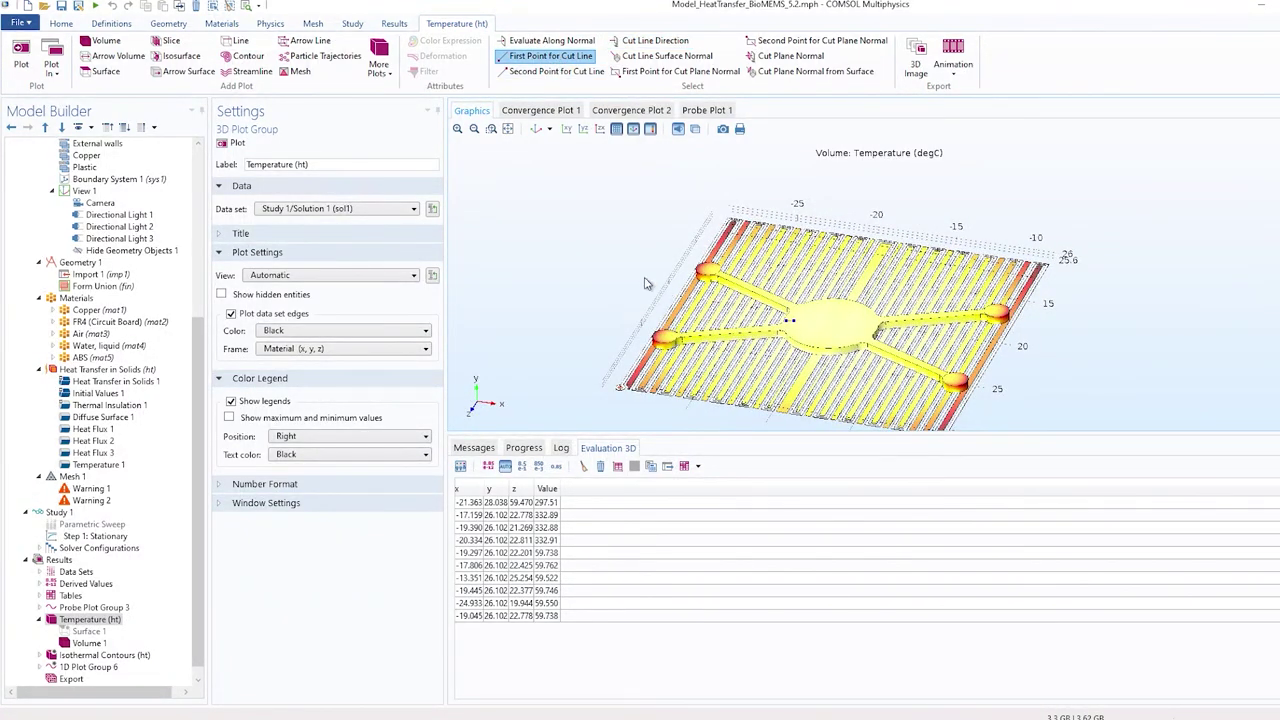
drag(563, 259, 852, 339)
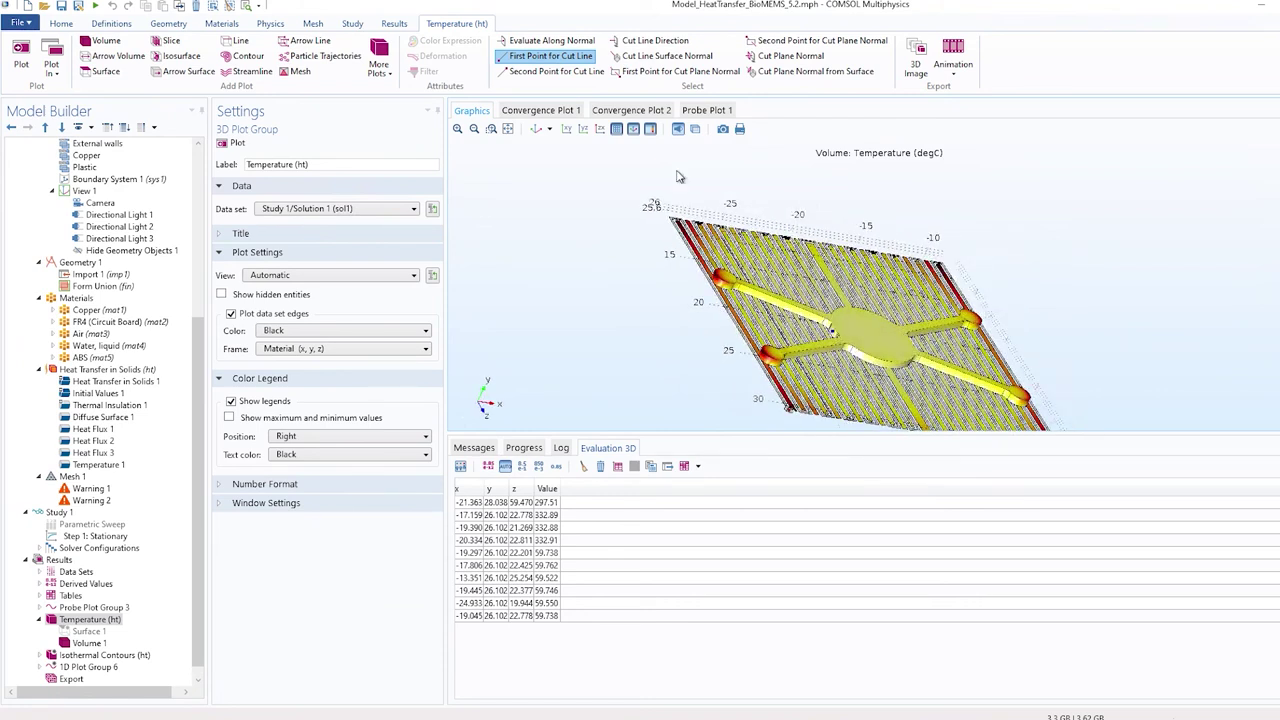
click(556, 72)
Set the cut line's second point on the chip and select the resulting 1D Plot Group 6.
drag(1080, 258, 745, 341)
click(708, 340)
drag(930, 225, 992, 218)
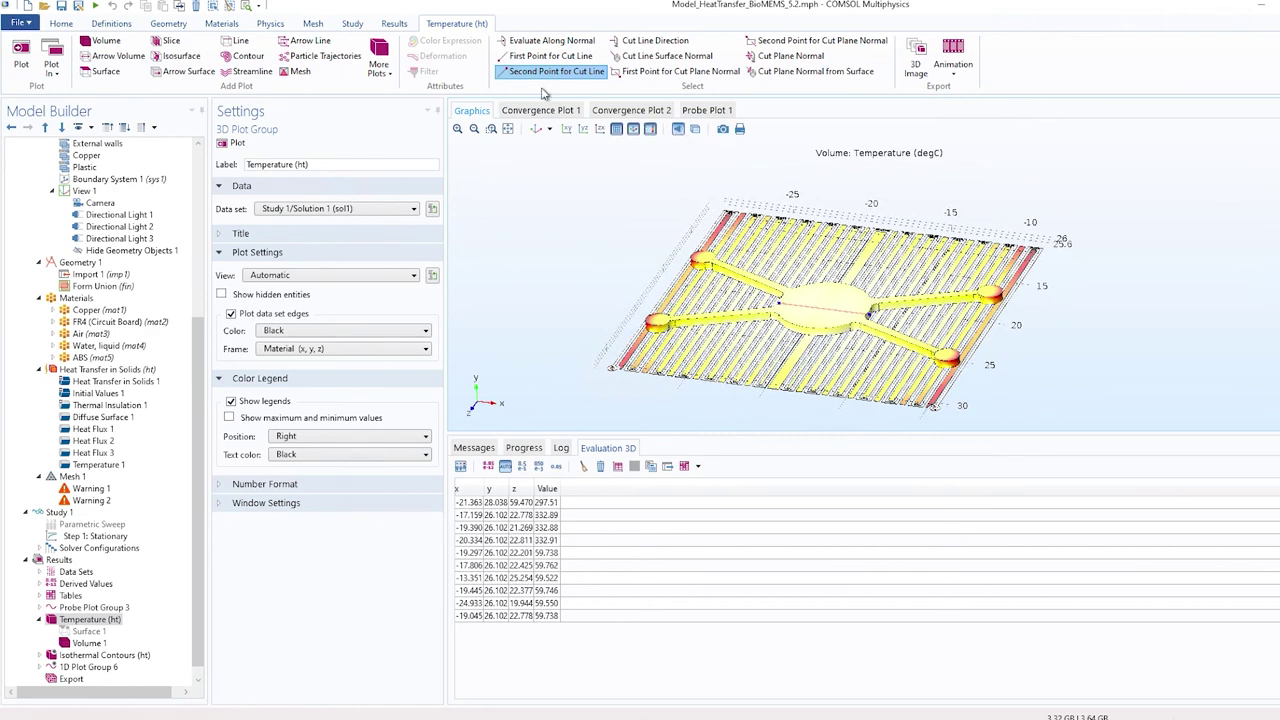
scroll(110, 614, down, 1)
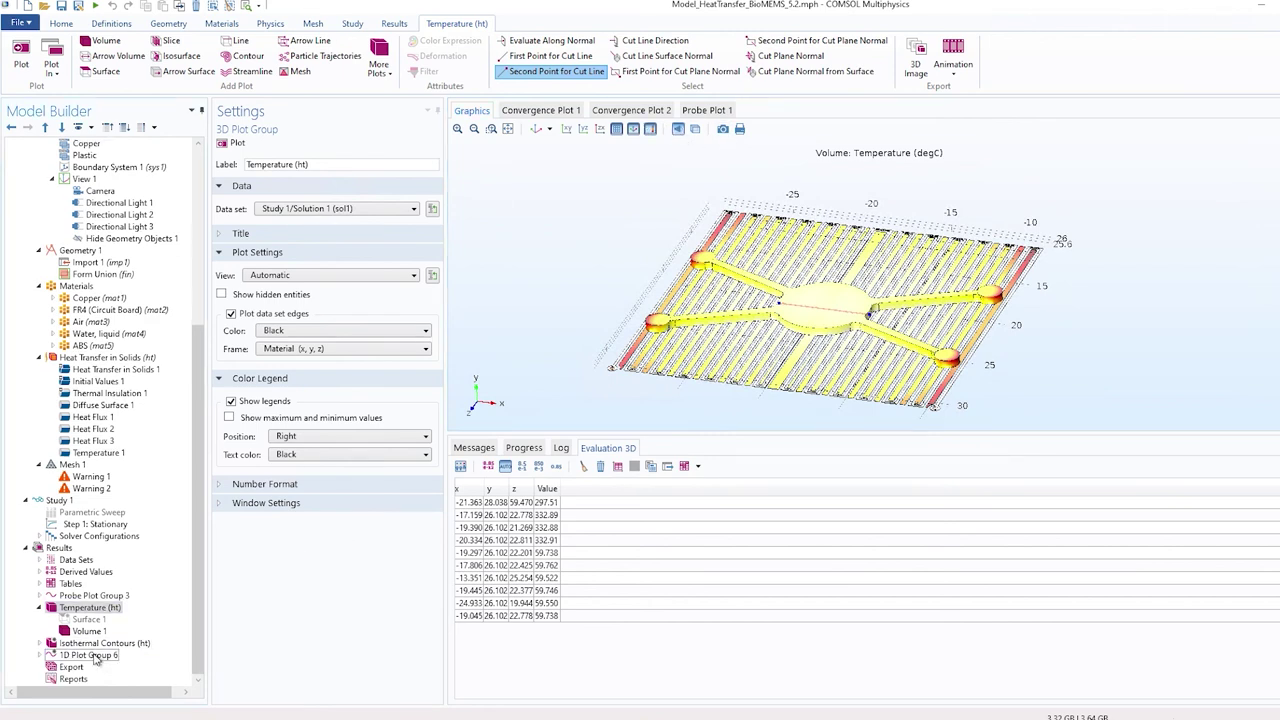
click(95, 656)
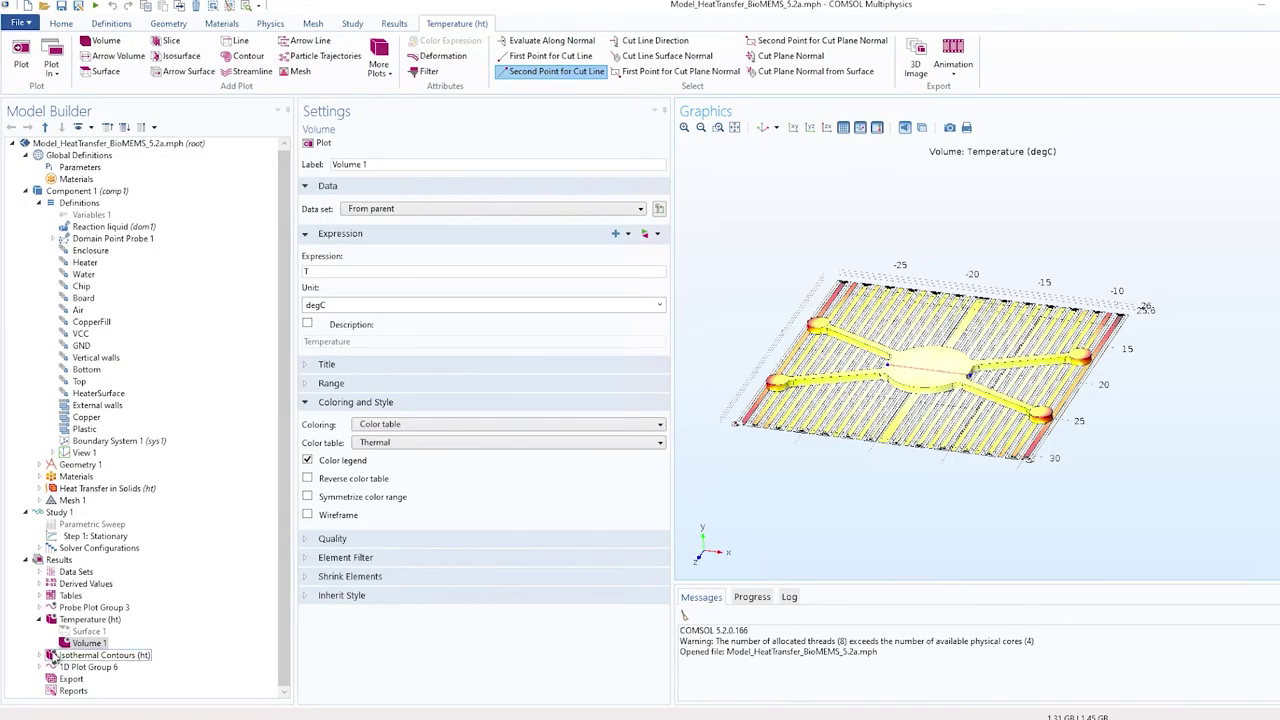
Disable the Volume 1 plot and enable Surface 1 under Temperature (ht).
click(62, 621)
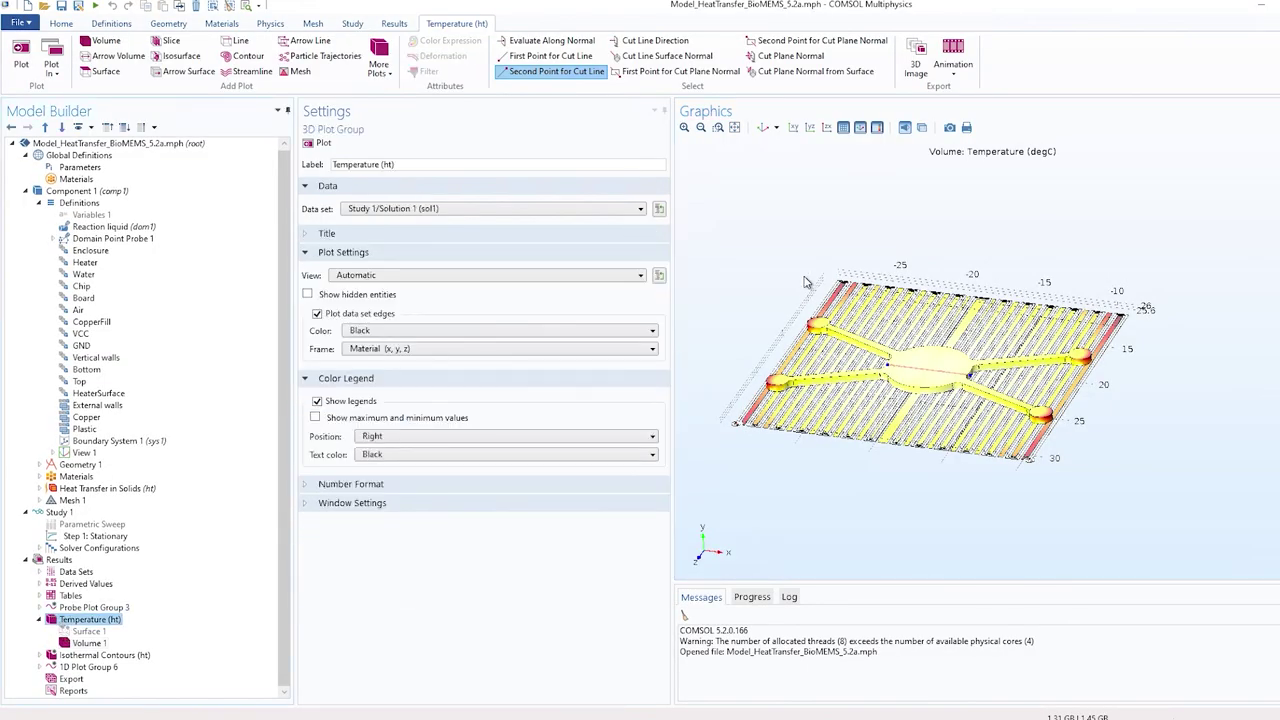
click(87, 654)
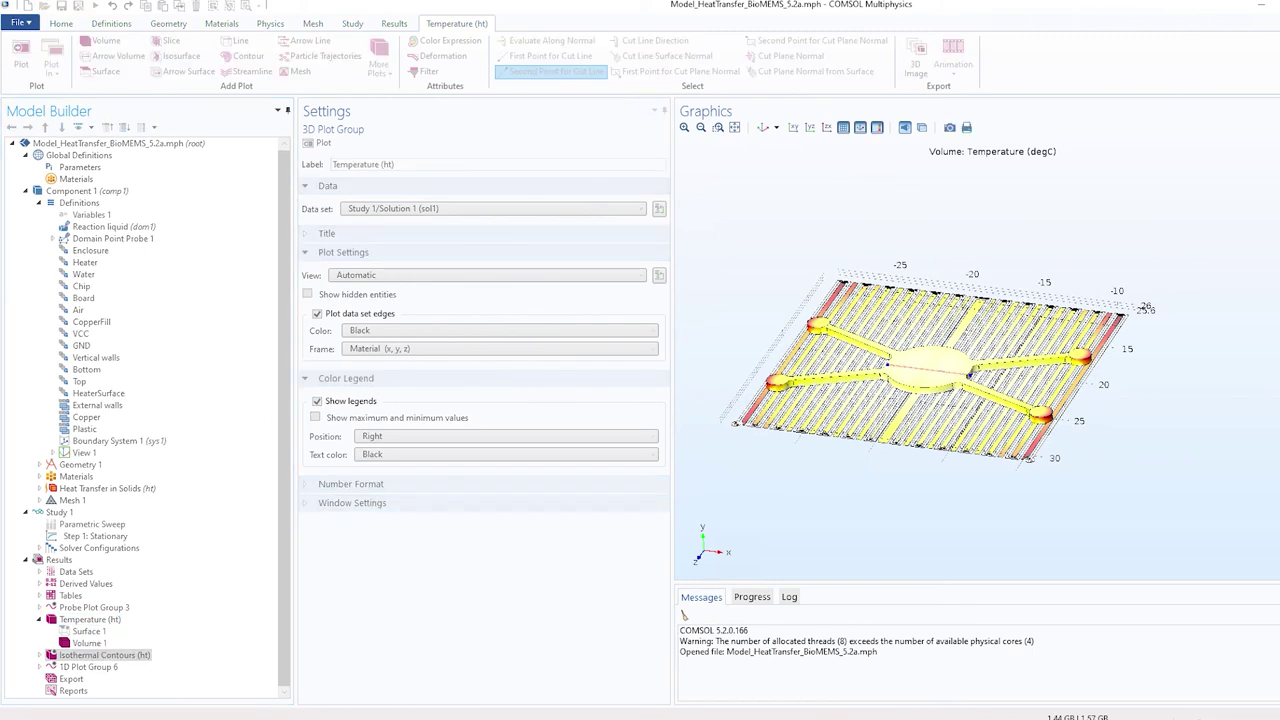
right_click(654, 596)
click(72, 642)
right_click(62, 643)
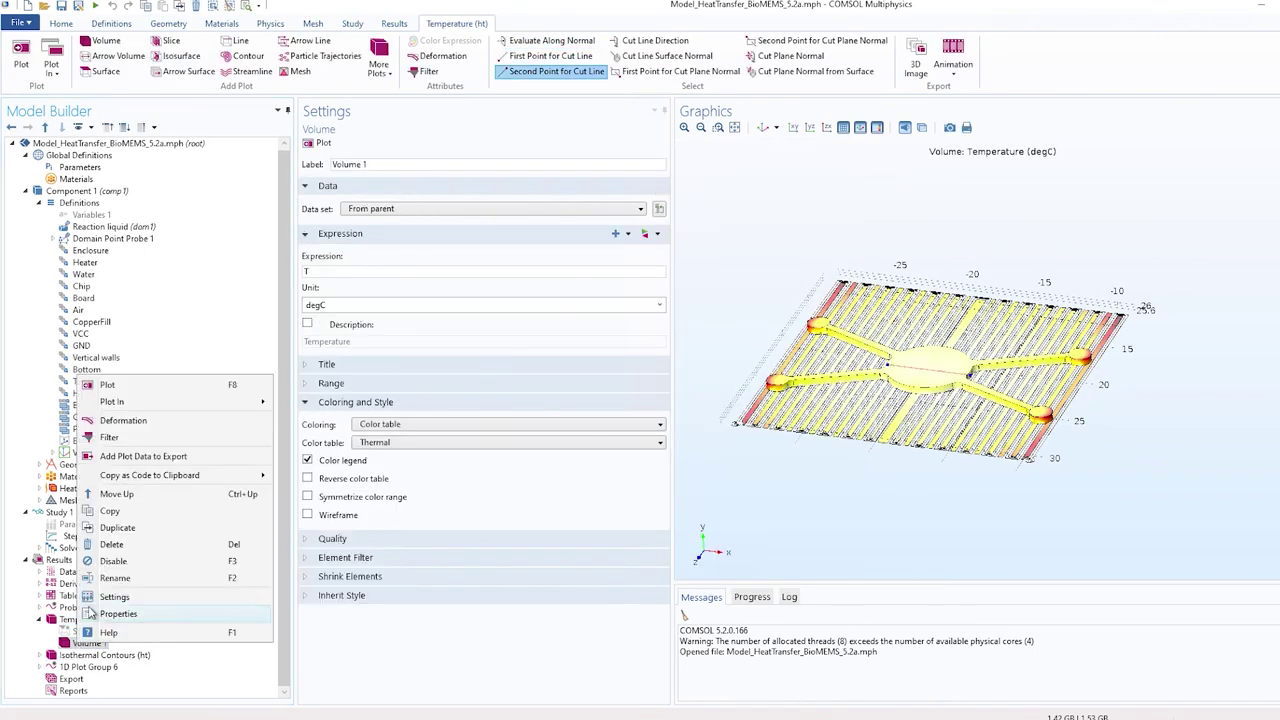
key(Escape)
key(F4)
click(88, 631)
right_click(145, 626)
click(178, 534)
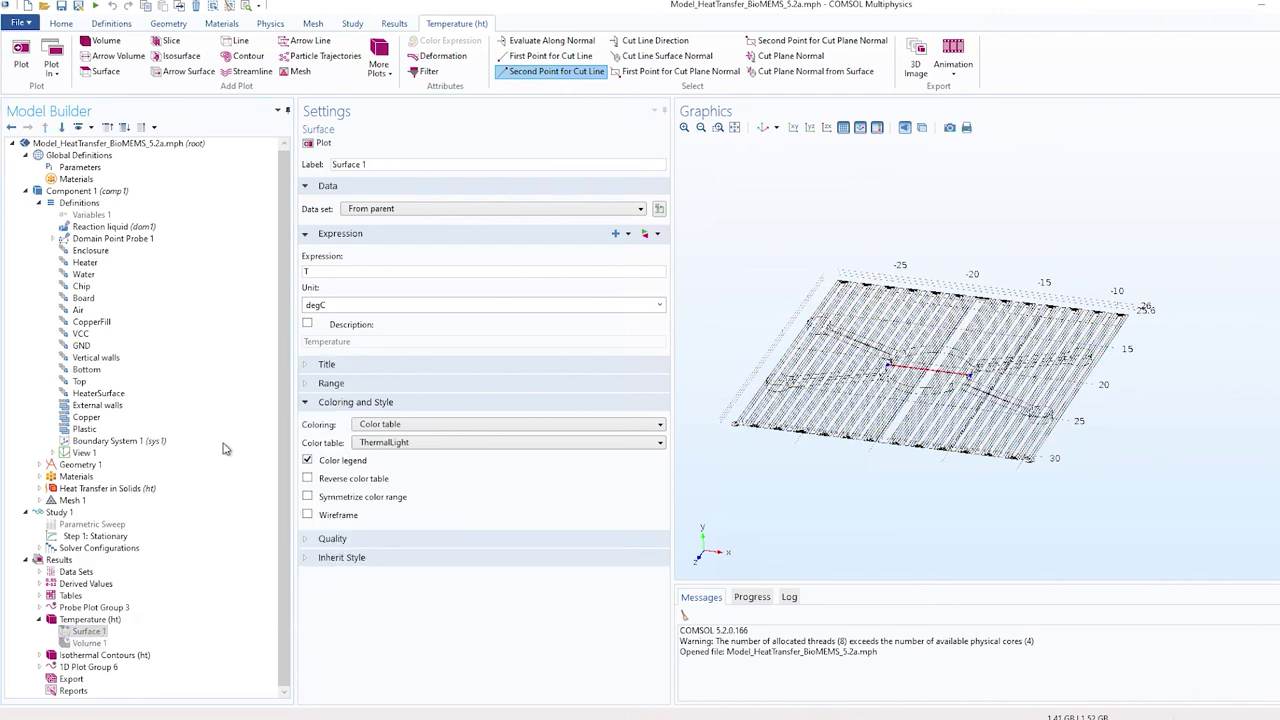
Re-enable Volume 1 and zoom and tilt the view over the whole board.
scroll(913, 370, down, 5)
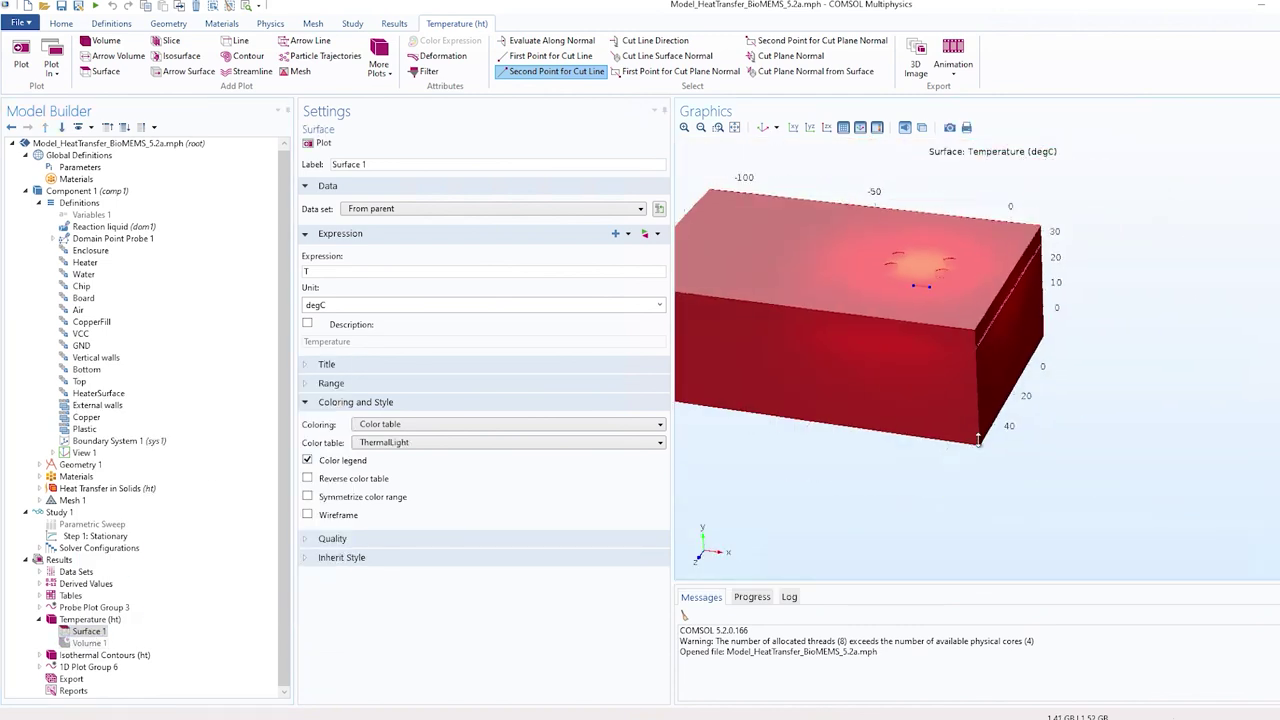
drag(938, 215, 985, 255)
right_click(86, 633)
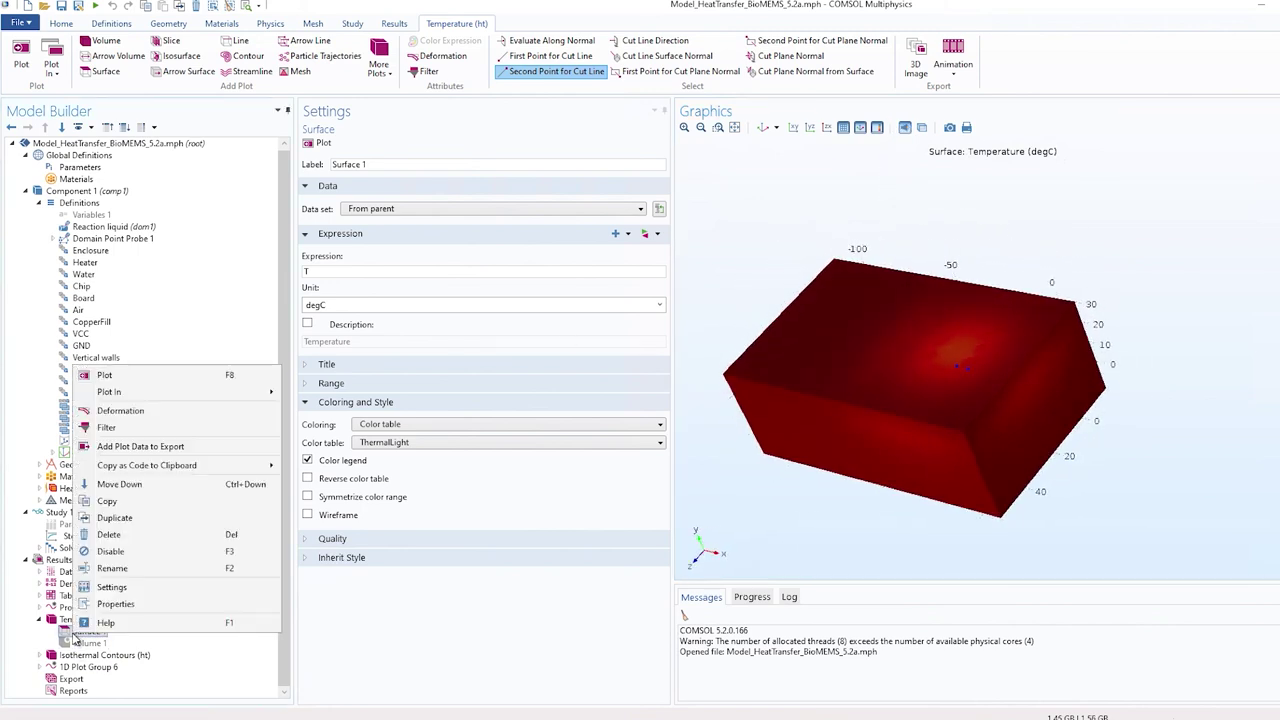
key(Escape)
click(88, 643)
right_click(88, 643)
click(134, 549)
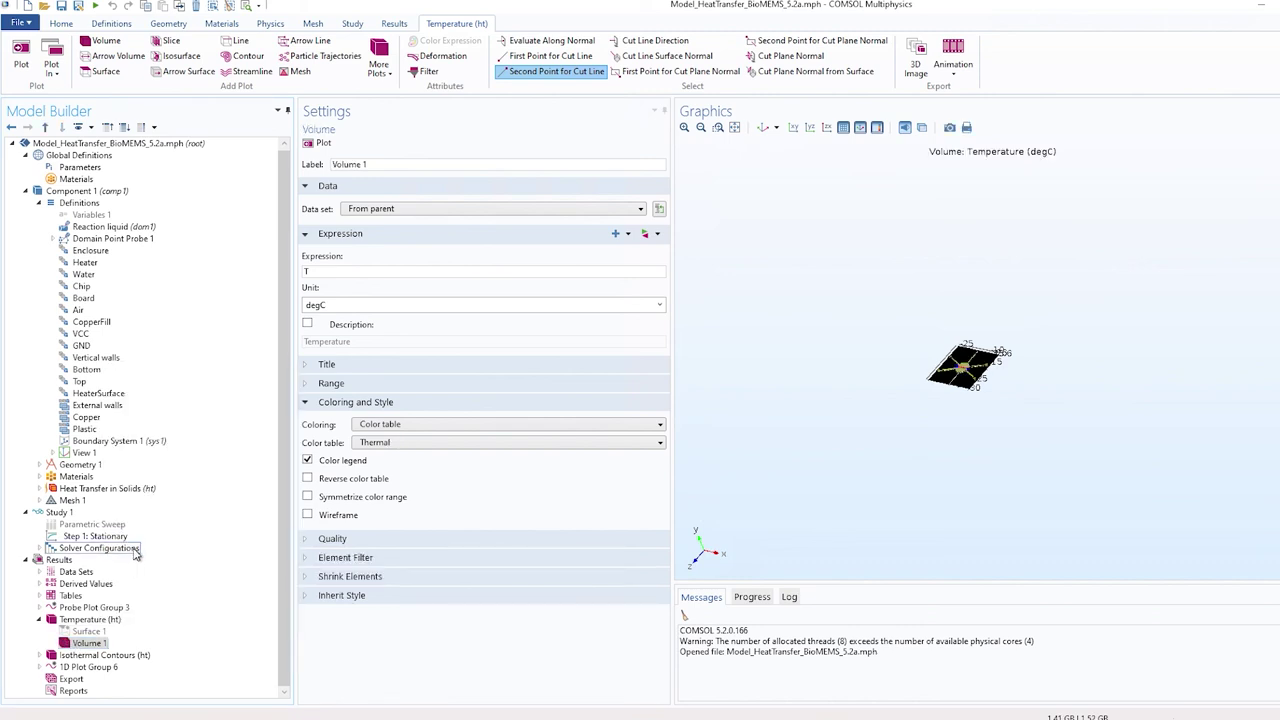
scroll(993, 379, up, 5)
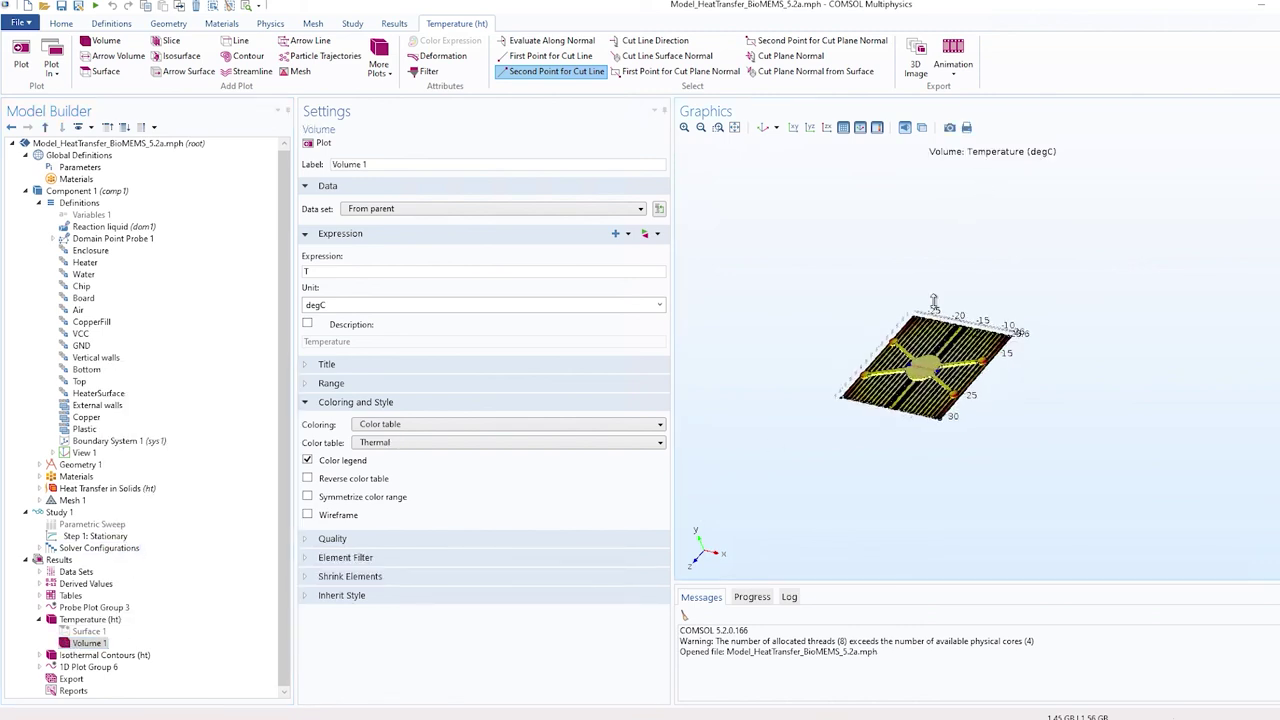
drag(783, 297, 910, 465)
scroll(910, 465, up, 4)
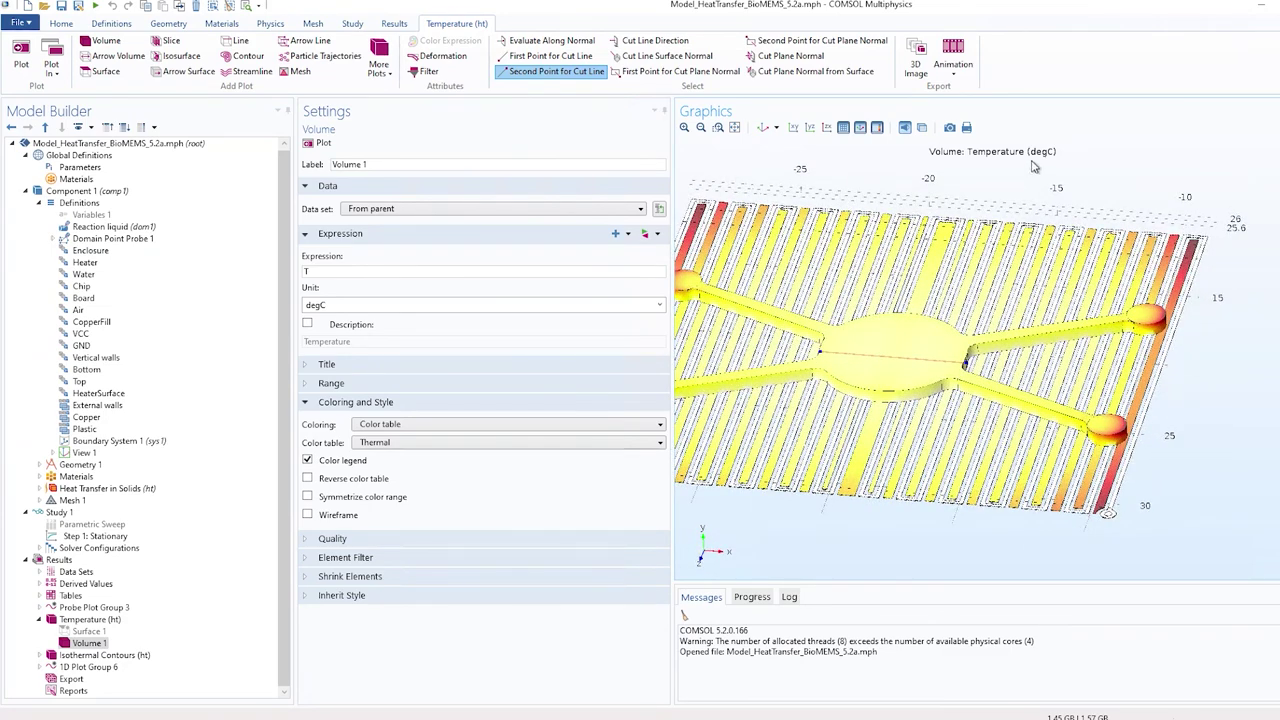
scroll(966, 327, down, 4)
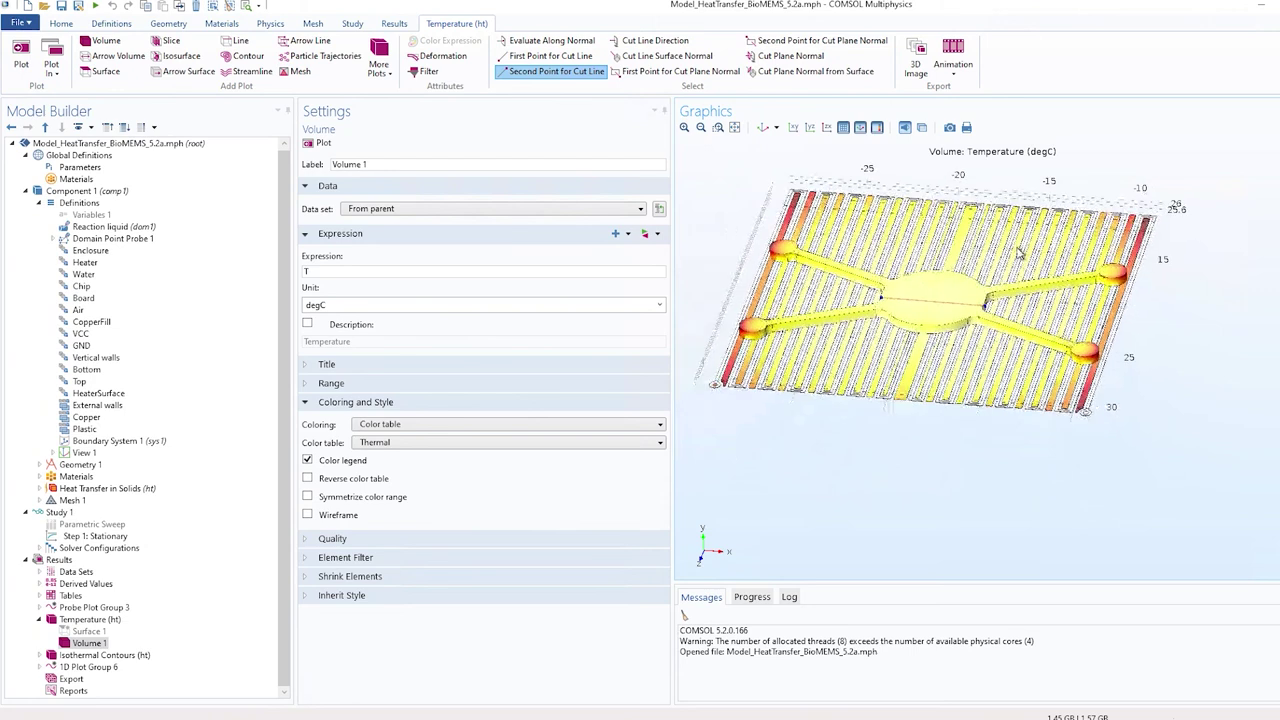
Show 1D Plot Group 6's cut-line temperature graph in a widened plot area, briefly opening Image Snapshot.
click(90, 667)
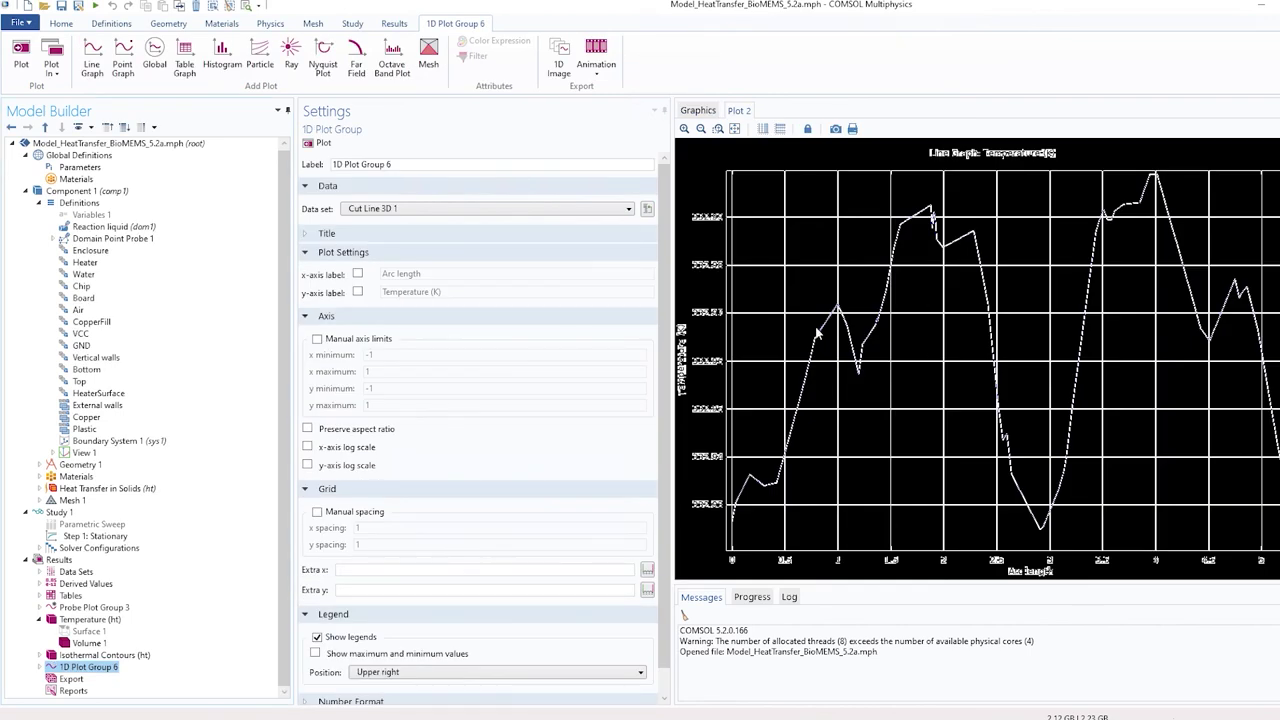
drag(670, 344, 514, 340)
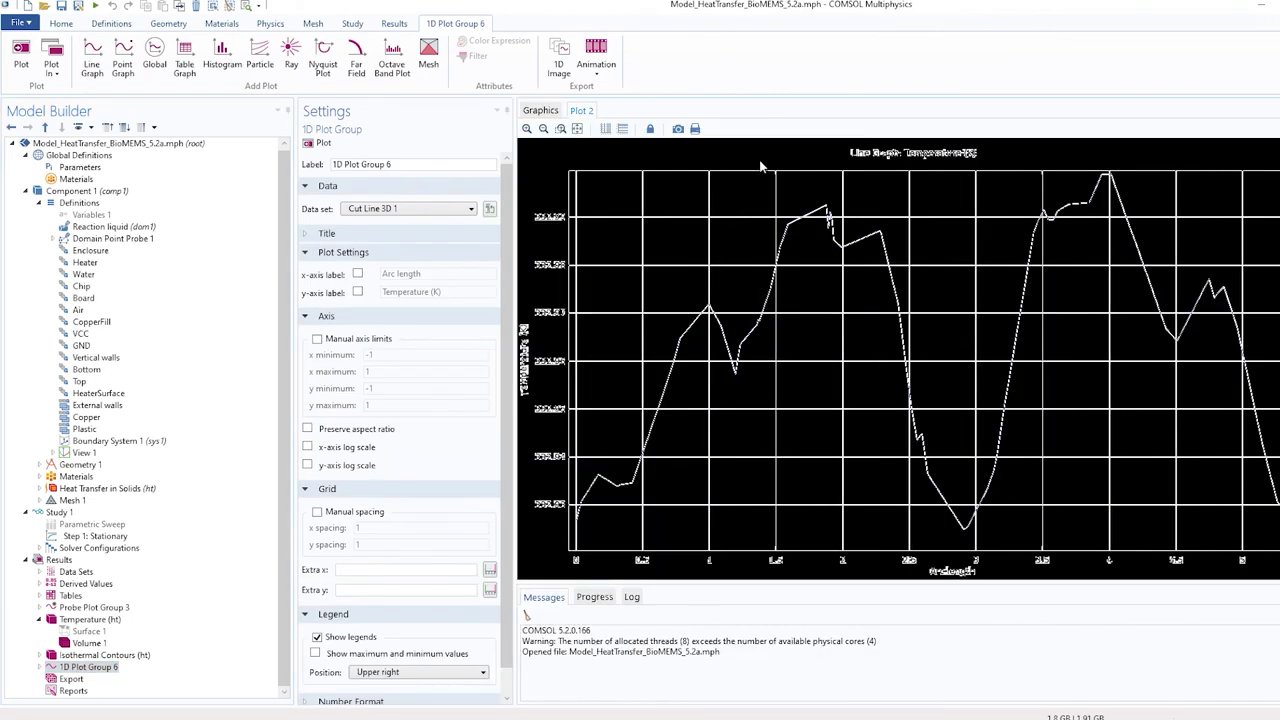
click(679, 131)
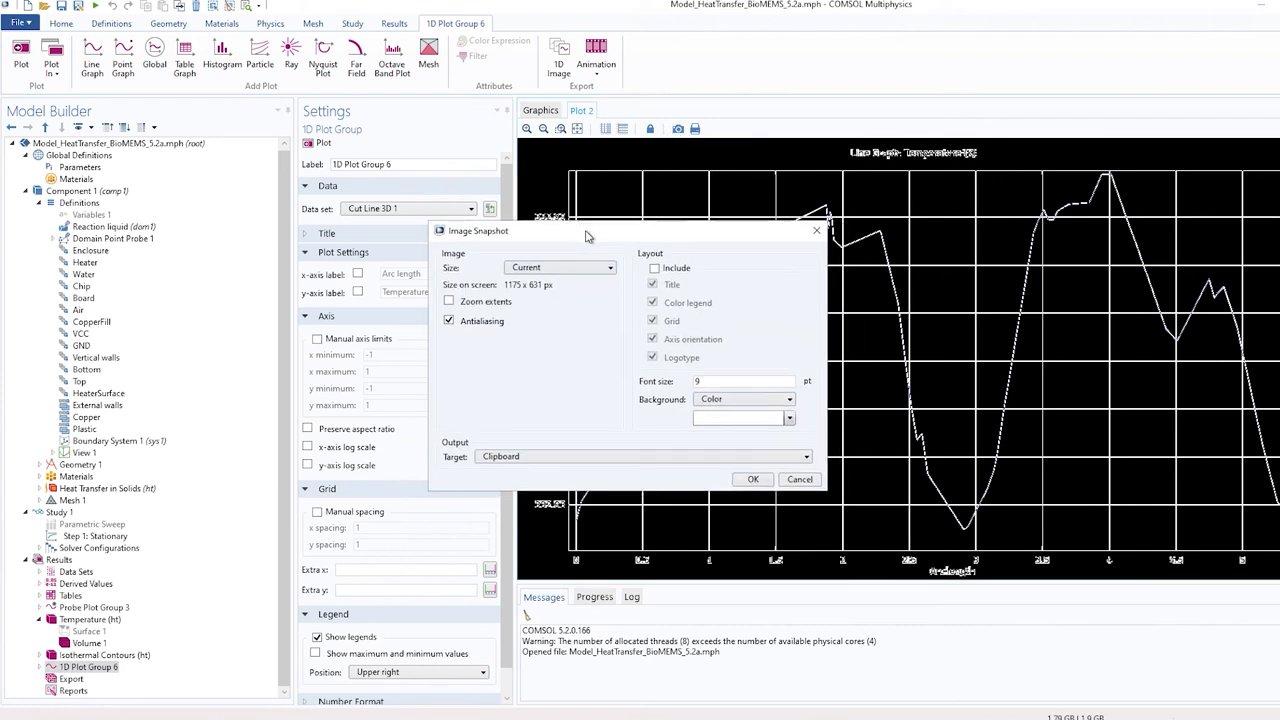
click(816, 231)
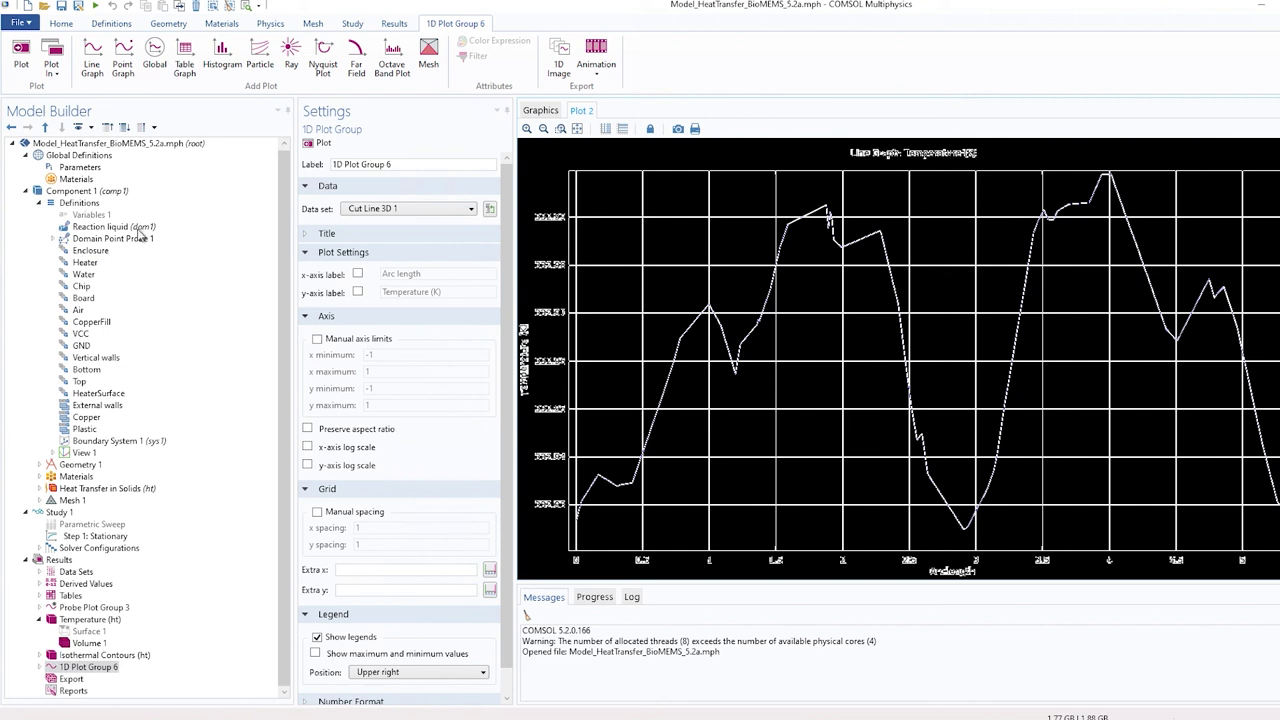
Review the Variables 1 definitions in a widened settings panel and enable them.
click(92, 215)
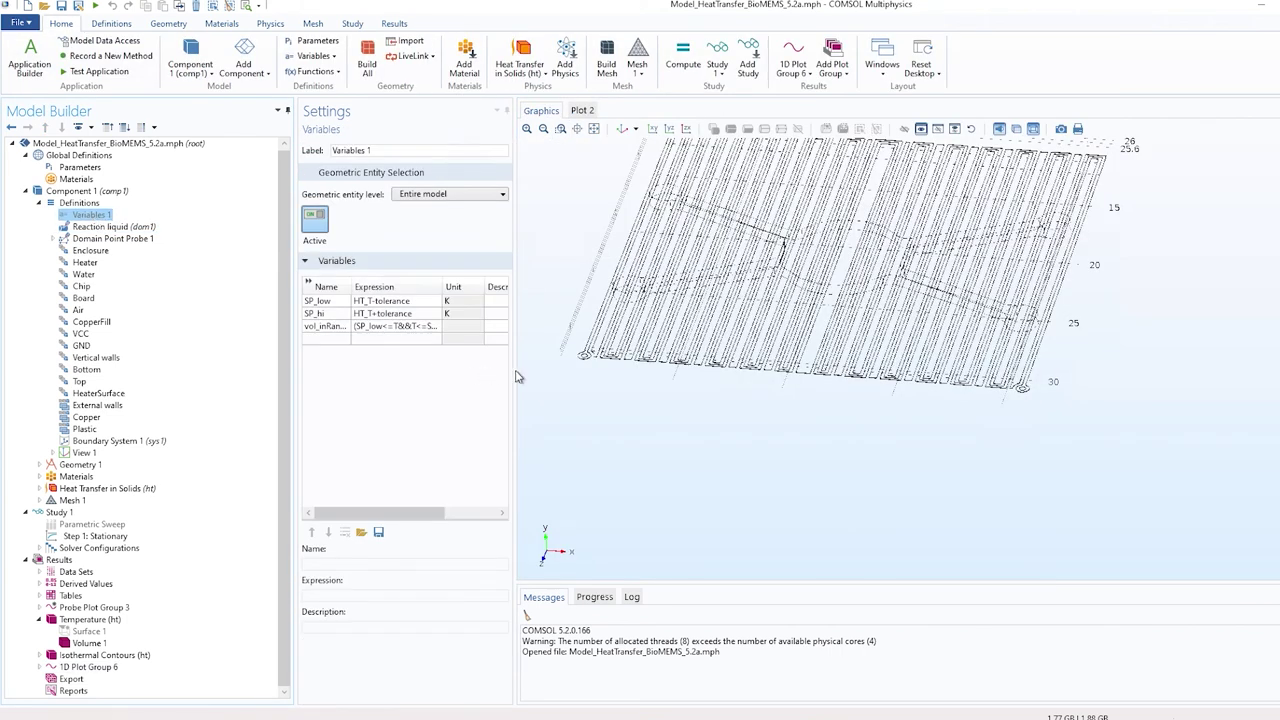
drag(516, 376, 669, 386)
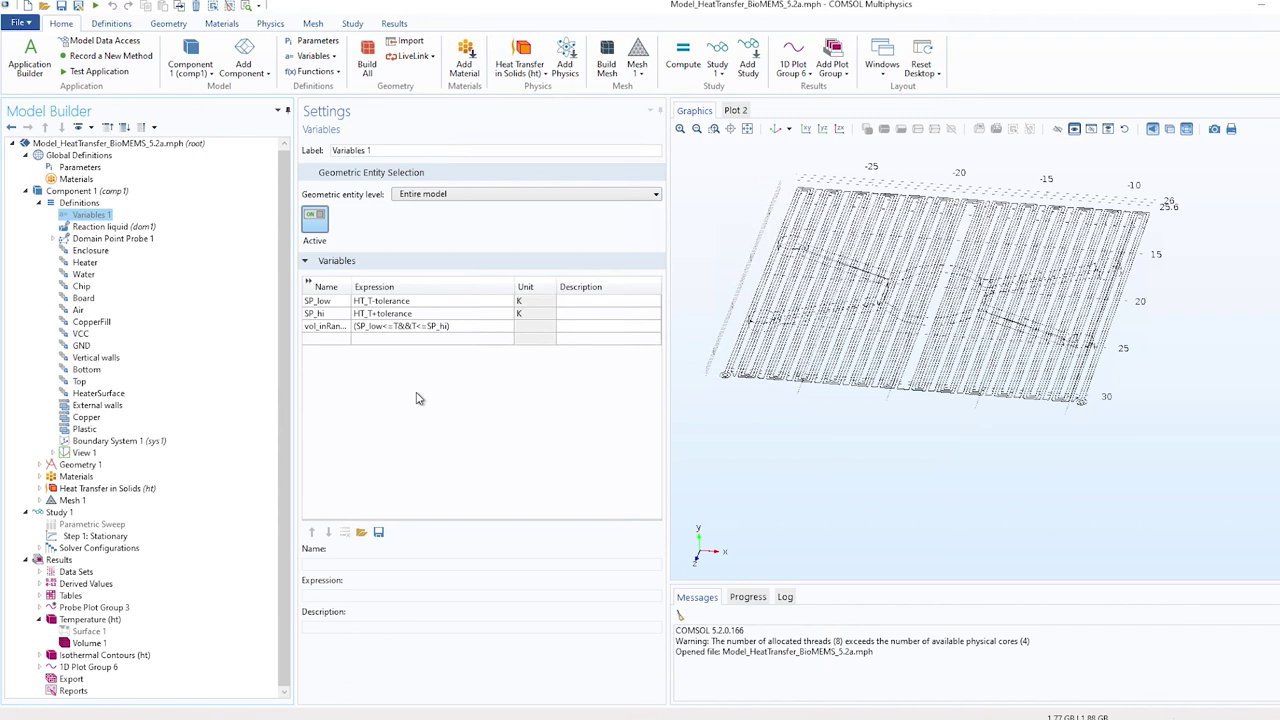
right_click(100, 215)
click(136, 273)
Enable the Parametric Sweep over HT_T values 35,40,45,50,55,60,65 degC.
click(90, 524)
right_click(90, 524)
click(160, 617)
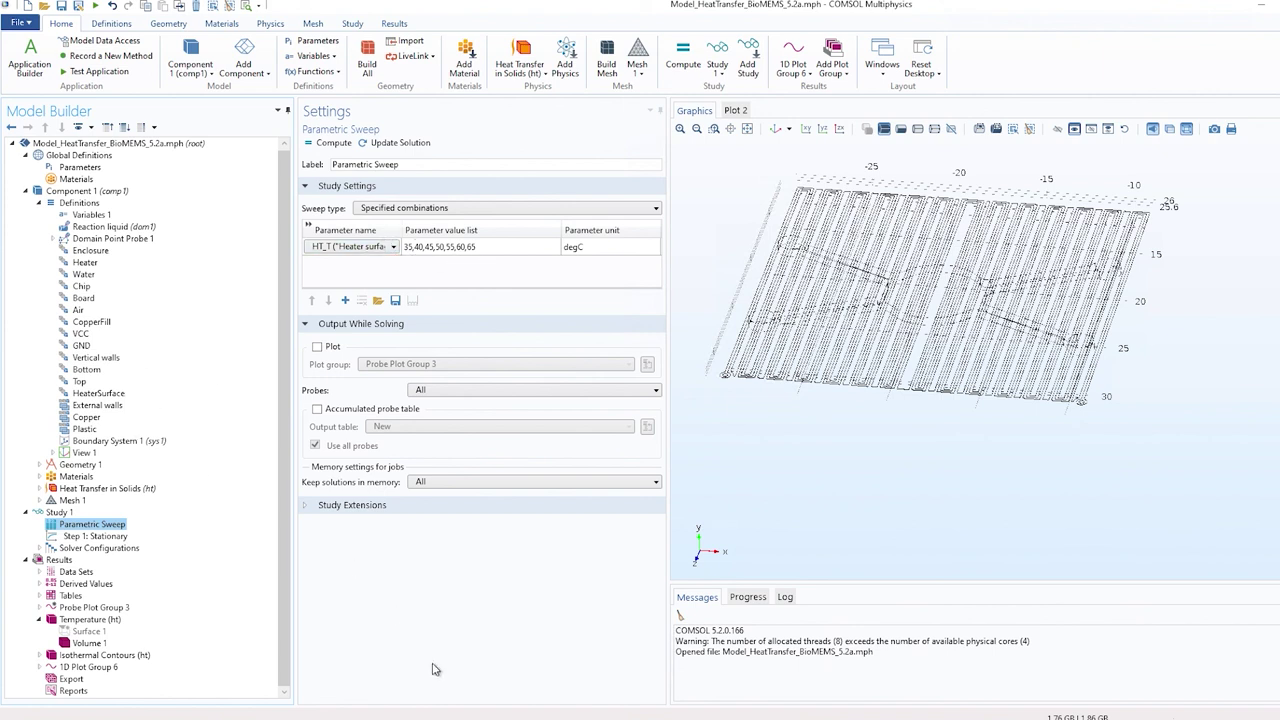
key(alt+Tab)
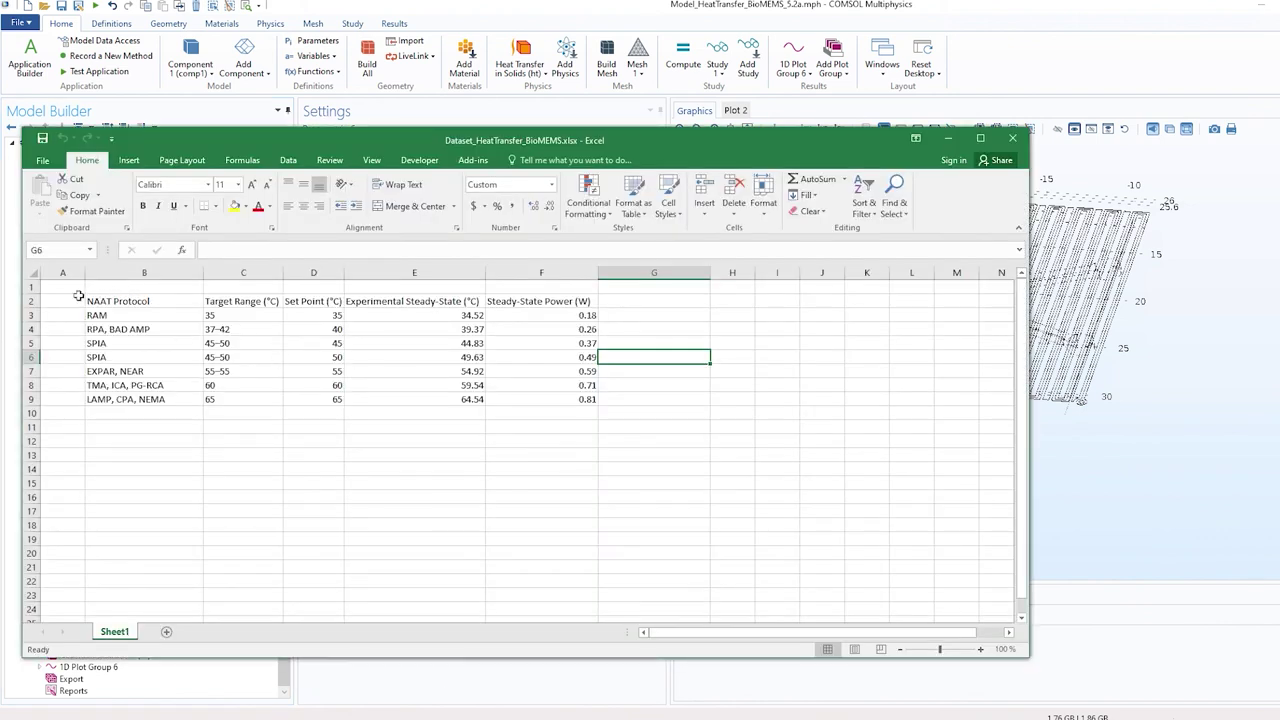
drag(90, 300, 580, 400)
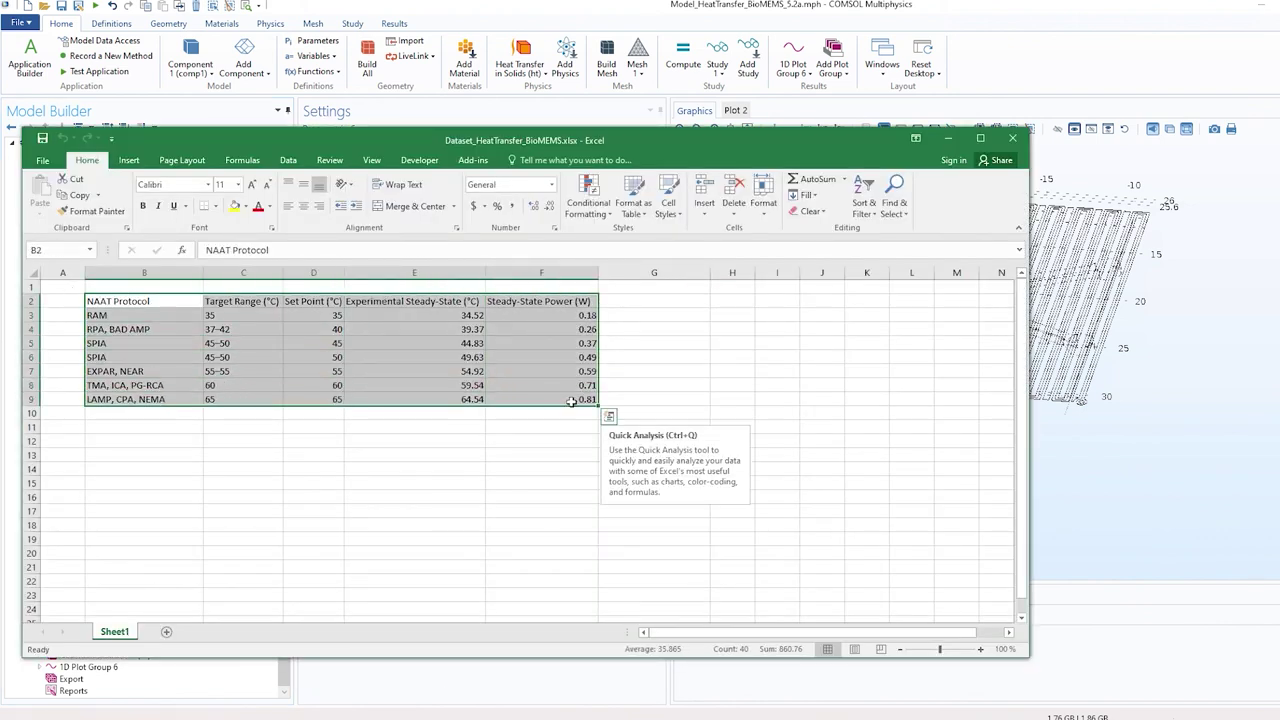
click(323, 427)
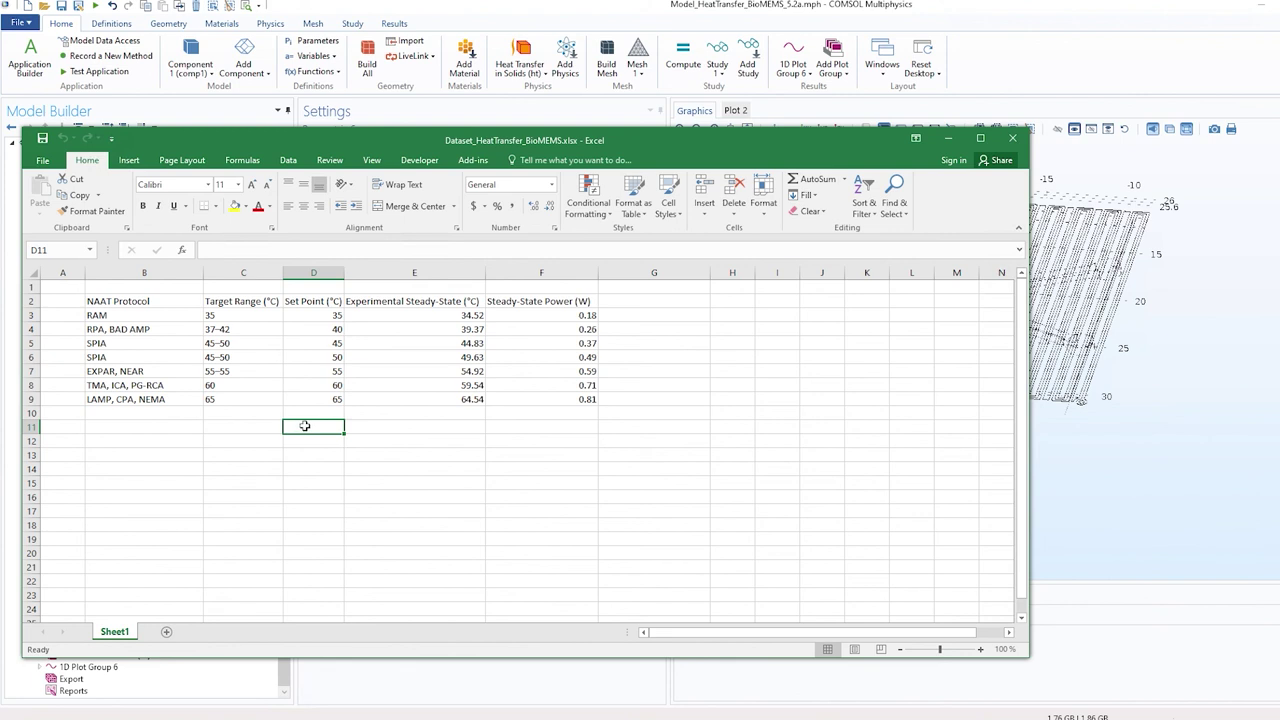
click(621, 301)
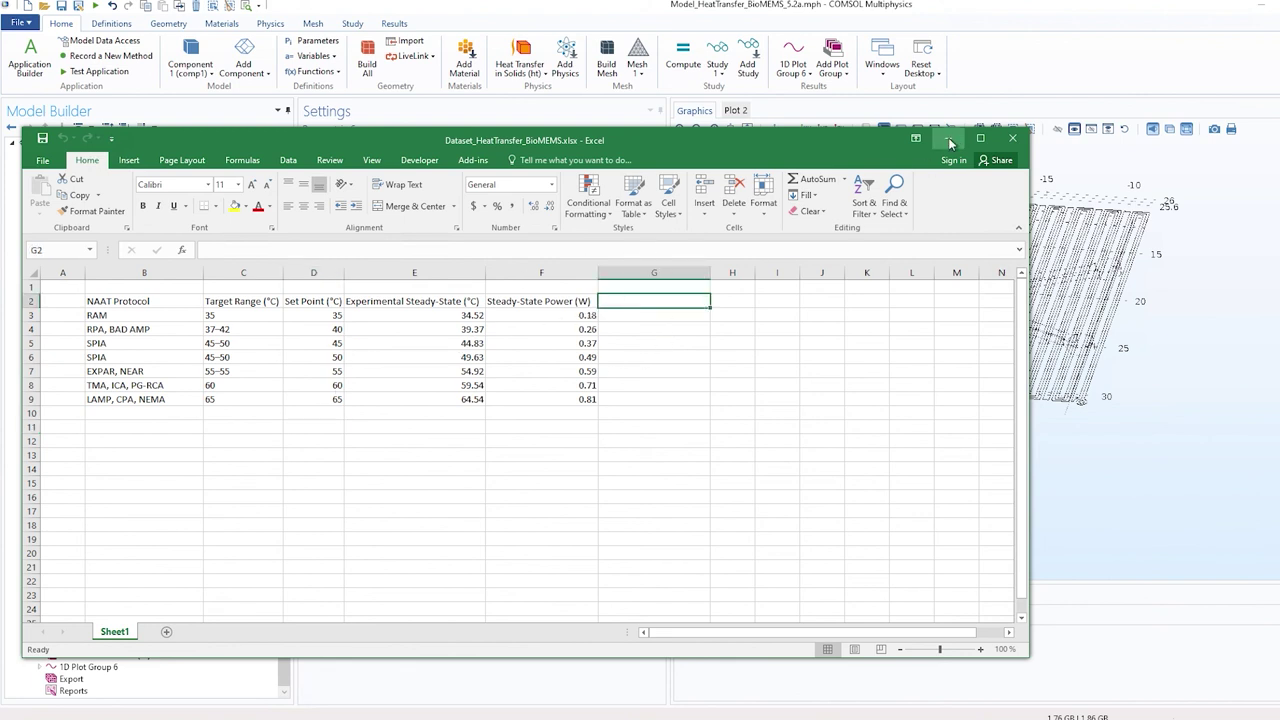
click(947, 139)
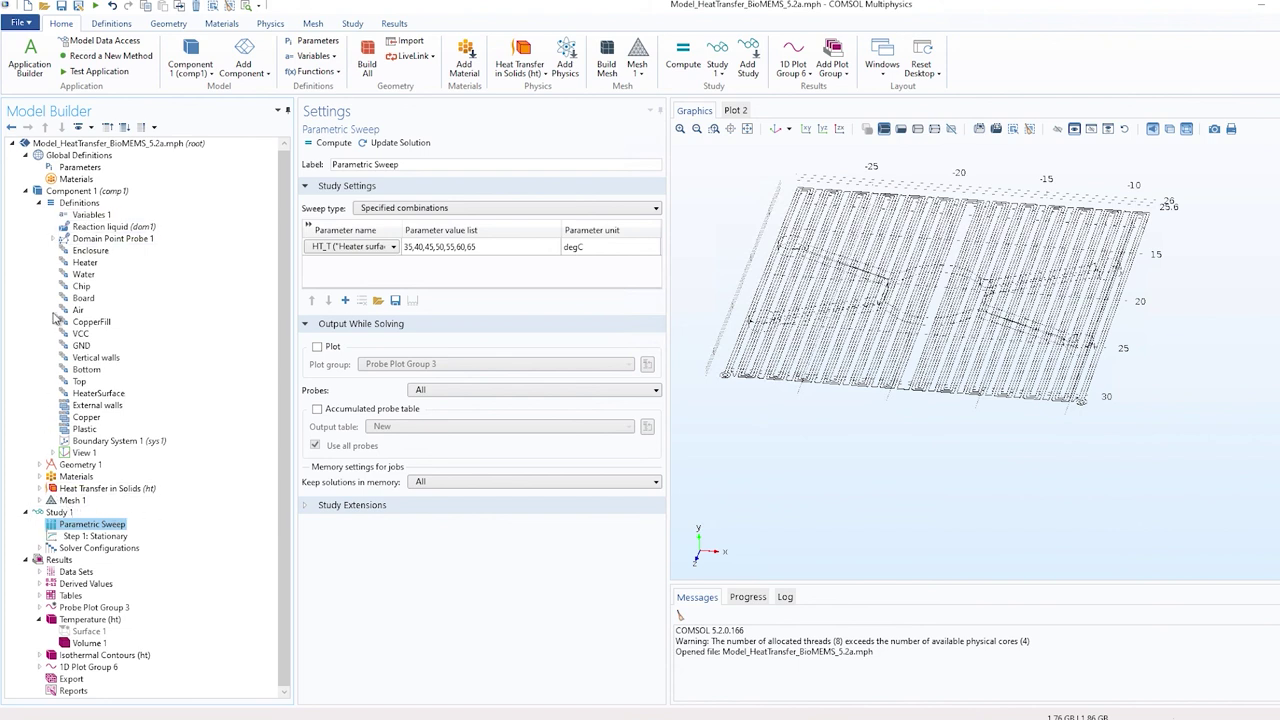
Expand Domain Point Probe 1 and inspect the Reaction liquid probe's vol_inRange expression and label.
click(52, 239)
click(80, 228)
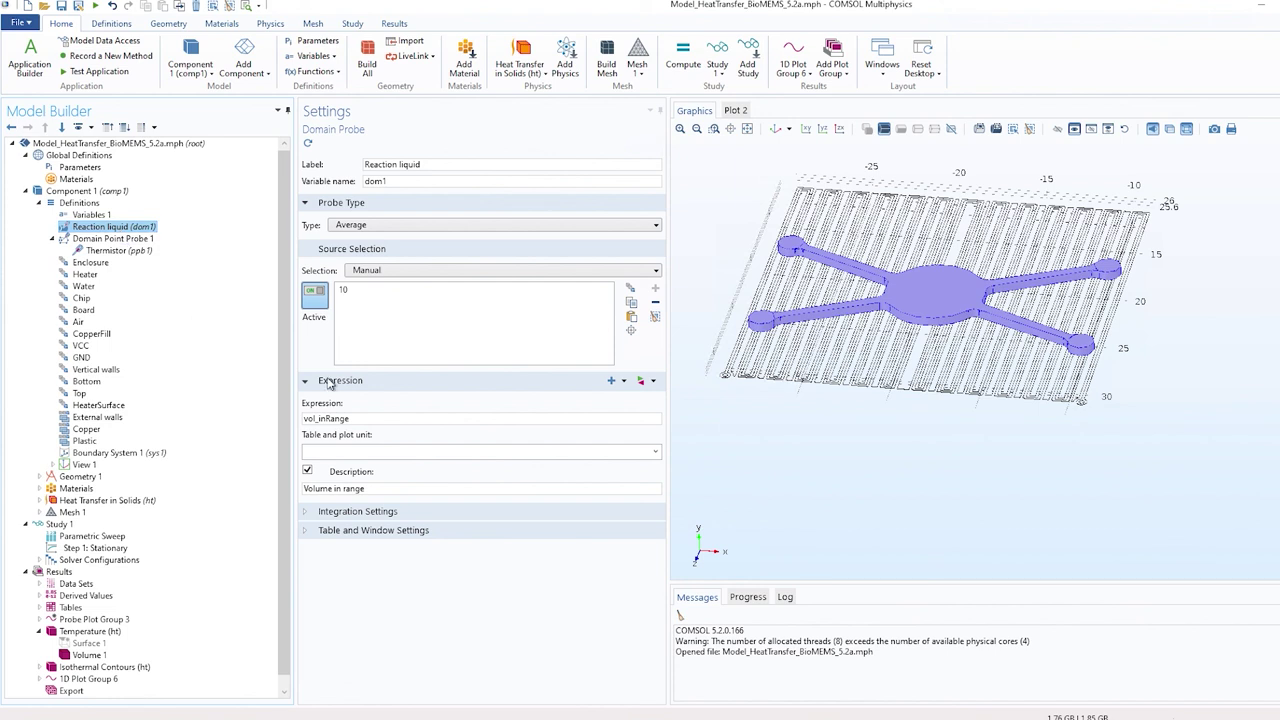
double_click(350, 418)
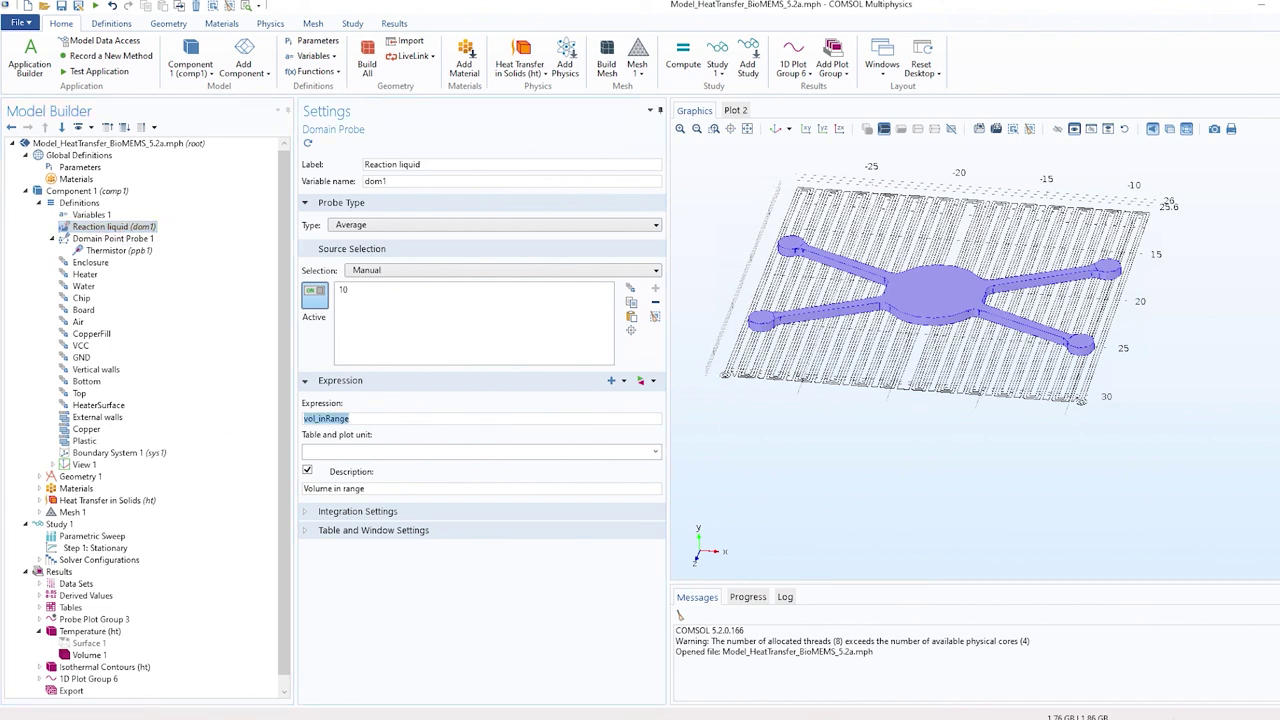
click(350, 418)
triple_click(392, 164)
click(420, 164)
scroll(148, 458, down, 1)
Compare the Study 1, Reaction liquid and Thermistor probe settings, ending on Parametric Sweep.
click(88, 525)
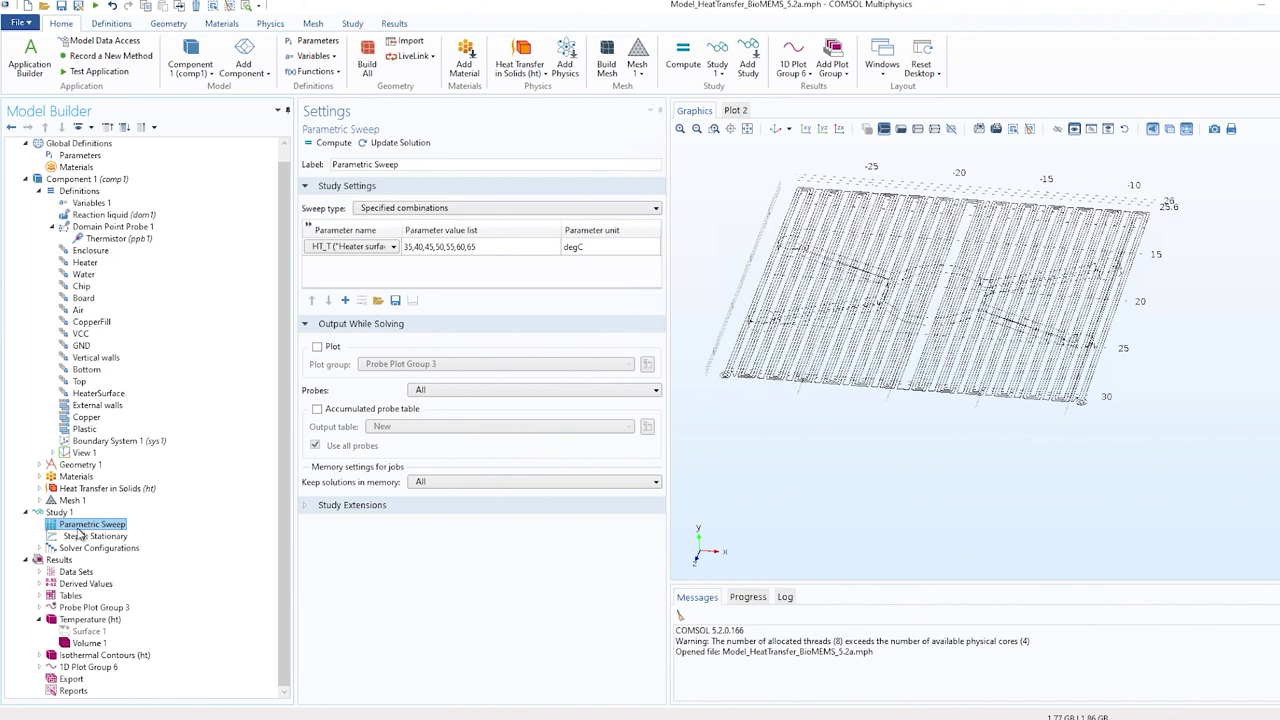
click(58, 512)
click(61, 525)
click(90, 217)
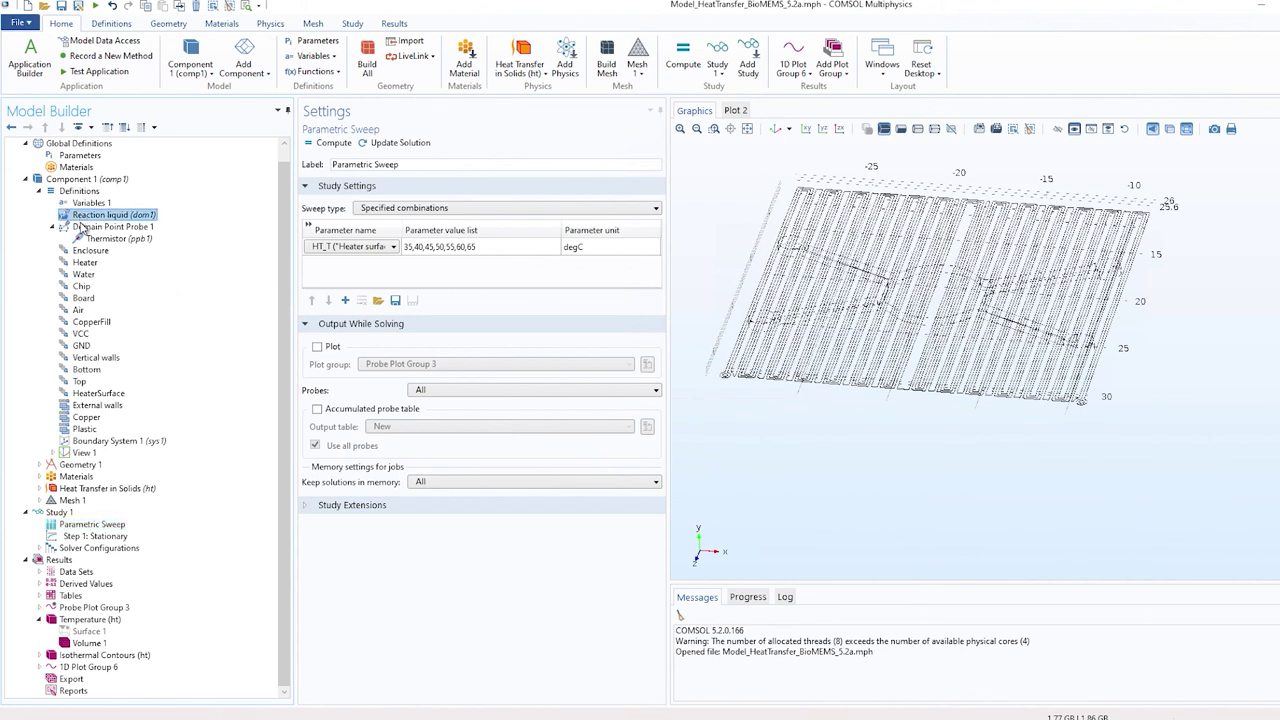
click(105, 239)
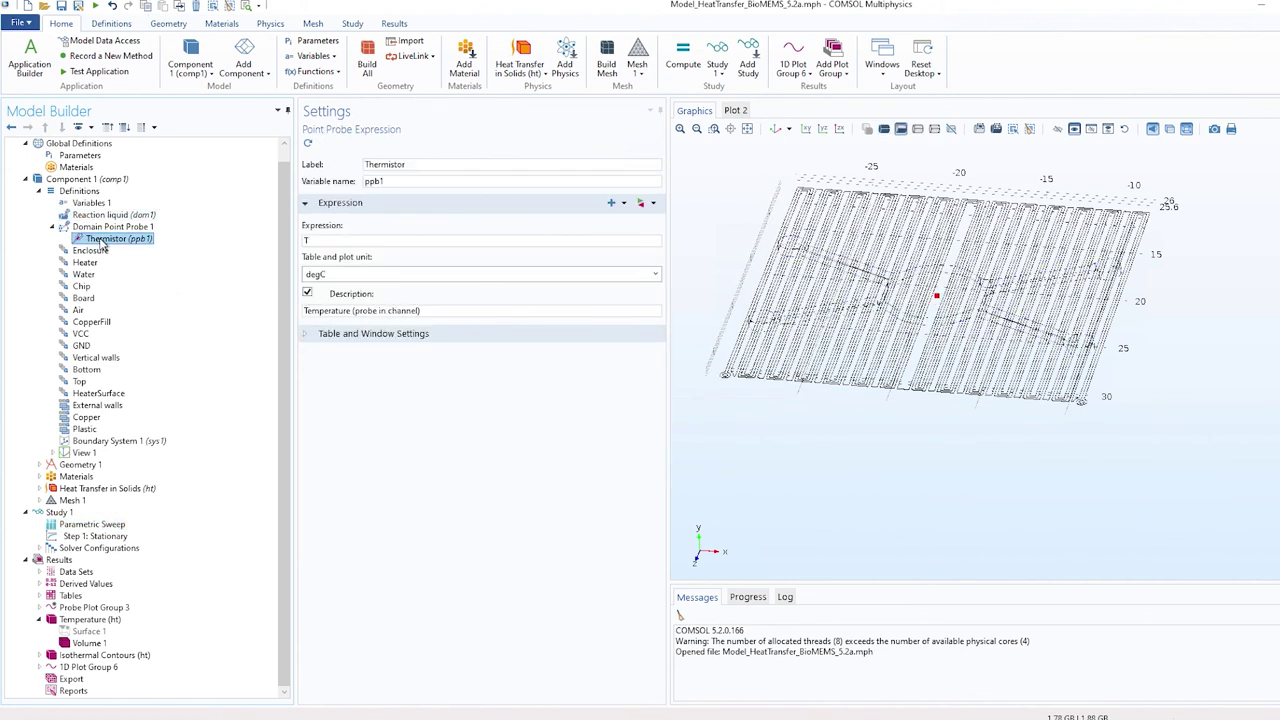
click(57, 512)
click(90, 524)
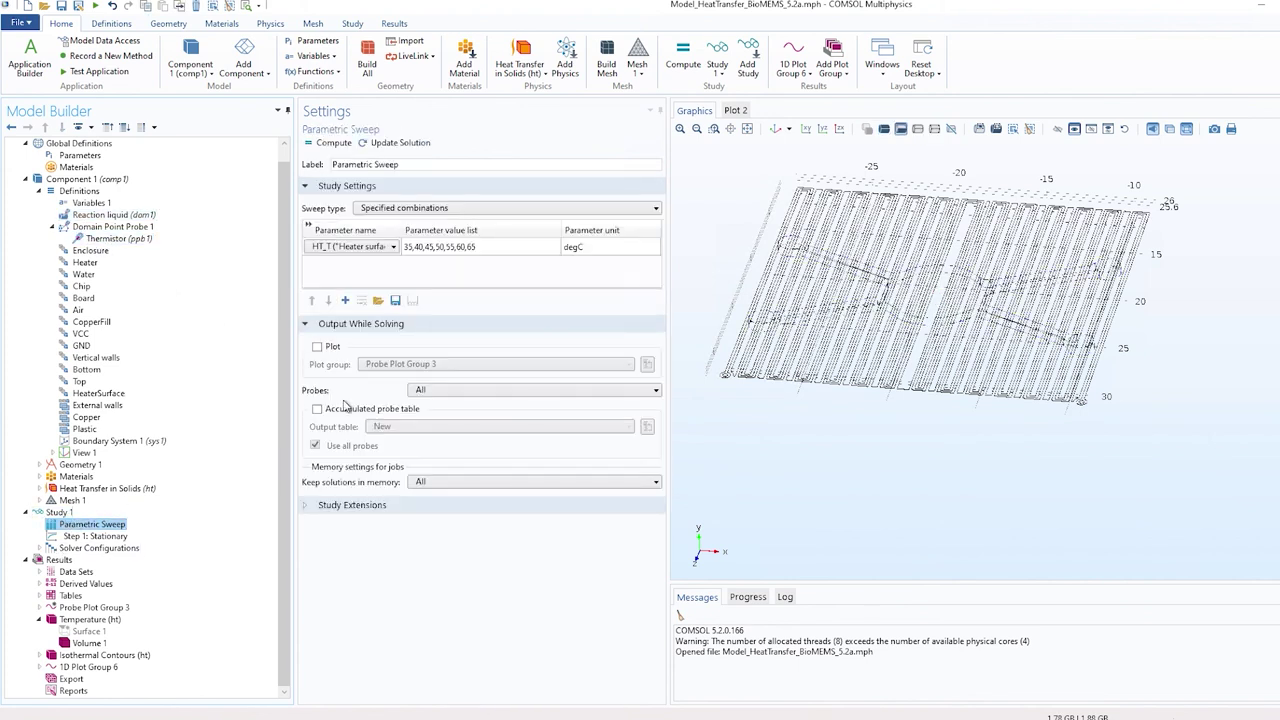